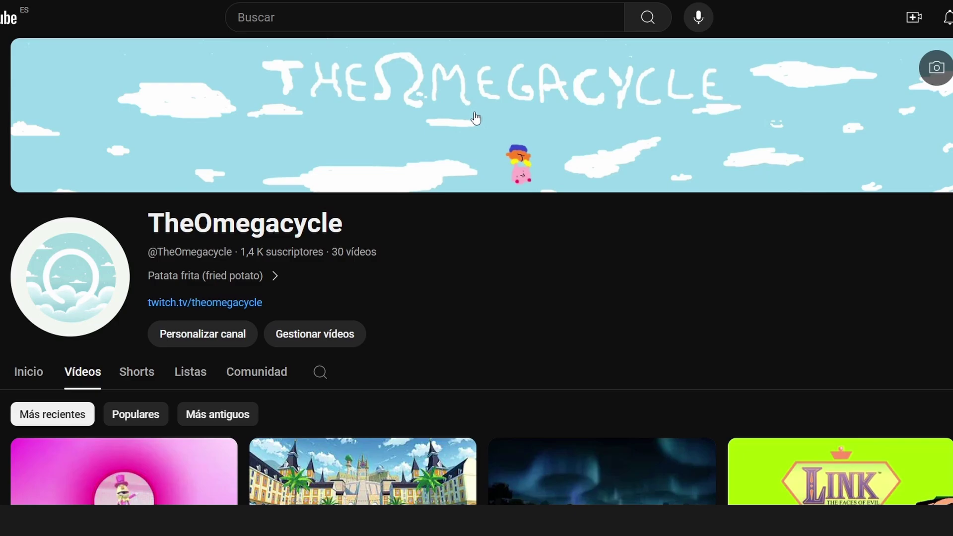
Step: Open the "My favorite Nintedo ost /Special 1k subscribers" video from the channel's video list to view its hand-drawn artwork
{"action": "scroll", "coordinate": [710, 171], "scroll_direction": "down", "scroll_amount": 2}
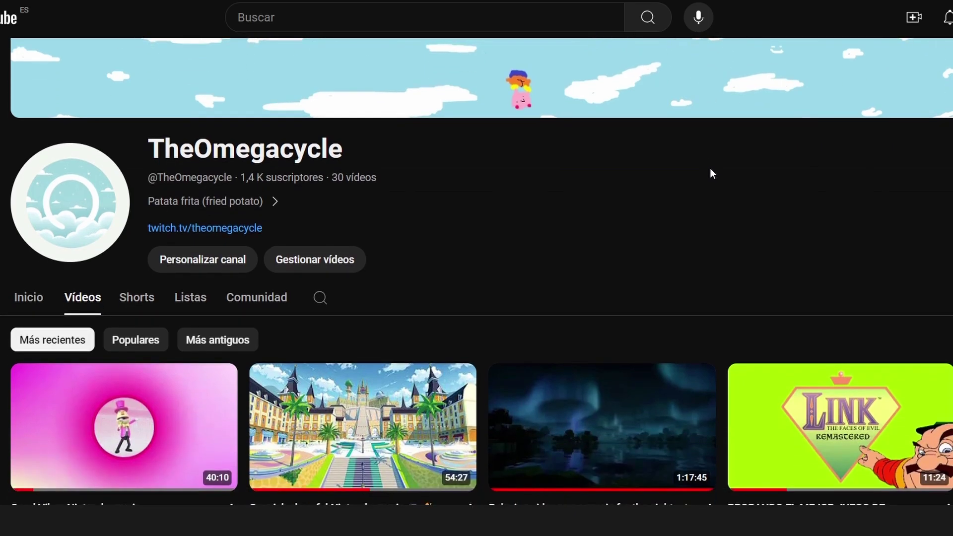
{"action": "scroll", "coordinate": [720, 177], "scroll_direction": "down", "scroll_amount": 10}
{"action": "scroll", "coordinate": [809, 159], "scroll_direction": "up", "scroll_amount": 5}
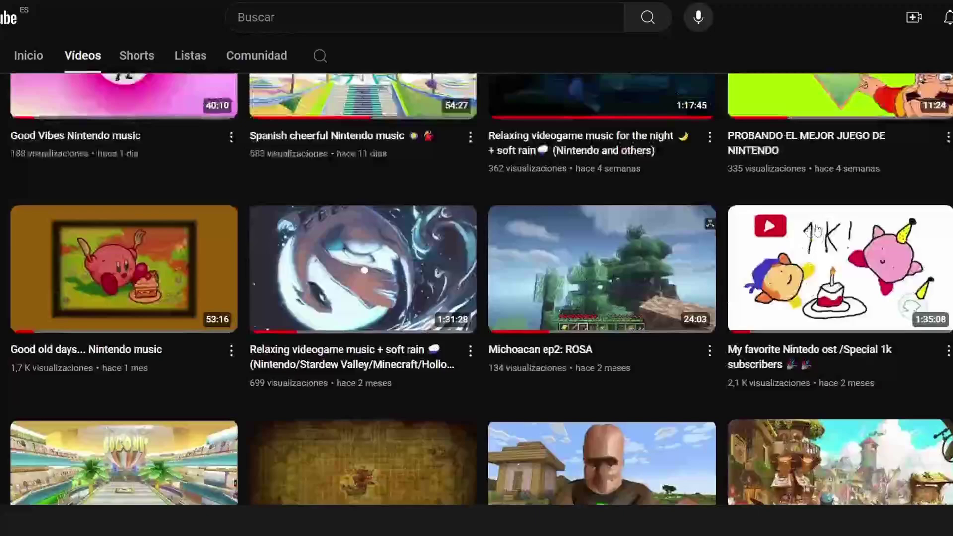
{"action": "left_click", "coordinate": [814, 272]}
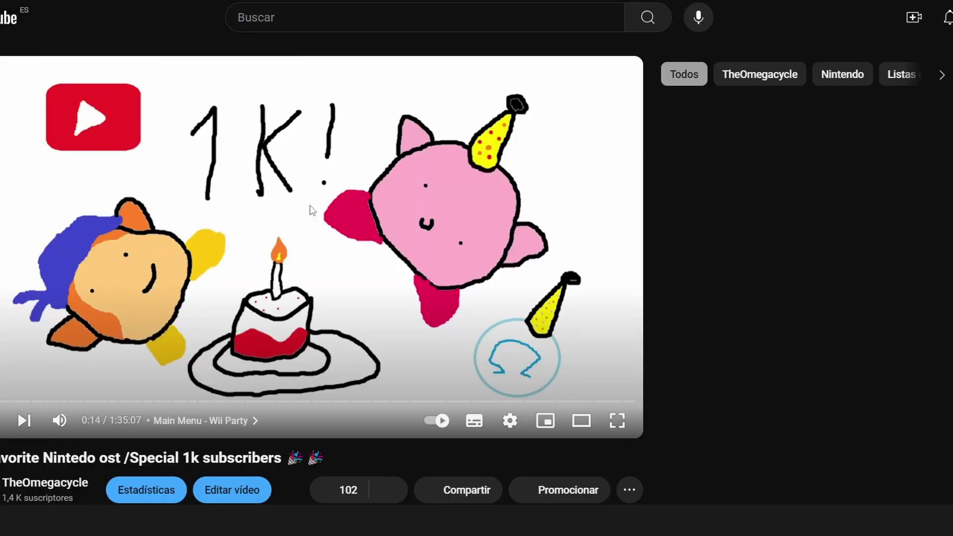
{"action": "left_click", "coordinate": [214, 222]}
{"action": "left_click", "coordinate": [213, 222]}
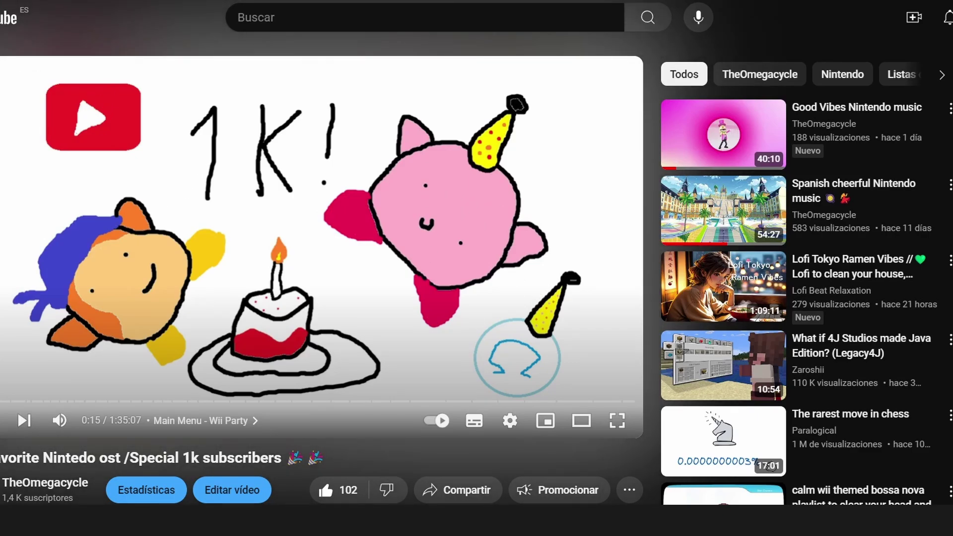
Step: Return to the channel's video list and look over its thumbnails and hand-drawn banner
{"action": "scroll", "coordinate": [477, 268], "scroll_direction": "down", "scroll_amount": 6}
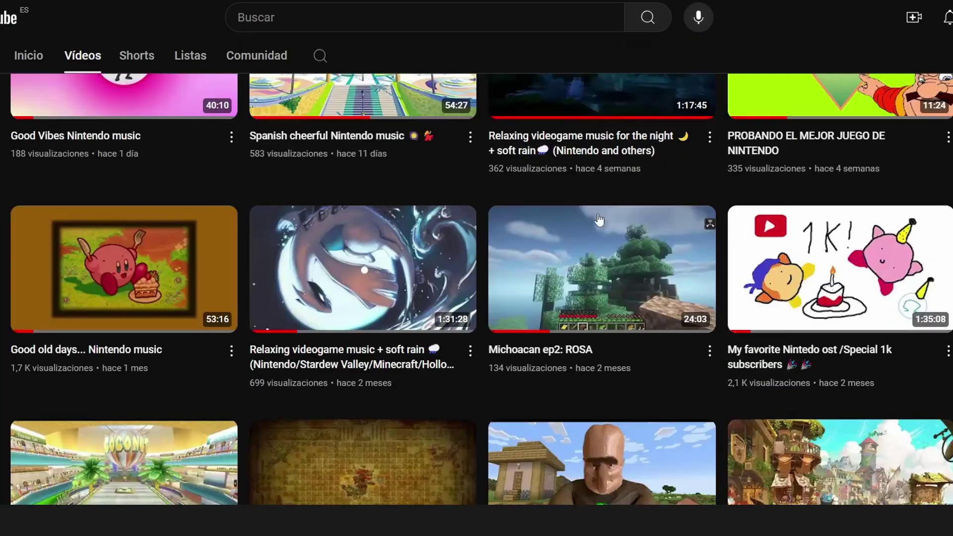
{"action": "scroll", "coordinate": [607, 187], "scroll_direction": "up", "scroll_amount": 5}
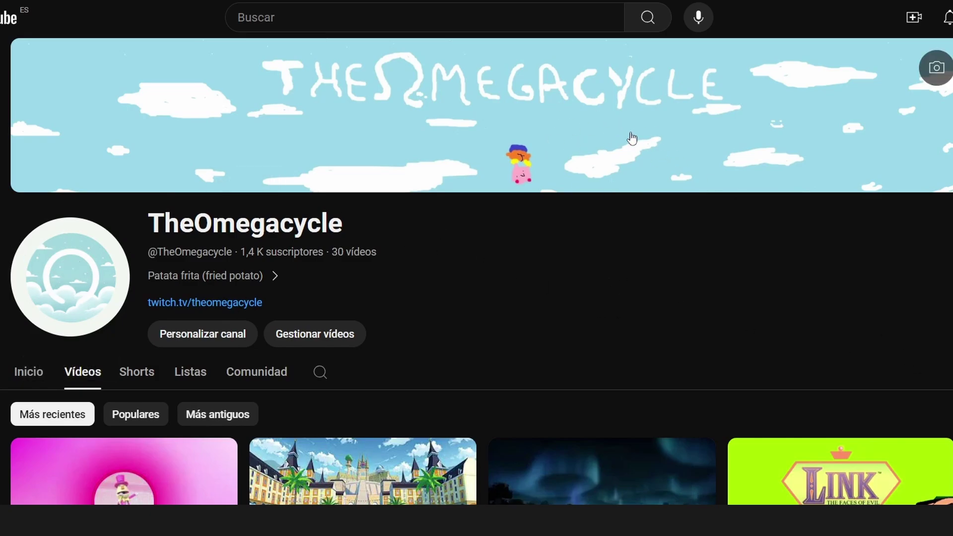
{"action": "scroll", "coordinate": [773, 268], "scroll_direction": "down", "scroll_amount": 3}
{"action": "scroll", "coordinate": [477, 268], "scroll_direction": "down", "scroll_amount": 2}
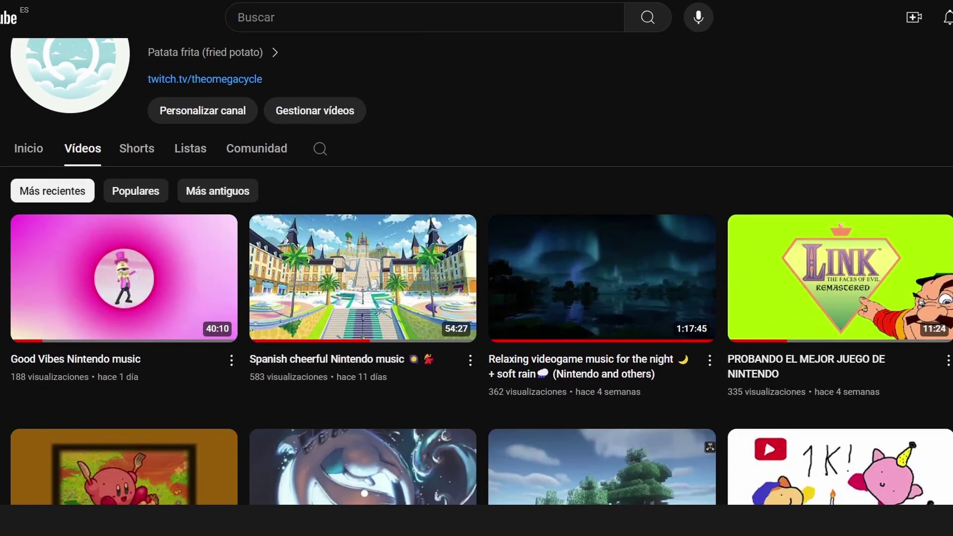
{"action": "scroll", "coordinate": [893, 332], "scroll_direction": "up", "scroll_amount": 5}
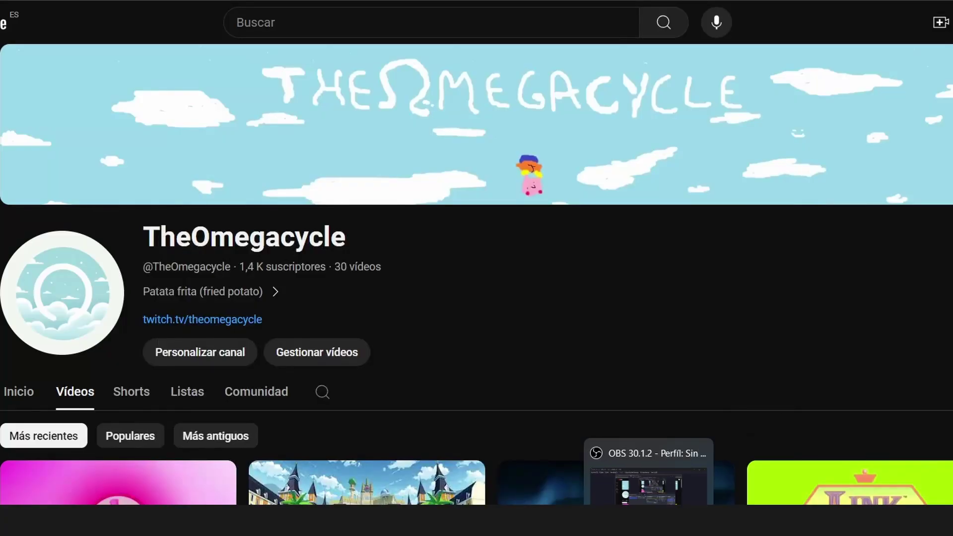
Step: Switch to Paint and fill the blank canvas with light turquoise
{"action": "left_click", "coordinate": [683, 484]}
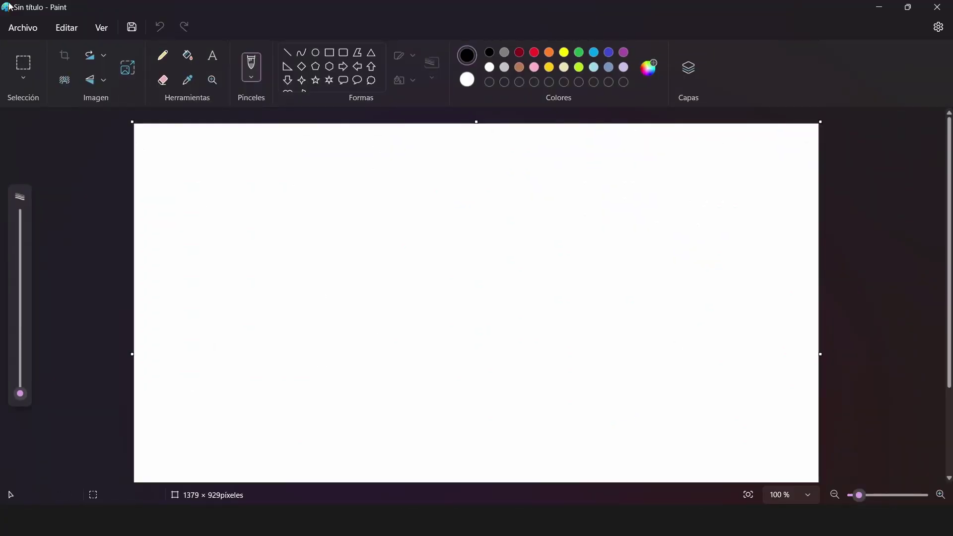
{"action": "left_click", "coordinate": [191, 57]}
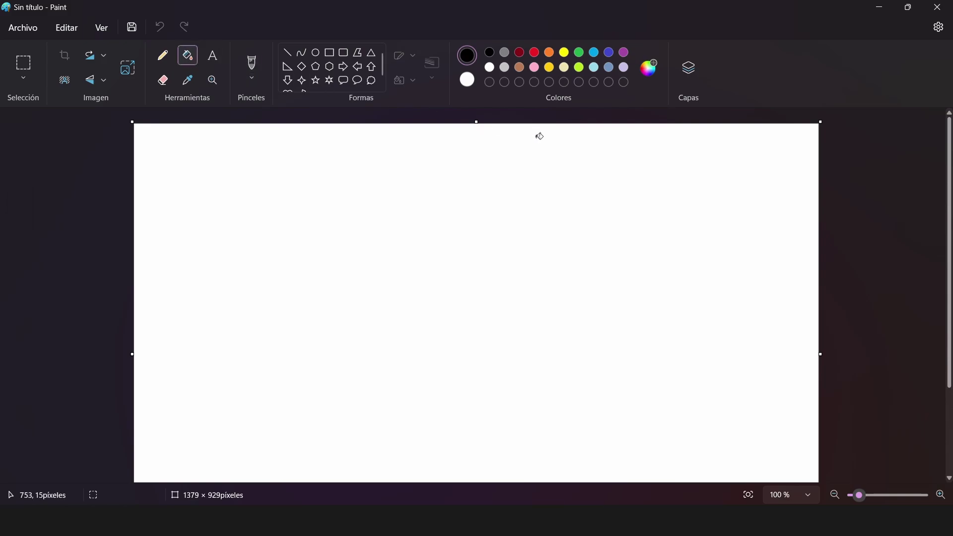
{"action": "left_click", "coordinate": [496, 223]}
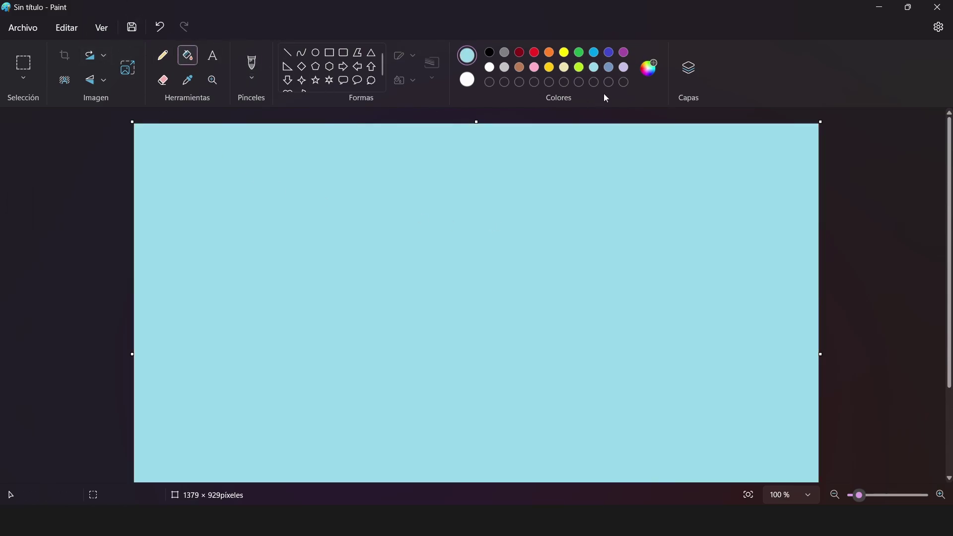
Step: Set up the brush with white as the drawing colour and a thicker stroke size
{"action": "left_click", "coordinate": [490, 67]}
{"action": "left_click", "coordinate": [252, 66]}
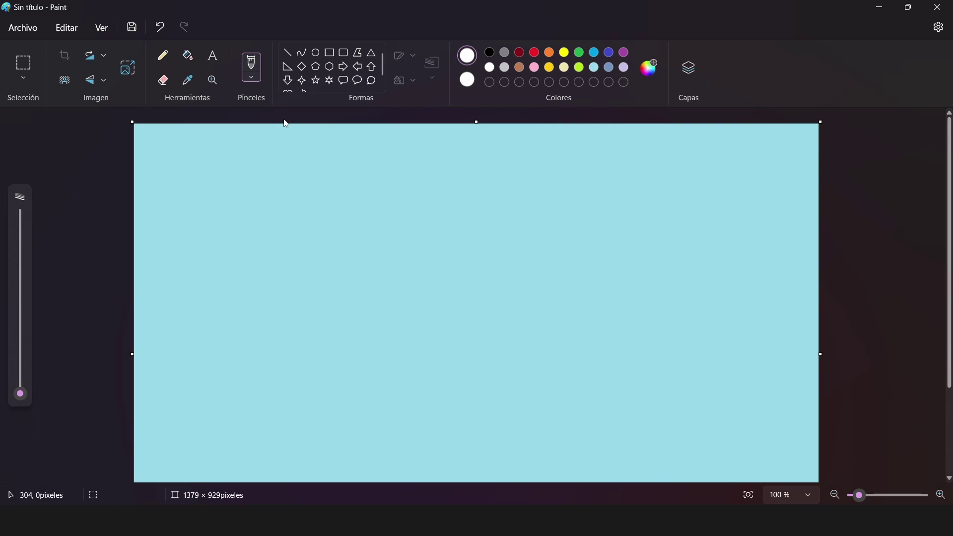
{"action": "left_click", "coordinate": [255, 79]}
{"action": "left_click", "coordinate": [252, 77]}
{"action": "mouse_move", "coordinate": [22, 393]}
{"action": "left_mouse_down"}
{"action": "mouse_move", "coordinate": [50, 186]}
{"action": "mouse_move", "coordinate": [37, 282]}
{"action": "mouse_move", "coordinate": [61, 340]}
{"action": "mouse_move", "coordinate": [22, 344]}
{"action": "left_mouse_up"}
{"action": "left_click_drag", "start_coordinate": [20, 348], "coordinate": [20, 354]}
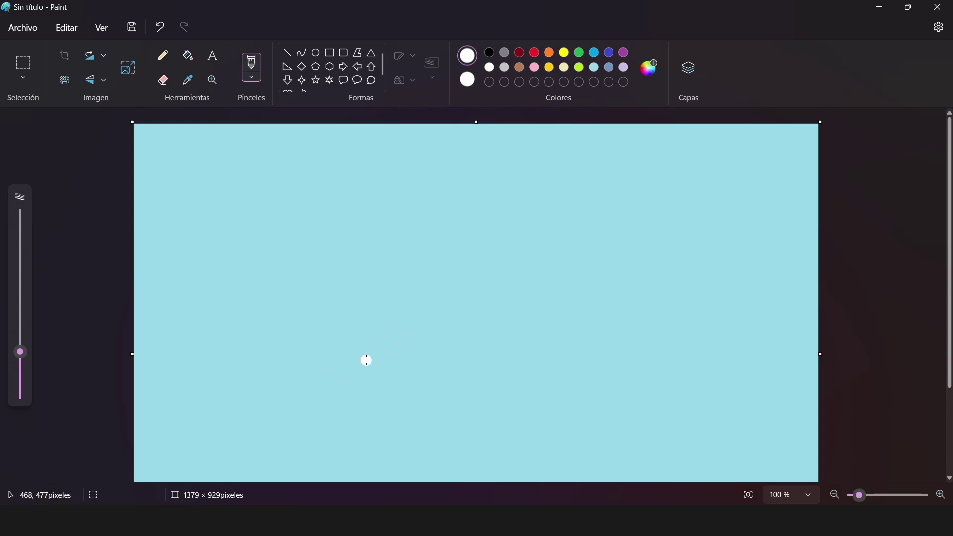
Step: Try to paint a white omega symbol with solid, filled feet, undoing the strokes of each attempt
{"action": "left_click_drag", "start_coordinate": [354, 356], "coordinate": [357, 369]}
{"action": "mouse_move", "coordinate": [368, 376]}
{"action": "left_mouse_down"}
{"action": "mouse_move", "coordinate": [386, 360]}
{"action": "mouse_move", "coordinate": [387, 307]}
{"action": "left_mouse_up"}
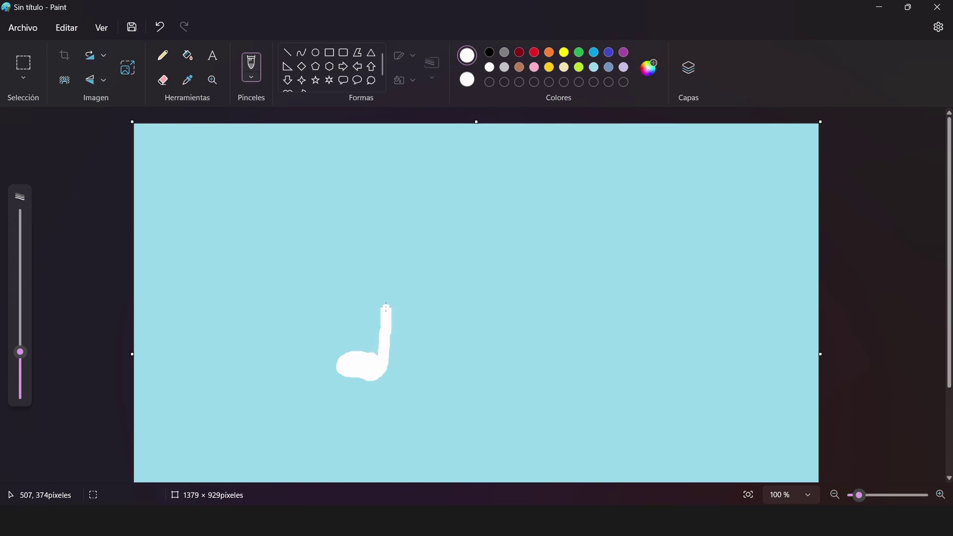
{"action": "left_click", "coordinate": [160, 26]}
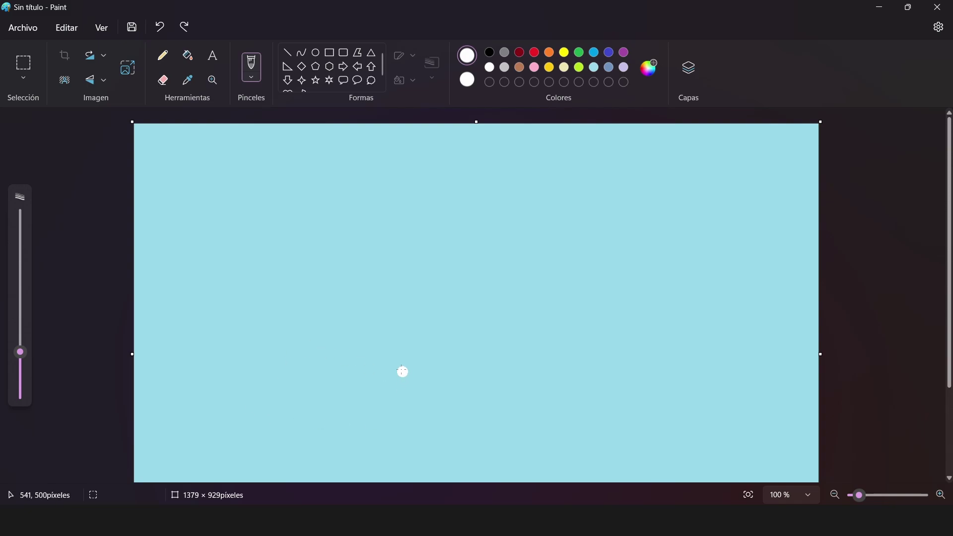
{"action": "mouse_move", "coordinate": [387, 362]}
{"action": "left_mouse_down"}
{"action": "mouse_move", "coordinate": [358, 361]}
{"action": "mouse_move", "coordinate": [379, 380]}
{"action": "left_mouse_up"}
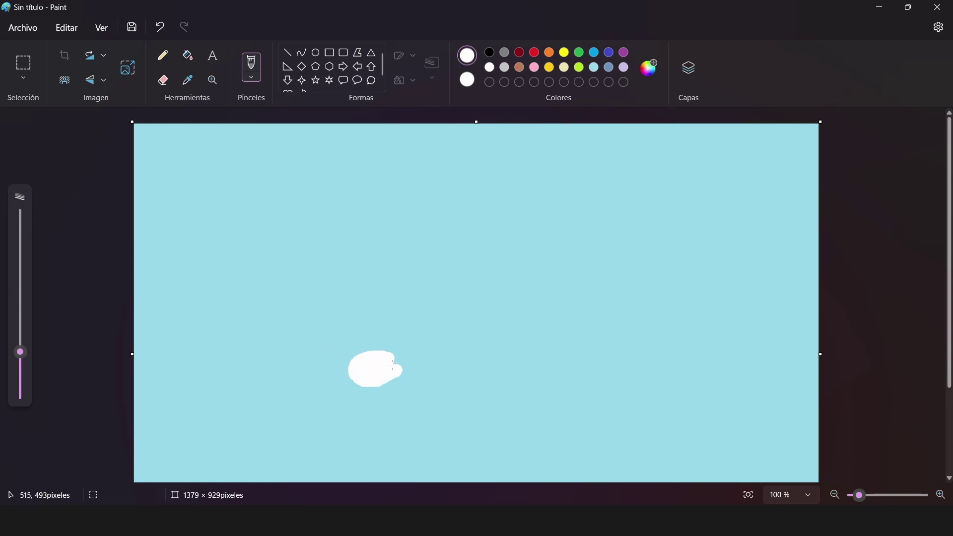
{"action": "mouse_move", "coordinate": [397, 350]}
{"action": "left_mouse_down"}
{"action": "mouse_move", "coordinate": [369, 268]}
{"action": "mouse_move", "coordinate": [389, 237]}
{"action": "mouse_move", "coordinate": [418, 215]}
{"action": "mouse_move", "coordinate": [471, 227]}
{"action": "mouse_move", "coordinate": [511, 252]}
{"action": "mouse_move", "coordinate": [517, 296]}
{"action": "mouse_move", "coordinate": [444, 347]}
{"action": "mouse_move", "coordinate": [438, 367]}
{"action": "mouse_move", "coordinate": [449, 368]}
{"action": "mouse_move", "coordinate": [441, 358]}
{"action": "mouse_move", "coordinate": [470, 380]}
{"action": "mouse_move", "coordinate": [455, 360]}
{"action": "mouse_move", "coordinate": [440, 365]}
{"action": "mouse_move", "coordinate": [462, 383]}
{"action": "left_mouse_up"}
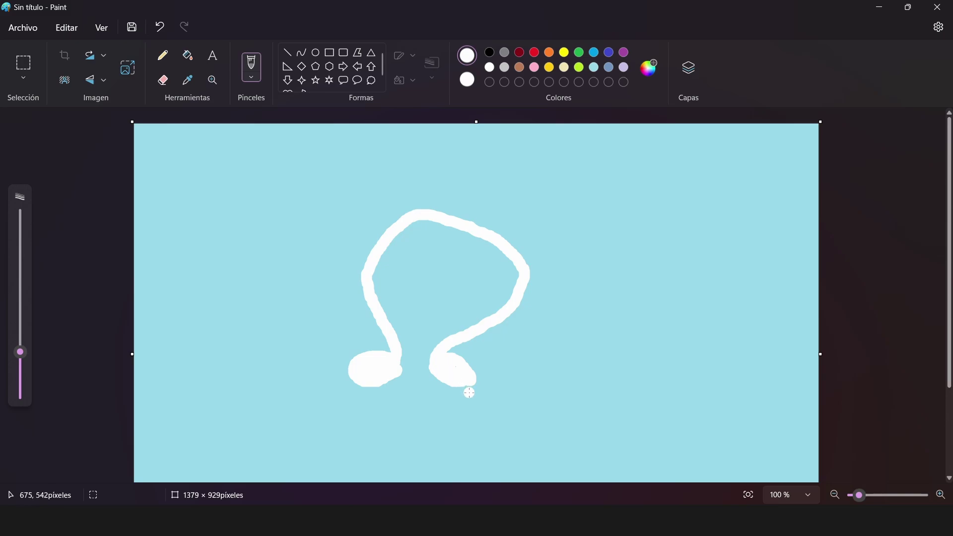
{"action": "left_click", "coordinate": [160, 27]}
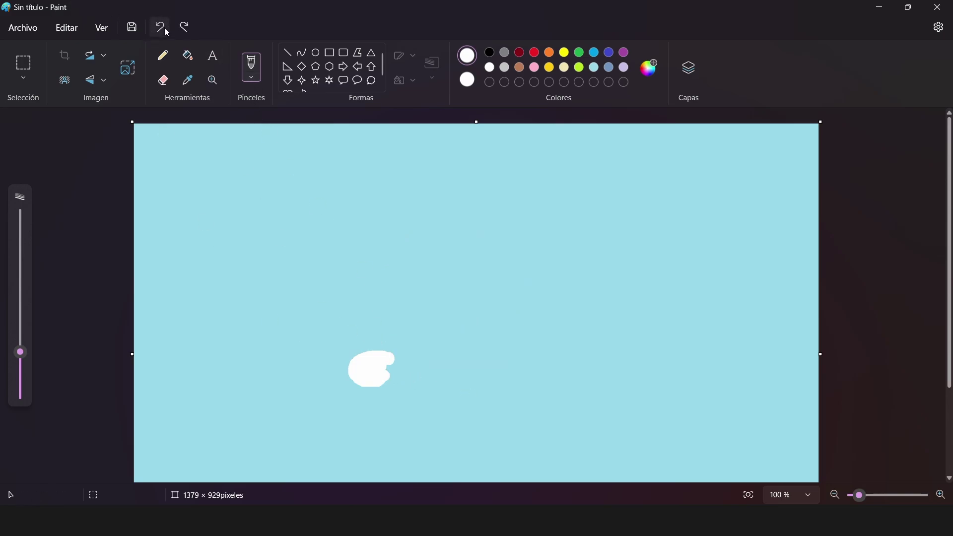
{"action": "left_click", "coordinate": [165, 28]}
{"action": "left_click", "coordinate": [167, 26]}
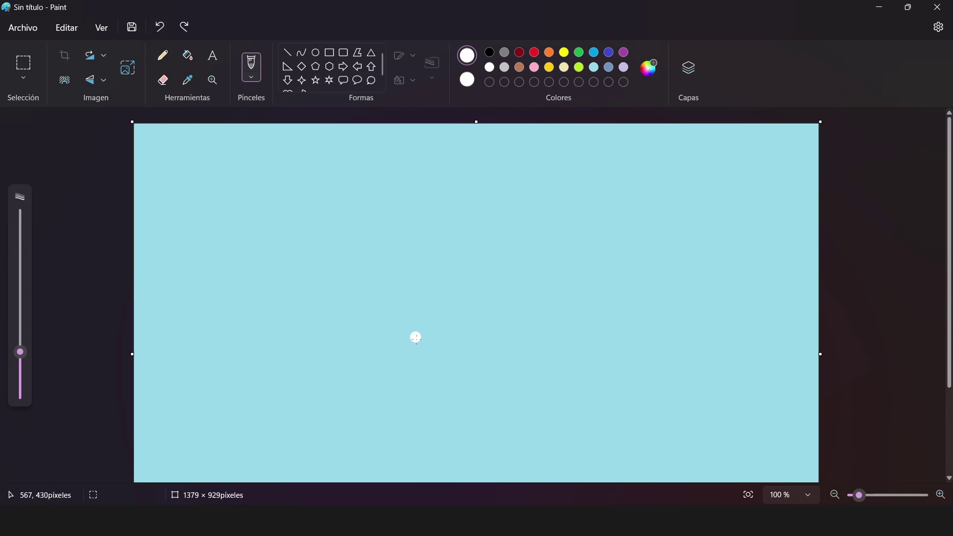
Step: Try to outline a white omega freehand in a single stroke with open looped feet, undoing each attempt
{"action": "mouse_move", "coordinate": [417, 338]}
{"action": "left_mouse_down"}
{"action": "mouse_move", "coordinate": [371, 339]}
{"action": "mouse_move", "coordinate": [374, 353]}
{"action": "mouse_move", "coordinate": [419, 345]}
{"action": "mouse_move", "coordinate": [377, 228]}
{"action": "mouse_move", "coordinate": [419, 186]}
{"action": "mouse_move", "coordinate": [527, 190]}
{"action": "mouse_move", "coordinate": [566, 223]}
{"action": "mouse_move", "coordinate": [517, 362]}
{"action": "mouse_move", "coordinate": [469, 387]}
{"action": "mouse_move", "coordinate": [497, 409]}
{"action": "left_mouse_up"}
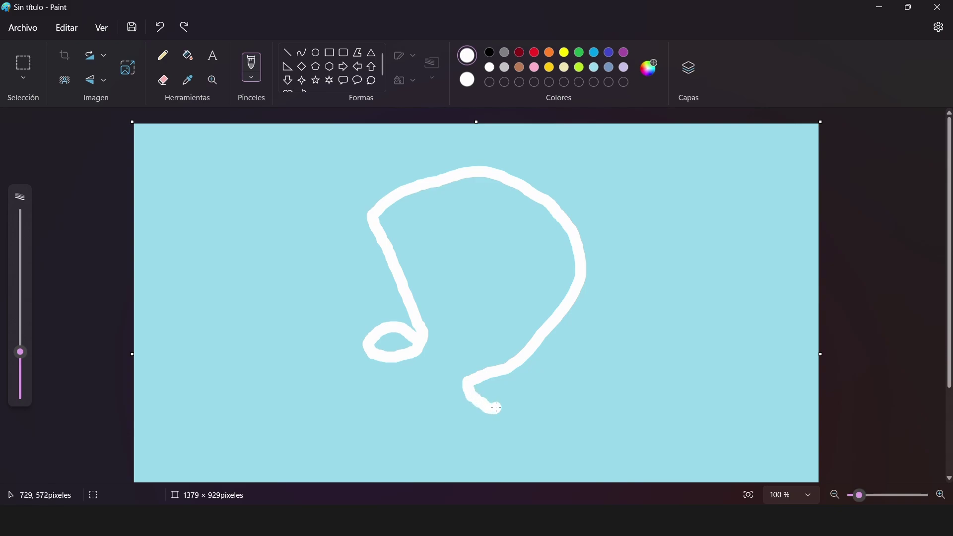
{"action": "left_click", "coordinate": [160, 27]}
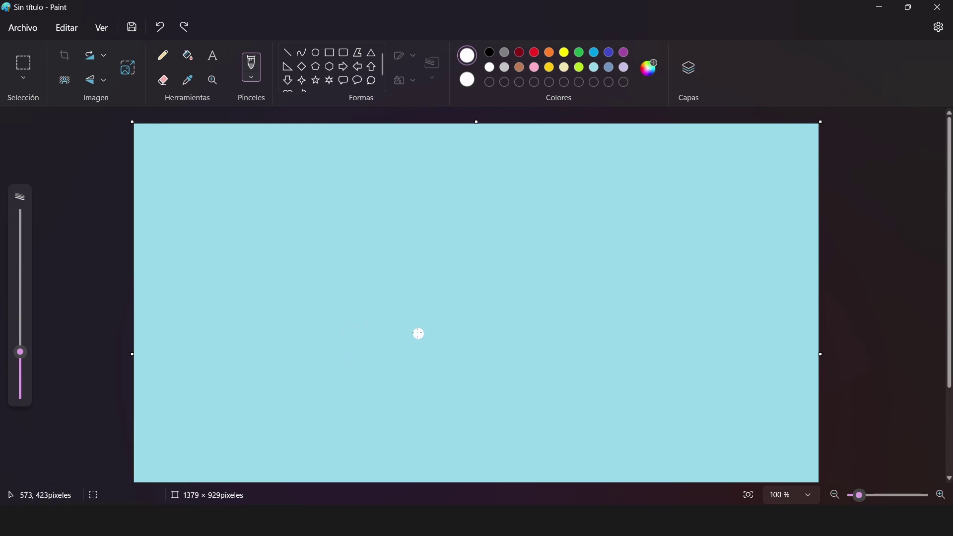
{"action": "mouse_move", "coordinate": [402, 344]}
{"action": "left_mouse_down"}
{"action": "mouse_move", "coordinate": [366, 336]}
{"action": "mouse_move", "coordinate": [355, 356]}
{"action": "mouse_move", "coordinate": [384, 363]}
{"action": "mouse_move", "coordinate": [411, 346]}
{"action": "mouse_move", "coordinate": [410, 310]}
{"action": "mouse_move", "coordinate": [370, 247]}
{"action": "mouse_move", "coordinate": [415, 207]}
{"action": "mouse_move", "coordinate": [565, 211]}
{"action": "mouse_move", "coordinate": [603, 286]}
{"action": "mouse_move", "coordinate": [493, 341]}
{"action": "mouse_move", "coordinate": [509, 363]}
{"action": "mouse_move", "coordinate": [489, 347]}
{"action": "left_mouse_up"}
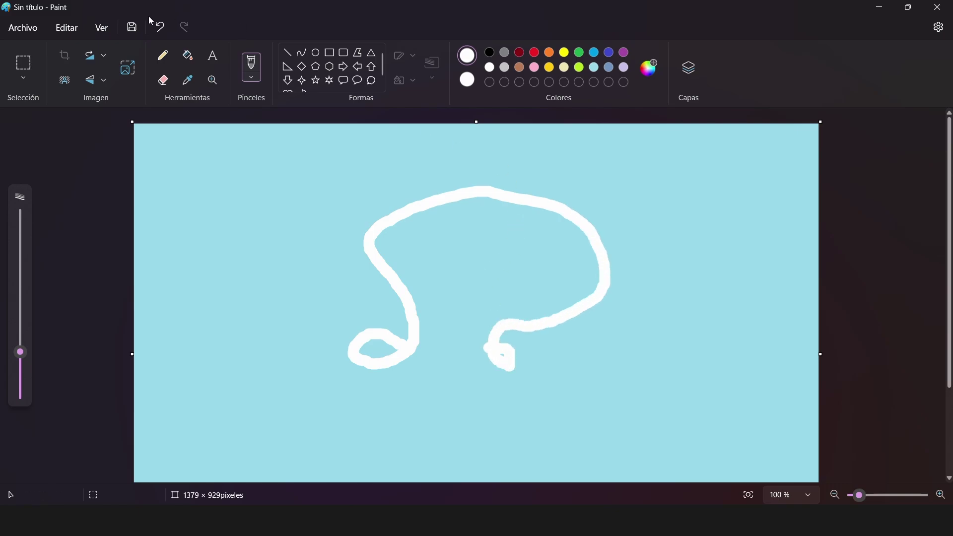
{"action": "left_click", "coordinate": [164, 22]}
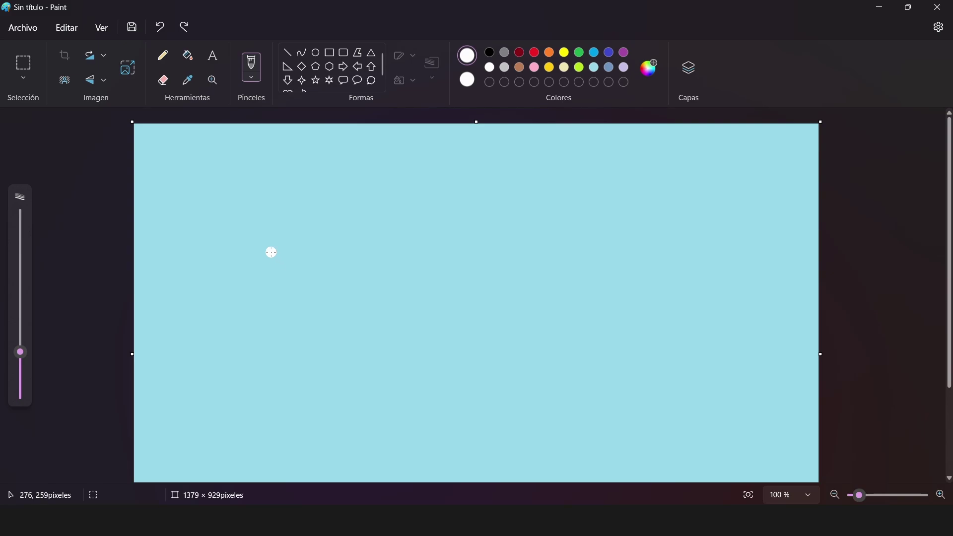
{"action": "mouse_move", "coordinate": [391, 343]}
{"action": "left_mouse_down"}
{"action": "mouse_move", "coordinate": [344, 328]}
{"action": "mouse_move", "coordinate": [329, 346]}
{"action": "mouse_move", "coordinate": [358, 363]}
{"action": "mouse_move", "coordinate": [382, 359]}
{"action": "mouse_move", "coordinate": [366, 282]}
{"action": "mouse_move", "coordinate": [340, 245]}
{"action": "mouse_move", "coordinate": [358, 221]}
{"action": "mouse_move", "coordinate": [515, 288]}
{"action": "left_mouse_up"}
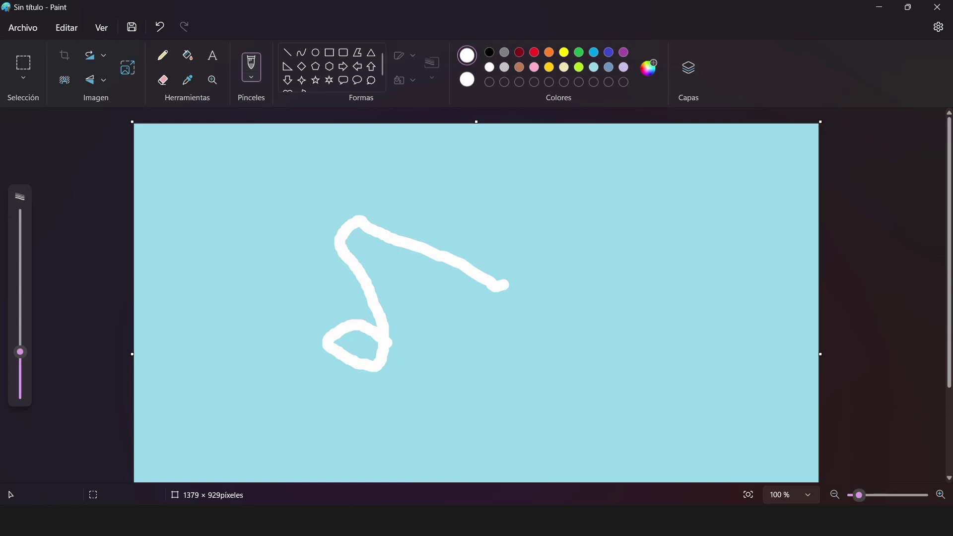
{"action": "left_click", "coordinate": [160, 27]}
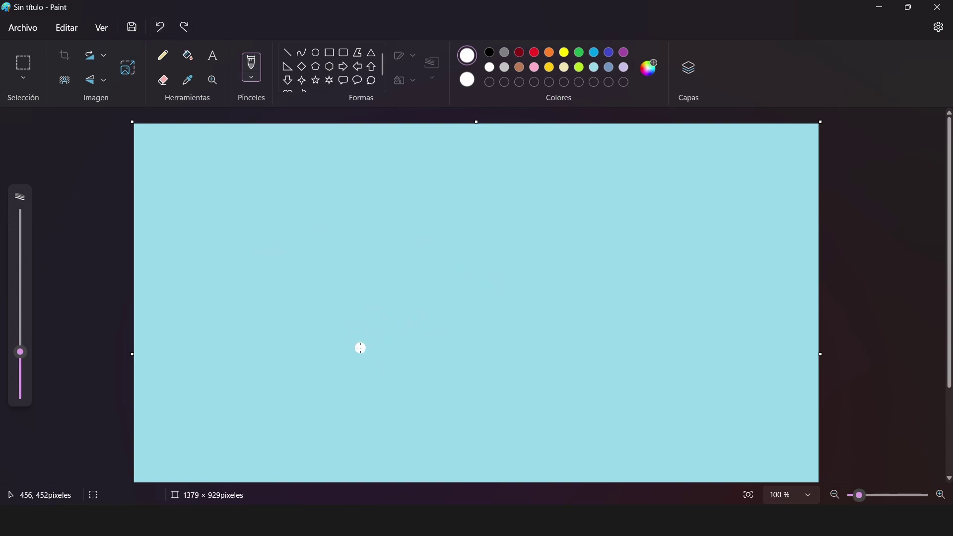
Step: Try to paint a larger looped-foot omega outline spanning most of the visible canvas height, undoing each attempt
{"action": "mouse_move", "coordinate": [383, 337]}
{"action": "left_mouse_down"}
{"action": "mouse_move", "coordinate": [335, 331]}
{"action": "mouse_move", "coordinate": [333, 354]}
{"action": "mouse_move", "coordinate": [361, 364]}
{"action": "mouse_move", "coordinate": [392, 345]}
{"action": "mouse_move", "coordinate": [392, 297]}
{"action": "mouse_move", "coordinate": [327, 203]}
{"action": "mouse_move", "coordinate": [341, 167]}
{"action": "mouse_move", "coordinate": [459, 132]}
{"action": "mouse_move", "coordinate": [582, 160]}
{"action": "mouse_move", "coordinate": [639, 269]}
{"action": "mouse_move", "coordinate": [535, 353]}
{"action": "mouse_move", "coordinate": [515, 356]}
{"action": "mouse_move", "coordinate": [513, 386]}
{"action": "mouse_move", "coordinate": [541, 358]}
{"action": "left_mouse_up"}
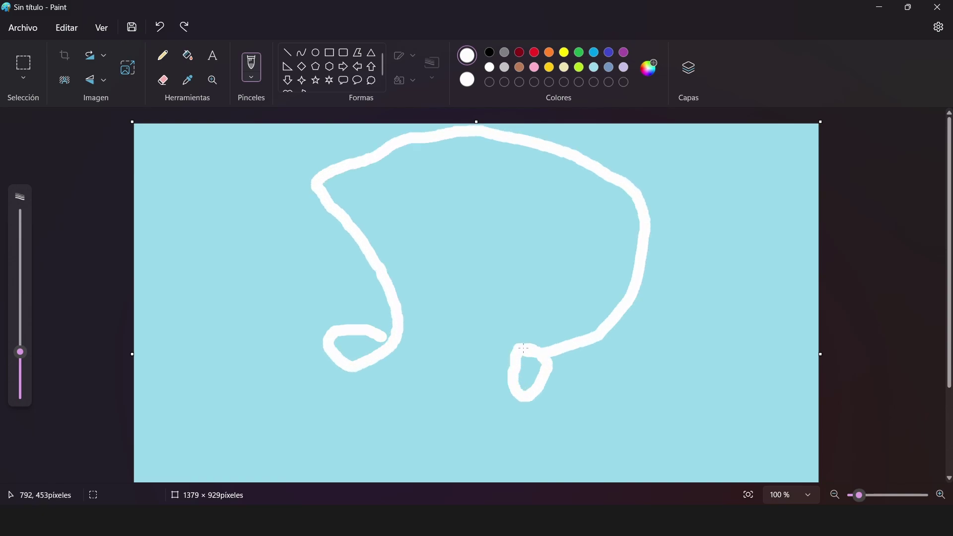
{"action": "left_click", "coordinate": [162, 27]}
{"action": "left_click", "coordinate": [165, 27]}
{"action": "left_click", "coordinate": [182, 27]}
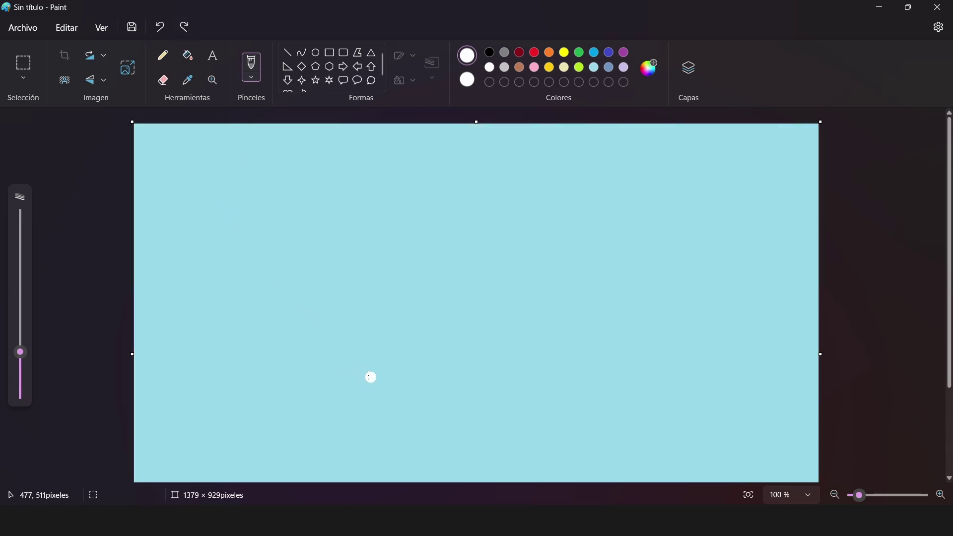
{"action": "mouse_move", "coordinate": [387, 358]}
{"action": "left_mouse_down"}
{"action": "mouse_move", "coordinate": [345, 379]}
{"action": "mouse_move", "coordinate": [367, 394]}
{"action": "mouse_move", "coordinate": [381, 376]}
{"action": "mouse_move", "coordinate": [323, 256]}
{"action": "mouse_move", "coordinate": [325, 161]}
{"action": "mouse_move", "coordinate": [405, 147]}
{"action": "mouse_move", "coordinate": [493, 159]}
{"action": "mouse_move", "coordinate": [555, 284]}
{"action": "mouse_move", "coordinate": [453, 375]}
{"action": "mouse_move", "coordinate": [477, 404]}
{"action": "mouse_move", "coordinate": [462, 370]}
{"action": "left_mouse_up"}
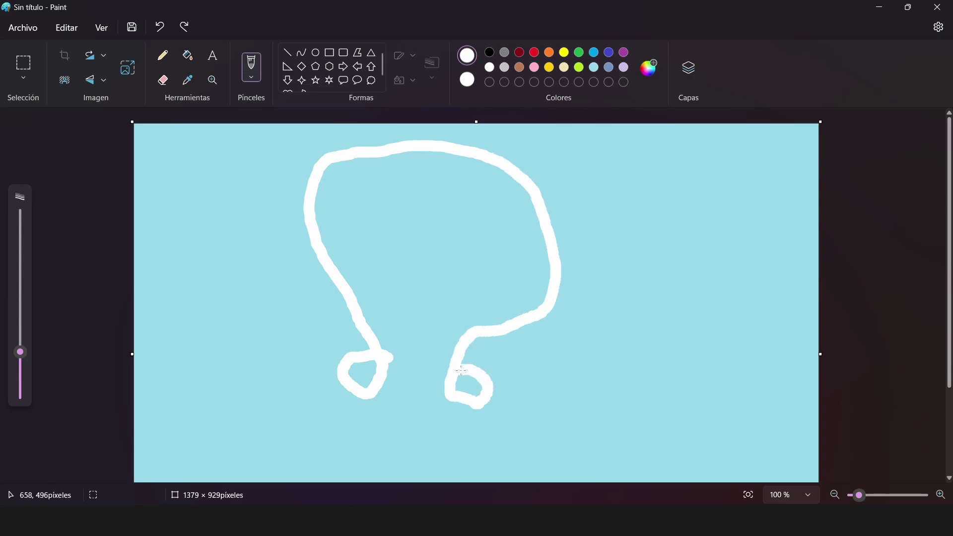
{"action": "left_click", "coordinate": [160, 28]}
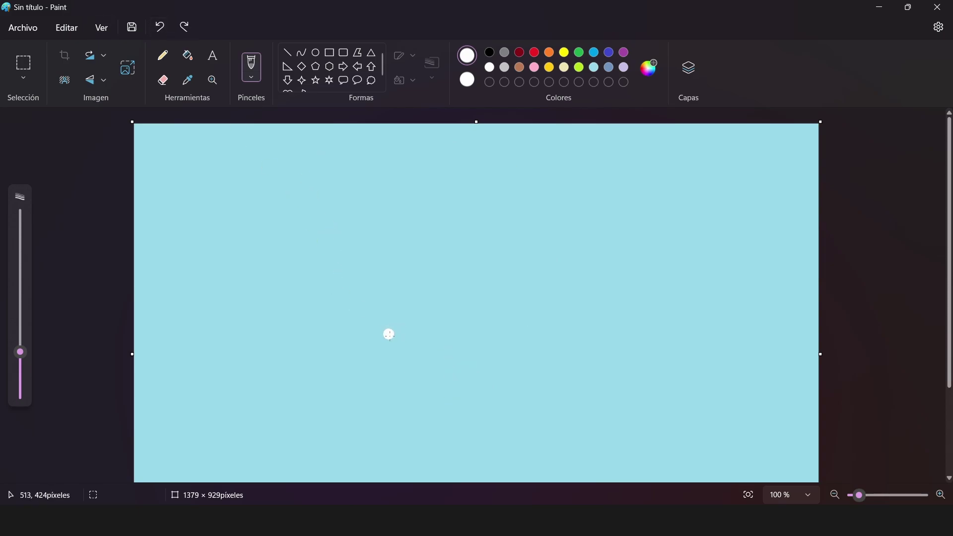
{"action": "mouse_move", "coordinate": [390, 335]}
{"action": "left_mouse_down"}
{"action": "mouse_move", "coordinate": [365, 340]}
{"action": "mouse_move", "coordinate": [351, 353]}
{"action": "mouse_move", "coordinate": [370, 374]}
{"action": "mouse_move", "coordinate": [391, 353]}
{"action": "mouse_move", "coordinate": [350, 210]}
{"action": "mouse_move", "coordinate": [485, 153]}
{"action": "mouse_move", "coordinate": [597, 226]}
{"action": "left_mouse_up"}
{"action": "mouse_move", "coordinate": [472, 371]}
{"action": "left_mouse_down"}
{"action": "mouse_move", "coordinate": [493, 371]}
{"action": "mouse_move", "coordinate": [466, 362]}
{"action": "left_mouse_up"}
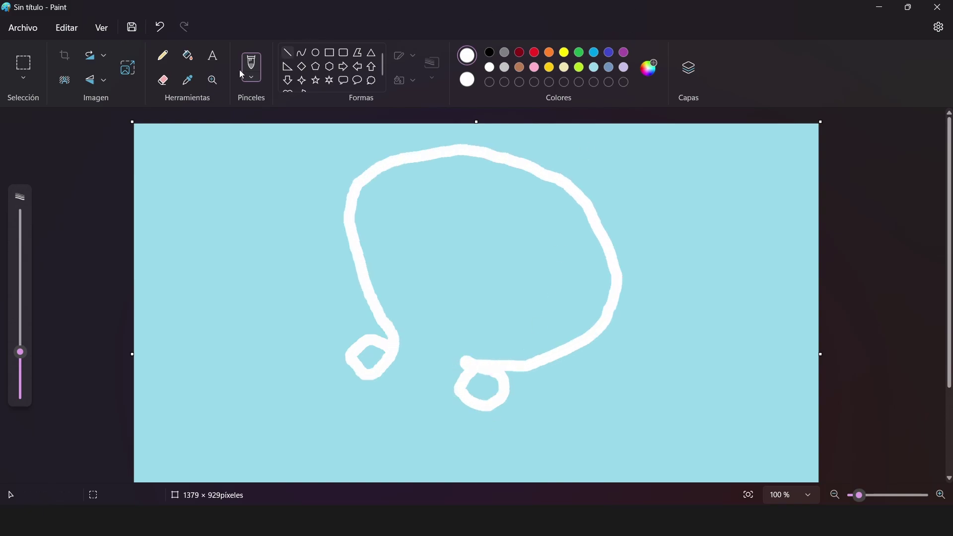
{"action": "left_click", "coordinate": [161, 28]}
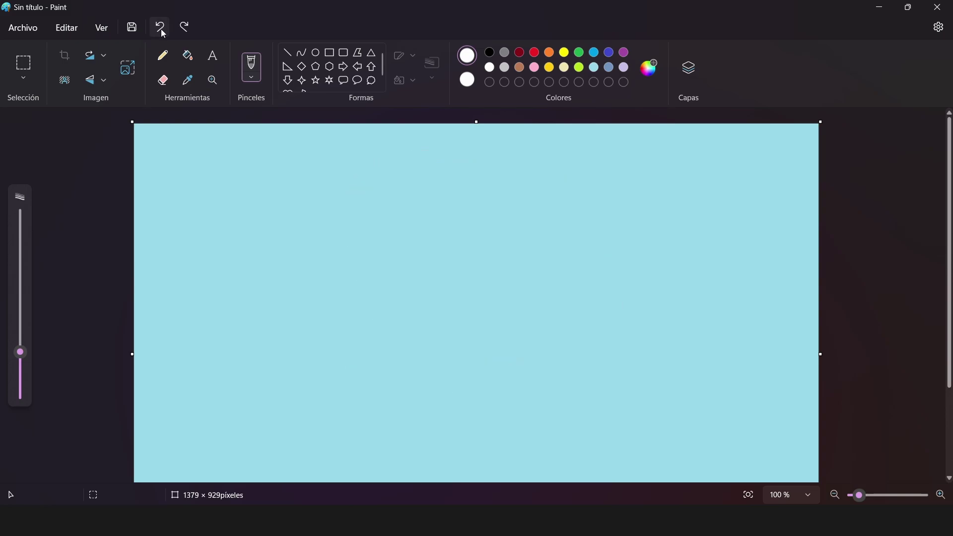
Step: Try to build the omega from a filled white left foot with a curved stem rising from it, and undo the strokes
{"action": "mouse_move", "coordinate": [391, 353]}
{"action": "left_mouse_down"}
{"action": "mouse_move", "coordinate": [365, 354]}
{"action": "mouse_move", "coordinate": [371, 369]}
{"action": "mouse_move", "coordinate": [389, 365]}
{"action": "mouse_move", "coordinate": [369, 356]}
{"action": "mouse_move", "coordinate": [363, 365]}
{"action": "mouse_move", "coordinate": [397, 360]}
{"action": "mouse_move", "coordinate": [390, 372]}
{"action": "mouse_move", "coordinate": [355, 373]}
{"action": "mouse_move", "coordinate": [346, 361]}
{"action": "mouse_move", "coordinate": [359, 350]}
{"action": "mouse_move", "coordinate": [362, 376]}
{"action": "mouse_move", "coordinate": [391, 382]}
{"action": "mouse_move", "coordinate": [359, 383]}
{"action": "mouse_move", "coordinate": [367, 370]}
{"action": "mouse_move", "coordinate": [383, 378]}
{"action": "mouse_move", "coordinate": [407, 368]}
{"action": "mouse_move", "coordinate": [402, 351]}
{"action": "mouse_move", "coordinate": [357, 342]}
{"action": "left_mouse_up"}
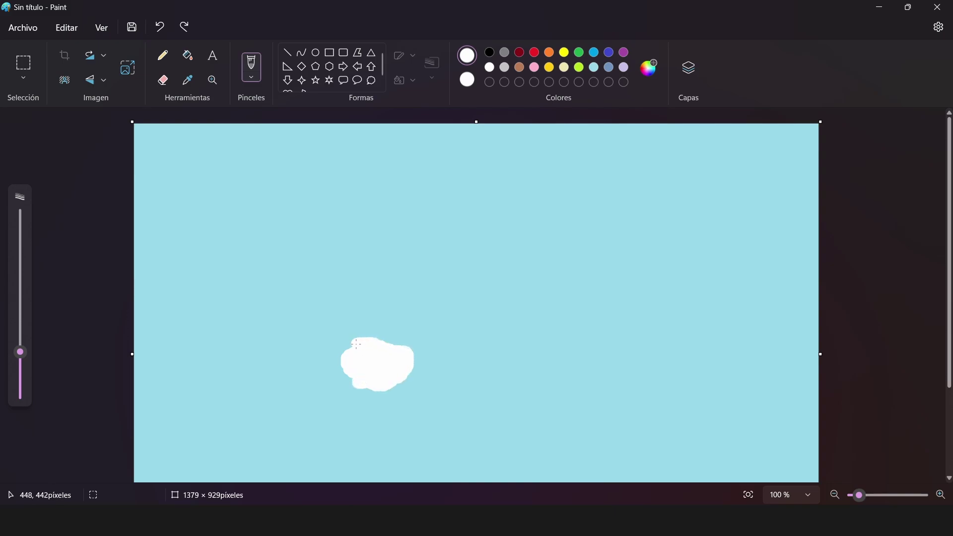
{"action": "left_click_drag", "start_coordinate": [366, 386], "coordinate": [381, 391]}
{"action": "left_click_drag", "start_coordinate": [364, 353], "coordinate": [396, 341]}
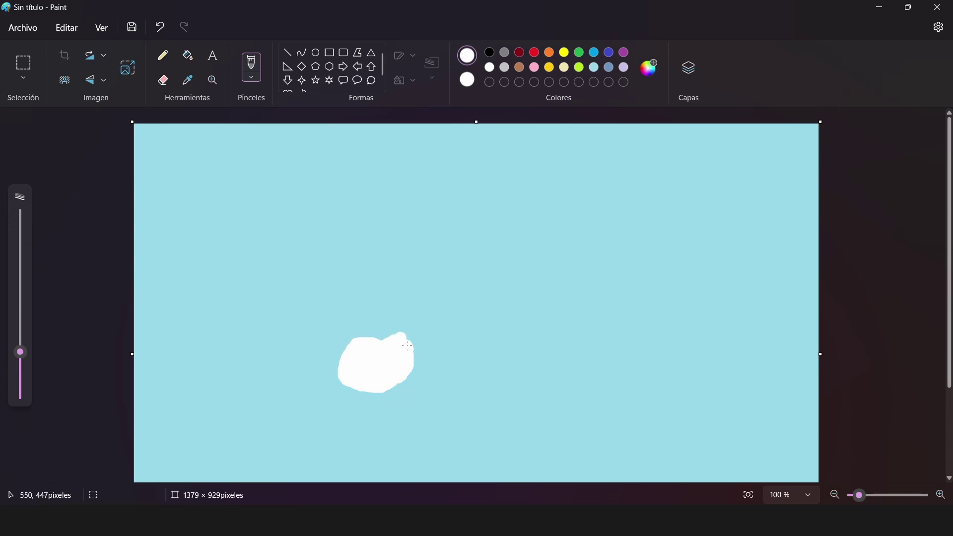
{"action": "mouse_move", "coordinate": [410, 342]}
{"action": "left_mouse_down"}
{"action": "mouse_move", "coordinate": [416, 312]}
{"action": "mouse_move", "coordinate": [406, 284]}
{"action": "left_mouse_up"}
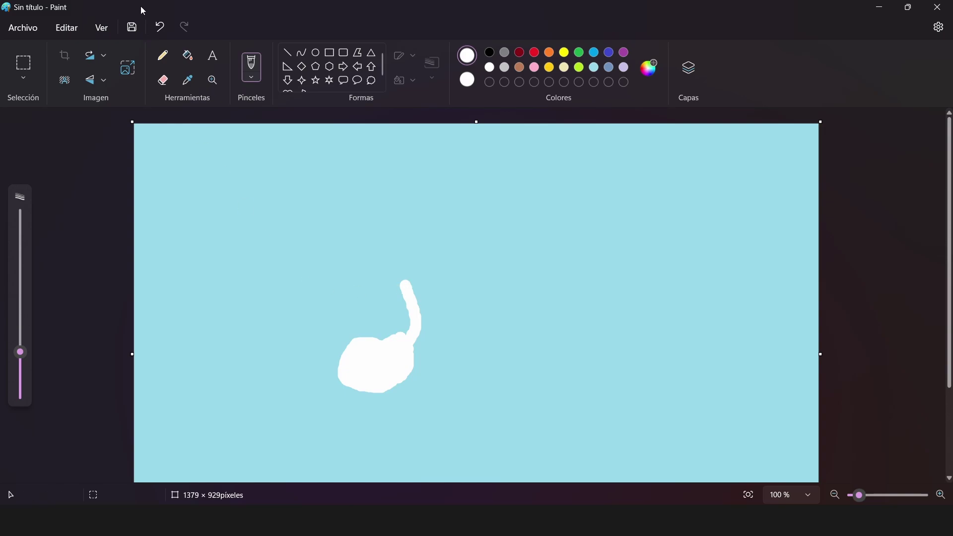
{"action": "left_click", "coordinate": [159, 27]}
{"action": "left_click", "coordinate": [160, 27]}
{"action": "left_click", "coordinate": [160, 27]}
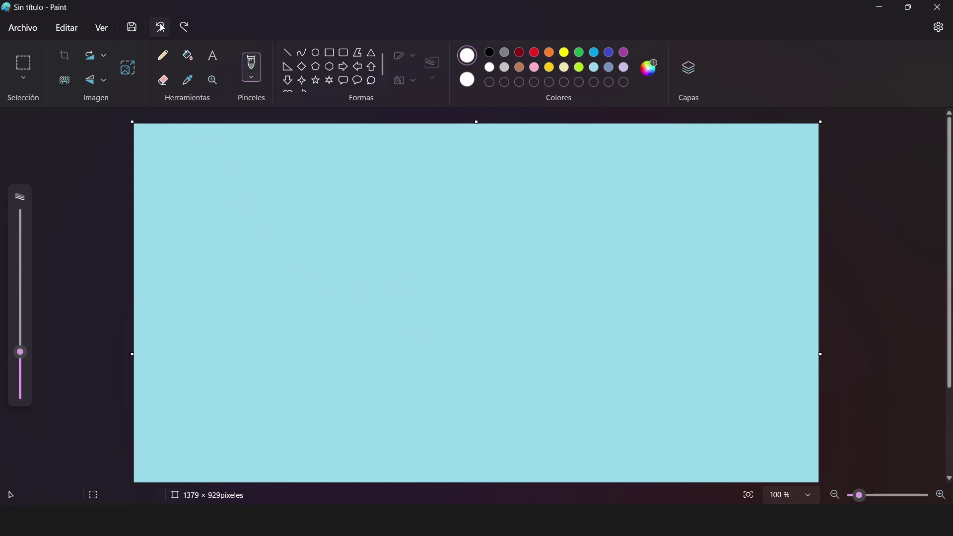
Step: Try to build a white omega from a filled left foot, a rounded arch and a filled right foot, then undo its strokes
{"action": "mouse_move", "coordinate": [385, 338]}
{"action": "left_mouse_down"}
{"action": "mouse_move", "coordinate": [355, 352]}
{"action": "mouse_move", "coordinate": [375, 359]}
{"action": "mouse_move", "coordinate": [366, 345]}
{"action": "mouse_move", "coordinate": [379, 354]}
{"action": "mouse_move", "coordinate": [390, 344]}
{"action": "mouse_move", "coordinate": [390, 354]}
{"action": "mouse_move", "coordinate": [364, 353]}
{"action": "mouse_move", "coordinate": [402, 363]}
{"action": "mouse_move", "coordinate": [373, 358]}
{"action": "mouse_move", "coordinate": [400, 345]}
{"action": "mouse_move", "coordinate": [401, 307]}
{"action": "left_mouse_up"}
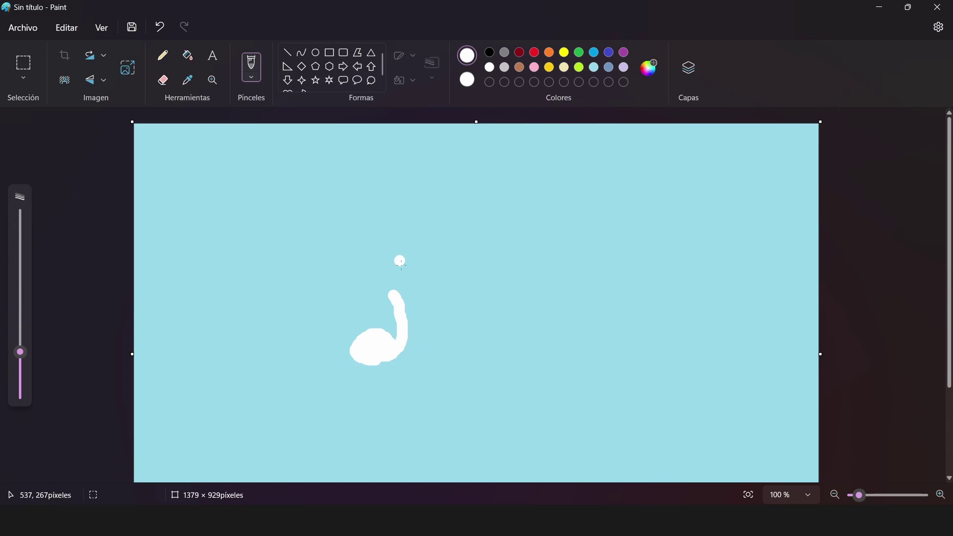
{"action": "mouse_move", "coordinate": [397, 303]}
{"action": "left_mouse_down"}
{"action": "mouse_move", "coordinate": [363, 264]}
{"action": "mouse_move", "coordinate": [367, 237]}
{"action": "mouse_move", "coordinate": [387, 199]}
{"action": "mouse_move", "coordinate": [409, 185]}
{"action": "mouse_move", "coordinate": [465, 172]}
{"action": "mouse_move", "coordinate": [513, 179]}
{"action": "mouse_move", "coordinate": [558, 207]}
{"action": "mouse_move", "coordinate": [569, 233]}
{"action": "mouse_move", "coordinate": [565, 284]}
{"action": "mouse_move", "coordinate": [489, 353]}
{"action": "mouse_move", "coordinate": [490, 366]}
{"action": "mouse_move", "coordinate": [504, 363]}
{"action": "mouse_move", "coordinate": [492, 367]}
{"action": "mouse_move", "coordinate": [514, 366]}
{"action": "mouse_move", "coordinate": [497, 358]}
{"action": "mouse_move", "coordinate": [494, 378]}
{"action": "mouse_move", "coordinate": [516, 372]}
{"action": "mouse_move", "coordinate": [481, 364]}
{"action": "mouse_move", "coordinate": [478, 363]}
{"action": "left_mouse_up"}
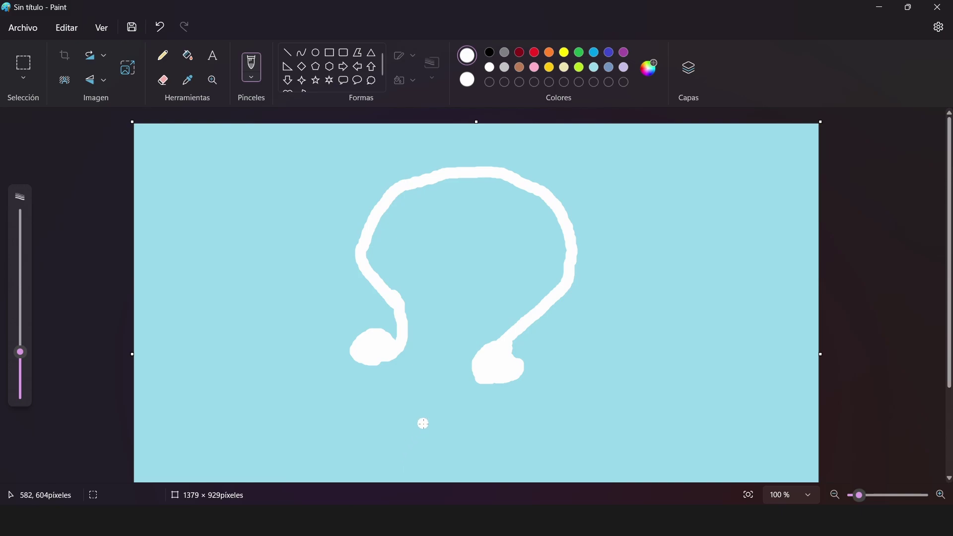
{"action": "left_click", "coordinate": [159, 28]}
{"action": "left_click", "coordinate": [159, 27]}
{"action": "left_click", "coordinate": [158, 28]}
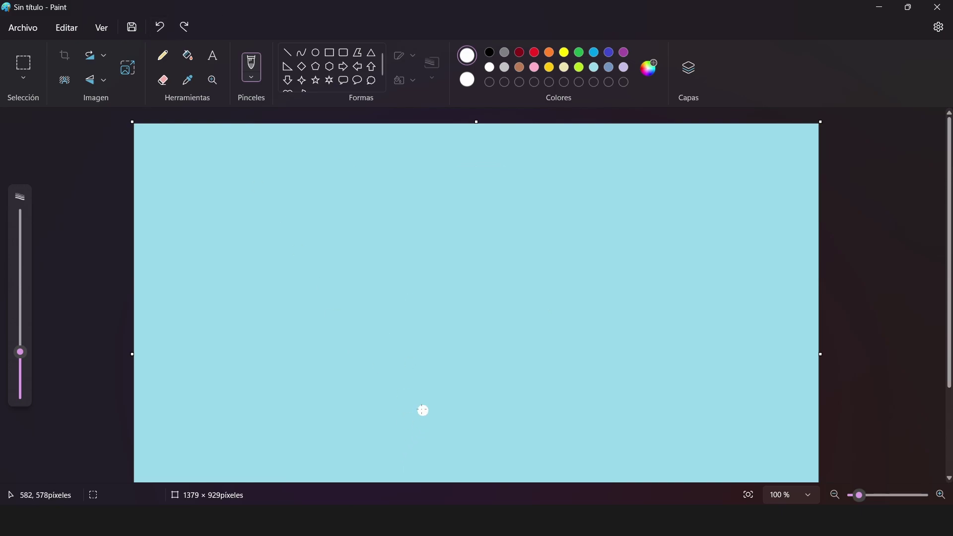
Step: Try to outline the white omega in one continuous stroke with inward-curling feet, undoing each rejected outline before repainting it
{"action": "mouse_move", "coordinate": [385, 342]}
{"action": "left_mouse_down"}
{"action": "mouse_move", "coordinate": [360, 339]}
{"action": "mouse_move", "coordinate": [353, 357]}
{"action": "mouse_move", "coordinate": [377, 368]}
{"action": "mouse_move", "coordinate": [411, 331]}
{"action": "mouse_move", "coordinate": [345, 224]}
{"action": "mouse_move", "coordinate": [469, 178]}
{"action": "mouse_move", "coordinate": [650, 186]}
{"action": "mouse_move", "coordinate": [572, 290]}
{"action": "mouse_move", "coordinate": [484, 340]}
{"action": "mouse_move", "coordinate": [483, 394]}
{"action": "mouse_move", "coordinate": [493, 368]}
{"action": "left_mouse_up"}
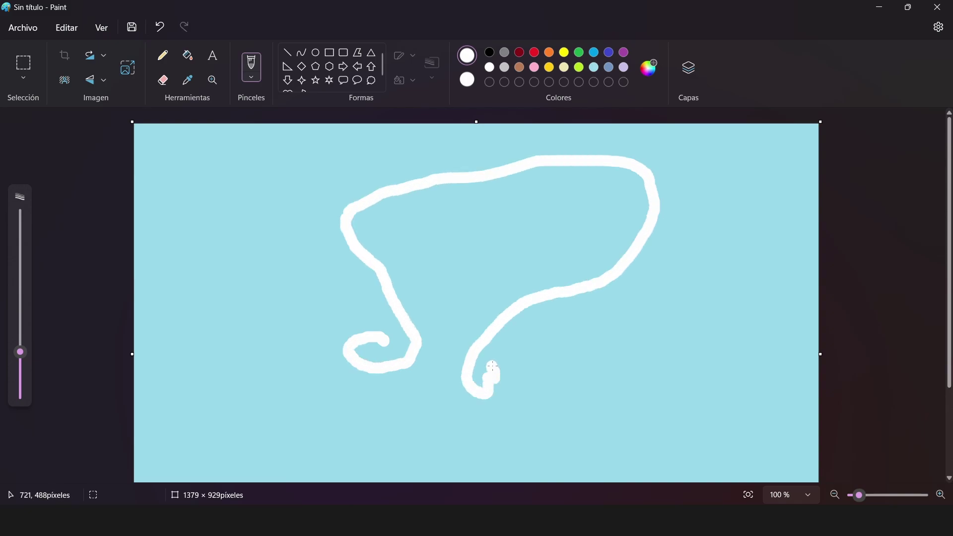
{"action": "left_click", "coordinate": [168, 25]}
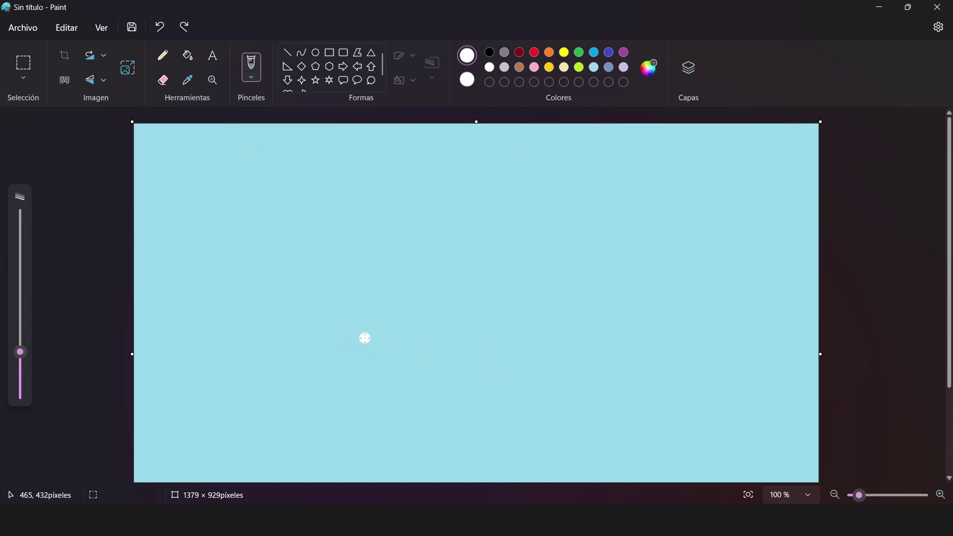
{"action": "mouse_move", "coordinate": [368, 339]}
{"action": "left_mouse_down"}
{"action": "mouse_move", "coordinate": [340, 319]}
{"action": "mouse_move", "coordinate": [329, 338]}
{"action": "mouse_move", "coordinate": [353, 362]}
{"action": "mouse_move", "coordinate": [397, 290]}
{"action": "mouse_move", "coordinate": [350, 228]}
{"action": "mouse_move", "coordinate": [436, 151]}
{"action": "mouse_move", "coordinate": [561, 247]}
{"action": "mouse_move", "coordinate": [483, 308]}
{"action": "mouse_move", "coordinate": [456, 357]}
{"action": "mouse_move", "coordinate": [491, 371]}
{"action": "mouse_move", "coordinate": [479, 346]}
{"action": "left_mouse_up"}
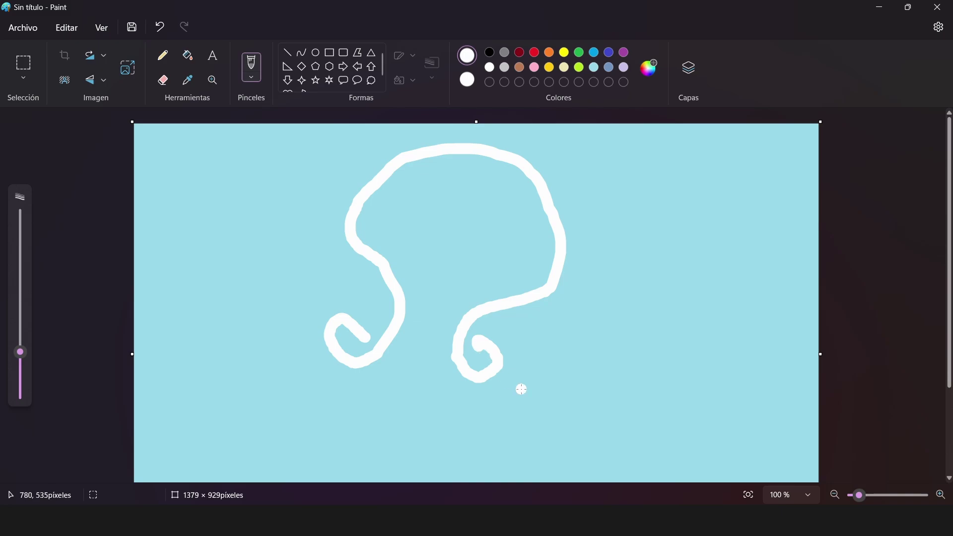
{"action": "left_click", "coordinate": [159, 27]}
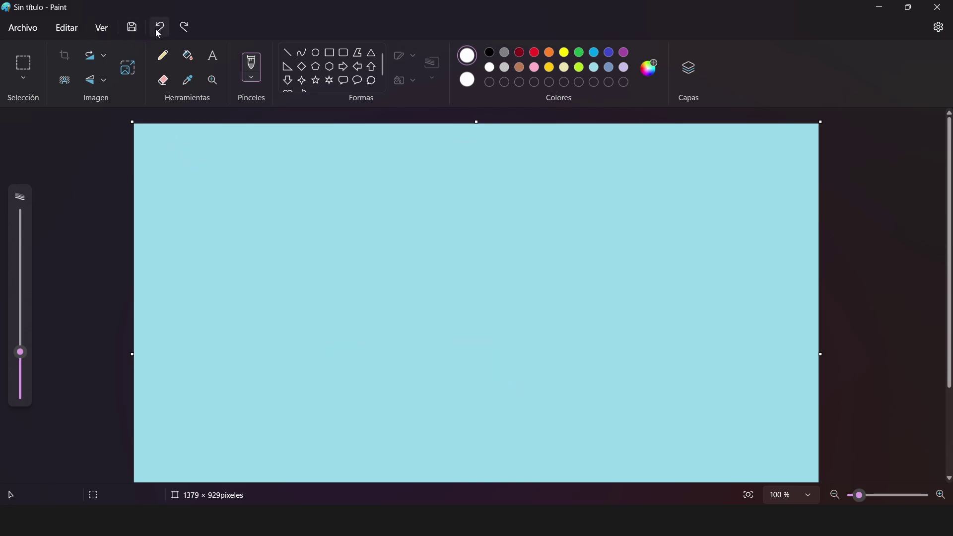
{"action": "mouse_move", "coordinate": [366, 343]}
{"action": "left_mouse_down"}
{"action": "mouse_move", "coordinate": [343, 320]}
{"action": "mouse_move", "coordinate": [346, 359]}
{"action": "mouse_move", "coordinate": [370, 374]}
{"action": "mouse_move", "coordinate": [402, 337]}
{"action": "mouse_move", "coordinate": [345, 248]}
{"action": "mouse_move", "coordinate": [342, 211]}
{"action": "mouse_move", "coordinate": [405, 163]}
{"action": "mouse_move", "coordinate": [485, 171]}
{"action": "mouse_move", "coordinate": [525, 204]}
{"action": "mouse_move", "coordinate": [544, 240]}
{"action": "mouse_move", "coordinate": [527, 274]}
{"action": "mouse_move", "coordinate": [466, 331]}
{"action": "mouse_move", "coordinate": [464, 367]}
{"action": "mouse_move", "coordinate": [488, 378]}
{"action": "mouse_move", "coordinate": [499, 367]}
{"action": "mouse_move", "coordinate": [480, 350]}
{"action": "left_mouse_up"}
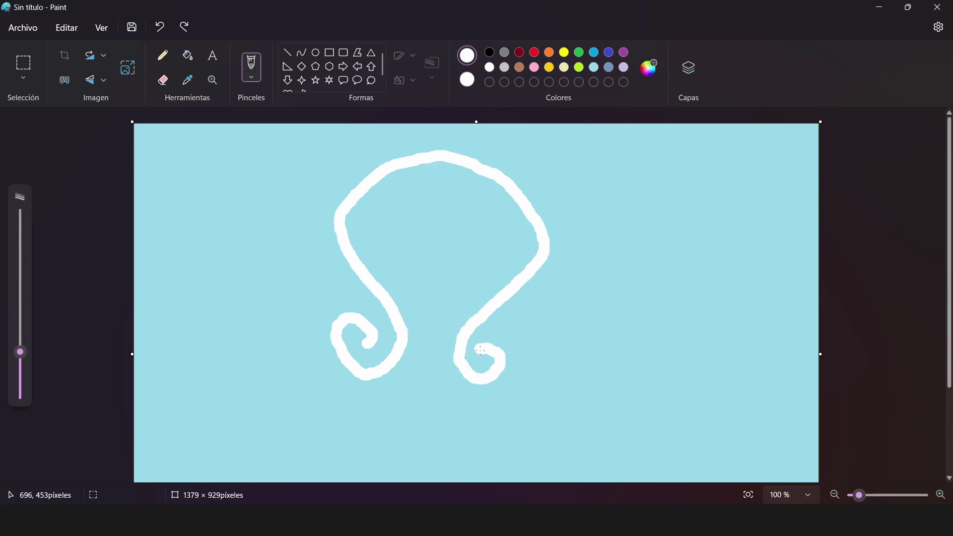
Step: Switch to the browser, search Google Images for "omega simbolo" and examine the shapes of the omega symbols
{"action": "mouse_move", "coordinate": [478, 521]}
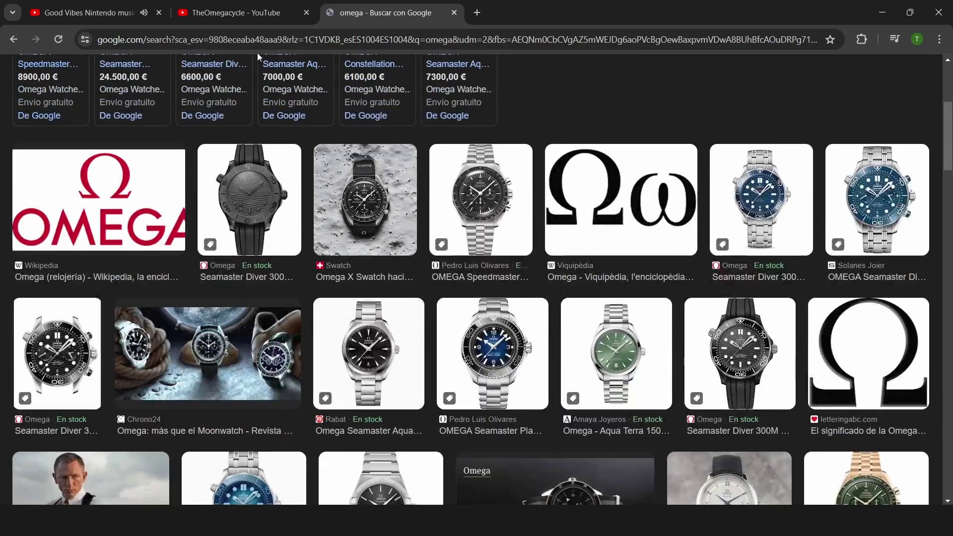
{"action": "scroll", "coordinate": [207, 92], "scroll_direction": "up", "scroll_amount": 5}
{"action": "left_click", "coordinate": [207, 91]}
{"action": "type", "text": "simbolo"}
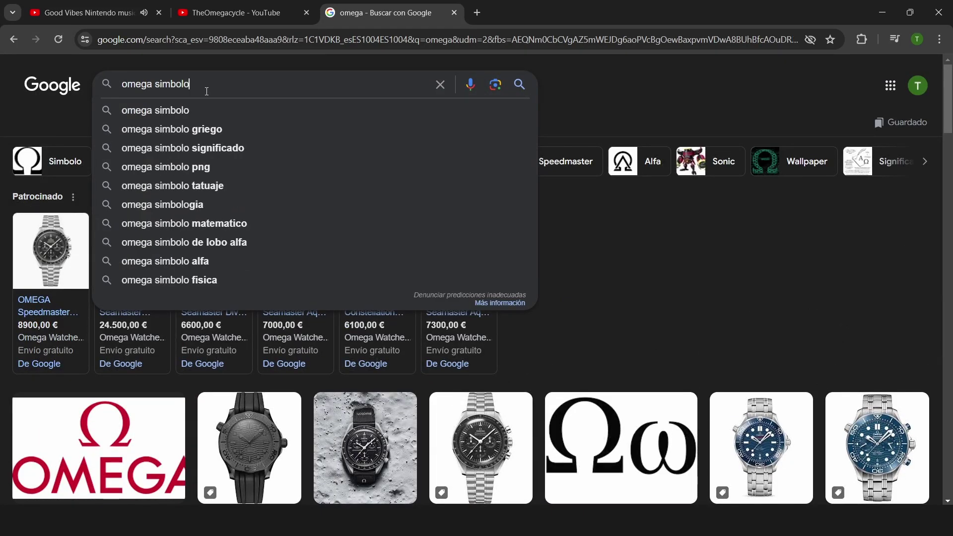
{"action": "key", "text": "Return"}
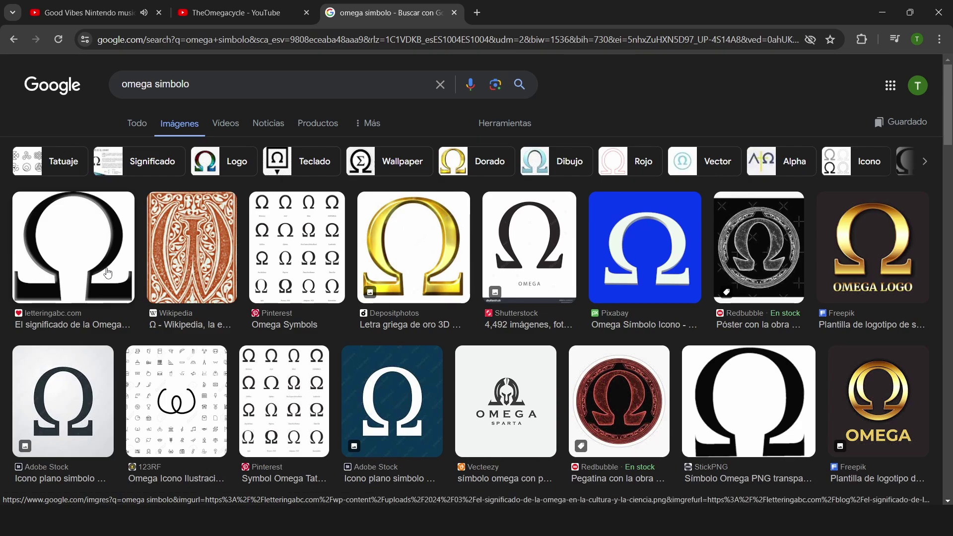
{"action": "scroll", "coordinate": [430, 400], "scroll_direction": "down", "scroll_amount": 1}
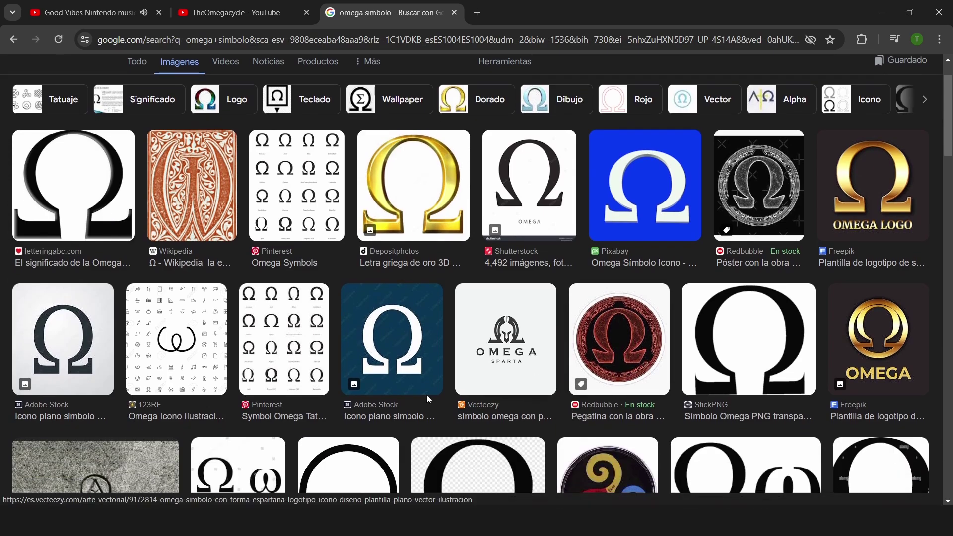
{"action": "scroll", "coordinate": [430, 400], "scroll_direction": "down", "scroll_amount": 2}
{"action": "scroll", "coordinate": [596, 497], "scroll_direction": "up", "scroll_amount": 3}
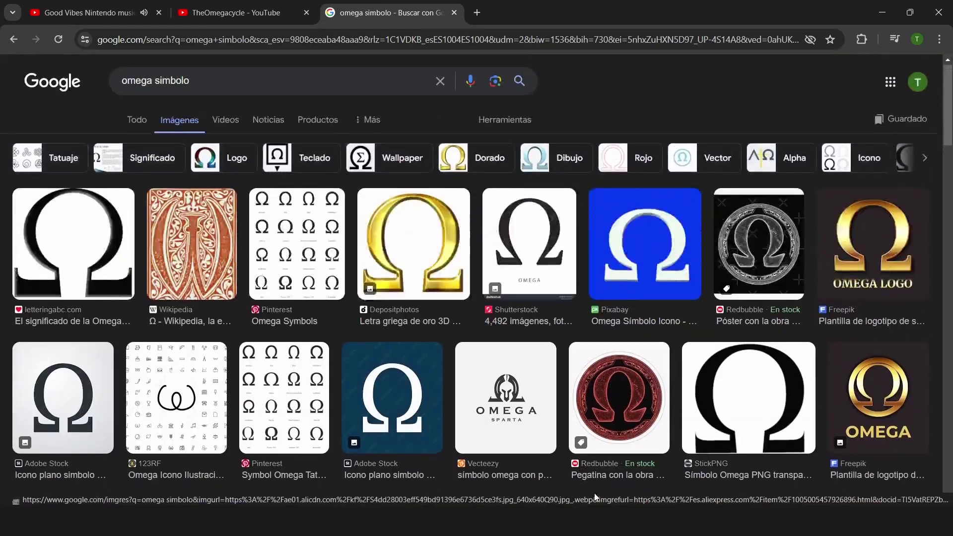
{"action": "scroll", "coordinate": [596, 496], "scroll_direction": "down", "scroll_amount": 3}
{"action": "mouse_move", "coordinate": [642, 521]}
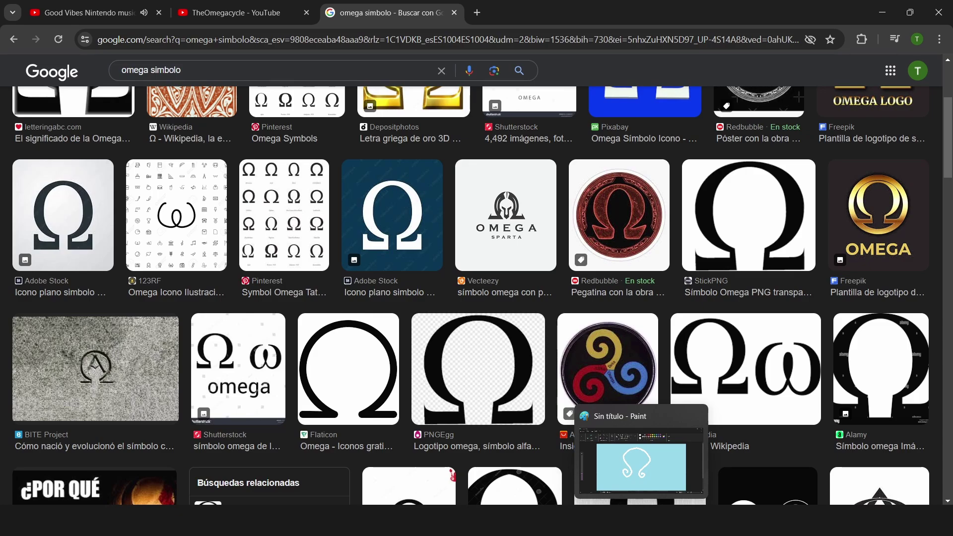
Step: Return to Paint, undo the existing omega, try a much wider one with spiral feet reaching past the visible canvas, and undo it
{"action": "left_click", "coordinate": [641, 462]}
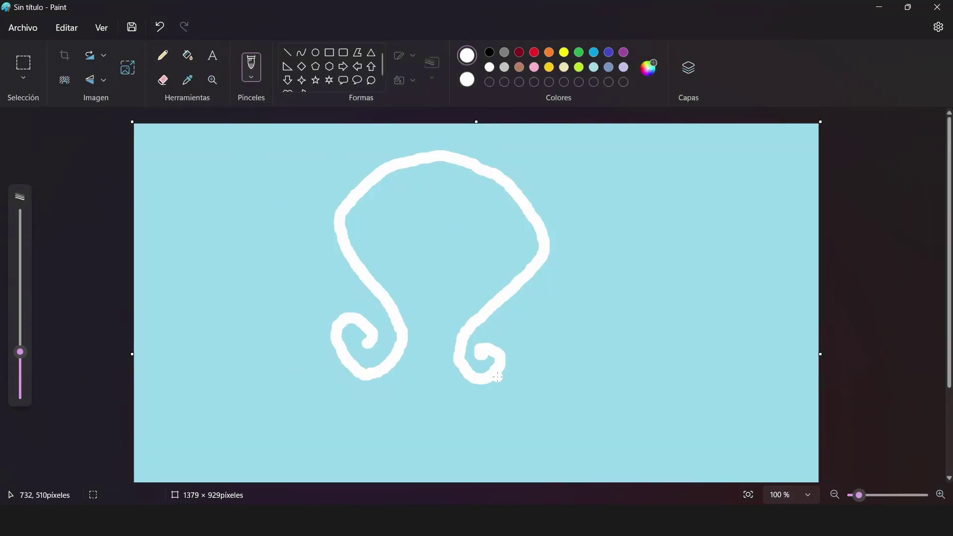
{"action": "left_click", "coordinate": [160, 27]}
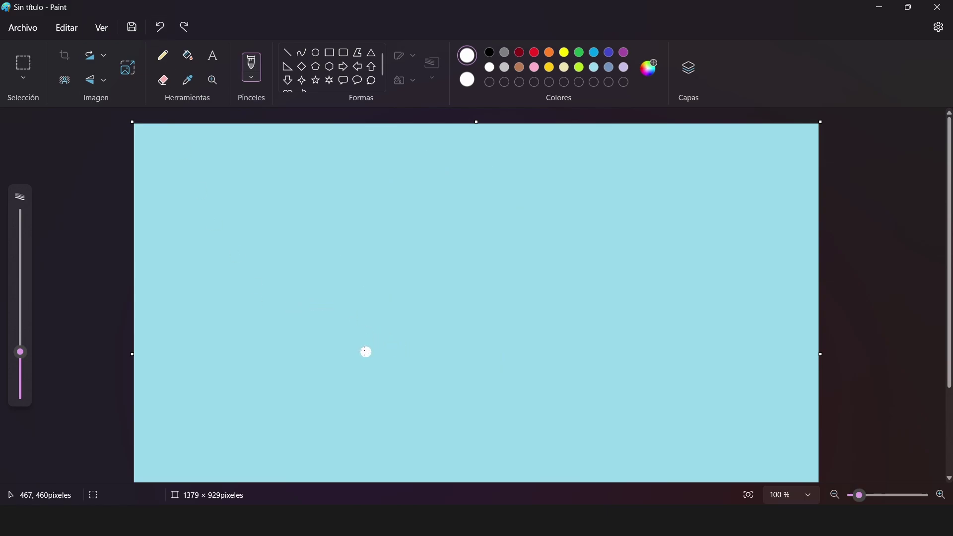
{"action": "mouse_move", "coordinate": [369, 331]}
{"action": "left_mouse_down"}
{"action": "mouse_move", "coordinate": [385, 312]}
{"action": "mouse_move", "coordinate": [377, 331]}
{"action": "mouse_move", "coordinate": [382, 320]}
{"action": "mouse_move", "coordinate": [368, 298]}
{"action": "mouse_move", "coordinate": [350, 296]}
{"action": "mouse_move", "coordinate": [327, 322]}
{"action": "mouse_move", "coordinate": [332, 364]}
{"action": "mouse_move", "coordinate": [348, 377]}
{"action": "mouse_move", "coordinate": [376, 386]}
{"action": "mouse_move", "coordinate": [440, 371]}
{"action": "mouse_move", "coordinate": [448, 356]}
{"action": "mouse_move", "coordinate": [436, 312]}
{"action": "mouse_move", "coordinate": [377, 225]}
{"action": "mouse_move", "coordinate": [395, 155]}
{"action": "mouse_move", "coordinate": [418, 131]}
{"action": "mouse_move", "coordinate": [491, 110]}
{"action": "mouse_move", "coordinate": [585, 120]}
{"action": "mouse_move", "coordinate": [714, 157]}
{"action": "mouse_move", "coordinate": [755, 256]}
{"action": "mouse_move", "coordinate": [673, 356]}
{"action": "mouse_move", "coordinate": [622, 392]}
{"action": "mouse_move", "coordinate": [650, 428]}
{"action": "mouse_move", "coordinate": [657, 397]}
{"action": "left_mouse_up"}
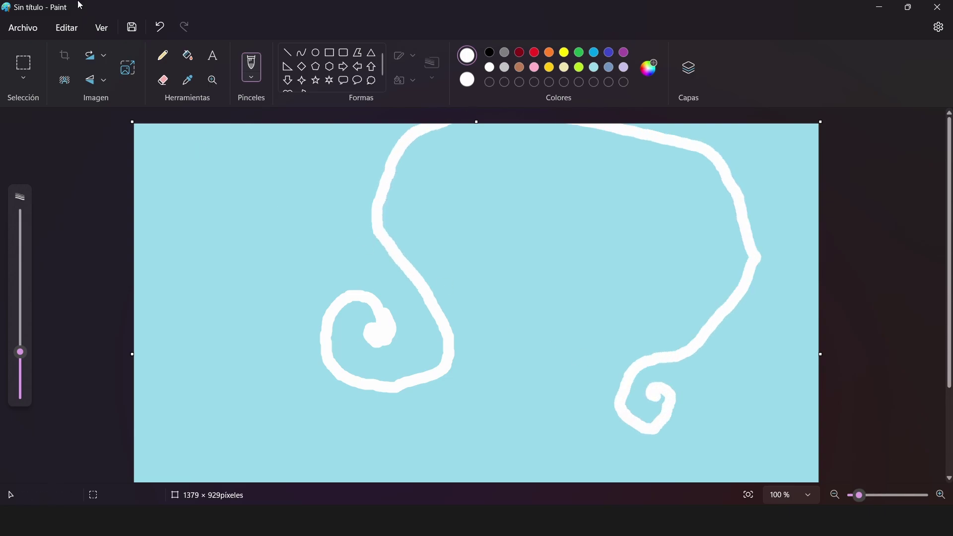
{"action": "left_click", "coordinate": [161, 28]}
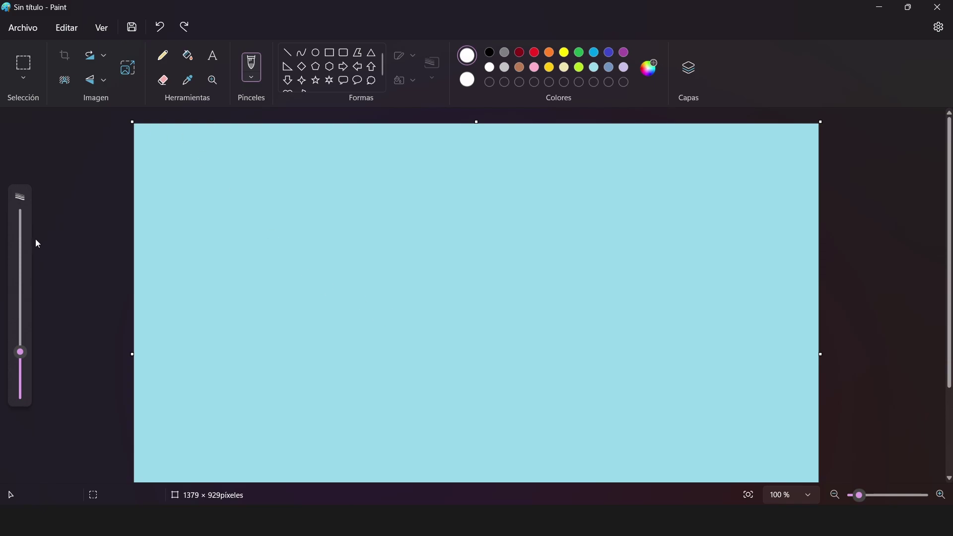
Step: Reduce the brush size to 17 px and try to paint a thinner omega with a reworked right foot, undoing all its strokes
{"action": "left_click_drag", "start_coordinate": [20, 353], "coordinate": [20, 361]}
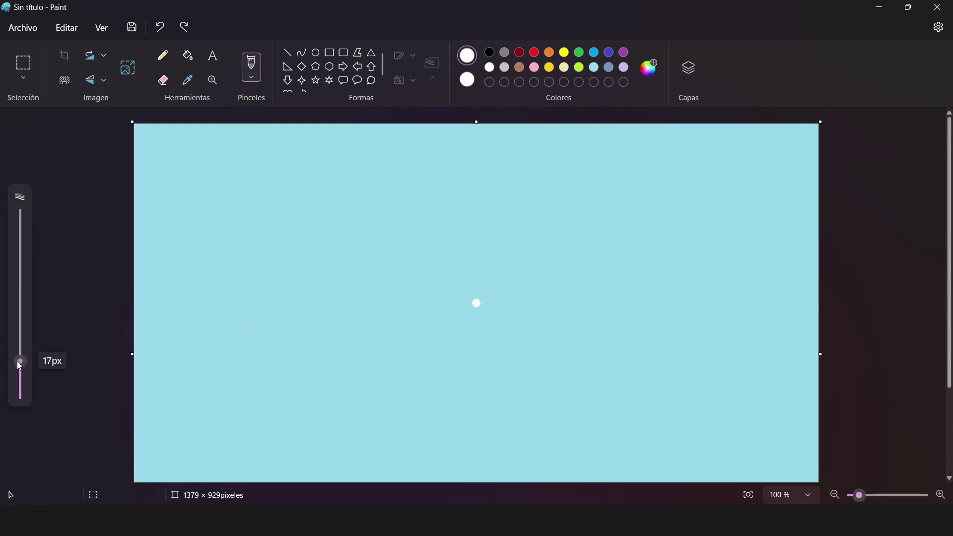
{"action": "mouse_move", "coordinate": [395, 326]}
{"action": "left_mouse_down"}
{"action": "mouse_move", "coordinate": [385, 336]}
{"action": "mouse_move", "coordinate": [393, 328]}
{"action": "left_mouse_up"}
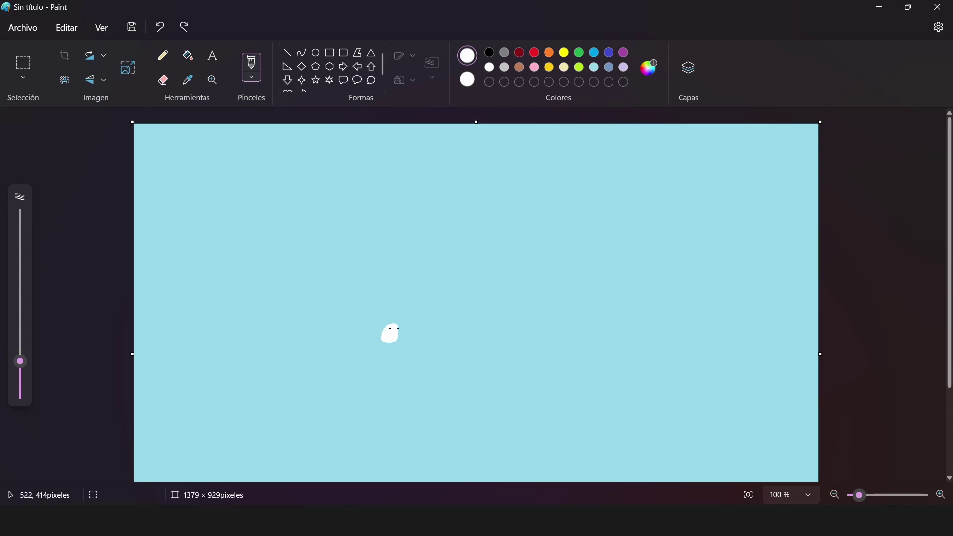
{"action": "mouse_move", "coordinate": [383, 313]}
{"action": "left_mouse_down"}
{"action": "mouse_move", "coordinate": [359, 315]}
{"action": "mouse_move", "coordinate": [355, 364]}
{"action": "mouse_move", "coordinate": [406, 362]}
{"action": "mouse_move", "coordinate": [417, 344]}
{"action": "mouse_move", "coordinate": [416, 314]}
{"action": "mouse_move", "coordinate": [365, 225]}
{"action": "mouse_move", "coordinate": [382, 172]}
{"action": "mouse_move", "coordinate": [421, 148]}
{"action": "mouse_move", "coordinate": [491, 150]}
{"action": "mouse_move", "coordinate": [532, 174]}
{"action": "mouse_move", "coordinate": [571, 236]}
{"action": "mouse_move", "coordinate": [539, 315]}
{"action": "mouse_move", "coordinate": [503, 352]}
{"action": "left_mouse_up"}
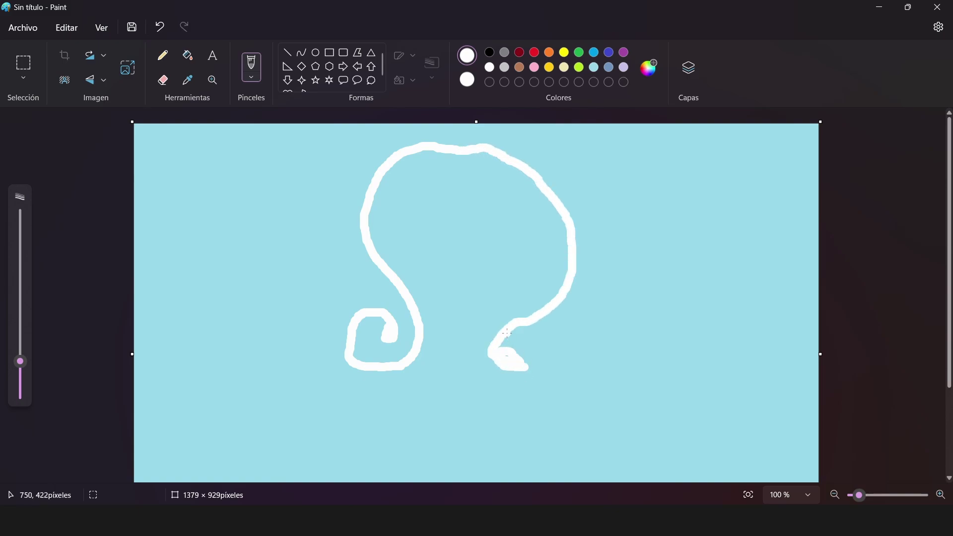
{"action": "left_click_drag", "start_coordinate": [526, 313], "coordinate": [496, 329]}
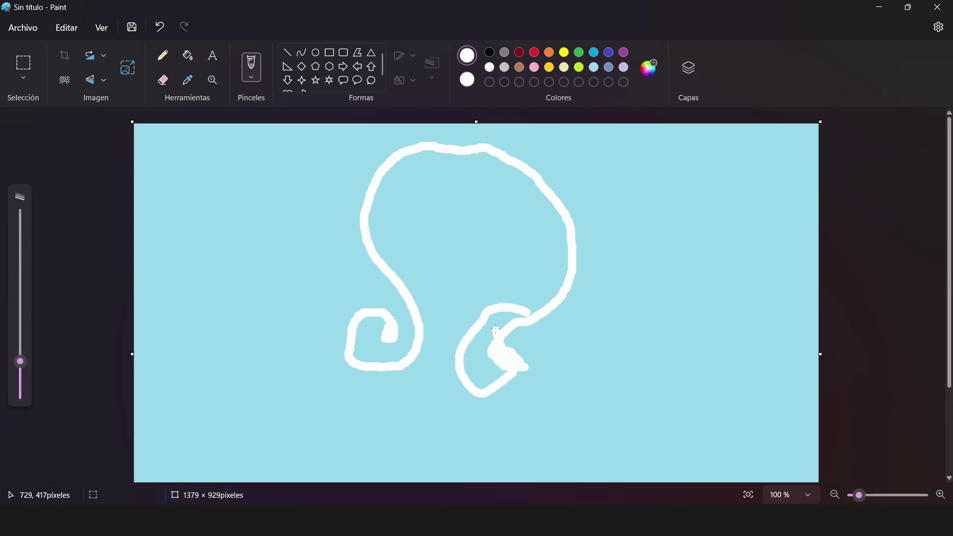
{"action": "left_click", "coordinate": [167, 26]}
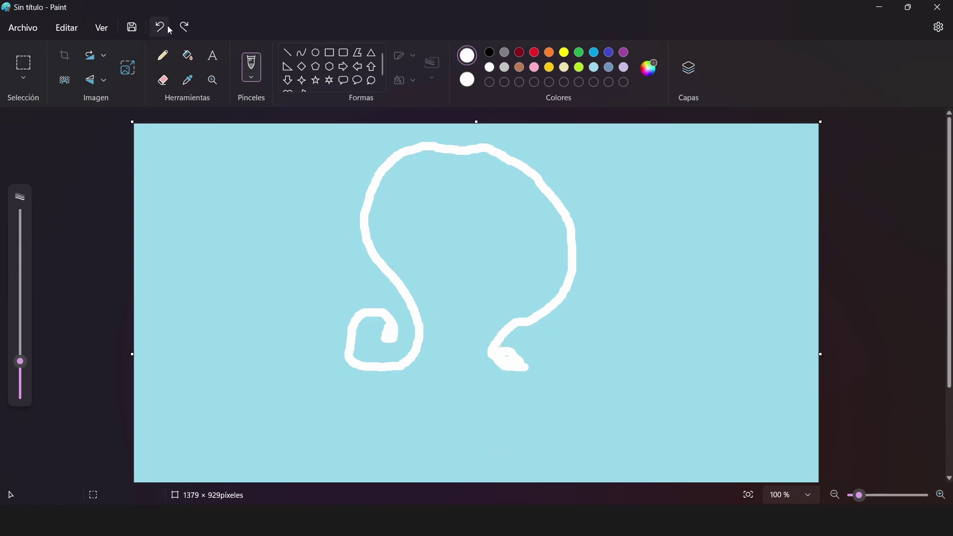
{"action": "left_click", "coordinate": [167, 26]}
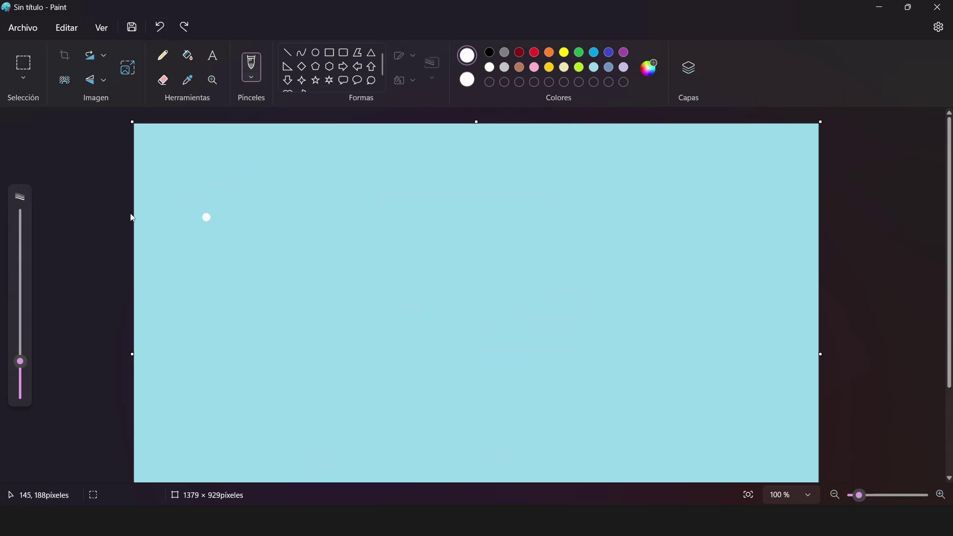
Step: Make the brush considerably thicker and try a curled left foot for the omega, undoing the stroke
{"action": "left_click_drag", "start_coordinate": [20, 360], "coordinate": [21, 326]}
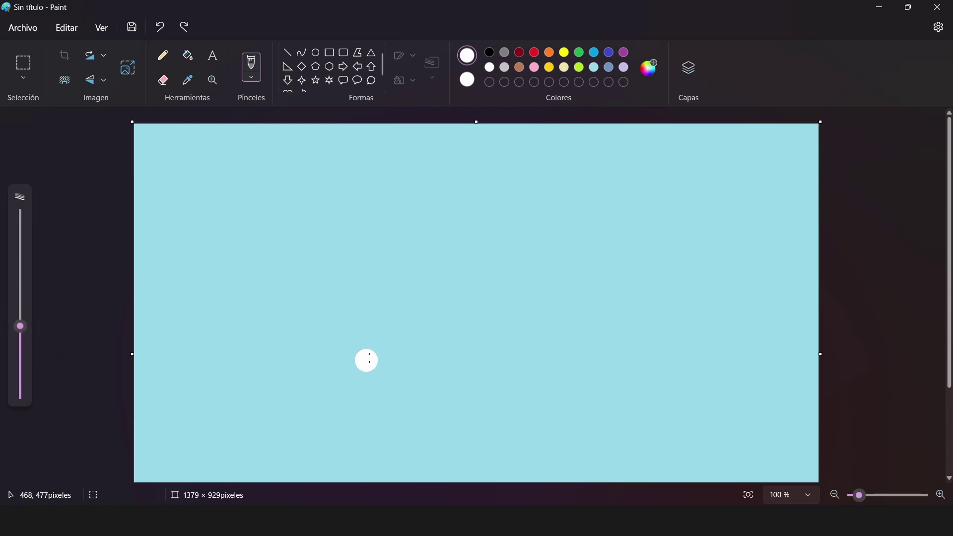
{"action": "mouse_move", "coordinate": [388, 361]}
{"action": "left_mouse_down"}
{"action": "mouse_move", "coordinate": [386, 339]}
{"action": "mouse_move", "coordinate": [388, 353]}
{"action": "mouse_move", "coordinate": [372, 334]}
{"action": "mouse_move", "coordinate": [357, 340]}
{"action": "mouse_move", "coordinate": [342, 383]}
{"action": "mouse_move", "coordinate": [394, 415]}
{"action": "mouse_move", "coordinate": [421, 410]}
{"action": "left_mouse_up"}
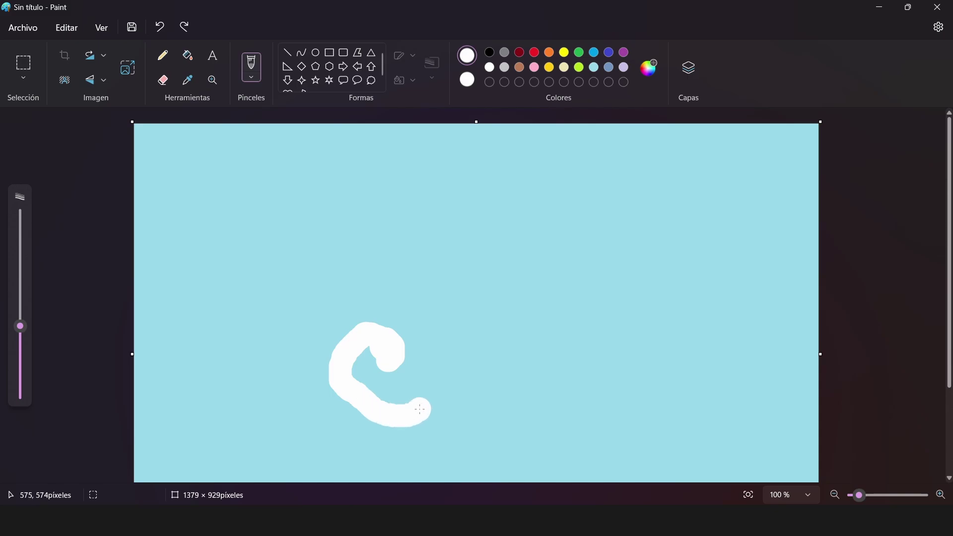
{"action": "left_click", "coordinate": [160, 28]}
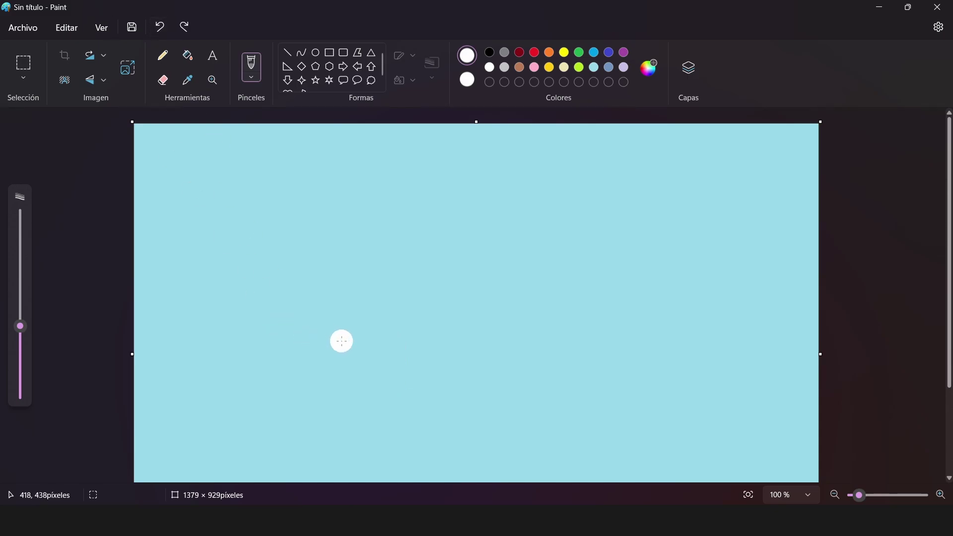
Step: Try to paint a thick omega with rounded, filled feet, undo it, and undo a further stroke at the left foot
{"action": "mouse_move", "coordinate": [341, 341]}
{"action": "left_mouse_down"}
{"action": "mouse_move", "coordinate": [309, 349]}
{"action": "mouse_move", "coordinate": [325, 358]}
{"action": "mouse_move", "coordinate": [344, 351]}
{"action": "mouse_move", "coordinate": [293, 344]}
{"action": "mouse_move", "coordinate": [308, 362]}
{"action": "mouse_move", "coordinate": [355, 349]}
{"action": "mouse_move", "coordinate": [312, 267]}
{"action": "mouse_move", "coordinate": [330, 173]}
{"action": "mouse_move", "coordinate": [437, 159]}
{"action": "mouse_move", "coordinate": [520, 197]}
{"action": "mouse_move", "coordinate": [525, 306]}
{"action": "mouse_move", "coordinate": [449, 326]}
{"action": "mouse_move", "coordinate": [443, 385]}
{"action": "mouse_move", "coordinate": [464, 373]}
{"action": "mouse_move", "coordinate": [444, 363]}
{"action": "mouse_move", "coordinate": [463, 378]}
{"action": "left_mouse_up"}
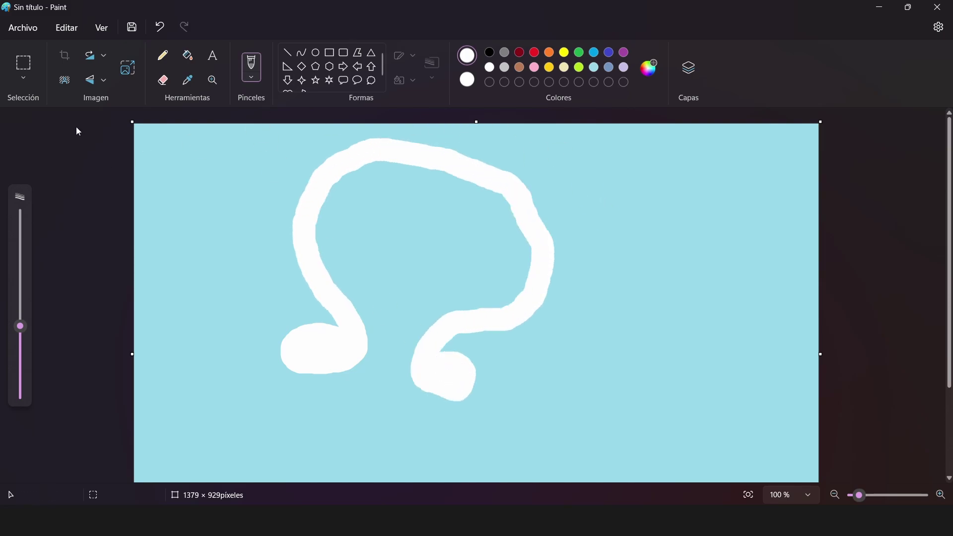
{"action": "left_click", "coordinate": [160, 26]}
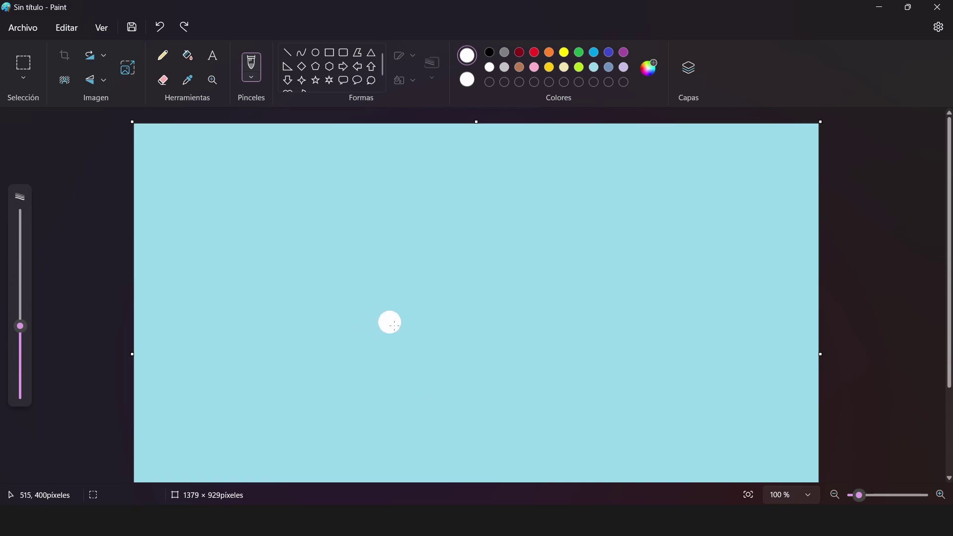
{"action": "mouse_move", "coordinate": [379, 344]}
{"action": "left_mouse_down"}
{"action": "mouse_move", "coordinate": [354, 324]}
{"action": "mouse_move", "coordinate": [336, 347]}
{"action": "mouse_move", "coordinate": [360, 346]}
{"action": "mouse_move", "coordinate": [350, 356]}
{"action": "mouse_move", "coordinate": [366, 375]}
{"action": "mouse_move", "coordinate": [409, 388]}
{"action": "mouse_move", "coordinate": [421, 368]}
{"action": "left_mouse_up"}
{"action": "left_click", "coordinate": [161, 28]}
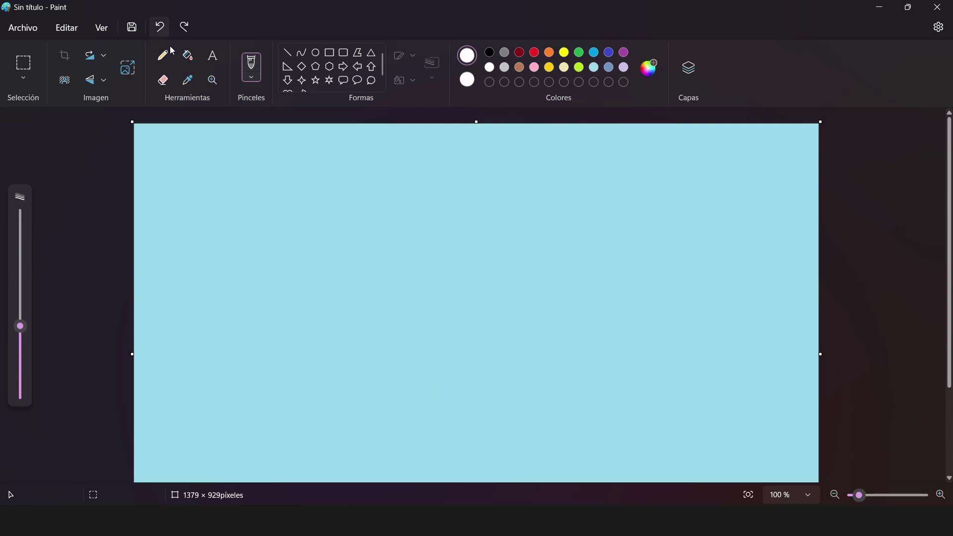
Step: Try to paint a tall, thick omega with a hooked left foot and a drooping right leg, and undo it
{"action": "mouse_move", "coordinate": [335, 351]}
{"action": "left_mouse_down"}
{"action": "mouse_move", "coordinate": [359, 351]}
{"action": "mouse_move", "coordinate": [336, 344]}
{"action": "mouse_move", "coordinate": [323, 364]}
{"action": "mouse_move", "coordinate": [359, 392]}
{"action": "mouse_move", "coordinate": [422, 365]}
{"action": "left_mouse_up"}
{"action": "mouse_move", "coordinate": [389, 300]}
{"action": "left_mouse_down"}
{"action": "mouse_move", "coordinate": [425, 128]}
{"action": "mouse_move", "coordinate": [574, 272]}
{"action": "mouse_move", "coordinate": [557, 366]}
{"action": "mouse_move", "coordinate": [551, 318]}
{"action": "left_mouse_up"}
{"action": "left_click", "coordinate": [516, 274]}
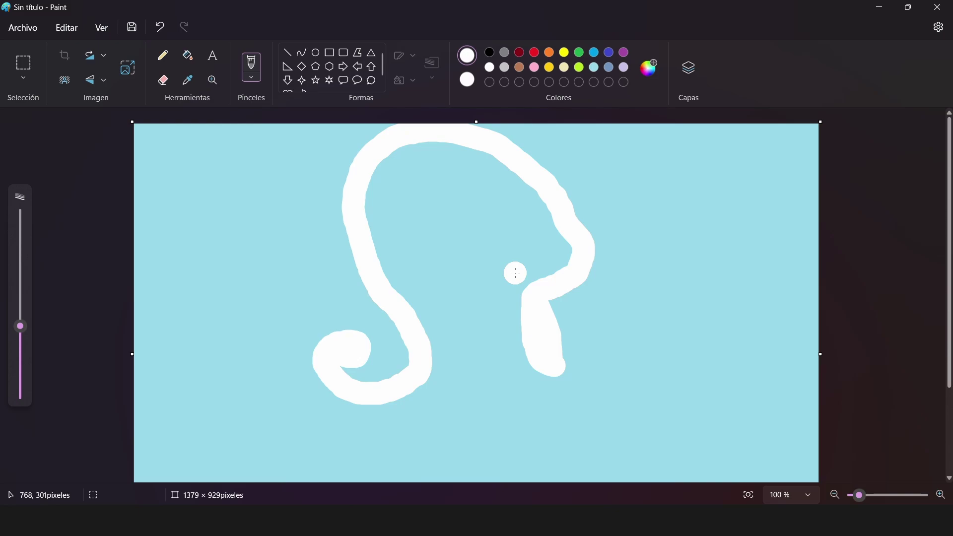
{"action": "left_click", "coordinate": [158, 32]}
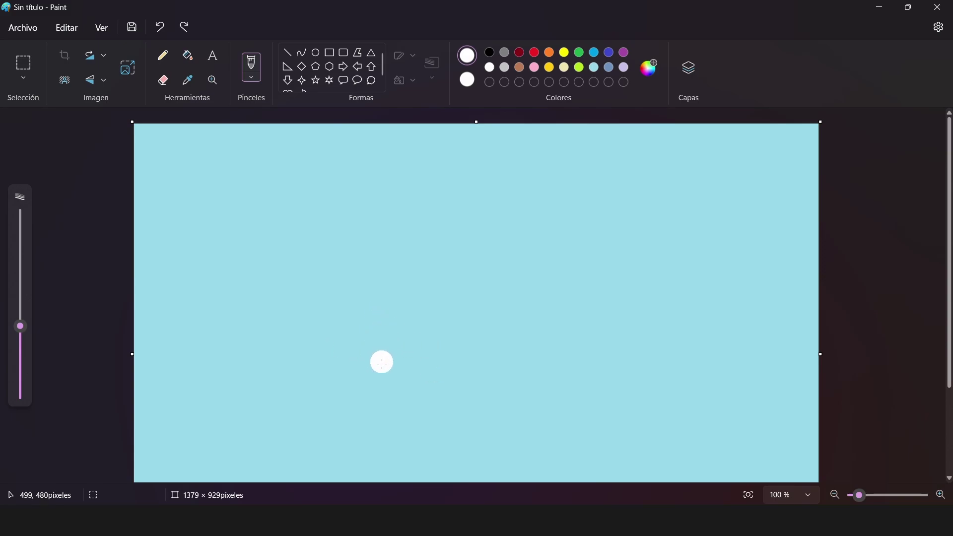
Step: Try three times to paint a thick white omega with a filled left foot, undoing each attempt
{"action": "mouse_move", "coordinate": [400, 347]}
{"action": "left_mouse_down"}
{"action": "mouse_move", "coordinate": [376, 347]}
{"action": "mouse_move", "coordinate": [382, 368]}
{"action": "mouse_move", "coordinate": [423, 363]}
{"action": "mouse_move", "coordinate": [438, 343]}
{"action": "mouse_move", "coordinate": [409, 367]}
{"action": "mouse_move", "coordinate": [388, 364]}
{"action": "mouse_move", "coordinate": [436, 344]}
{"action": "mouse_move", "coordinate": [442, 325]}
{"action": "mouse_move", "coordinate": [409, 273]}
{"action": "mouse_move", "coordinate": [409, 241]}
{"action": "mouse_move", "coordinate": [444, 190]}
{"action": "mouse_move", "coordinate": [538, 203]}
{"action": "mouse_move", "coordinate": [589, 230]}
{"action": "mouse_move", "coordinate": [582, 287]}
{"action": "mouse_move", "coordinate": [524, 325]}
{"action": "mouse_move", "coordinate": [523, 362]}
{"action": "mouse_move", "coordinate": [542, 370]}
{"action": "mouse_move", "coordinate": [526, 357]}
{"action": "left_mouse_up"}
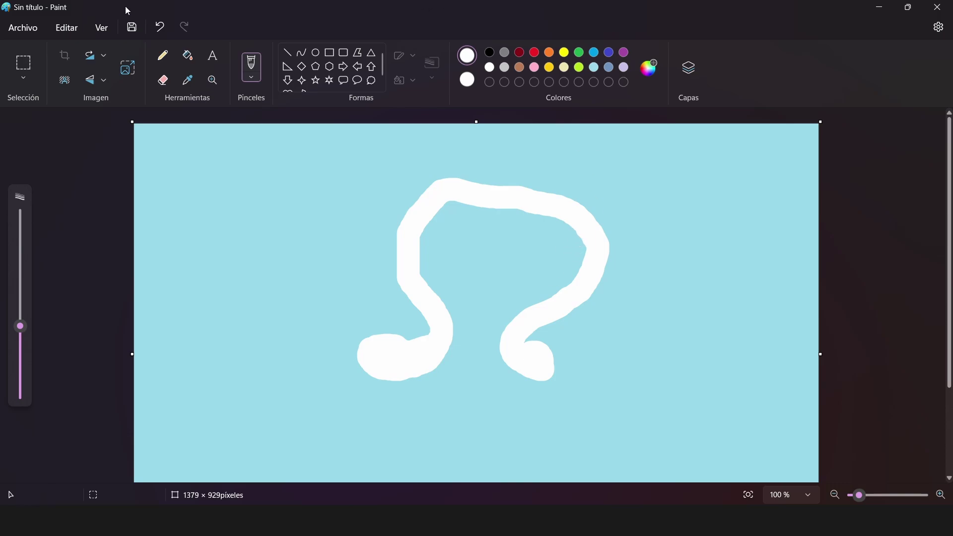
{"action": "left_click", "coordinate": [158, 26]}
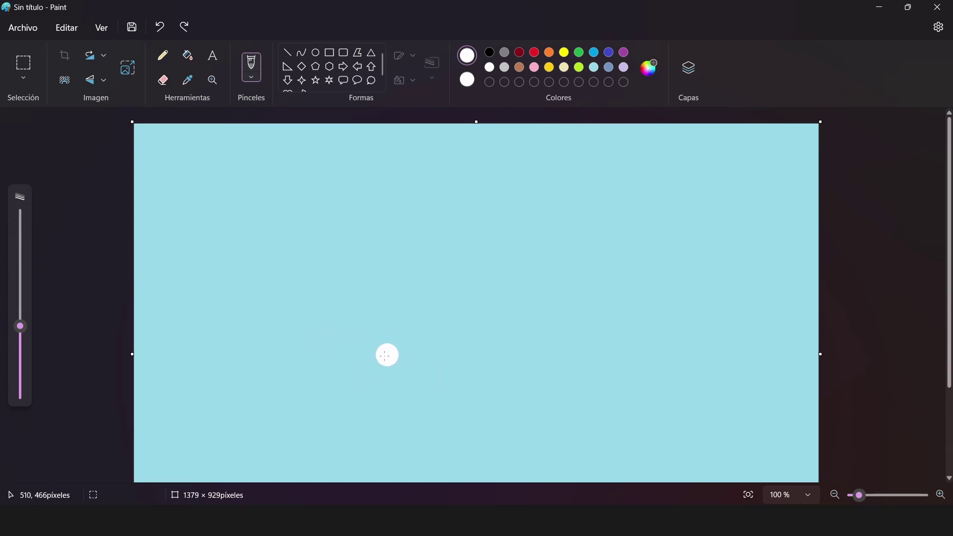
{"action": "mouse_move", "coordinate": [386, 355]}
{"action": "left_mouse_down"}
{"action": "mouse_move", "coordinate": [347, 352]}
{"action": "mouse_move", "coordinate": [374, 369]}
{"action": "mouse_move", "coordinate": [416, 360]}
{"action": "mouse_move", "coordinate": [412, 282]}
{"action": "mouse_move", "coordinate": [390, 238]}
{"action": "mouse_move", "coordinate": [540, 174]}
{"action": "mouse_move", "coordinate": [590, 205]}
{"action": "left_mouse_up"}
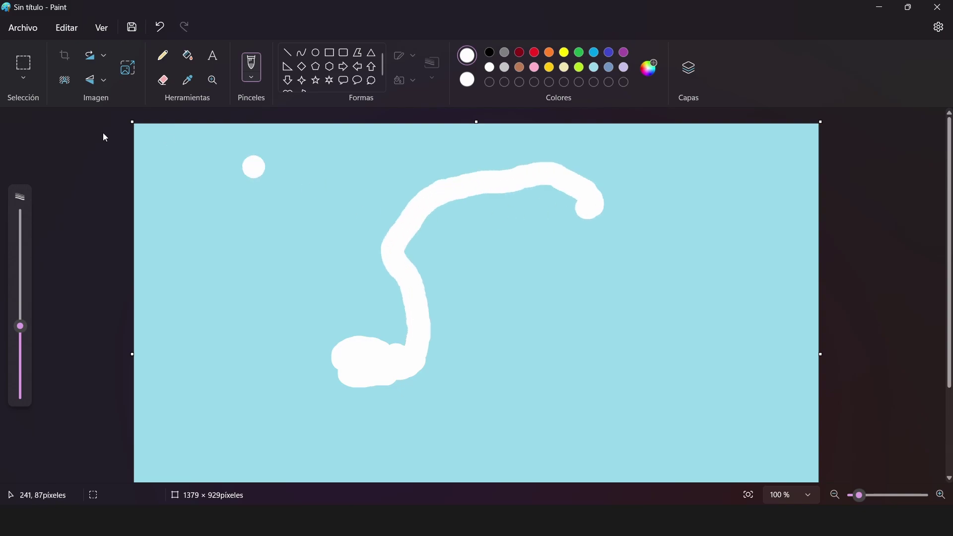
{"action": "left_click", "coordinate": [167, 27]}
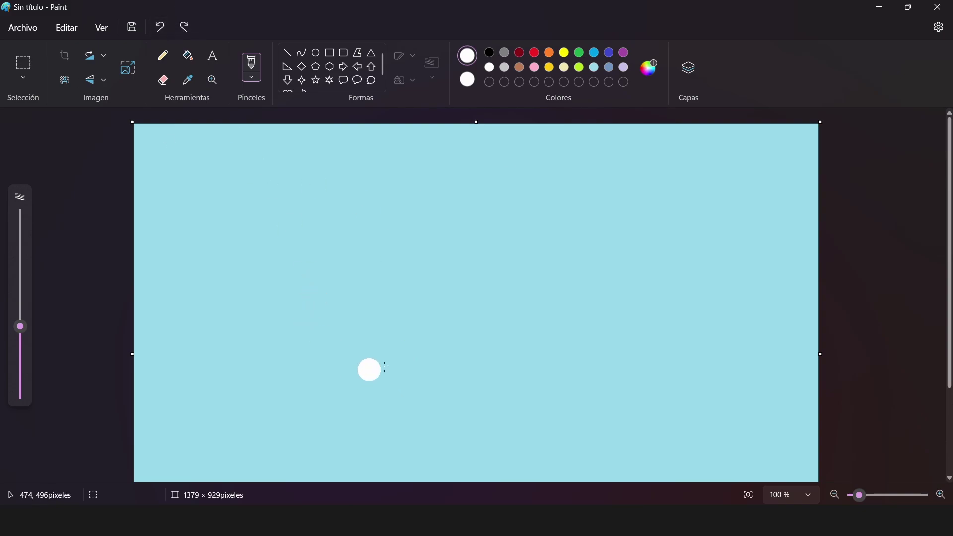
{"action": "mouse_move", "coordinate": [380, 369]}
{"action": "left_mouse_down"}
{"action": "mouse_move", "coordinate": [343, 362]}
{"action": "mouse_move", "coordinate": [366, 381]}
{"action": "mouse_move", "coordinate": [384, 381]}
{"action": "mouse_move", "coordinate": [394, 365]}
{"action": "mouse_move", "coordinate": [390, 336]}
{"action": "mouse_move", "coordinate": [367, 309]}
{"action": "mouse_move", "coordinate": [365, 249]}
{"action": "mouse_move", "coordinate": [420, 221]}
{"action": "mouse_move", "coordinate": [542, 265]}
{"action": "mouse_move", "coordinate": [567, 358]}
{"action": "mouse_move", "coordinate": [495, 374]}
{"action": "mouse_move", "coordinate": [494, 416]}
{"action": "mouse_move", "coordinate": [508, 416]}
{"action": "mouse_move", "coordinate": [487, 403]}
{"action": "left_mouse_up"}
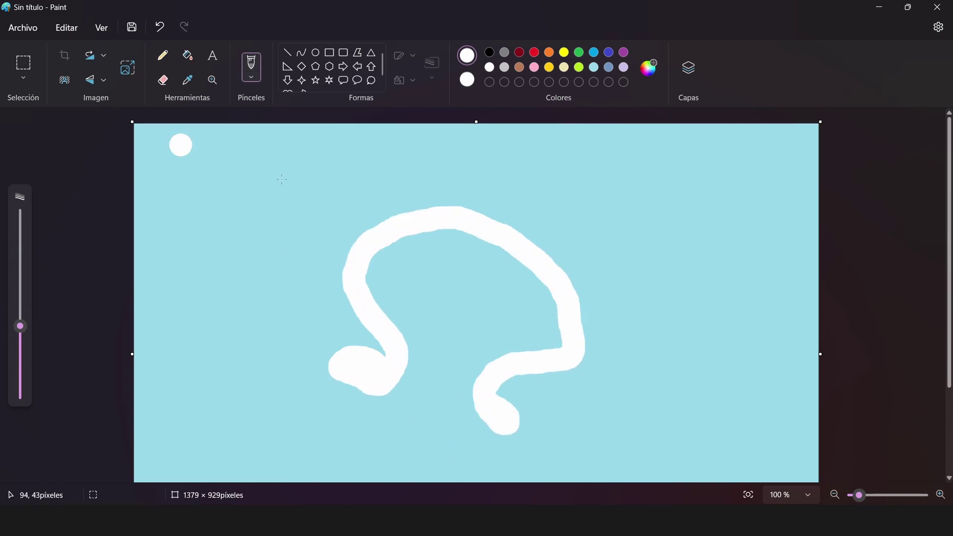
{"action": "left_click", "coordinate": [159, 27]}
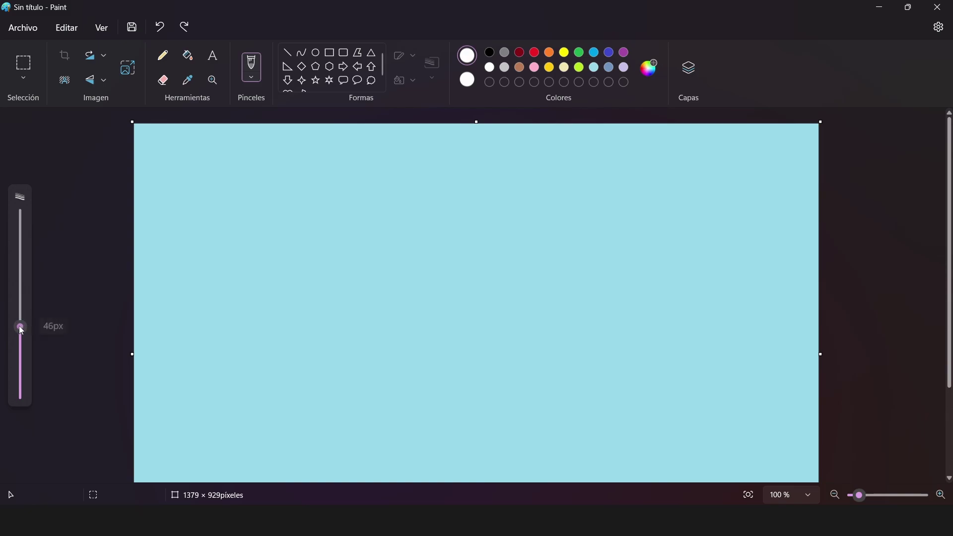
Step: Make the brush slightly thinner and try two strokes for the omega's left foot, undoing both
{"action": "left_click_drag", "start_coordinate": [20, 328], "coordinate": [15, 338]}
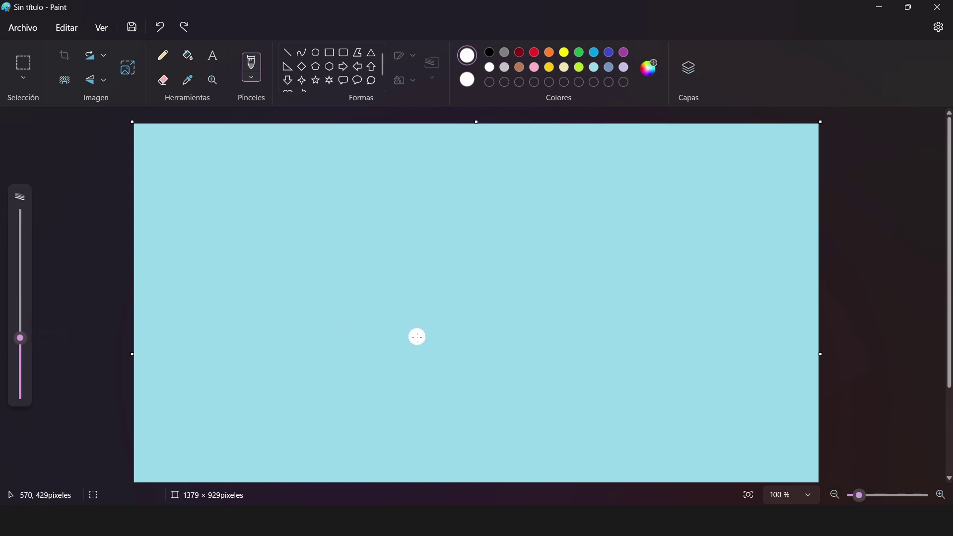
{"action": "mouse_move", "coordinate": [411, 336]}
{"action": "left_mouse_down"}
{"action": "mouse_move", "coordinate": [397, 339]}
{"action": "mouse_move", "coordinate": [376, 317]}
{"action": "left_mouse_up"}
{"action": "left_click", "coordinate": [163, 22]}
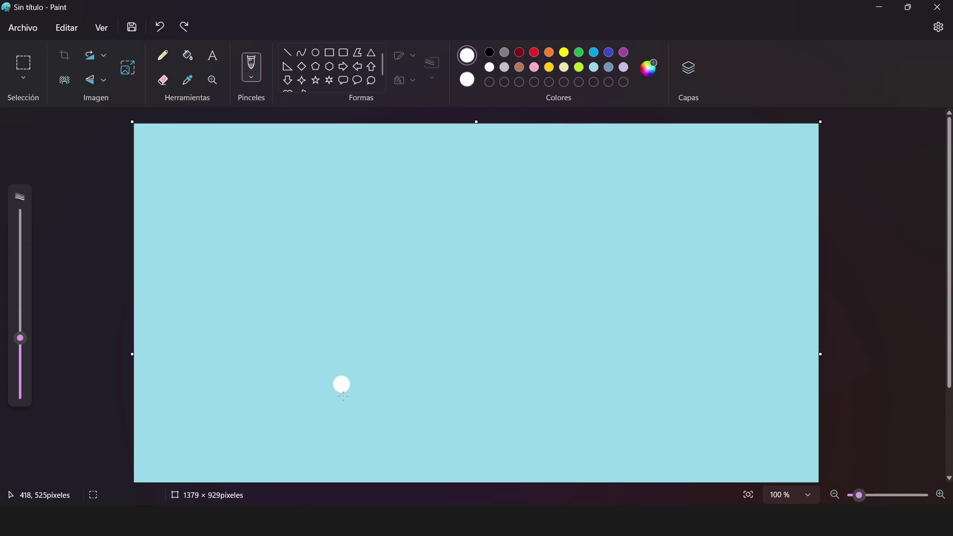
{"action": "left_click_drag", "start_coordinate": [369, 354], "coordinate": [393, 366]}
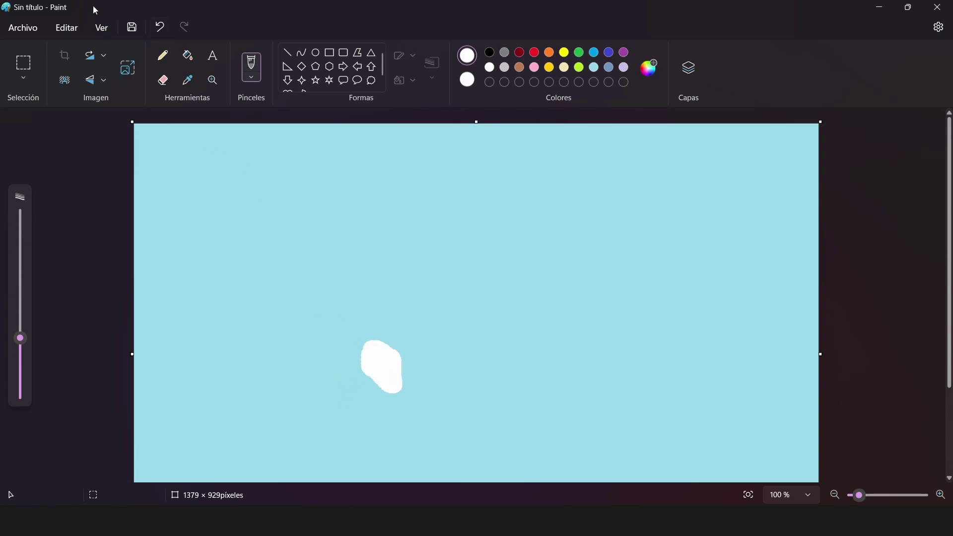
{"action": "left_click", "coordinate": [164, 29]}
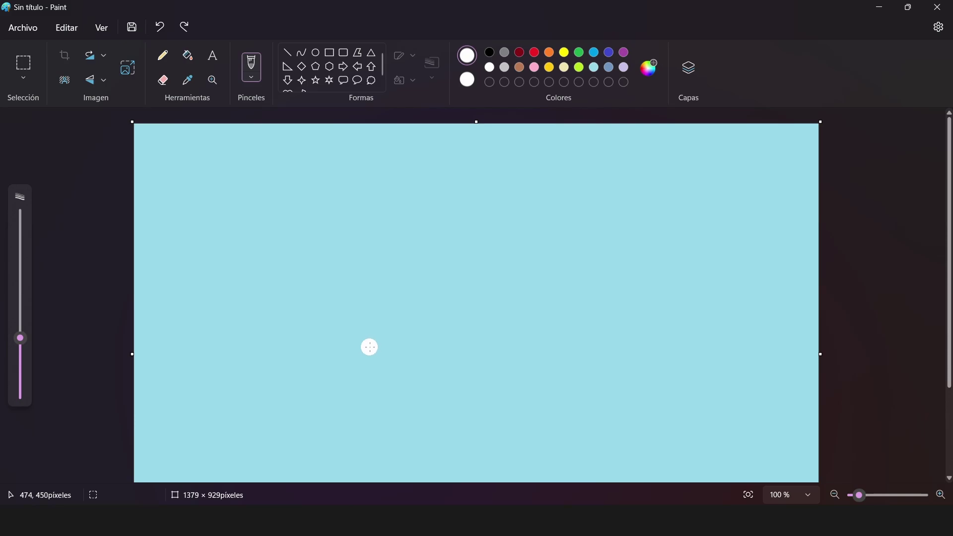
Step: Try to paint a large omega with a wide, filled left foot and a long right foot, and undo all its strokes
{"action": "mouse_move", "coordinate": [343, 334]}
{"action": "left_mouse_down"}
{"action": "mouse_move", "coordinate": [360, 343]}
{"action": "mouse_move", "coordinate": [330, 335]}
{"action": "mouse_move", "coordinate": [392, 370]}
{"action": "mouse_move", "coordinate": [424, 346]}
{"action": "mouse_move", "coordinate": [451, 313]}
{"action": "mouse_move", "coordinate": [420, 273]}
{"action": "left_mouse_up"}
{"action": "left_click", "coordinate": [160, 28]}
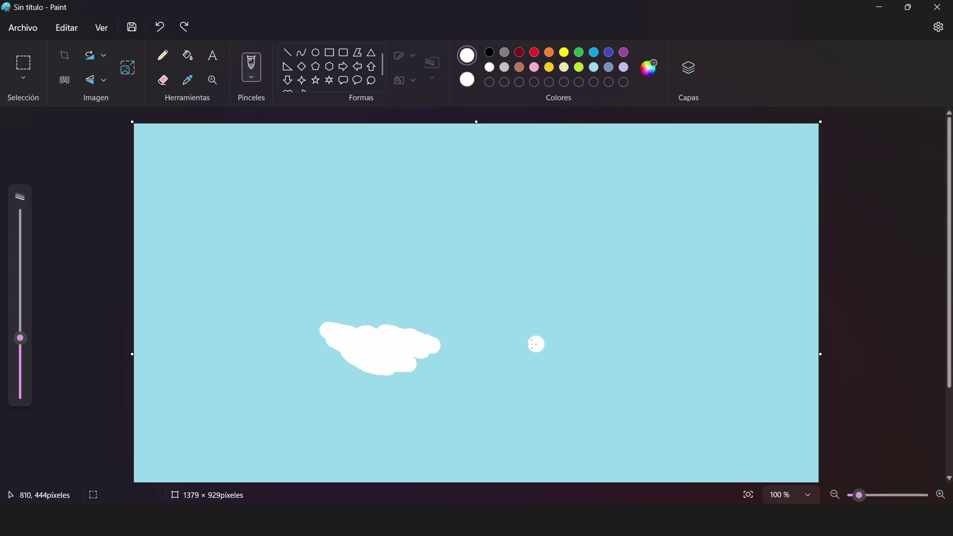
{"action": "mouse_move", "coordinate": [400, 328]}
{"action": "left_mouse_down"}
{"action": "mouse_move", "coordinate": [428, 332]}
{"action": "mouse_move", "coordinate": [442, 315]}
{"action": "mouse_move", "coordinate": [405, 253]}
{"action": "mouse_move", "coordinate": [404, 186]}
{"action": "mouse_move", "coordinate": [483, 131]}
{"action": "mouse_move", "coordinate": [631, 159]}
{"action": "mouse_move", "coordinate": [712, 262]}
{"action": "mouse_move", "coordinate": [648, 305]}
{"action": "mouse_move", "coordinate": [542, 332]}
{"action": "mouse_move", "coordinate": [533, 369]}
{"action": "mouse_move", "coordinate": [642, 398]}
{"action": "mouse_move", "coordinate": [566, 377]}
{"action": "mouse_move", "coordinate": [517, 375]}
{"action": "mouse_move", "coordinate": [534, 383]}
{"action": "mouse_move", "coordinate": [450, 360]}
{"action": "mouse_move", "coordinate": [447, 369]}
{"action": "mouse_move", "coordinate": [605, 444]}
{"action": "left_mouse_up"}
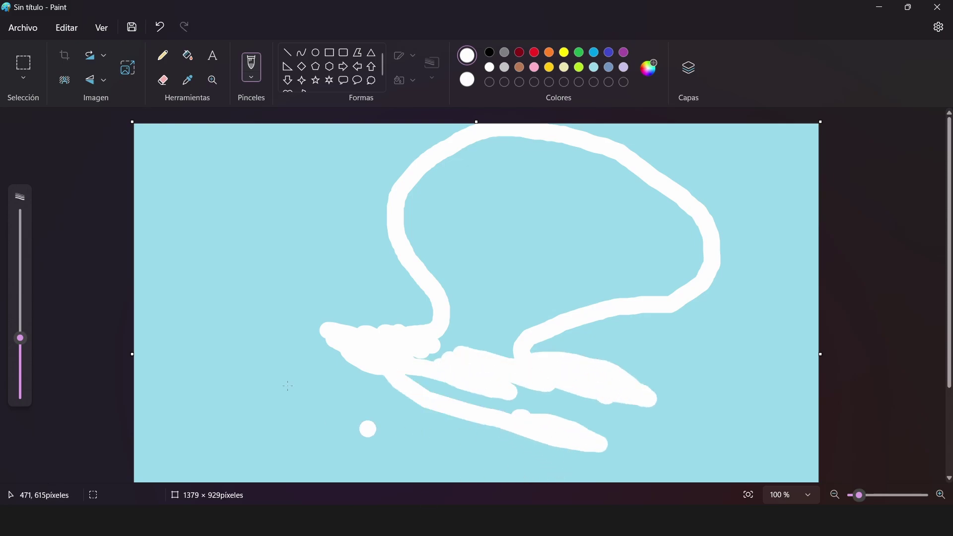
{"action": "left_click", "coordinate": [164, 28]}
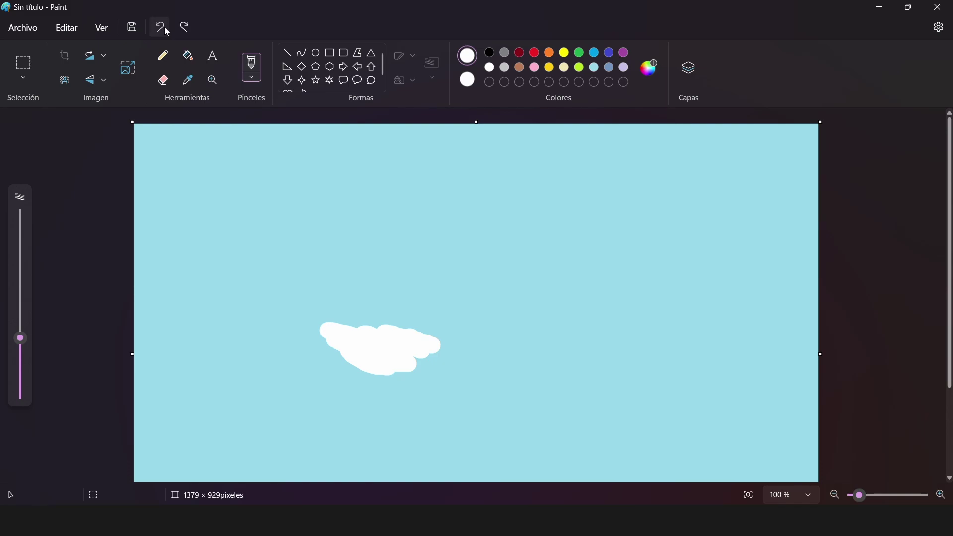
{"action": "left_click", "coordinate": [165, 29]}
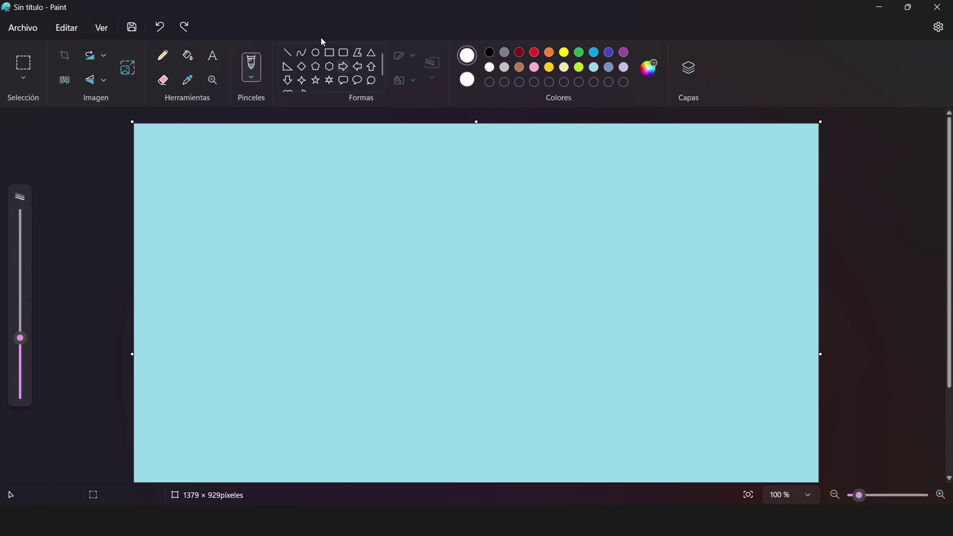
Step: Draw a guide ellipse with a white outline, about 440 × 420 px after undoing a first one, and move it to the canvas's upper middle
{"action": "left_click", "coordinate": [315, 52]}
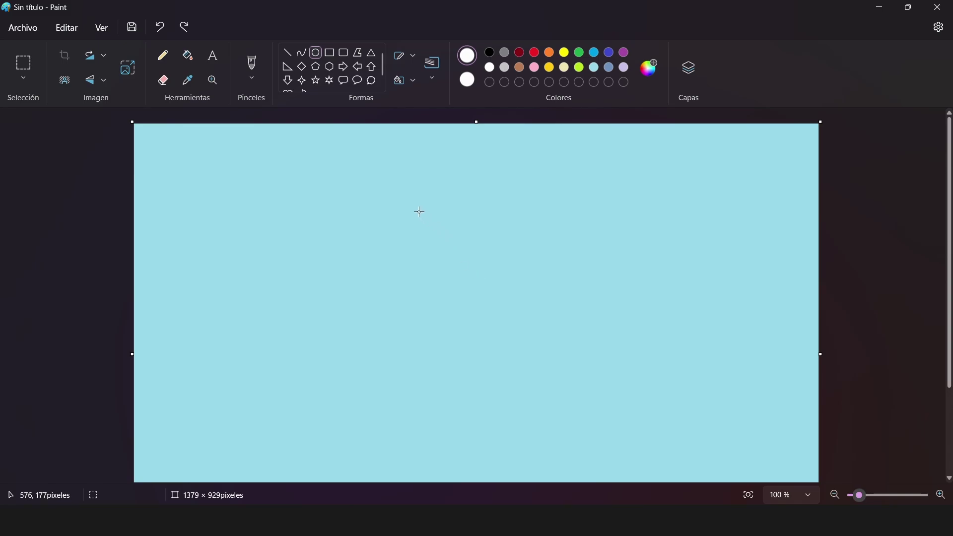
{"action": "left_click_drag", "start_coordinate": [420, 212], "coordinate": [645, 430]}
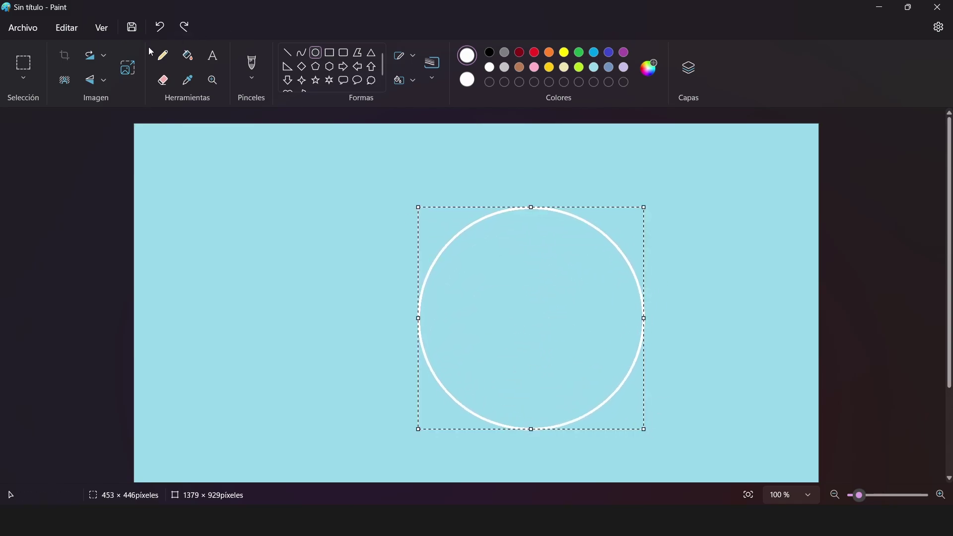
{"action": "left_click", "coordinate": [167, 28]}
{"action": "left_click_drag", "start_coordinate": [395, 196], "coordinate": [616, 406]}
{"action": "left_click_drag", "start_coordinate": [505, 301], "coordinate": [472, 261]}
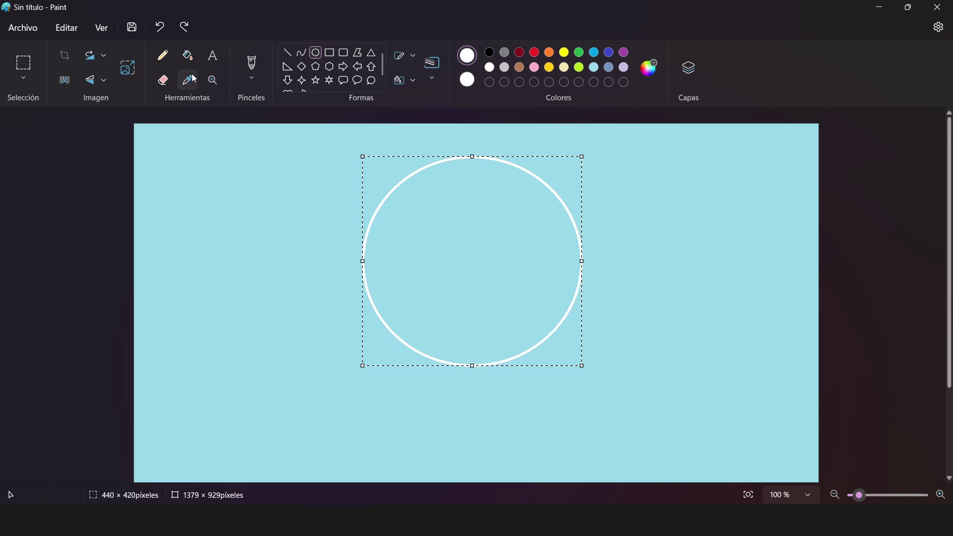
Step: Try brushing over the guide ellipse's upper-left outline and undo it, then try a filled left foot joined to the ellipse and undo it
{"action": "left_click", "coordinate": [252, 64]}
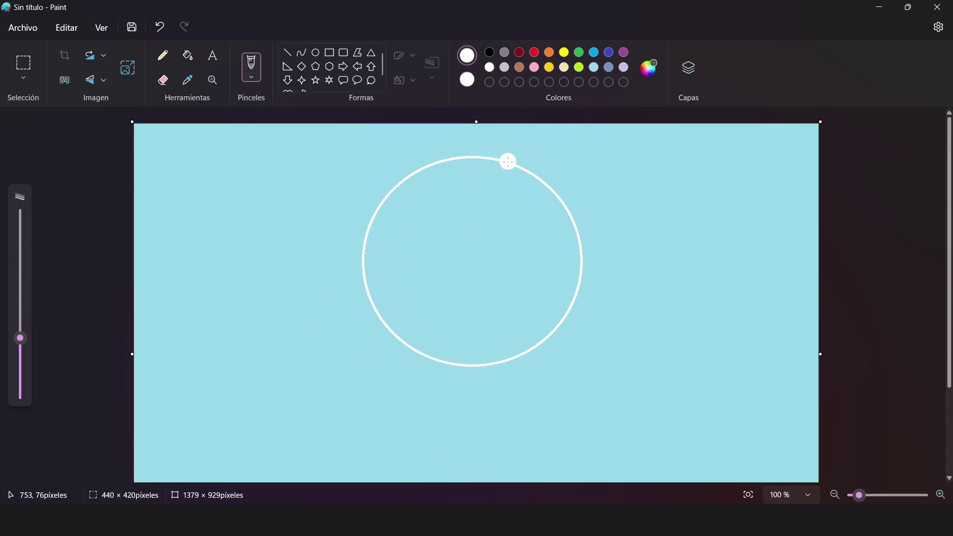
{"action": "mouse_move", "coordinate": [506, 159]}
{"action": "left_mouse_down"}
{"action": "mouse_move", "coordinate": [417, 157]}
{"action": "mouse_move", "coordinate": [402, 175]}
{"action": "mouse_move", "coordinate": [454, 166]}
{"action": "mouse_move", "coordinate": [401, 177]}
{"action": "mouse_move", "coordinate": [385, 192]}
{"action": "mouse_move", "coordinate": [353, 284]}
{"action": "left_mouse_up"}
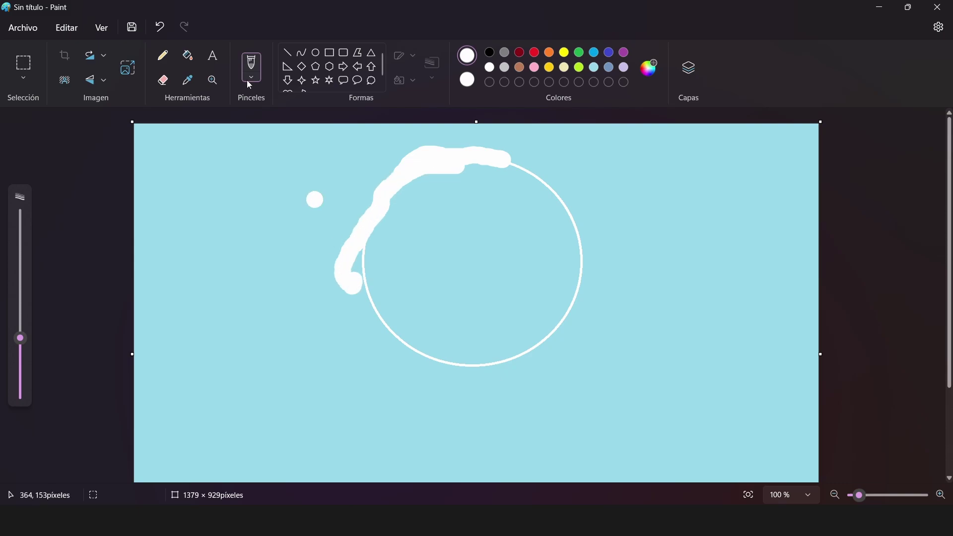
{"action": "left_click", "coordinate": [166, 25]}
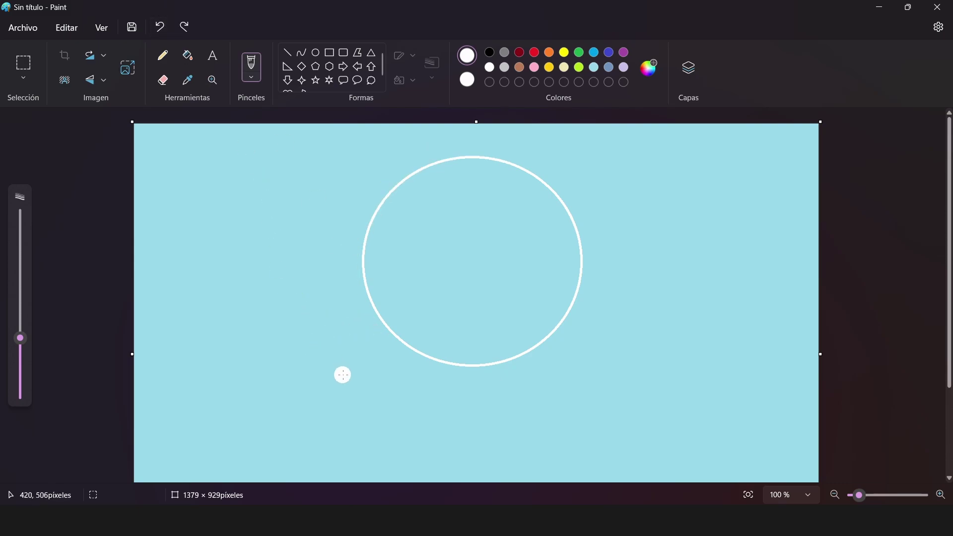
{"action": "mouse_move", "coordinate": [342, 366]}
{"action": "left_mouse_down"}
{"action": "mouse_move", "coordinate": [317, 353]}
{"action": "mouse_move", "coordinate": [299, 370]}
{"action": "mouse_move", "coordinate": [338, 374]}
{"action": "mouse_move", "coordinate": [372, 362]}
{"action": "mouse_move", "coordinate": [331, 352]}
{"action": "left_mouse_up"}
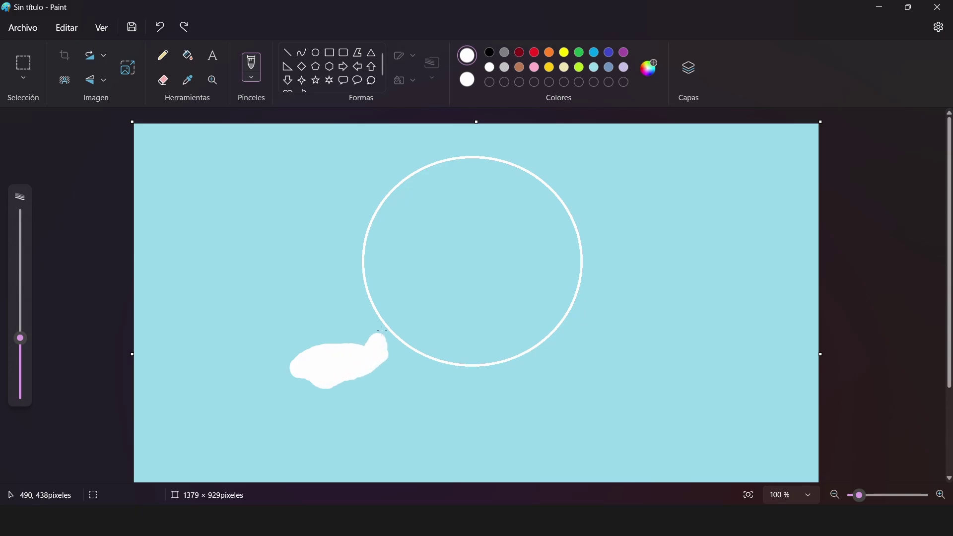
{"action": "mouse_move", "coordinate": [383, 331]}
{"action": "left_mouse_down"}
{"action": "mouse_move", "coordinate": [344, 355]}
{"action": "mouse_move", "coordinate": [393, 315]}
{"action": "mouse_move", "coordinate": [380, 318]}
{"action": "mouse_move", "coordinate": [378, 292]}
{"action": "left_mouse_up"}
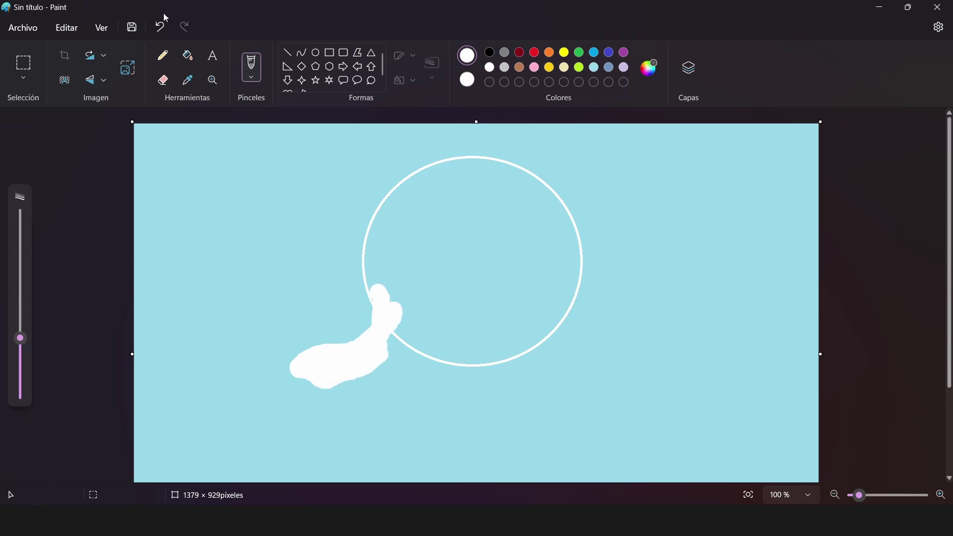
{"action": "left_click", "coordinate": [165, 29]}
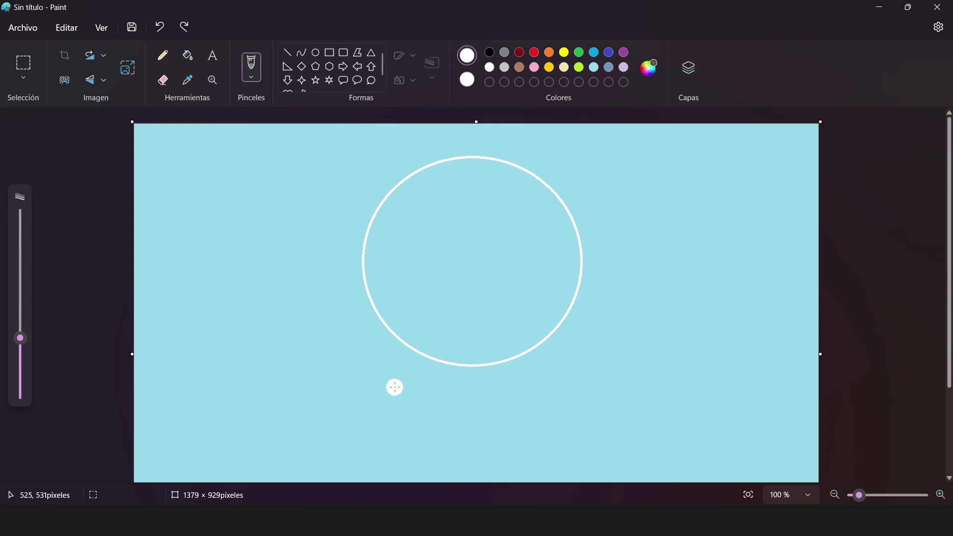
Step: Try to paint an omega over the guide ellipse, compare it with the YouTube channel's artwork, return to Paint, and undo the omega and the ellipse
{"action": "mouse_move", "coordinate": [354, 342]}
{"action": "left_mouse_down"}
{"action": "mouse_move", "coordinate": [340, 376]}
{"action": "mouse_move", "coordinate": [403, 378]}
{"action": "mouse_move", "coordinate": [383, 337]}
{"action": "mouse_move", "coordinate": [345, 339]}
{"action": "mouse_move", "coordinate": [403, 359]}
{"action": "mouse_move", "coordinate": [356, 371]}
{"action": "mouse_move", "coordinate": [367, 373]}
{"action": "mouse_move", "coordinate": [343, 367]}
{"action": "mouse_move", "coordinate": [364, 371]}
{"action": "mouse_move", "coordinate": [345, 356]}
{"action": "mouse_move", "coordinate": [332, 369]}
{"action": "mouse_move", "coordinate": [381, 378]}
{"action": "mouse_move", "coordinate": [390, 365]}
{"action": "mouse_move", "coordinate": [394, 334]}
{"action": "mouse_move", "coordinate": [371, 287]}
{"action": "mouse_move", "coordinate": [371, 226]}
{"action": "mouse_move", "coordinate": [415, 172]}
{"action": "mouse_move", "coordinate": [499, 150]}
{"action": "mouse_move", "coordinate": [578, 200]}
{"action": "mouse_move", "coordinate": [575, 281]}
{"action": "mouse_move", "coordinate": [520, 404]}
{"action": "mouse_move", "coordinate": [549, 416]}
{"action": "mouse_move", "coordinate": [600, 395]}
{"action": "left_mouse_up"}
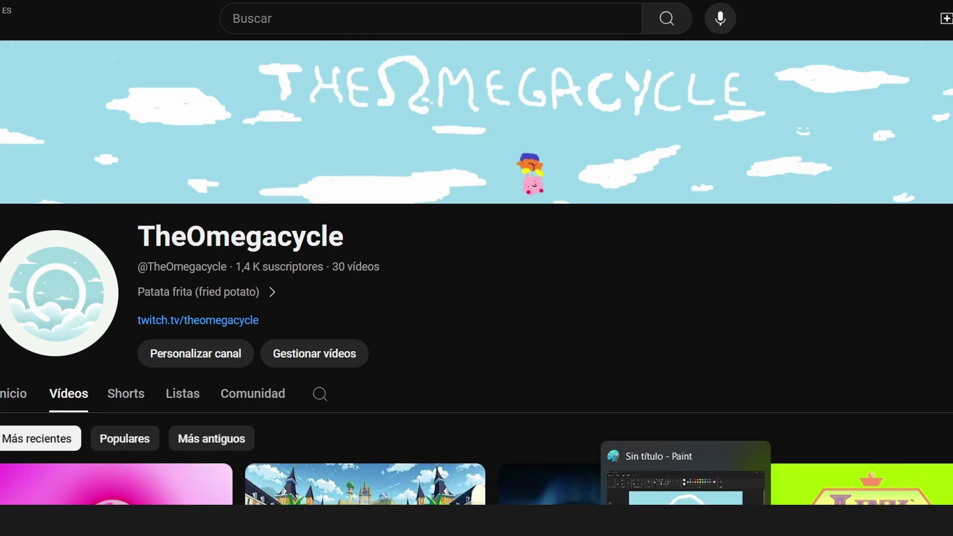
{"action": "left_click", "coordinate": [686, 477]}
{"action": "left_click", "coordinate": [166, 28]}
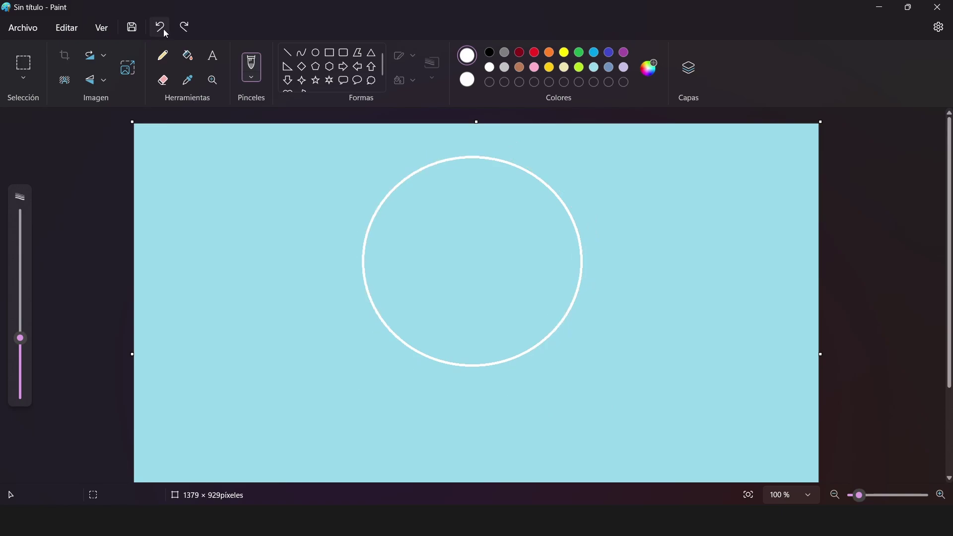
{"action": "left_click", "coordinate": [166, 29]}
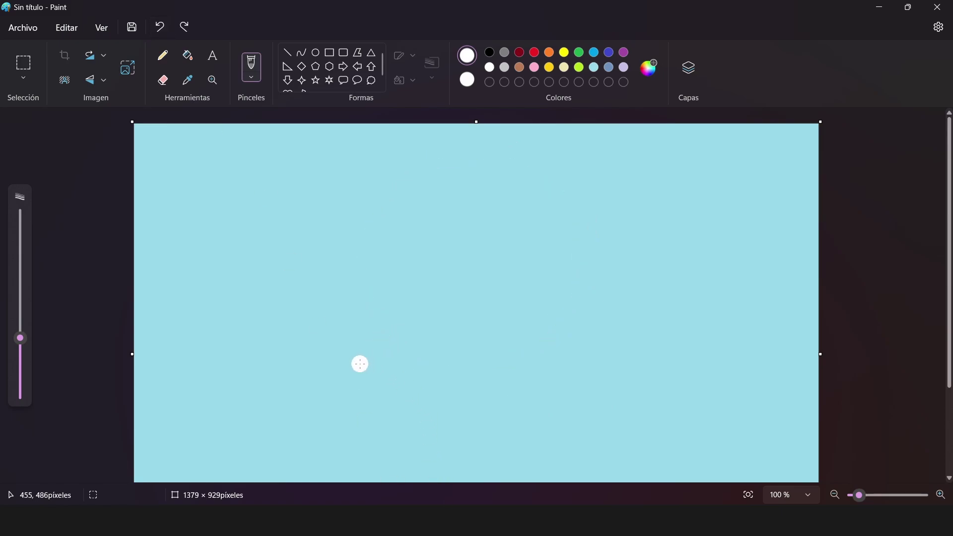
Step: Try to paint a large omega with spiral-curled feet and undo it, then try further omega strokes and undo them
{"action": "mouse_move", "coordinate": [359, 364]}
{"action": "left_mouse_down"}
{"action": "mouse_move", "coordinate": [275, 326]}
{"action": "mouse_move", "coordinate": [388, 397]}
{"action": "mouse_move", "coordinate": [455, 259]}
{"action": "mouse_move", "coordinate": [433, 243]}
{"action": "mouse_move", "coordinate": [428, 171]}
{"action": "mouse_move", "coordinate": [662, 209]}
{"action": "mouse_move", "coordinate": [564, 340]}
{"action": "mouse_move", "coordinate": [541, 421]}
{"action": "mouse_move", "coordinate": [599, 366]}
{"action": "mouse_move", "coordinate": [569, 401]}
{"action": "left_mouse_up"}
{"action": "key", "text": "ctrl+z"}
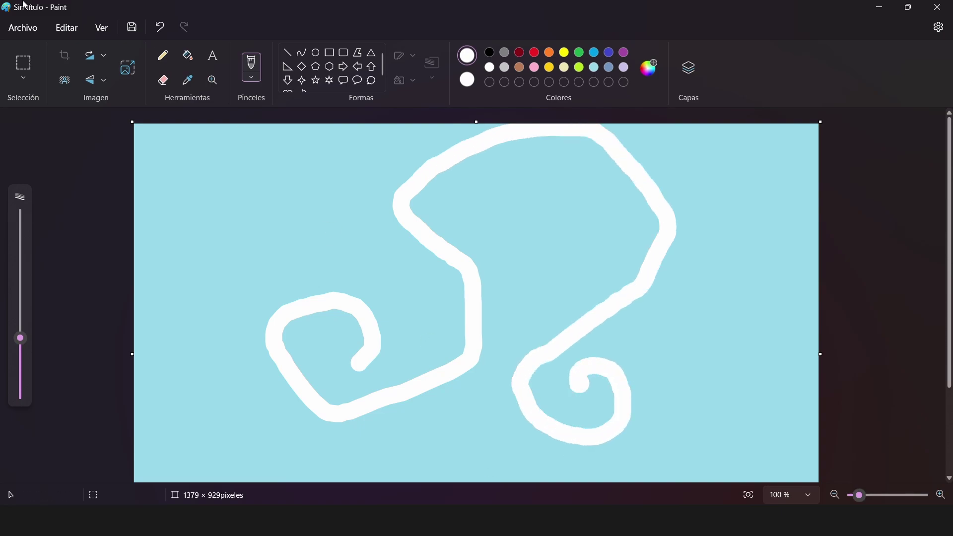
{"action": "left_click", "coordinate": [160, 31]}
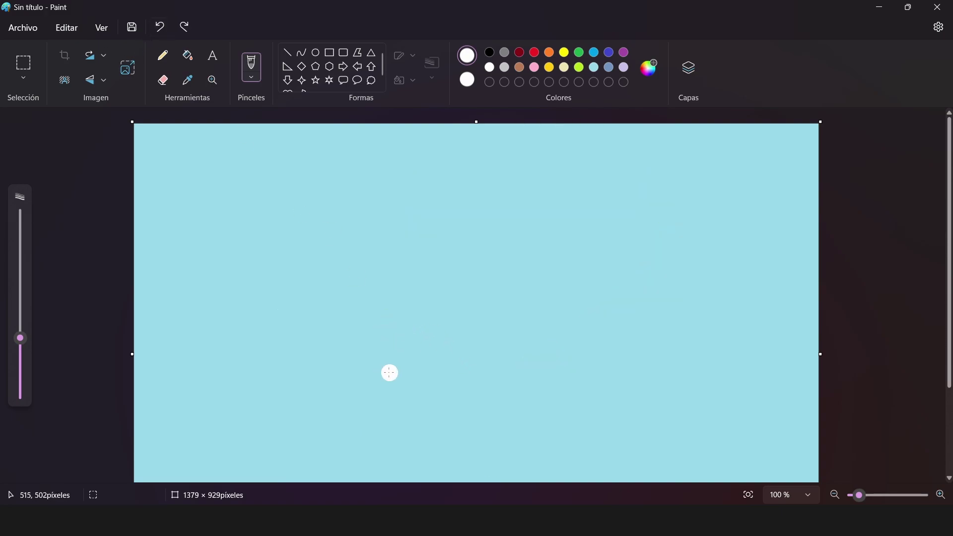
{"action": "mouse_move", "coordinate": [397, 353]}
{"action": "left_mouse_down"}
{"action": "mouse_move", "coordinate": [346, 358]}
{"action": "mouse_move", "coordinate": [393, 368]}
{"action": "mouse_move", "coordinate": [409, 350]}
{"action": "left_mouse_up"}
{"action": "mouse_move", "coordinate": [343, 371]}
{"action": "left_mouse_down"}
{"action": "mouse_move", "coordinate": [399, 385]}
{"action": "mouse_move", "coordinate": [415, 380]}
{"action": "mouse_move", "coordinate": [416, 371]}
{"action": "mouse_move", "coordinate": [403, 373]}
{"action": "mouse_move", "coordinate": [419, 350]}
{"action": "mouse_move", "coordinate": [421, 308]}
{"action": "mouse_move", "coordinate": [398, 250]}
{"action": "mouse_move", "coordinate": [415, 177]}
{"action": "mouse_move", "coordinate": [529, 163]}
{"action": "mouse_move", "coordinate": [682, 262]}
{"action": "mouse_move", "coordinate": [606, 348]}
{"action": "mouse_move", "coordinate": [534, 376]}
{"action": "mouse_move", "coordinate": [565, 430]}
{"action": "mouse_move", "coordinate": [557, 400]}
{"action": "left_mouse_up"}
{"action": "left_click", "coordinate": [160, 28]}
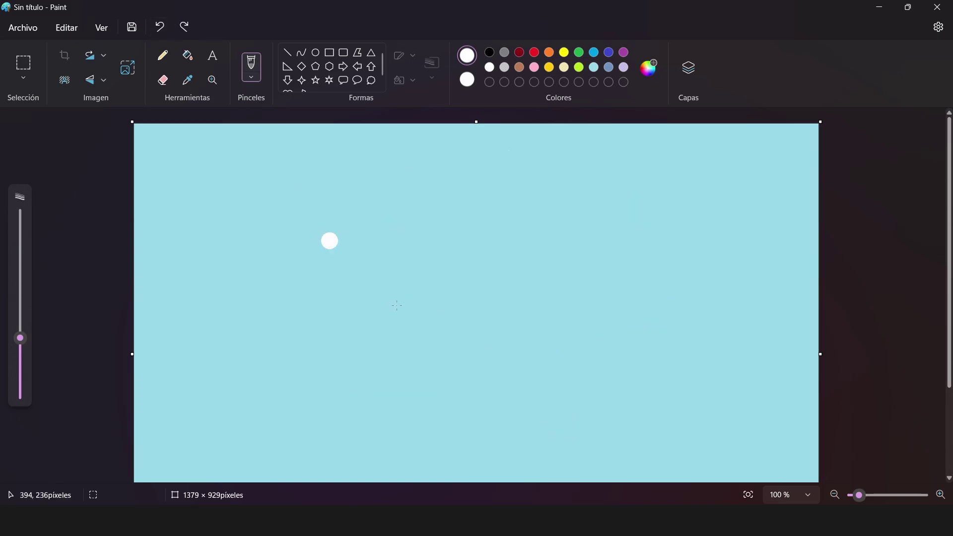
Step: Paint a white omega with a hooked left foot, trim its right foot in light turquoise, and repaint that foot as a white upward curl
{"action": "mouse_move", "coordinate": [370, 338]}
{"action": "left_mouse_down"}
{"action": "mouse_move", "coordinate": [329, 337]}
{"action": "mouse_move", "coordinate": [324, 359]}
{"action": "mouse_move", "coordinate": [382, 356]}
{"action": "mouse_move", "coordinate": [392, 341]}
{"action": "mouse_move", "coordinate": [349, 265]}
{"action": "mouse_move", "coordinate": [379, 197]}
{"action": "mouse_move", "coordinate": [465, 195]}
{"action": "mouse_move", "coordinate": [501, 230]}
{"action": "mouse_move", "coordinate": [457, 364]}
{"action": "mouse_move", "coordinate": [495, 363]}
{"action": "mouse_move", "coordinate": [469, 356]}
{"action": "mouse_move", "coordinate": [453, 366]}
{"action": "mouse_move", "coordinate": [470, 378]}
{"action": "left_mouse_up"}
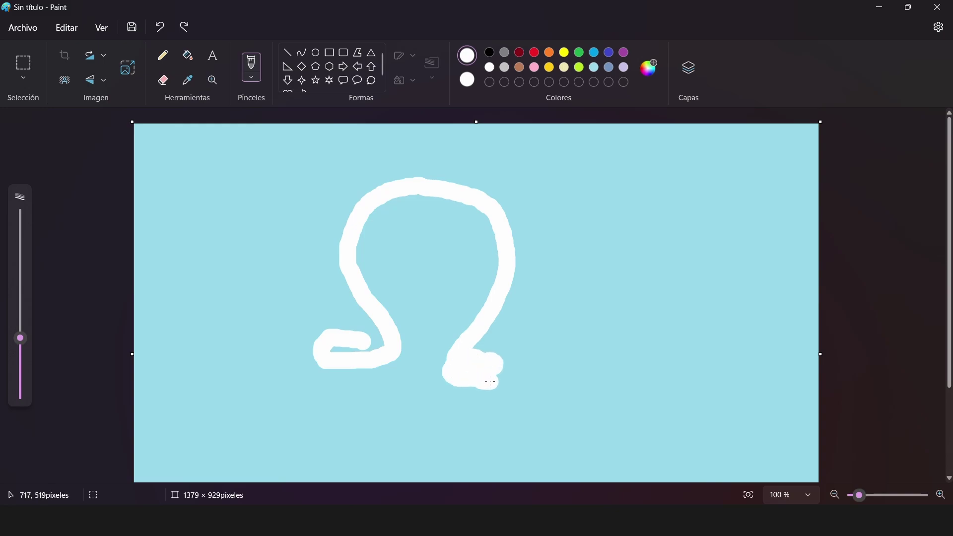
{"action": "left_click", "coordinate": [160, 27]}
{"action": "left_click", "coordinate": [184, 26]}
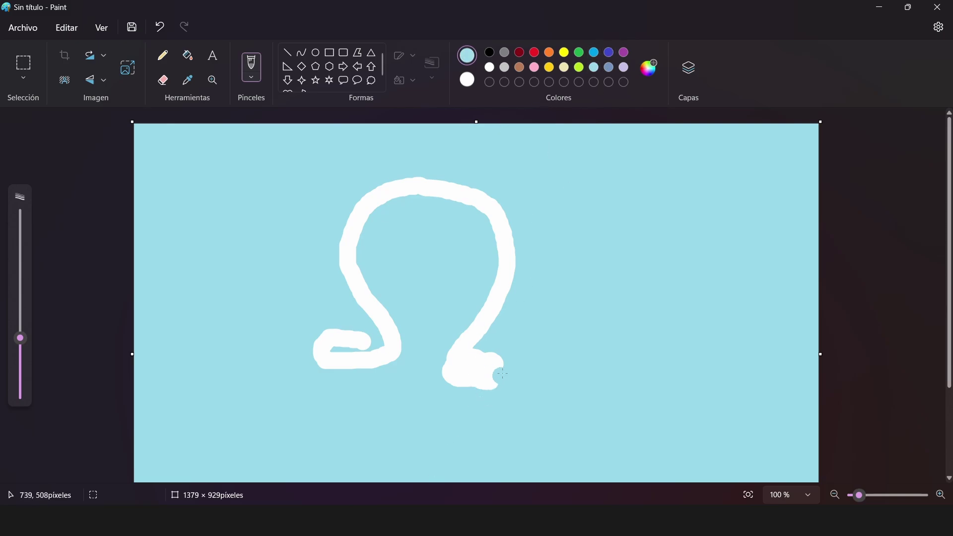
{"action": "left_click_drag", "start_coordinate": [503, 376], "coordinate": [482, 353]}
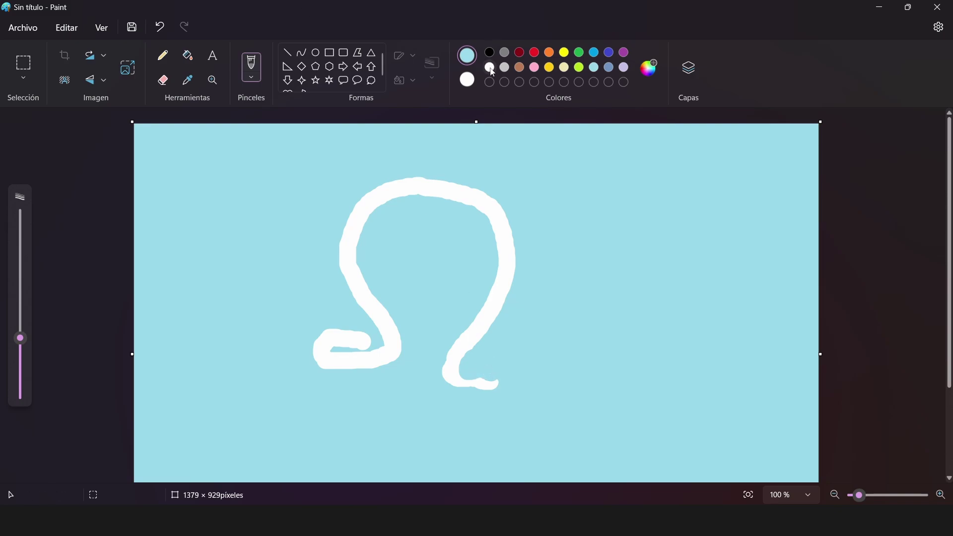
{"action": "mouse_move", "coordinate": [452, 372]}
{"action": "left_mouse_down"}
{"action": "mouse_move", "coordinate": [488, 376]}
{"action": "mouse_move", "coordinate": [476, 391]}
{"action": "mouse_move", "coordinate": [490, 363]}
{"action": "left_mouse_up"}
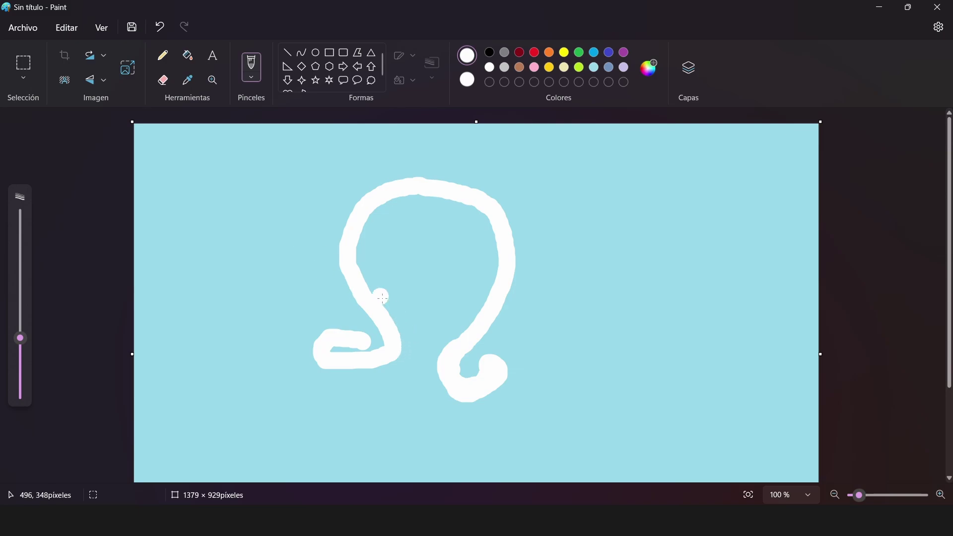
Step: Try to cover part of the omega's left foot with a light turquoise rectangle about 127 × 158 px, and undo it
{"action": "left_click", "coordinate": [332, 52]}
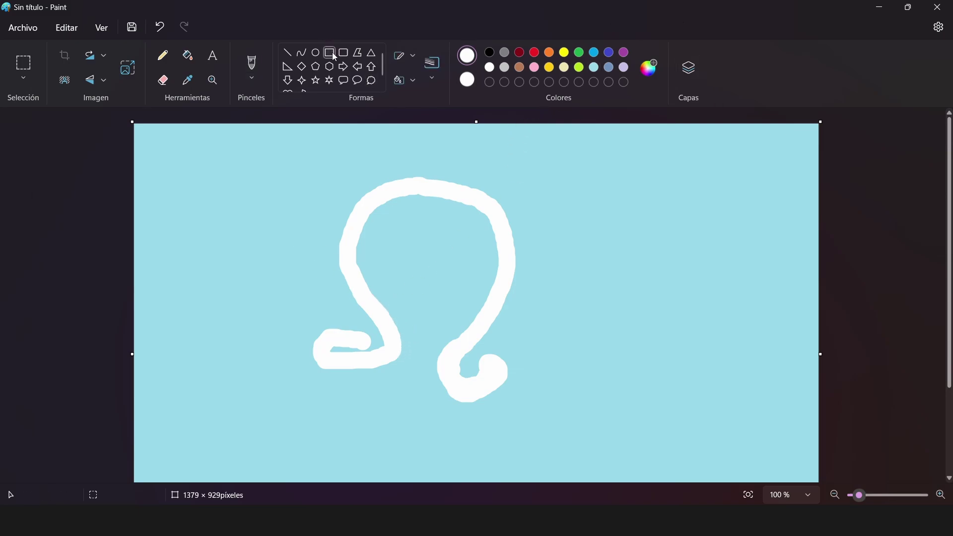
{"action": "left_click", "coordinate": [594, 67]}
{"action": "left_click_drag", "start_coordinate": [295, 320], "coordinate": [330, 370]}
{"action": "key", "text": "ctrl+z"}
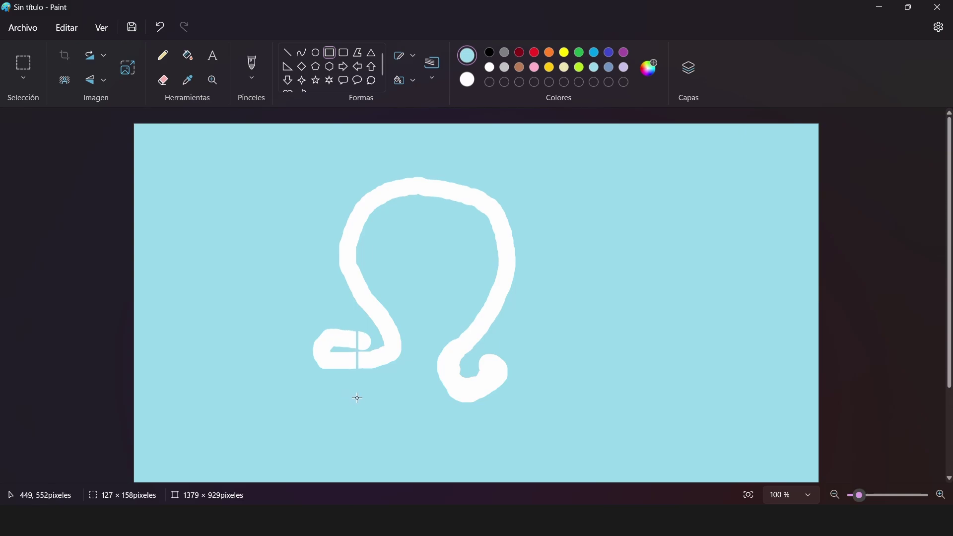
Step: Try drawing narrow rectangles about 9 × 81 px and 17 × 77 px beside the omega's left foot, changing the shape fill, and undo them
{"action": "left_click_drag", "start_coordinate": [294, 320], "coordinate": [291, 360]}
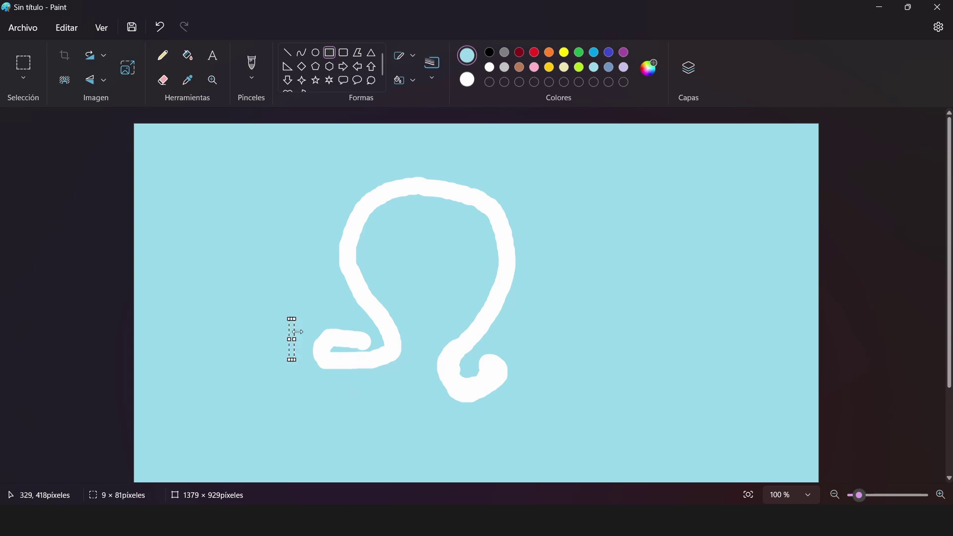
{"action": "key", "text": "ctrl+z"}
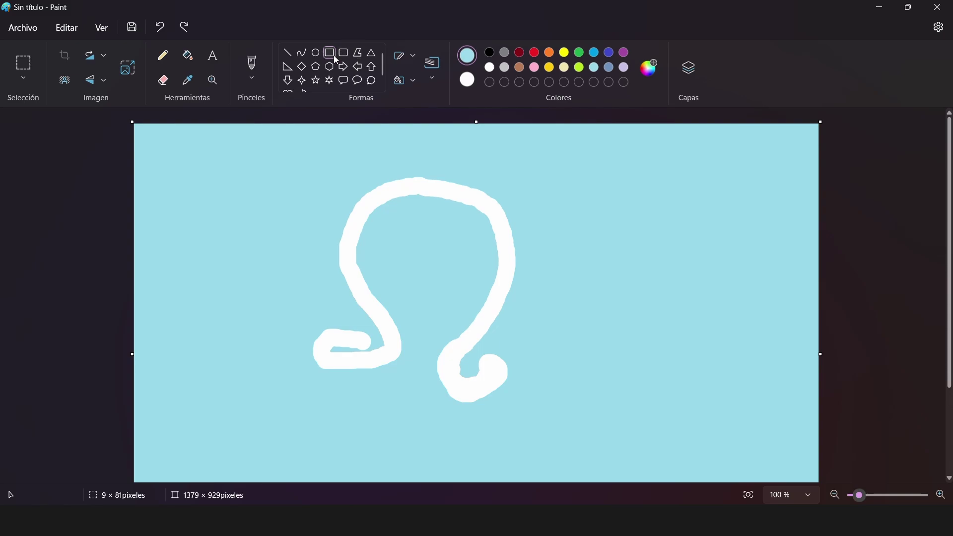
{"action": "left_click", "coordinate": [407, 59]}
{"action": "left_click", "coordinate": [408, 60]}
{"action": "left_click", "coordinate": [408, 60]}
{"action": "left_click", "coordinate": [408, 60]}
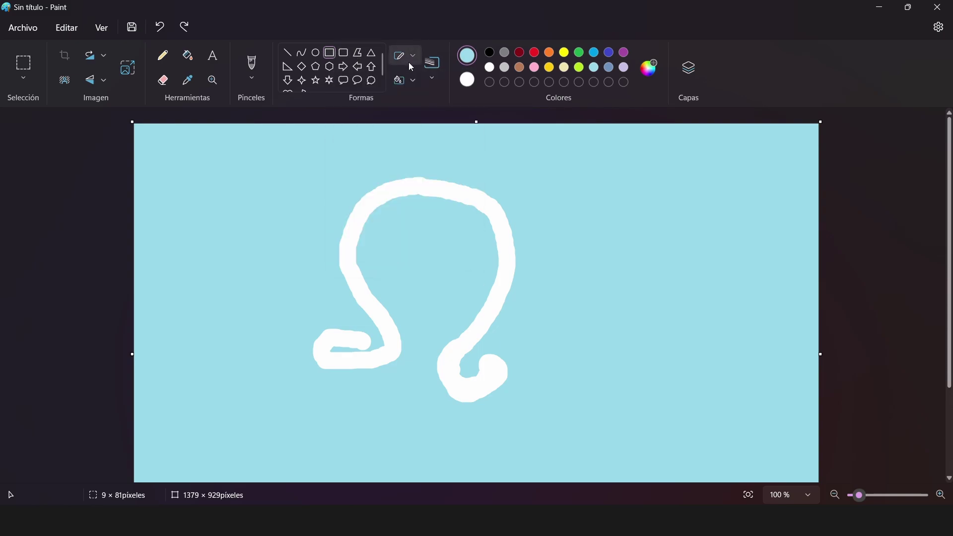
{"action": "left_click", "coordinate": [399, 85]}
{"action": "left_click", "coordinate": [438, 135]}
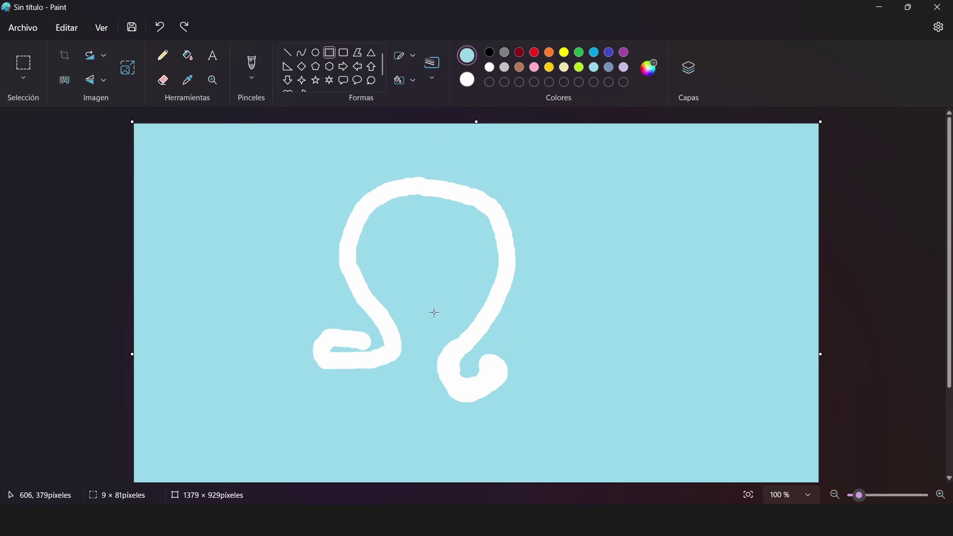
{"action": "left_click_drag", "start_coordinate": [295, 327], "coordinate": [300, 369]}
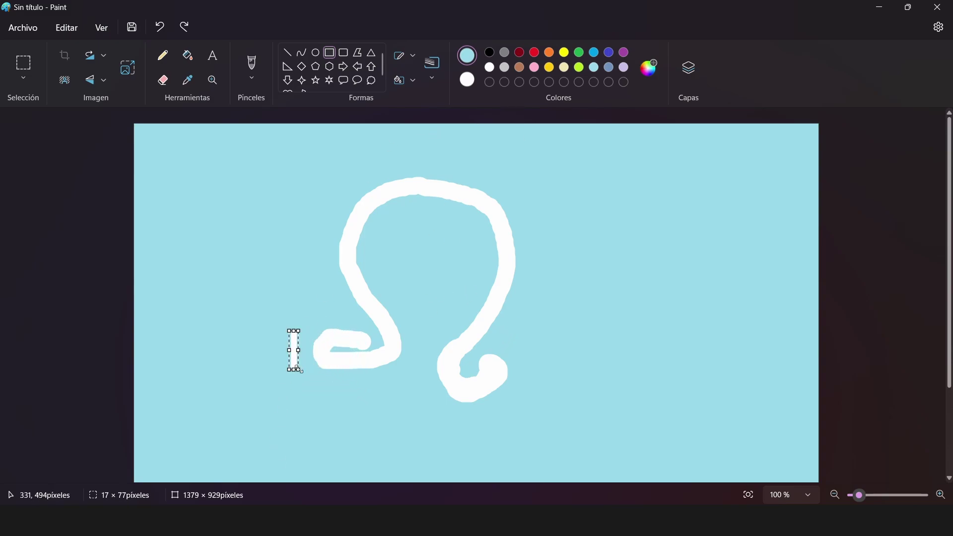
{"action": "key", "text": "ctrl+z"}
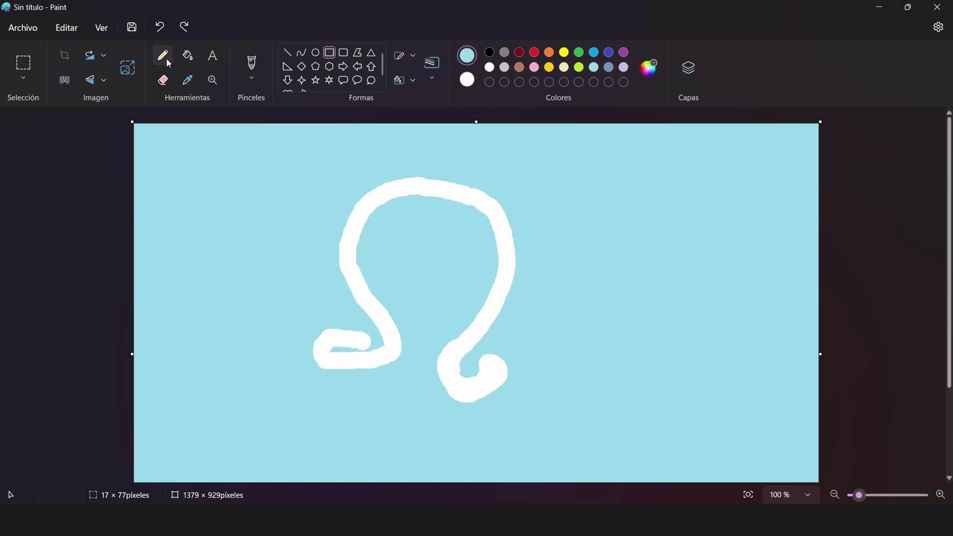
Step: Brush over the omega's hooked left foot in light turquoise to remove it, leaving a short stub at the leg's end
{"action": "left_click", "coordinate": [252, 64]}
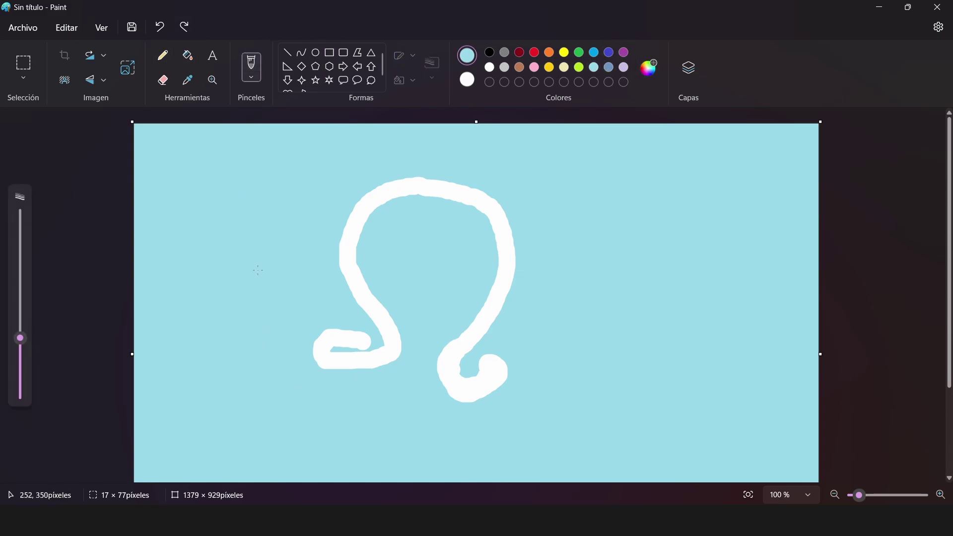
{"action": "left_click", "coordinate": [328, 364]}
{"action": "mouse_move", "coordinate": [328, 363]}
{"action": "left_mouse_down"}
{"action": "mouse_move", "coordinate": [339, 346]}
{"action": "mouse_move", "coordinate": [331, 333]}
{"action": "mouse_move", "coordinate": [310, 363]}
{"action": "mouse_move", "coordinate": [360, 347]}
{"action": "mouse_move", "coordinate": [346, 339]}
{"action": "mouse_move", "coordinate": [366, 353]}
{"action": "mouse_move", "coordinate": [367, 343]}
{"action": "mouse_move", "coordinate": [352, 369]}
{"action": "mouse_move", "coordinate": [363, 362]}
{"action": "left_mouse_up"}
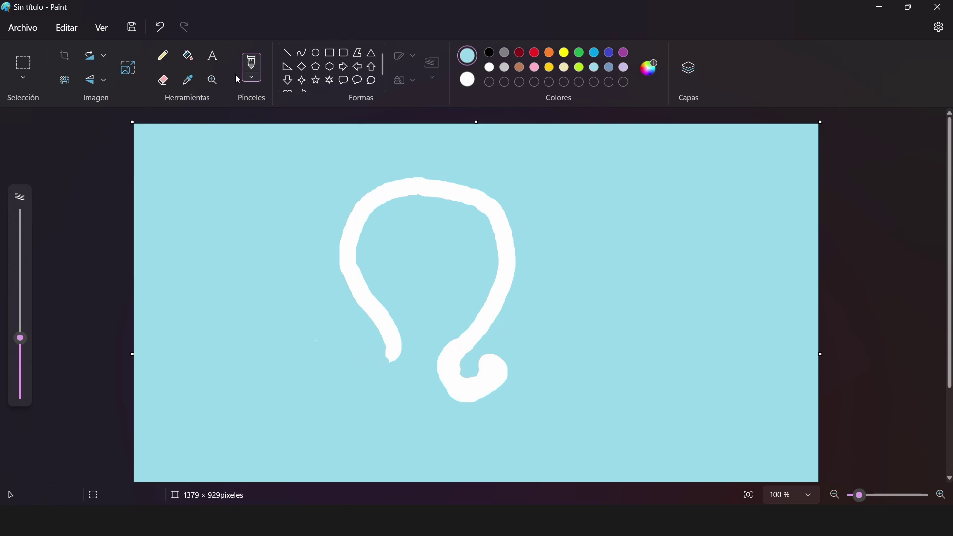
Step: Repaint the omega's left foot in white as an outward, upward-curling hook with a rounded tip
{"action": "left_click", "coordinate": [490, 67]}
{"action": "left_click", "coordinate": [398, 317]}
{"action": "key", "text": "ctrl+z"}
{"action": "left_click", "coordinate": [407, 362]}
{"action": "key", "text": "ctrl+z"}
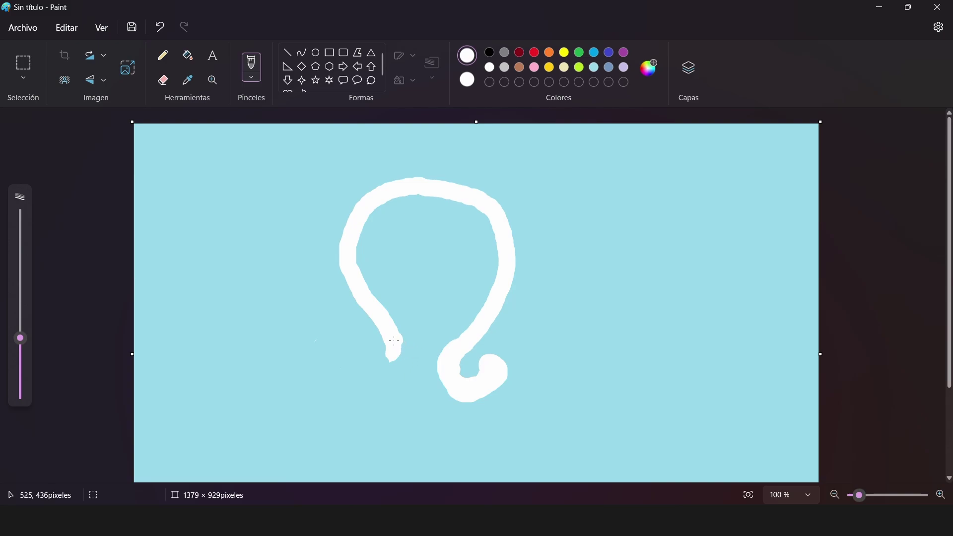
{"action": "mouse_move", "coordinate": [392, 341]}
{"action": "left_mouse_down"}
{"action": "mouse_move", "coordinate": [384, 370]}
{"action": "mouse_move", "coordinate": [356, 375]}
{"action": "mouse_move", "coordinate": [335, 360]}
{"action": "mouse_move", "coordinate": [355, 351]}
{"action": "left_mouse_up"}
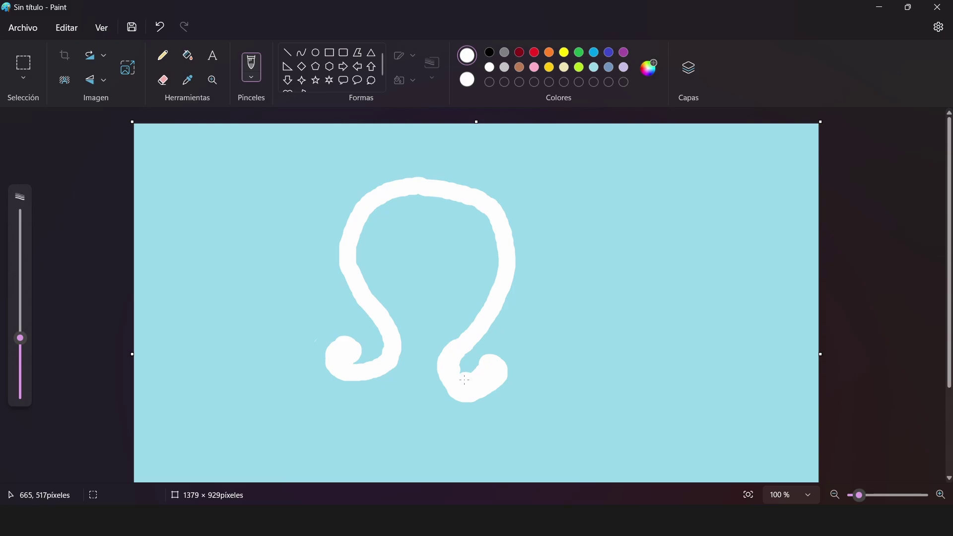
Step: Try to thicken the omega's right foot and lower right leg with white strokes, and undo them
{"action": "left_click", "coordinate": [164, 28]}
{"action": "mouse_move", "coordinate": [453, 398]}
{"action": "left_mouse_down"}
{"action": "mouse_move", "coordinate": [439, 373]}
{"action": "mouse_move", "coordinate": [463, 342]}
{"action": "mouse_move", "coordinate": [440, 374]}
{"action": "mouse_move", "coordinate": [442, 357]}
{"action": "mouse_move", "coordinate": [487, 315]}
{"action": "mouse_move", "coordinate": [449, 337]}
{"action": "mouse_move", "coordinate": [438, 365]}
{"action": "left_mouse_up"}
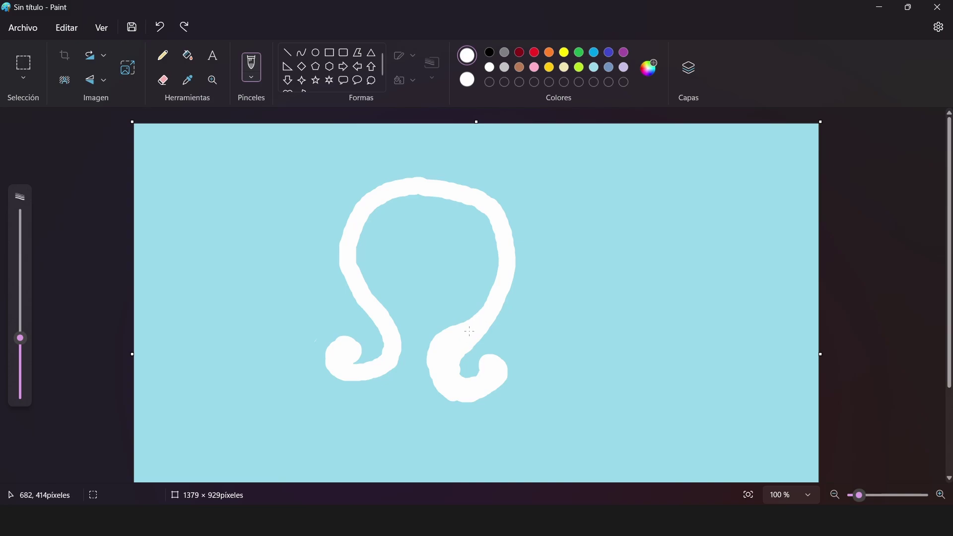
{"action": "mouse_move", "coordinate": [470, 332]}
{"action": "left_mouse_down"}
{"action": "mouse_move", "coordinate": [504, 276]}
{"action": "mouse_move", "coordinate": [497, 293]}
{"action": "mouse_move", "coordinate": [479, 308]}
{"action": "mouse_move", "coordinate": [505, 259]}
{"action": "mouse_move", "coordinate": [459, 329]}
{"action": "left_mouse_up"}
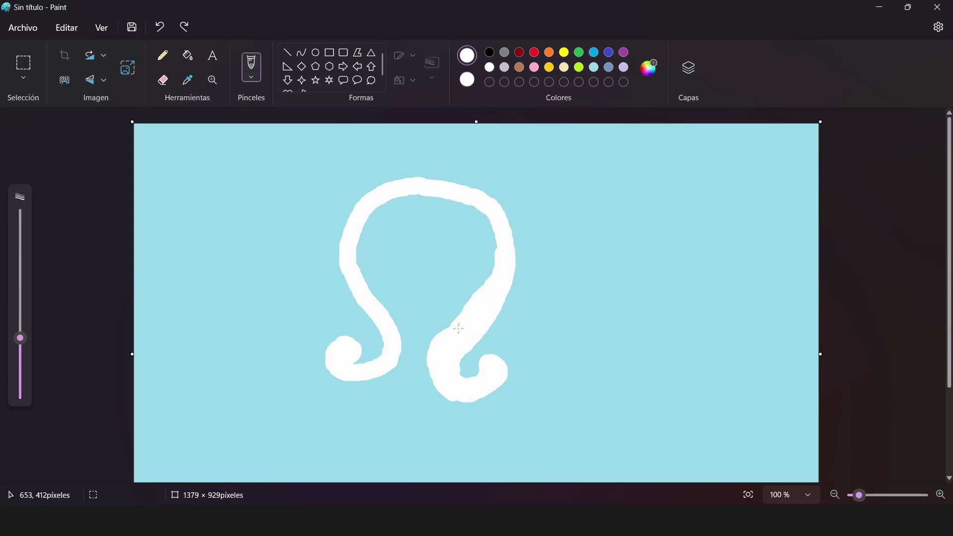
{"action": "left_click", "coordinate": [165, 29]}
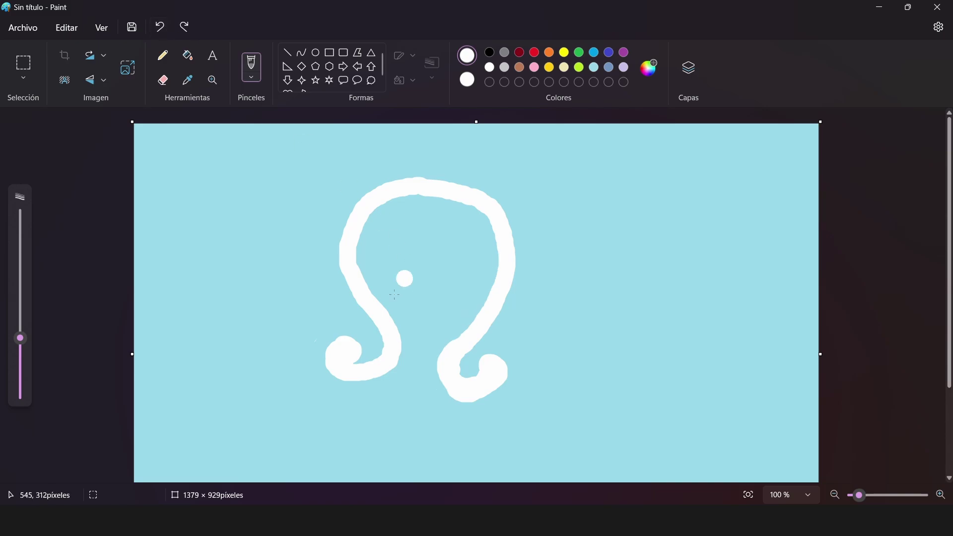
{"action": "left_click_drag", "start_coordinate": [486, 399], "coordinate": [466, 405]}
{"action": "left_click", "coordinate": [161, 27]}
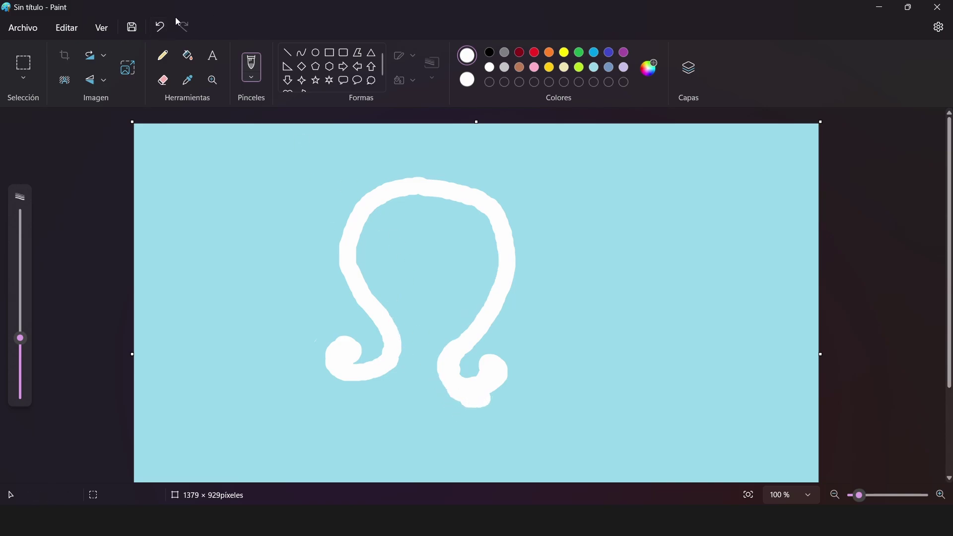
{"action": "left_click", "coordinate": [163, 26]}
{"action": "left_click_drag", "start_coordinate": [459, 399], "coordinate": [433, 383]}
{"action": "left_click", "coordinate": [167, 24]}
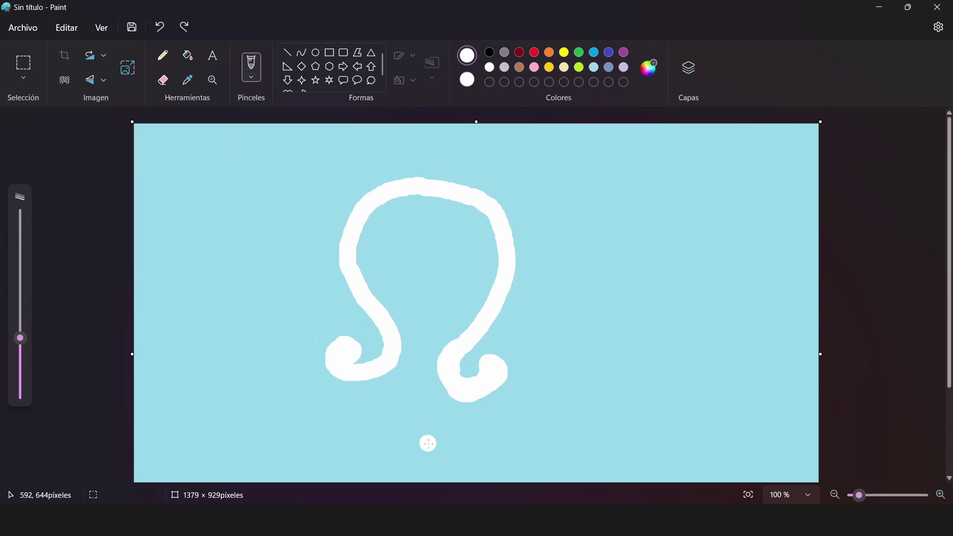
Step: Thicken the omega's outer contour in white from foot to foot, and trim the right foot's lower edge in light turquoise
{"action": "mouse_move", "coordinate": [458, 399]}
{"action": "left_mouse_down"}
{"action": "mouse_move", "coordinate": [441, 374]}
{"action": "mouse_move", "coordinate": [471, 323]}
{"action": "mouse_move", "coordinate": [500, 308]}
{"action": "mouse_move", "coordinate": [520, 259]}
{"action": "mouse_move", "coordinate": [501, 200]}
{"action": "mouse_move", "coordinate": [440, 169]}
{"action": "mouse_move", "coordinate": [380, 177]}
{"action": "mouse_move", "coordinate": [333, 237]}
{"action": "mouse_move", "coordinate": [335, 270]}
{"action": "mouse_move", "coordinate": [353, 293]}
{"action": "left_mouse_up"}
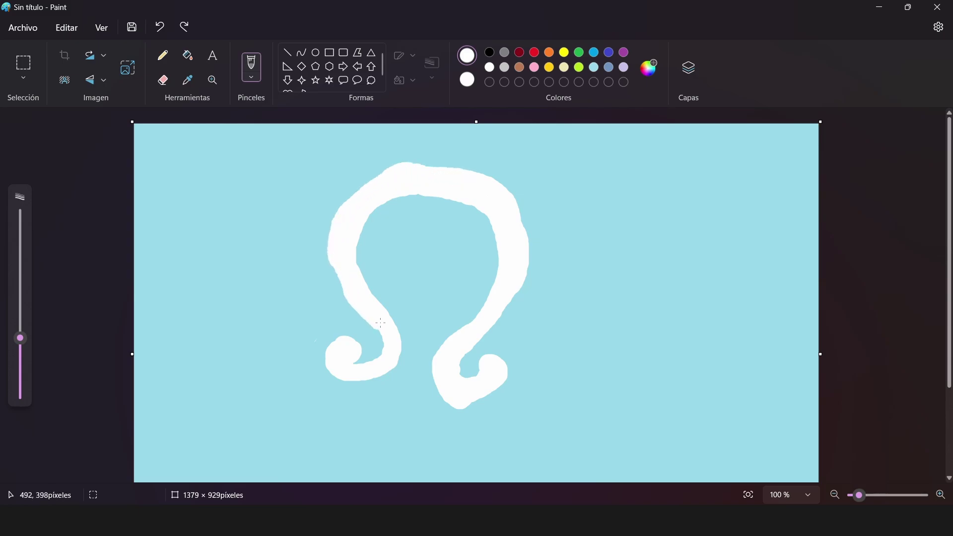
{"action": "mouse_move", "coordinate": [380, 323]}
{"action": "left_mouse_down"}
{"action": "mouse_move", "coordinate": [393, 349]}
{"action": "mouse_move", "coordinate": [375, 378]}
{"action": "mouse_move", "coordinate": [336, 369]}
{"action": "left_mouse_up"}
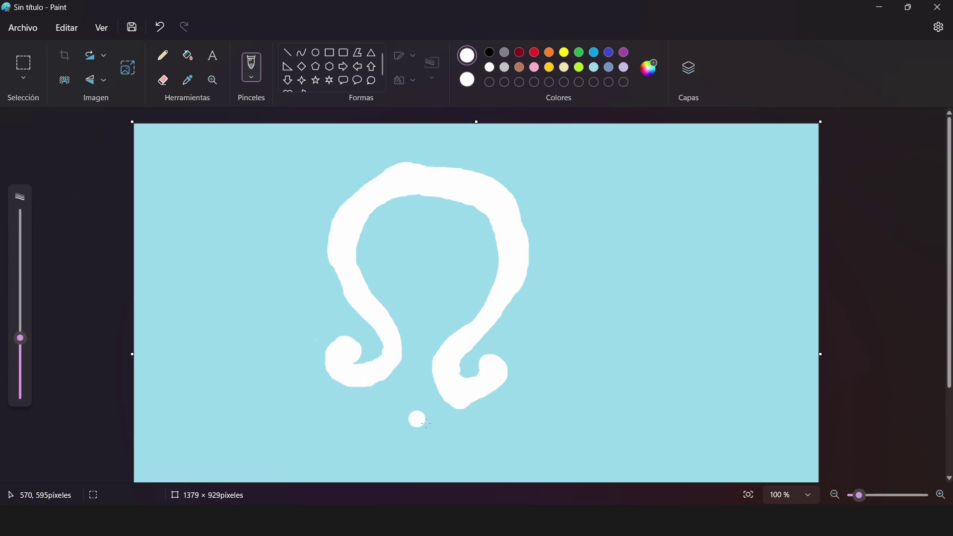
{"action": "left_click", "coordinate": [598, 68]}
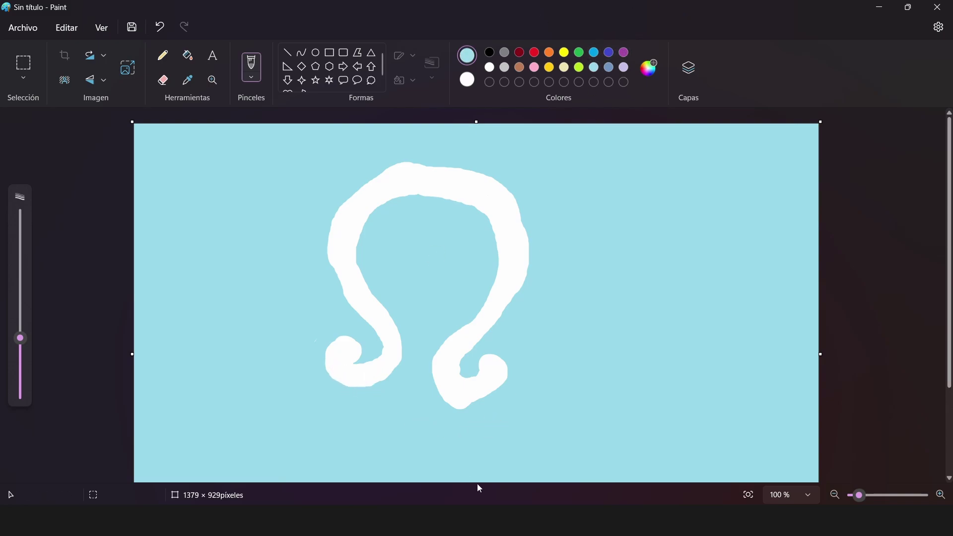
{"action": "left_click_drag", "start_coordinate": [488, 407], "coordinate": [470, 412]}
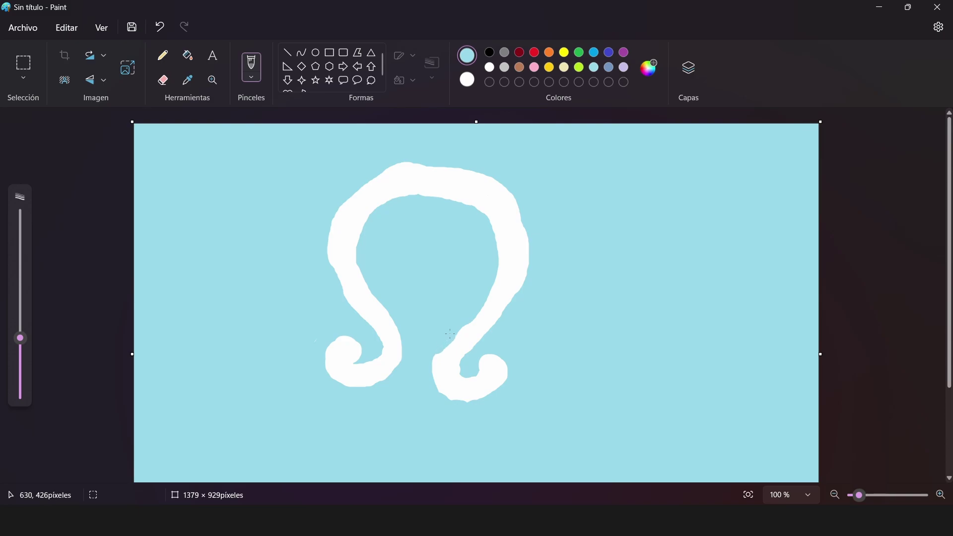
Step: Try to thicken the right foot's curl with a white stroke around its outer edge, and undo it
{"action": "left_click", "coordinate": [494, 66]}
{"action": "mouse_move", "coordinate": [444, 382]}
{"action": "left_mouse_down"}
{"action": "mouse_move", "coordinate": [483, 400]}
{"action": "mouse_move", "coordinate": [505, 385]}
{"action": "mouse_move", "coordinate": [511, 361]}
{"action": "mouse_move", "coordinate": [496, 357]}
{"action": "left_mouse_up"}
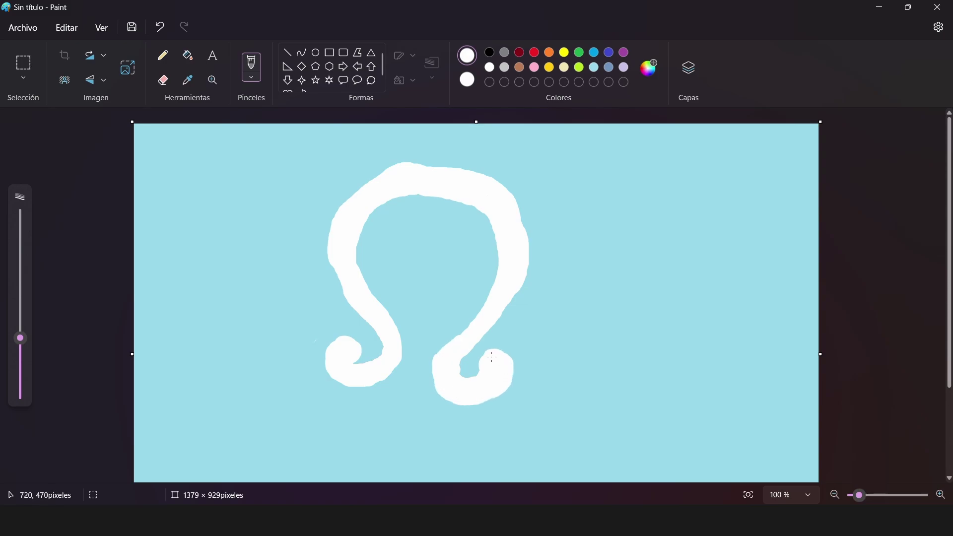
{"action": "key", "text": "ctrl+z"}
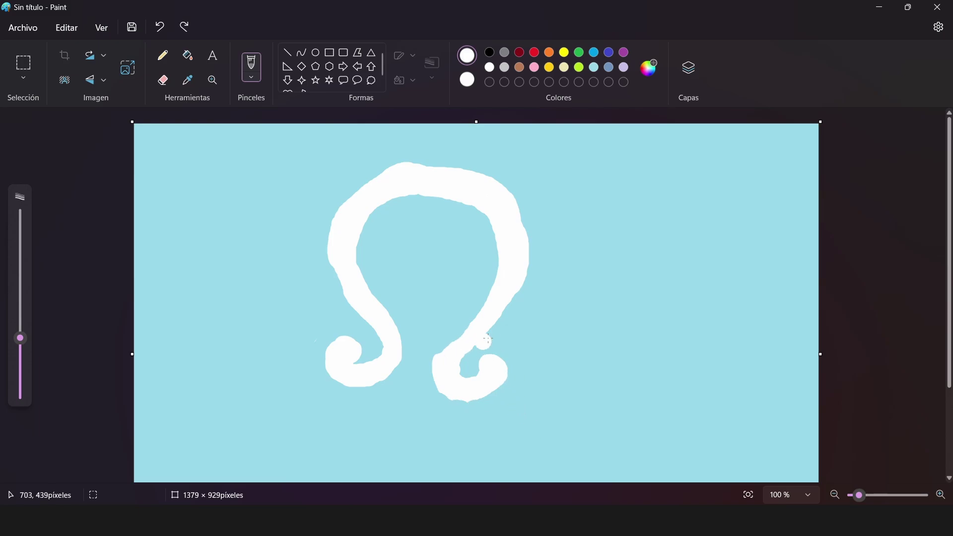
Step: Trim the right foot's inner side in light turquoise, then thicken its underside and the left leg's outer edge in white
{"action": "left_click", "coordinate": [594, 67]}
{"action": "left_click_drag", "start_coordinate": [447, 335], "coordinate": [428, 373]}
{"action": "left_click_drag", "start_coordinate": [447, 410], "coordinate": [448, 408]}
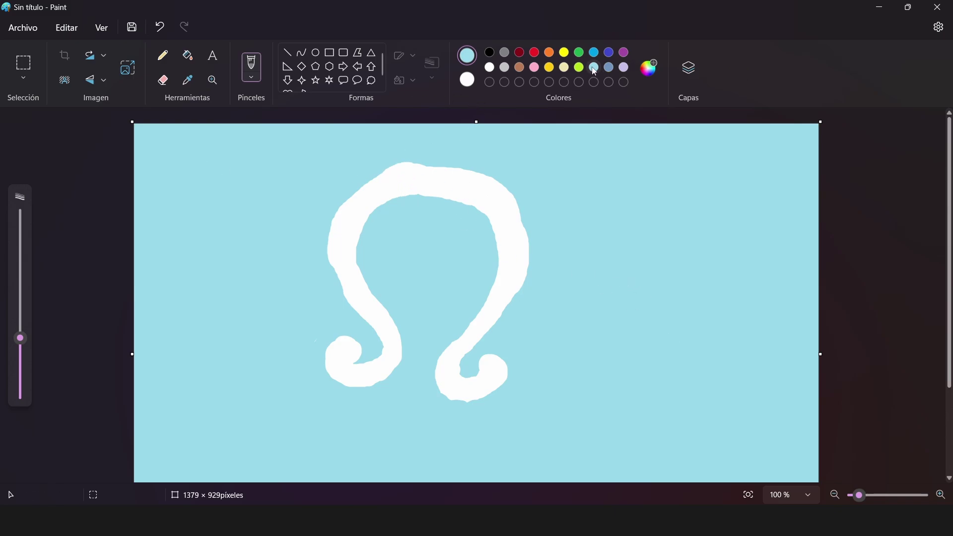
{"action": "left_click", "coordinate": [490, 67]}
{"action": "left_click_drag", "start_coordinate": [476, 392], "coordinate": [451, 395]}
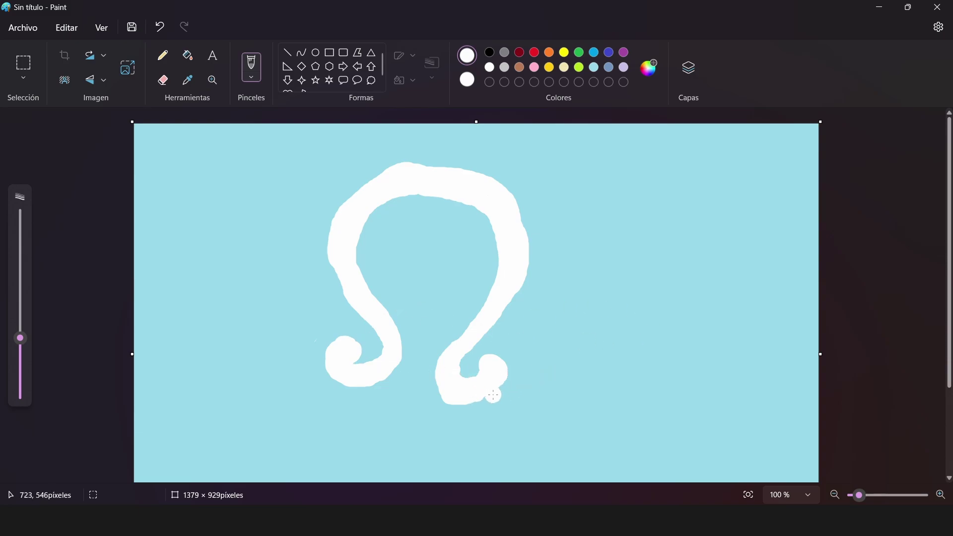
{"action": "left_click_drag", "start_coordinate": [471, 400], "coordinate": [489, 389]}
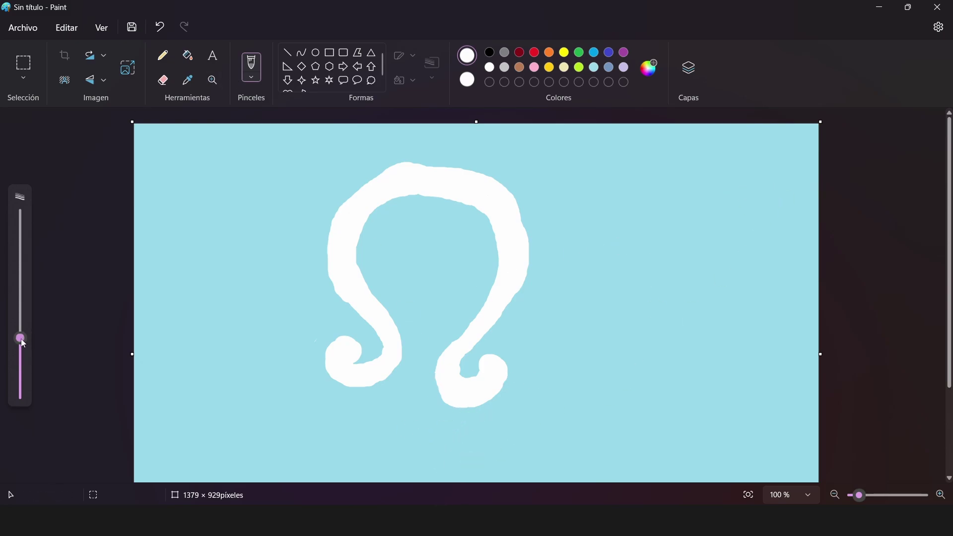
Step: Reduce the brush size and paint two small white accents outside the right foot's curl, a slanted dab below a dot
{"action": "left_click_drag", "start_coordinate": [21, 339], "coordinate": [22, 364]}
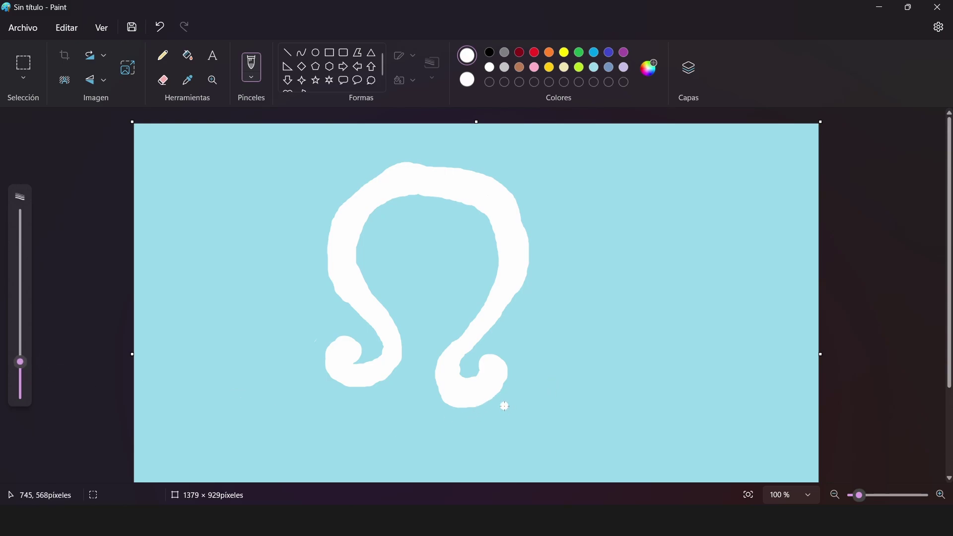
{"action": "mouse_move", "coordinate": [505, 405]}
{"action": "left_mouse_down"}
{"action": "mouse_move", "coordinate": [530, 388]}
{"action": "mouse_move", "coordinate": [527, 396]}
{"action": "left_mouse_up"}
{"action": "left_click", "coordinate": [159, 27]}
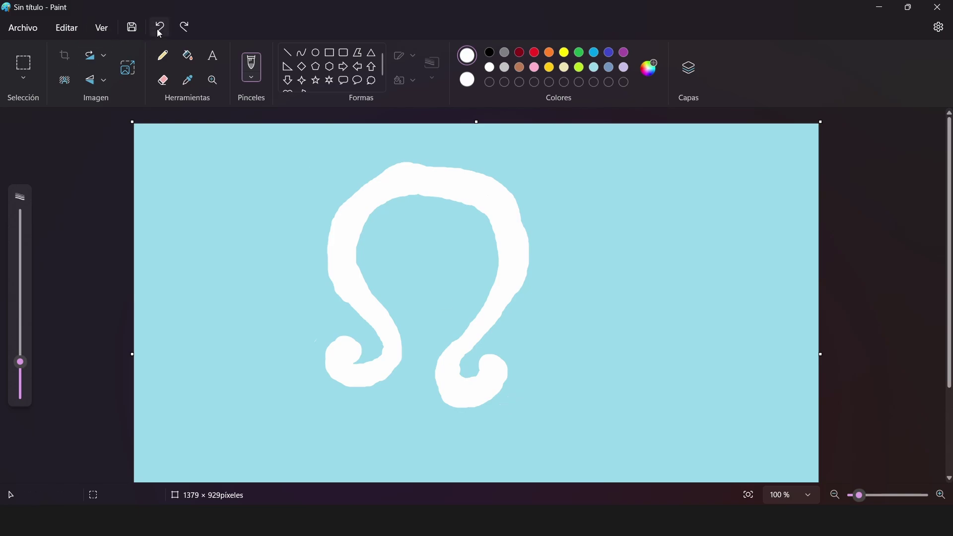
{"action": "left_click_drag", "start_coordinate": [523, 394], "coordinate": [516, 395]}
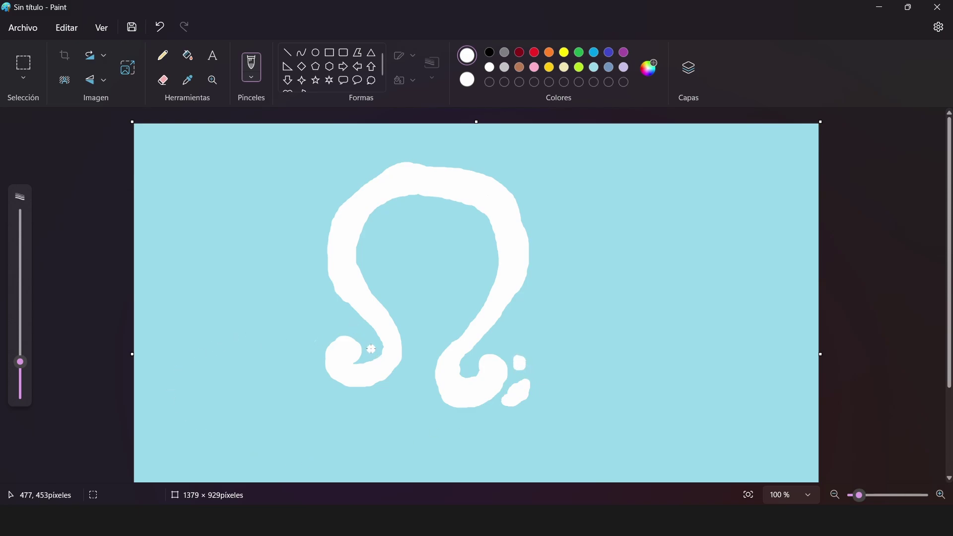
Step: Paint a small white dot inside the left foot's curl and a short slanted white accent above it, undoing unsatisfactory strokes
{"action": "mouse_move", "coordinate": [372, 350]}
{"action": "left_mouse_down"}
{"action": "mouse_move", "coordinate": [325, 315]}
{"action": "mouse_move", "coordinate": [296, 319]}
{"action": "mouse_move", "coordinate": [296, 330]}
{"action": "mouse_move", "coordinate": [336, 319]}
{"action": "mouse_move", "coordinate": [291, 331]}
{"action": "mouse_move", "coordinate": [332, 320]}
{"action": "mouse_move", "coordinate": [290, 340]}
{"action": "left_mouse_up"}
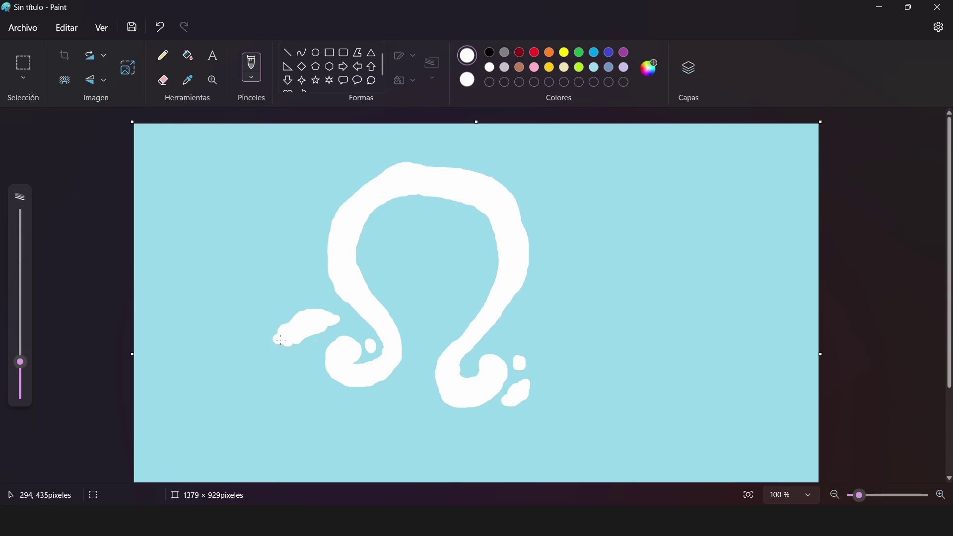
{"action": "left_click", "coordinate": [161, 30]}
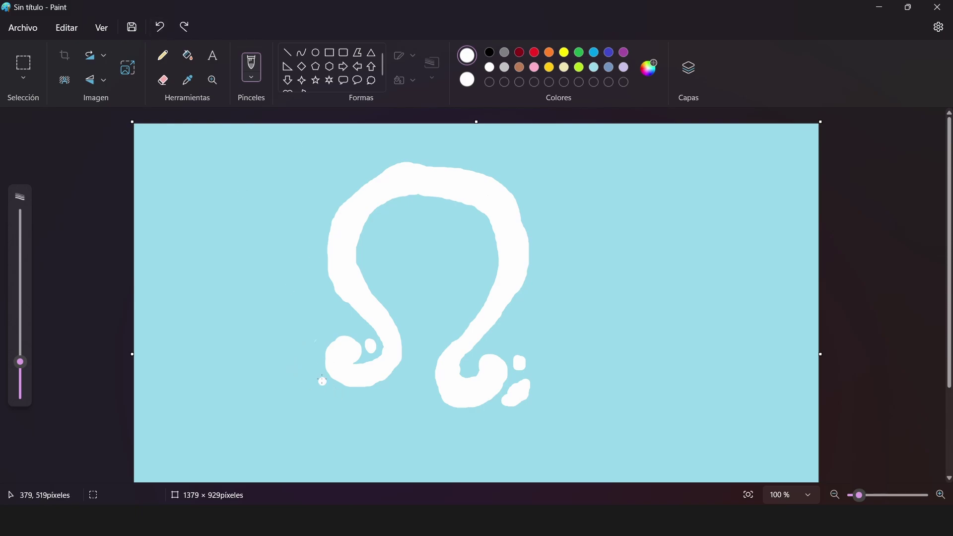
{"action": "left_click_drag", "start_coordinate": [323, 331], "coordinate": [326, 323]}
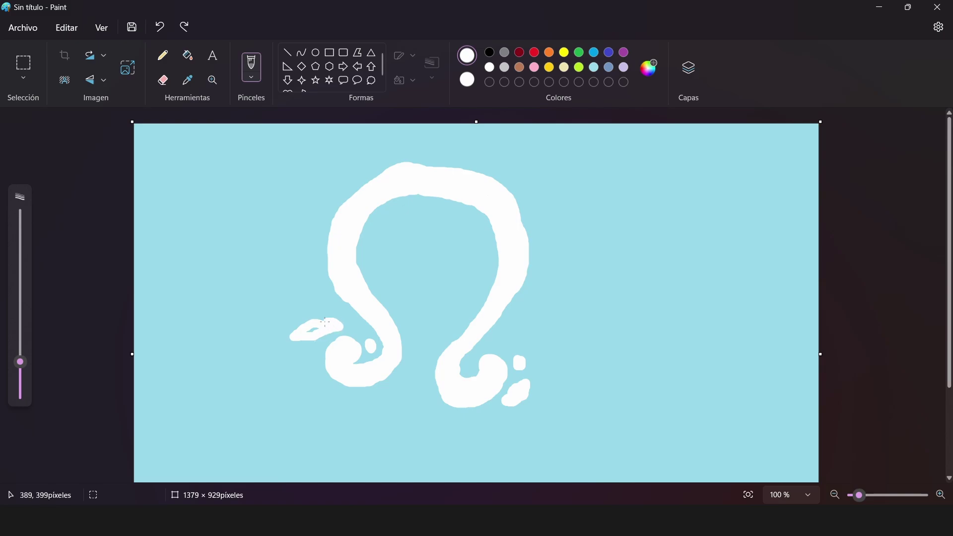
{"action": "left_click", "coordinate": [318, 333]}
{"action": "left_click", "coordinate": [160, 29]}
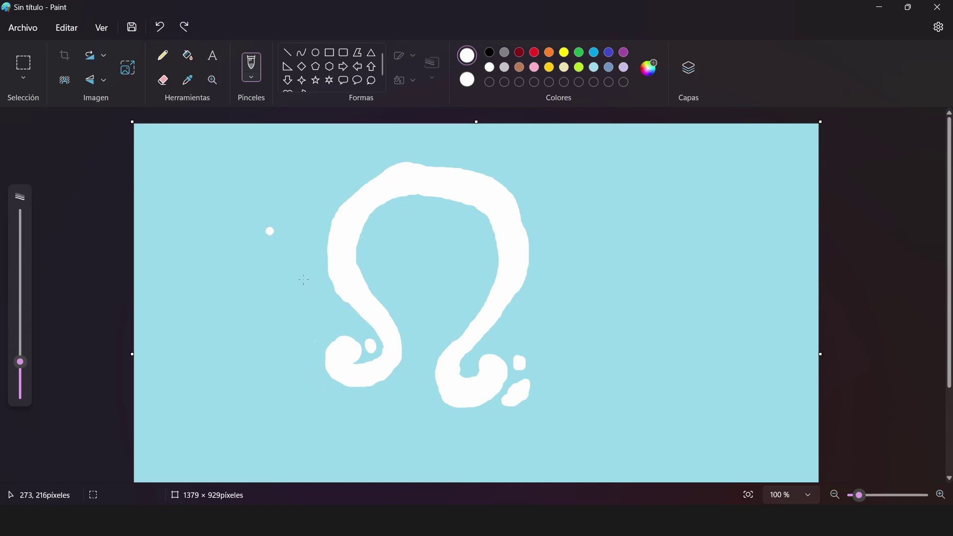
{"action": "mouse_move", "coordinate": [328, 336]}
{"action": "left_mouse_down"}
{"action": "mouse_move", "coordinate": [340, 318]}
{"action": "mouse_move", "coordinate": [307, 326]}
{"action": "mouse_move", "coordinate": [307, 334]}
{"action": "mouse_move", "coordinate": [332, 326]}
{"action": "left_mouse_up"}
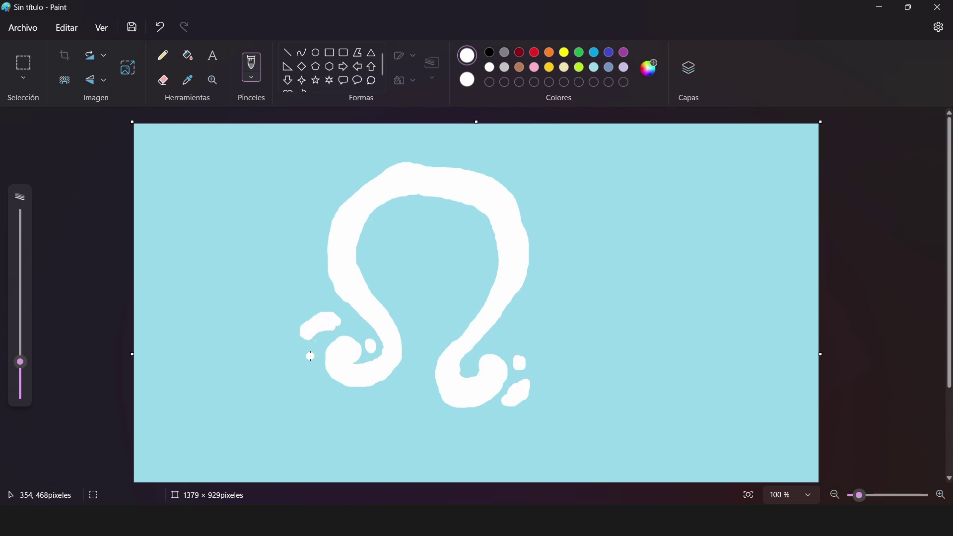
Step: Reduce the brush size further and paint two small white droplets on the outer side of the left foot's curl
{"action": "left_click_drag", "start_coordinate": [15, 364], "coordinate": [17, 372]}
{"action": "left_click_drag", "start_coordinate": [315, 351], "coordinate": [307, 352]}
{"action": "left_click", "coordinate": [160, 28]}
{"action": "left_click_drag", "start_coordinate": [316, 357], "coordinate": [313, 361]}
{"action": "left_click", "coordinate": [316, 343]}
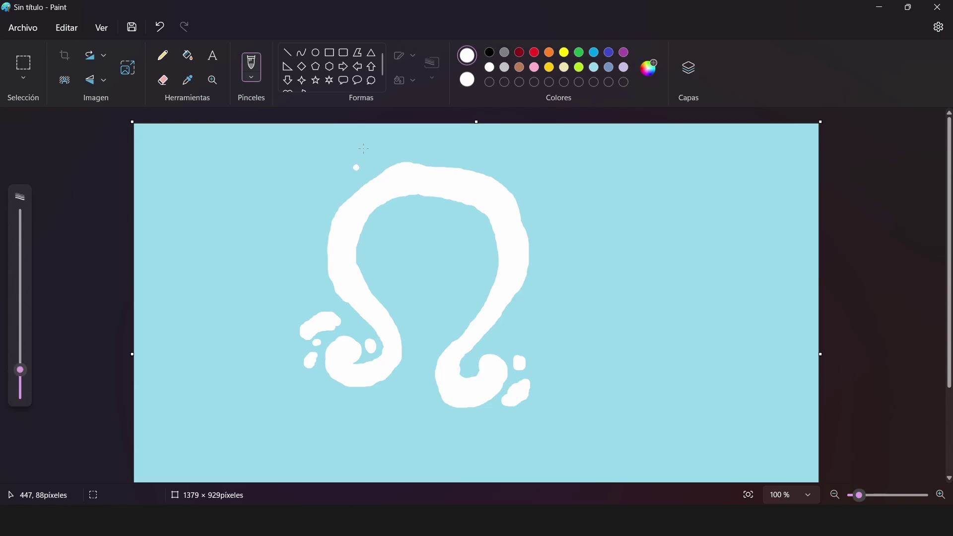
Step: Paint a large white angular accent with tapered ends outside the upper-left part of the omega's arch, filling its interior
{"action": "mouse_move", "coordinate": [307, 275]}
{"action": "left_mouse_down"}
{"action": "mouse_move", "coordinate": [319, 203]}
{"action": "mouse_move", "coordinate": [346, 173]}
{"action": "mouse_move", "coordinate": [301, 213]}
{"action": "mouse_move", "coordinate": [296, 254]}
{"action": "mouse_move", "coordinate": [307, 276]}
{"action": "mouse_move", "coordinate": [296, 247]}
{"action": "mouse_move", "coordinate": [312, 205]}
{"action": "left_mouse_up"}
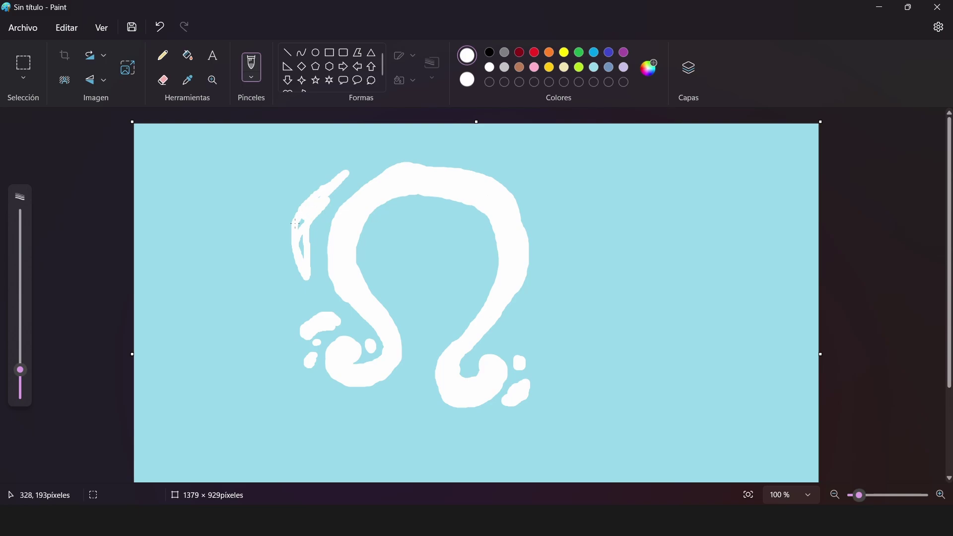
{"action": "mouse_move", "coordinate": [301, 259]}
{"action": "left_mouse_down"}
{"action": "mouse_move", "coordinate": [323, 205]}
{"action": "mouse_move", "coordinate": [366, 163]}
{"action": "mouse_move", "coordinate": [294, 204]}
{"action": "mouse_move", "coordinate": [282, 222]}
{"action": "mouse_move", "coordinate": [308, 194]}
{"action": "mouse_move", "coordinate": [300, 222]}
{"action": "left_mouse_up"}
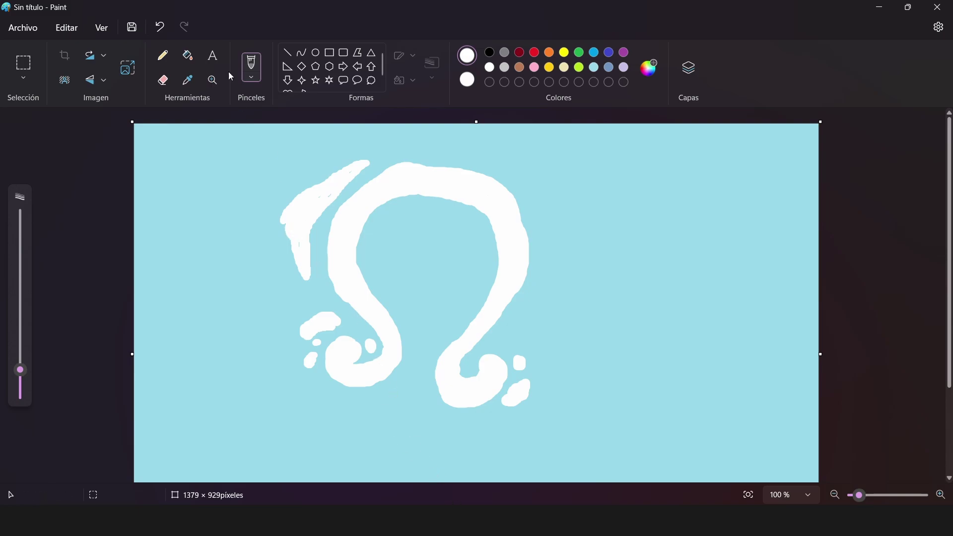
Step: Undo the large angular accent outside the arch's upper-left part and discard a thin replacement stroke
{"action": "left_click", "coordinate": [160, 28]}
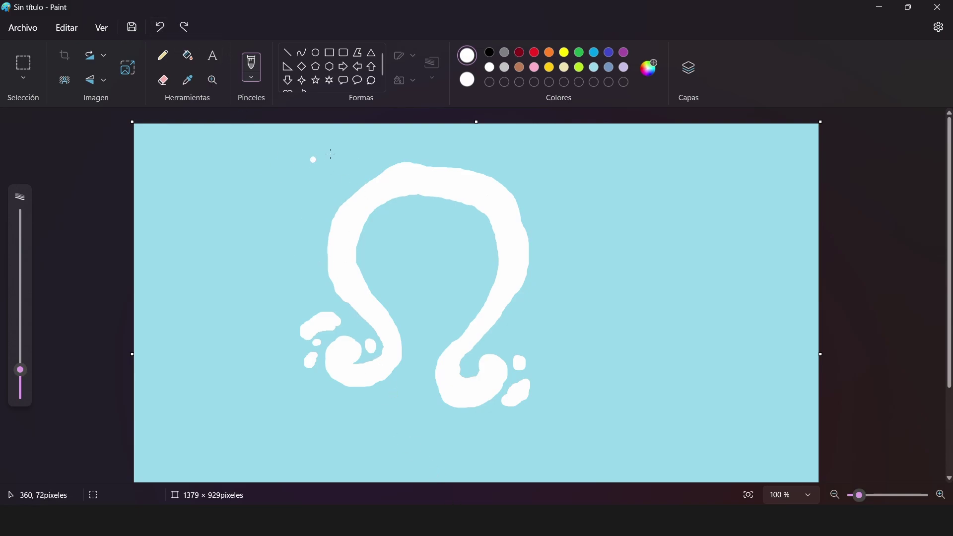
{"action": "mouse_move", "coordinate": [397, 145]}
{"action": "left_mouse_down"}
{"action": "mouse_move", "coordinate": [363, 151]}
{"action": "mouse_move", "coordinate": [301, 195]}
{"action": "mouse_move", "coordinate": [287, 224]}
{"action": "mouse_move", "coordinate": [304, 245]}
{"action": "left_mouse_up"}
{"action": "left_click", "coordinate": [160, 28]}
Step: Paint a curved white accent with tapered ends outside the arch's upper-left part and thicken its outer side
{"action": "mouse_move", "coordinate": [379, 154]}
{"action": "left_mouse_down"}
{"action": "mouse_move", "coordinate": [315, 184]}
{"action": "mouse_move", "coordinate": [298, 212]}
{"action": "mouse_move", "coordinate": [305, 239]}
{"action": "mouse_move", "coordinate": [305, 200]}
{"action": "mouse_move", "coordinate": [374, 159]}
{"action": "left_mouse_up"}
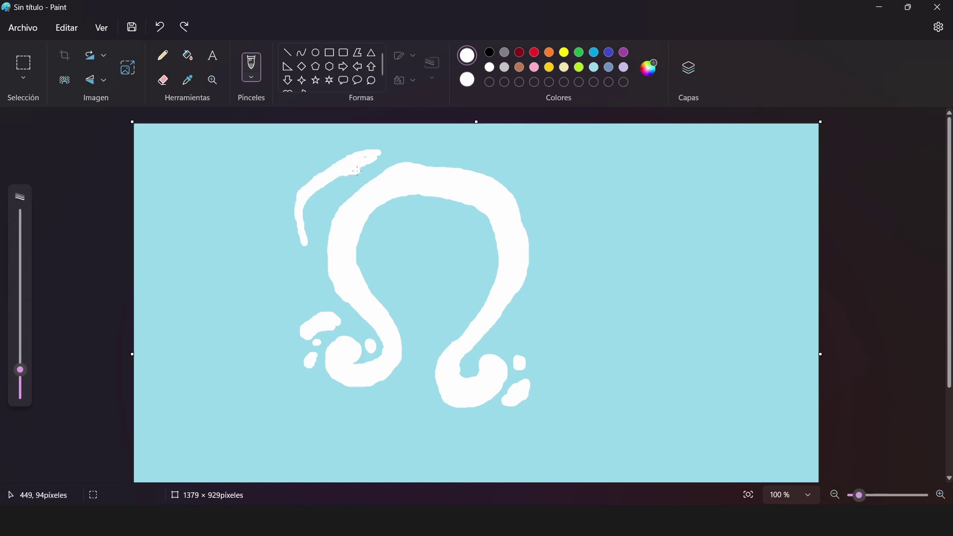
{"action": "mouse_move", "coordinate": [357, 170]}
{"action": "left_mouse_down"}
{"action": "mouse_move", "coordinate": [308, 203]}
{"action": "mouse_move", "coordinate": [296, 236]}
{"action": "mouse_move", "coordinate": [345, 182]}
{"action": "mouse_move", "coordinate": [305, 219]}
{"action": "mouse_move", "coordinate": [352, 156]}
{"action": "mouse_move", "coordinate": [302, 190]}
{"action": "mouse_move", "coordinate": [326, 167]}
{"action": "mouse_move", "coordinate": [305, 173]}
{"action": "mouse_move", "coordinate": [335, 157]}
{"action": "left_mouse_up"}
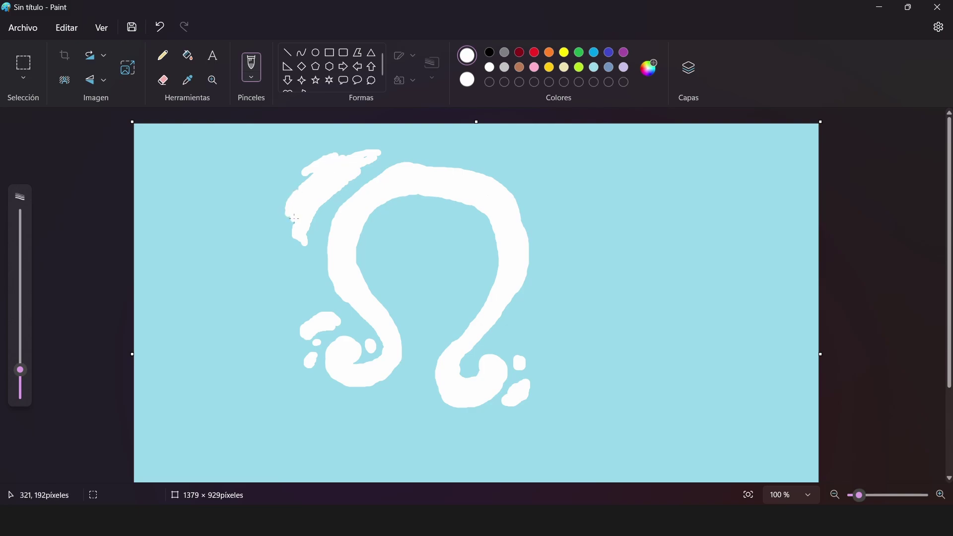
{"action": "left_click_drag", "start_coordinate": [314, 174], "coordinate": [336, 160]}
Step: Paint a long white accent outside the omega's right side, trim its outer edge with light turquoise, and return the brush to white
{"action": "mouse_move", "coordinate": [553, 247]}
{"action": "left_mouse_down"}
{"action": "mouse_move", "coordinate": [527, 304]}
{"action": "mouse_move", "coordinate": [529, 327]}
{"action": "mouse_move", "coordinate": [539, 311]}
{"action": "mouse_move", "coordinate": [527, 327]}
{"action": "mouse_move", "coordinate": [538, 304]}
{"action": "mouse_move", "coordinate": [526, 307]}
{"action": "mouse_move", "coordinate": [511, 326]}
{"action": "mouse_move", "coordinate": [546, 292]}
{"action": "mouse_move", "coordinate": [533, 303]}
{"action": "mouse_move", "coordinate": [565, 239]}
{"action": "mouse_move", "coordinate": [559, 256]}
{"action": "mouse_move", "coordinate": [554, 231]}
{"action": "mouse_move", "coordinate": [560, 250]}
{"action": "mouse_move", "coordinate": [542, 301]}
{"action": "mouse_move", "coordinate": [566, 247]}
{"action": "left_mouse_up"}
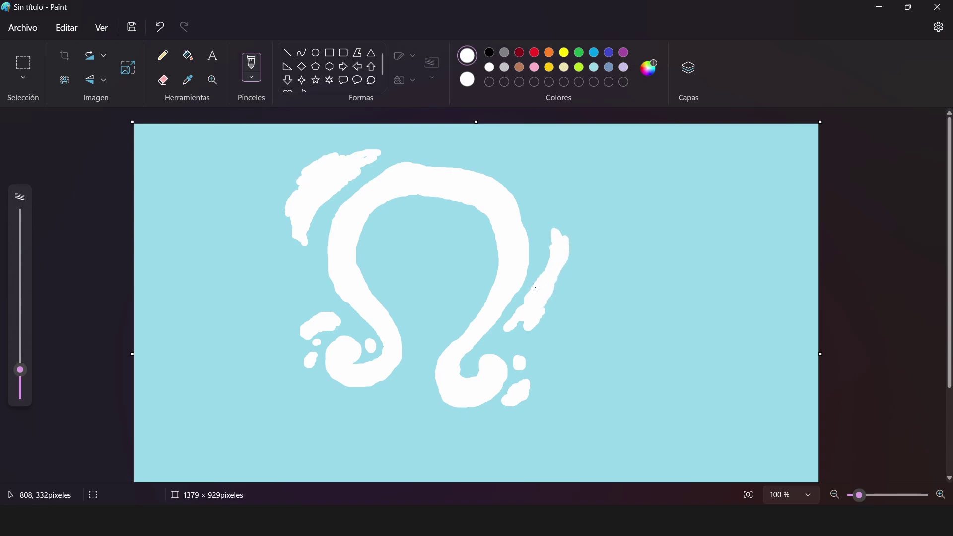
{"action": "mouse_move", "coordinate": [535, 288]}
{"action": "left_mouse_down"}
{"action": "mouse_move", "coordinate": [556, 244]}
{"action": "mouse_move", "coordinate": [547, 219]}
{"action": "mouse_move", "coordinate": [546, 260]}
{"action": "left_mouse_up"}
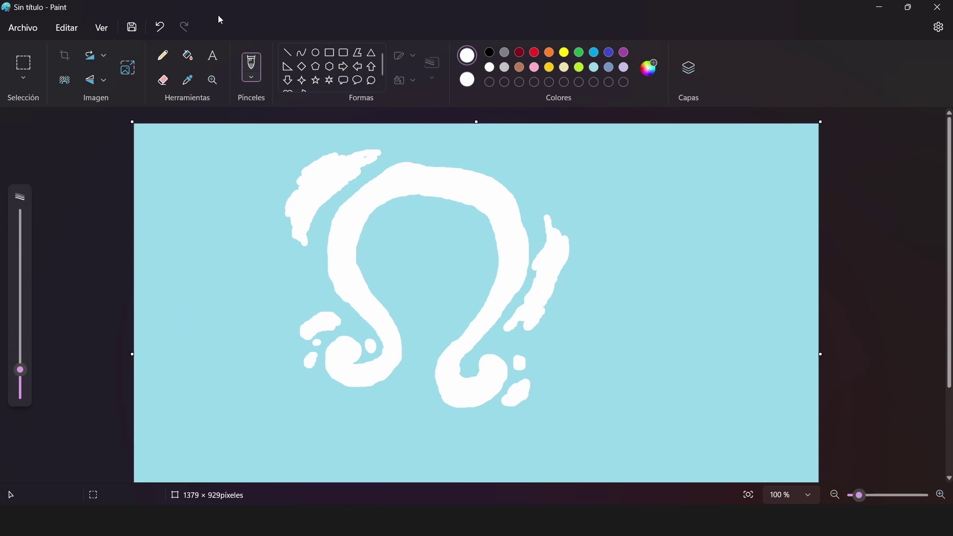
{"action": "left_click", "coordinate": [595, 67]}
{"action": "left_click_drag", "start_coordinate": [567, 236], "coordinate": [558, 266]}
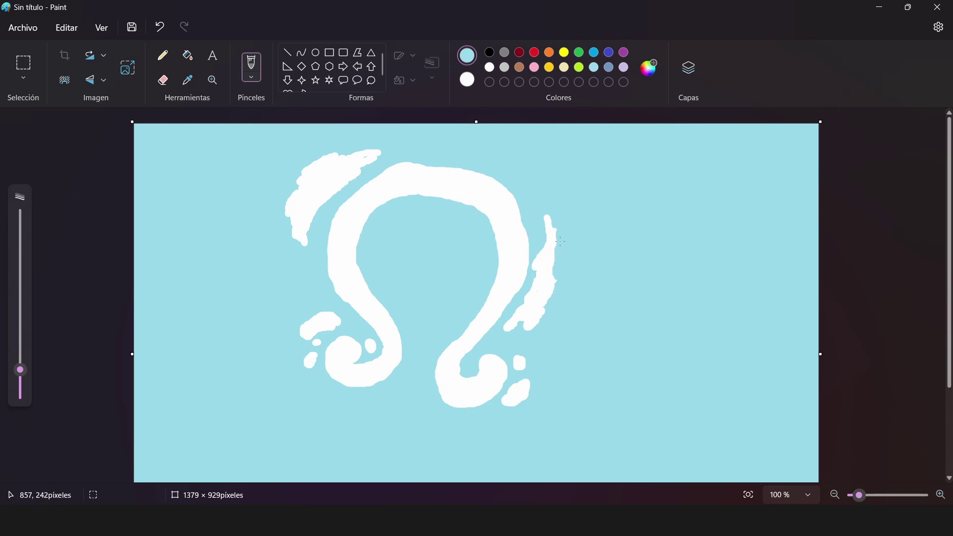
{"action": "left_click_drag", "start_coordinate": [560, 228], "coordinate": [555, 281]}
{"action": "key", "text": "ctrl+z"}
{"action": "left_click", "coordinate": [491, 69]}
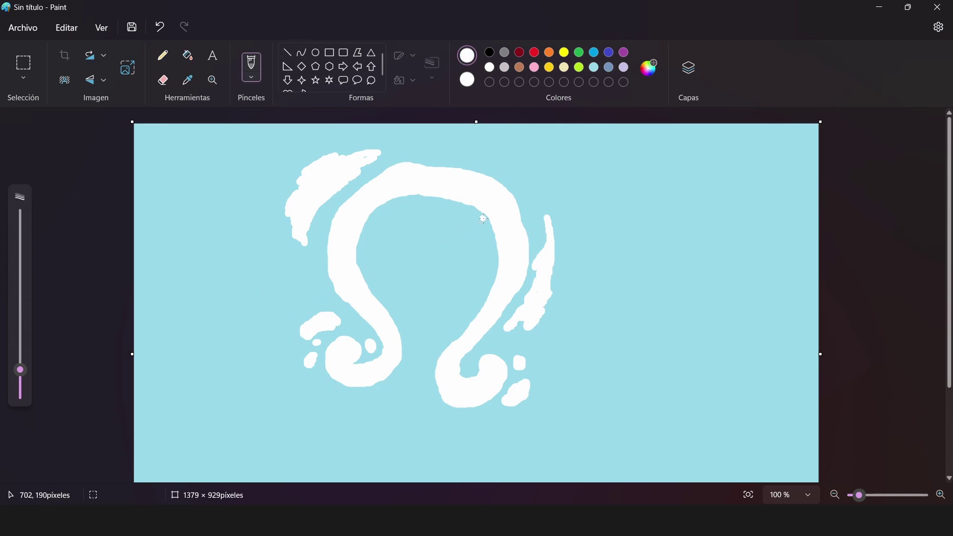
Step: Reduce the brush size and try small white accents inside the arch's right side and left of the right foot, undoing both
{"action": "left_click_drag", "start_coordinate": [20, 370], "coordinate": [20, 376]}
{"action": "mouse_move", "coordinate": [482, 229]}
{"action": "left_mouse_down"}
{"action": "mouse_move", "coordinate": [478, 257]}
{"action": "mouse_move", "coordinate": [476, 228]}
{"action": "left_mouse_up"}
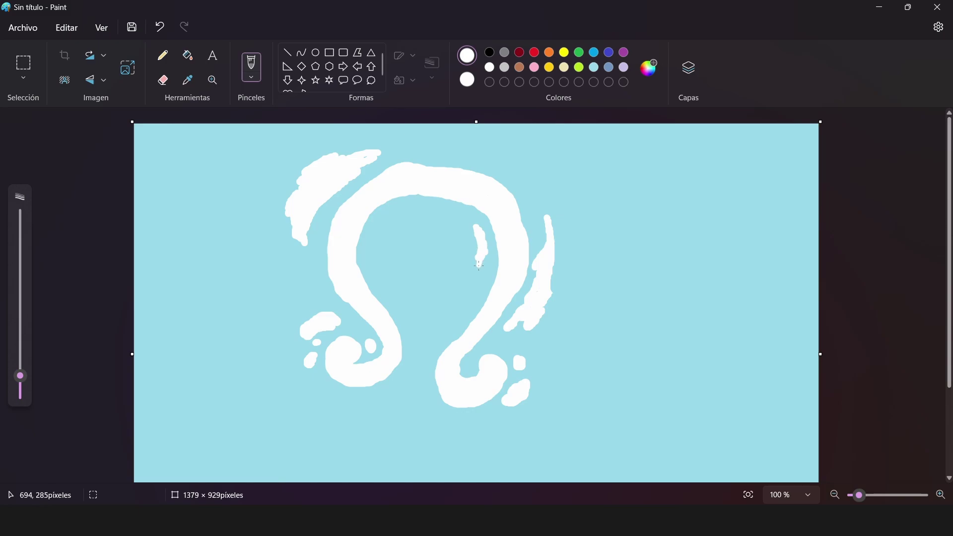
{"action": "left_click_drag", "start_coordinate": [479, 266], "coordinate": [476, 283]}
{"action": "left_click", "coordinate": [165, 28]}
{"action": "mouse_move", "coordinate": [428, 399]}
{"action": "left_mouse_down"}
{"action": "mouse_move", "coordinate": [428, 375]}
{"action": "mouse_move", "coordinate": [428, 404]}
{"action": "left_mouse_up"}
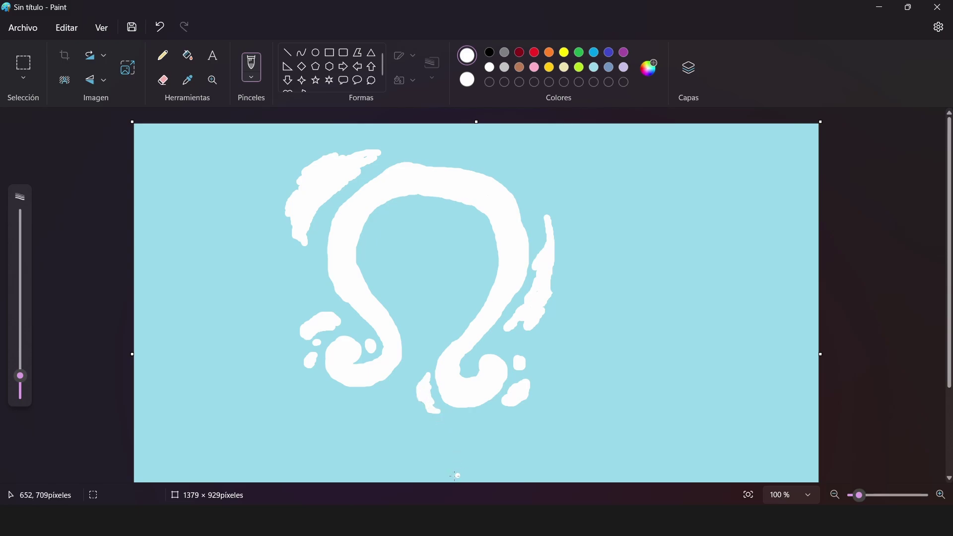
{"action": "left_click", "coordinate": [165, 25]}
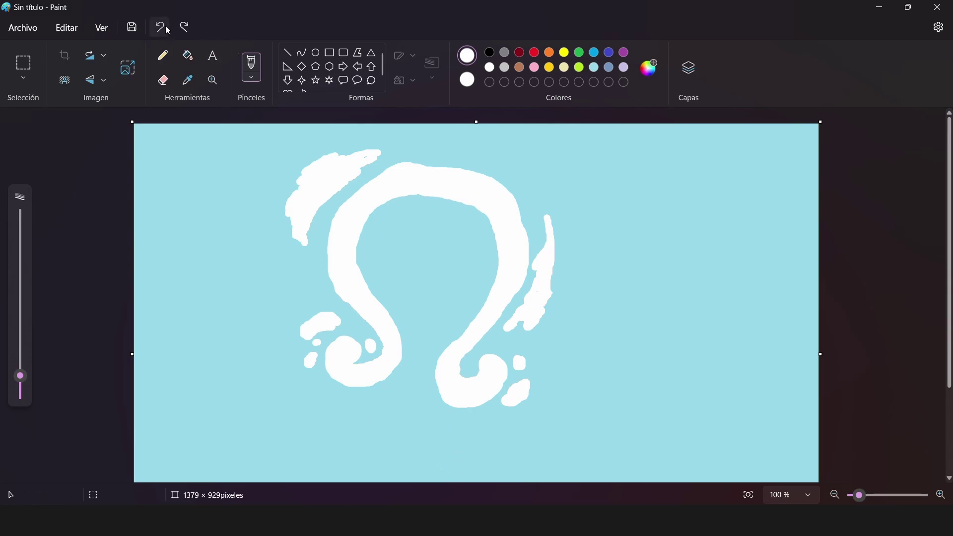
Step: Undo and redo recent edits to compare versions of the right-hand accent, ending on its untrimmed shape
{"action": "left_click", "coordinate": [165, 26]}
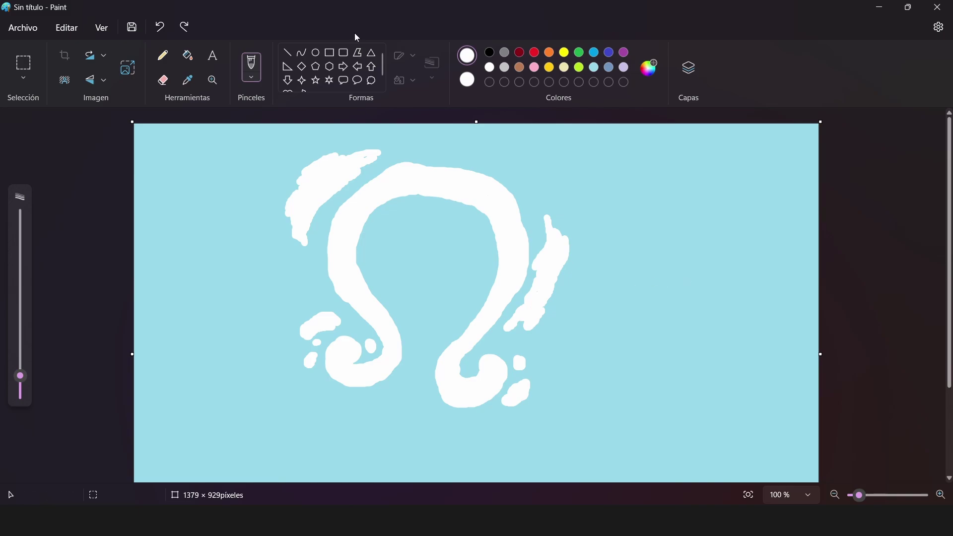
{"action": "left_click", "coordinate": [160, 27]}
{"action": "left_click", "coordinate": [184, 26]}
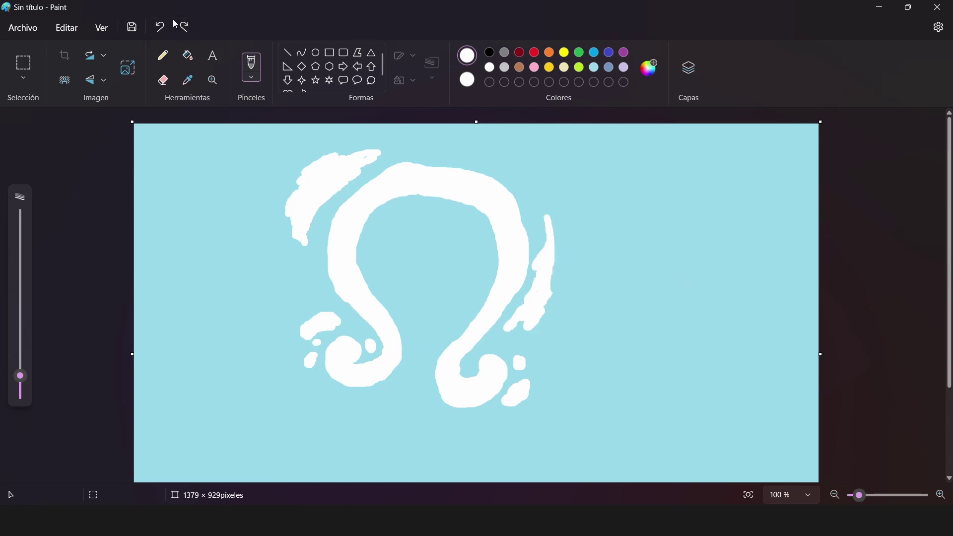
{"action": "left_click", "coordinate": [166, 27]}
{"action": "left_click", "coordinate": [167, 28]}
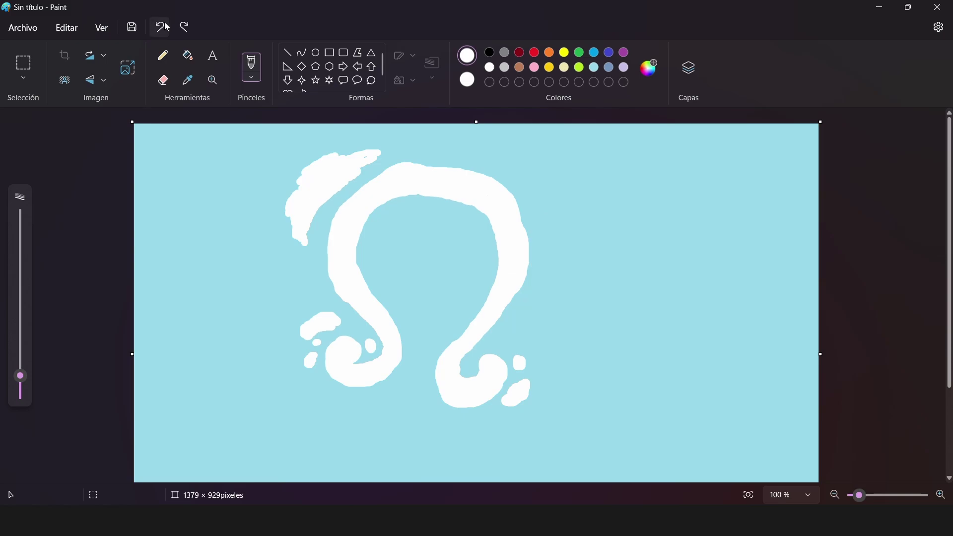
{"action": "left_click", "coordinate": [186, 27]}
{"action": "left_click", "coordinate": [187, 29]}
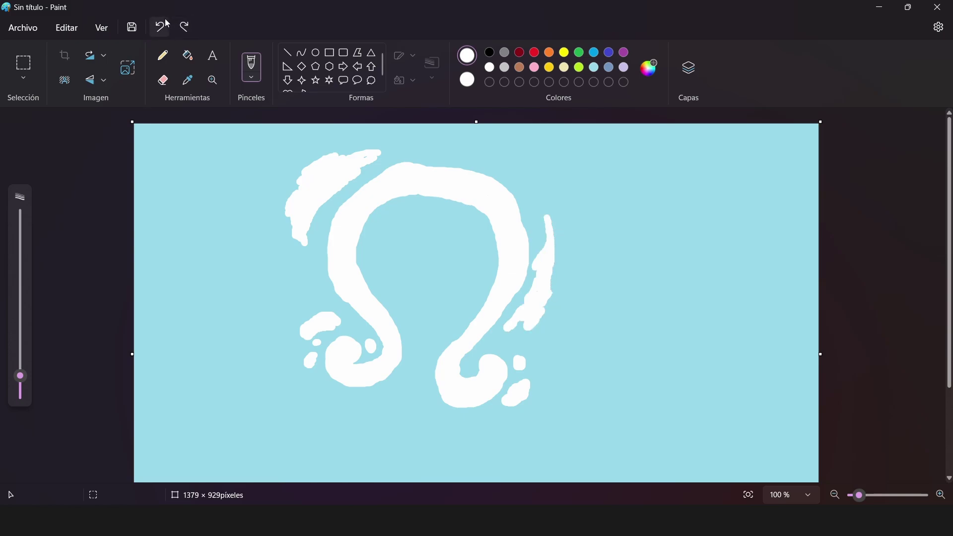
{"action": "left_click", "coordinate": [167, 27]}
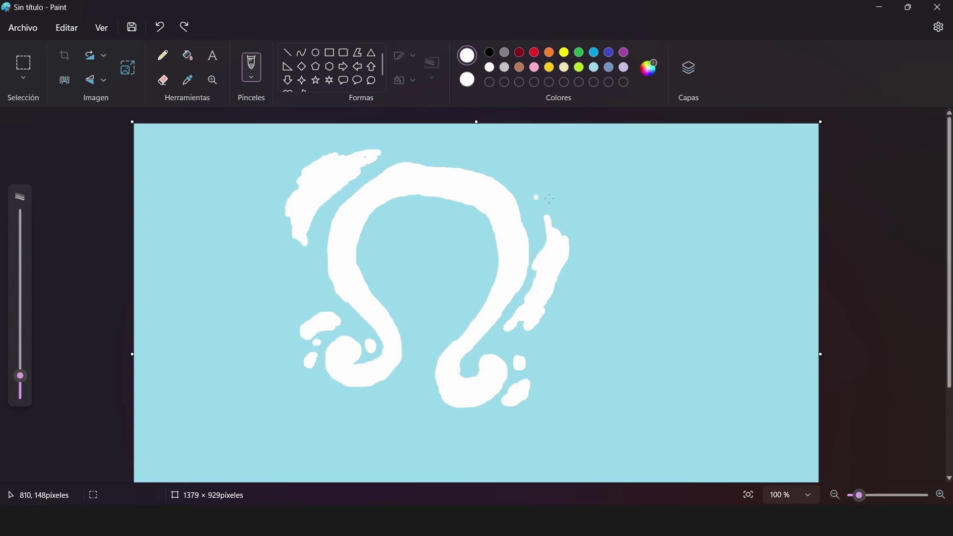
Step: Enlarge the brush and trim the right-hand accent's outer edge and lower inner tail with light turquoise
{"action": "left_click", "coordinate": [594, 68]}
{"action": "left_click_drag", "start_coordinate": [25, 368], "coordinate": [20, 367]}
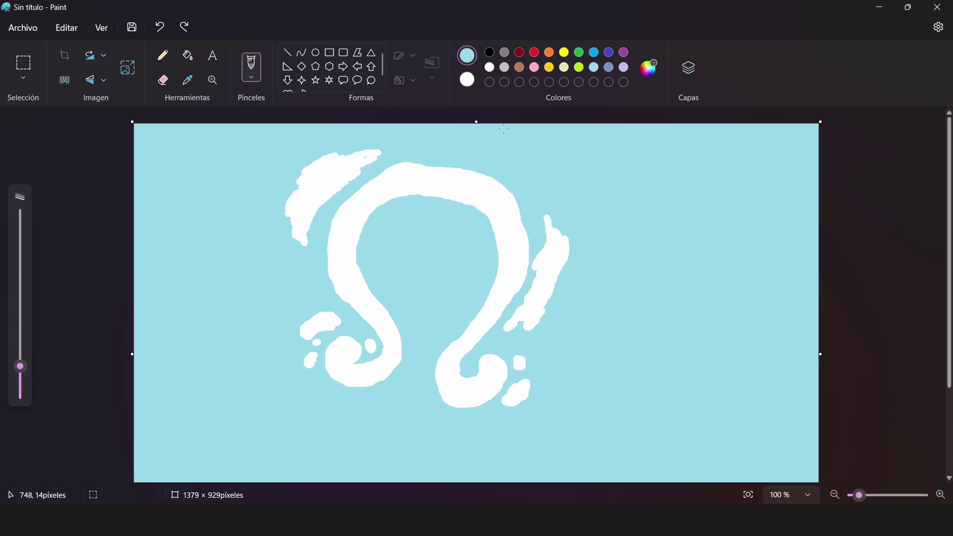
{"action": "mouse_move", "coordinate": [568, 237]}
{"action": "left_mouse_down"}
{"action": "mouse_move", "coordinate": [544, 308]}
{"action": "mouse_move", "coordinate": [567, 271]}
{"action": "mouse_move", "coordinate": [566, 240]}
{"action": "left_mouse_up"}
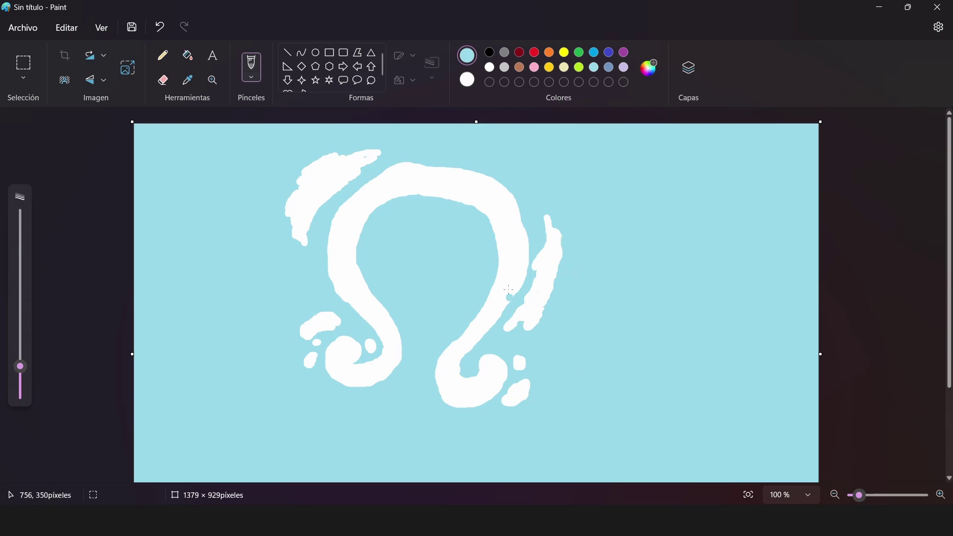
{"action": "left_click_drag", "start_coordinate": [508, 326], "coordinate": [534, 291]}
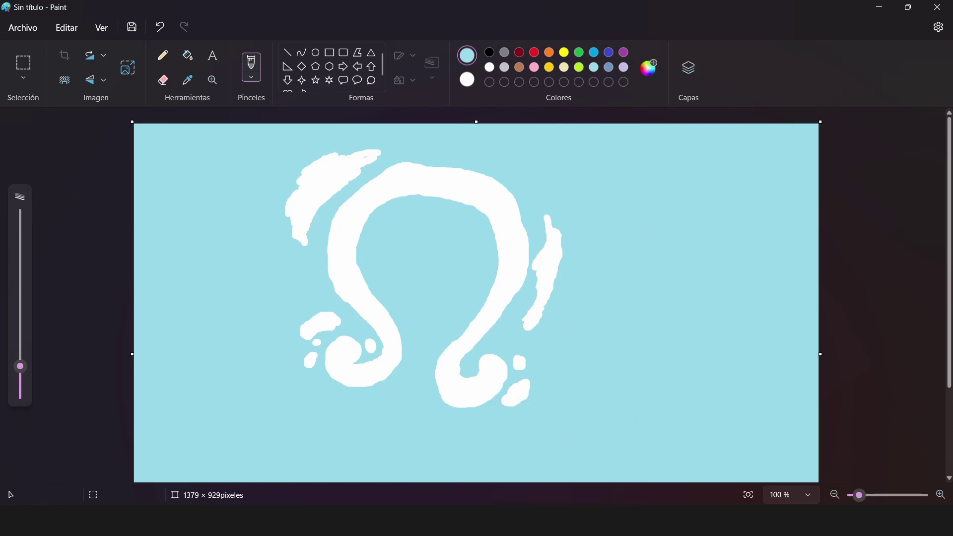
Step: Undo the accents outside the omega's right side and upper-left part, and set the brush color back to white
{"action": "left_click", "coordinate": [165, 28]}
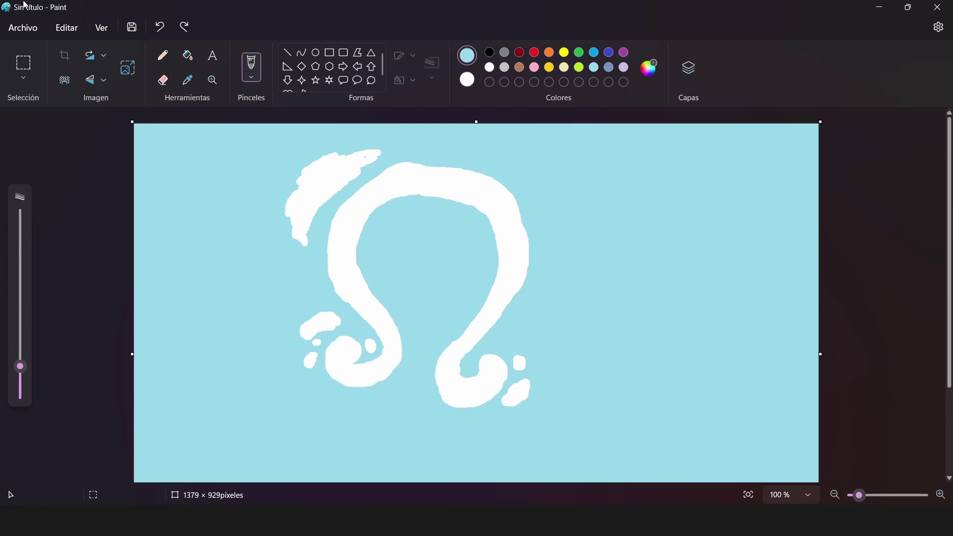
{"action": "left_click", "coordinate": [490, 67]}
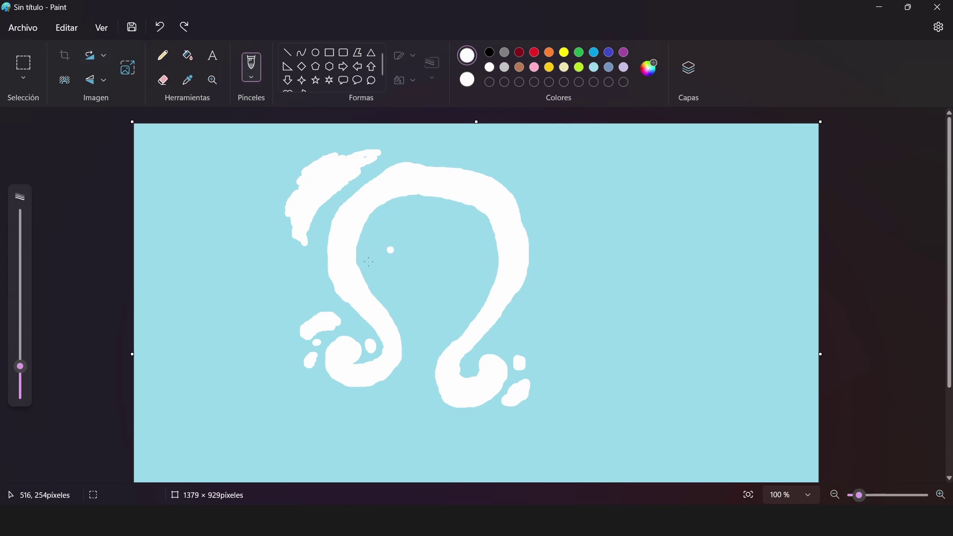
{"action": "mouse_move", "coordinate": [316, 264]}
{"action": "left_mouse_down"}
{"action": "mouse_move", "coordinate": [320, 287]}
{"action": "mouse_move", "coordinate": [319, 261]}
{"action": "left_mouse_up"}
{"action": "left_click", "coordinate": [236, 201]}
{"action": "left_click", "coordinate": [160, 26]}
{"action": "left_click", "coordinate": [160, 27]}
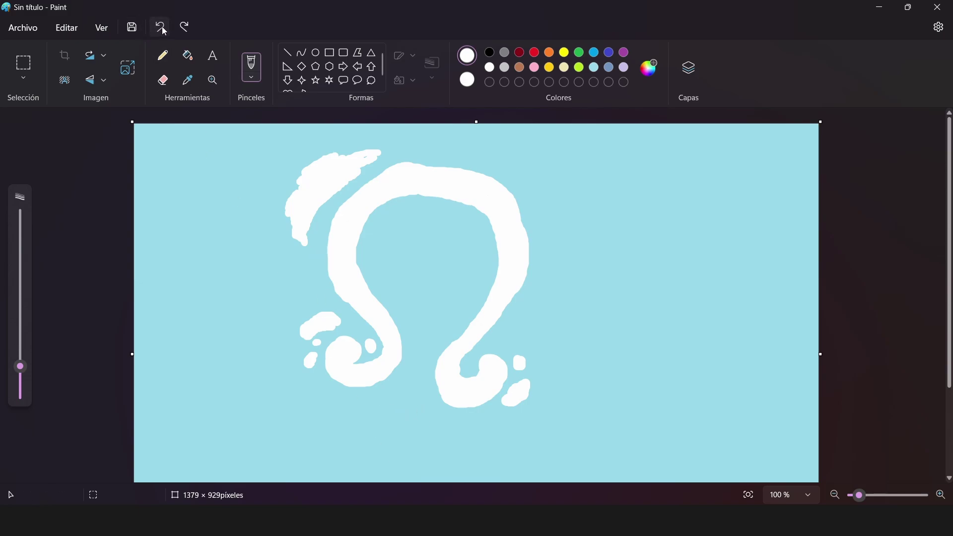
{"action": "left_click", "coordinate": [161, 26]}
{"action": "left_click", "coordinate": [163, 26]}
Step: Paint a shorter, thick curved white accent outside the arch's upper-left part, undoing the first attempt
{"action": "mouse_move", "coordinate": [351, 170]}
{"action": "left_mouse_down"}
{"action": "mouse_move", "coordinate": [307, 230]}
{"action": "mouse_move", "coordinate": [339, 190]}
{"action": "mouse_move", "coordinate": [298, 238]}
{"action": "mouse_move", "coordinate": [351, 179]}
{"action": "mouse_move", "coordinate": [335, 179]}
{"action": "mouse_move", "coordinate": [308, 223]}
{"action": "mouse_move", "coordinate": [323, 196]}
{"action": "mouse_move", "coordinate": [342, 185]}
{"action": "mouse_move", "coordinate": [313, 214]}
{"action": "mouse_move", "coordinate": [359, 176]}
{"action": "mouse_move", "coordinate": [343, 186]}
{"action": "mouse_move", "coordinate": [342, 168]}
{"action": "mouse_move", "coordinate": [325, 194]}
{"action": "left_mouse_up"}
{"action": "left_click", "coordinate": [159, 27]}
{"action": "left_click", "coordinate": [160, 26]}
{"action": "mouse_move", "coordinate": [330, 185]}
{"action": "left_mouse_down"}
{"action": "mouse_move", "coordinate": [366, 153]}
{"action": "mouse_move", "coordinate": [386, 154]}
{"action": "mouse_move", "coordinate": [364, 166]}
{"action": "left_mouse_up"}
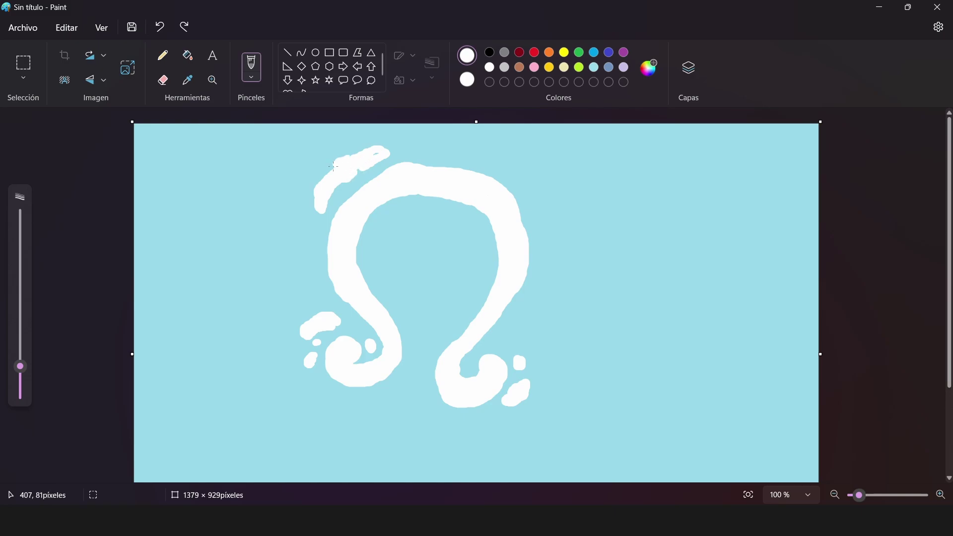
{"action": "left_click_drag", "start_coordinate": [342, 159], "coordinate": [324, 172]}
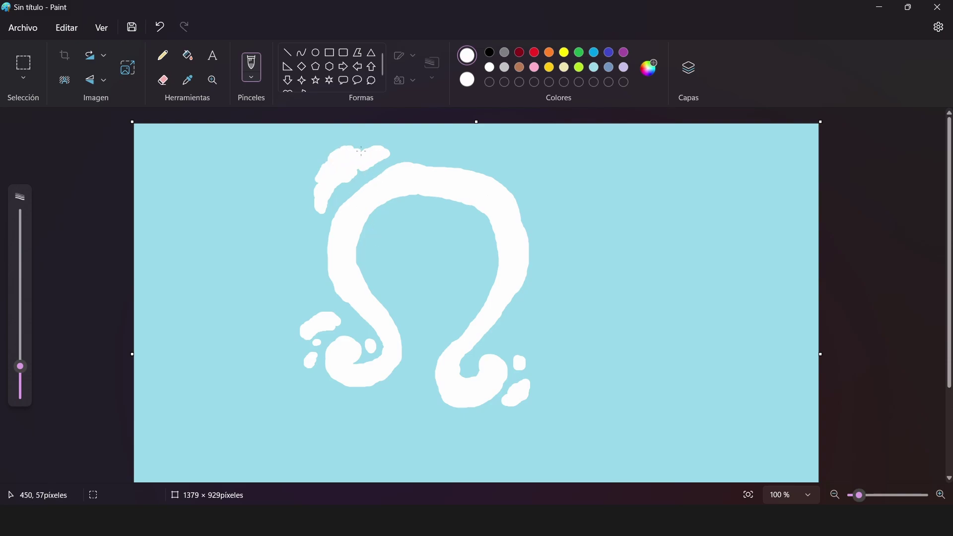
Step: Paint a curved white accent with tapered ends outside the omega's right side, undoing a stray mark
{"action": "left_click", "coordinate": [561, 356]}
{"action": "key", "text": "ctrl+z"}
{"action": "mouse_move", "coordinate": [530, 306]}
{"action": "left_mouse_down"}
{"action": "mouse_move", "coordinate": [558, 243]}
{"action": "mouse_move", "coordinate": [532, 300]}
{"action": "mouse_move", "coordinate": [561, 260]}
{"action": "mouse_move", "coordinate": [536, 295]}
{"action": "mouse_move", "coordinate": [566, 269]}
{"action": "mouse_move", "coordinate": [556, 292]}
{"action": "left_mouse_up"}
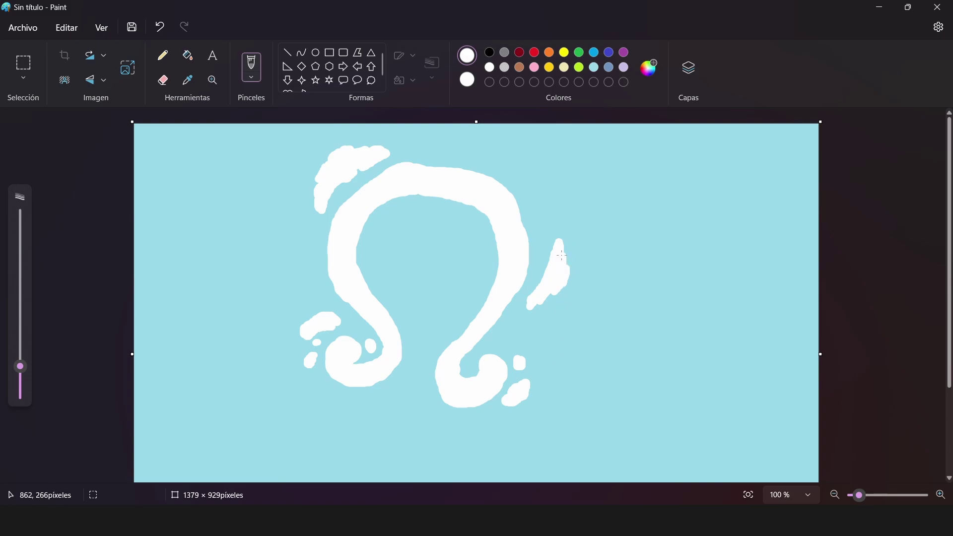
{"action": "mouse_move", "coordinate": [562, 256]}
{"action": "left_mouse_down"}
{"action": "mouse_move", "coordinate": [554, 230]}
{"action": "mouse_move", "coordinate": [559, 241]}
{"action": "left_mouse_up"}
{"action": "left_click_drag", "start_coordinate": [547, 270], "coordinate": [549, 259]}
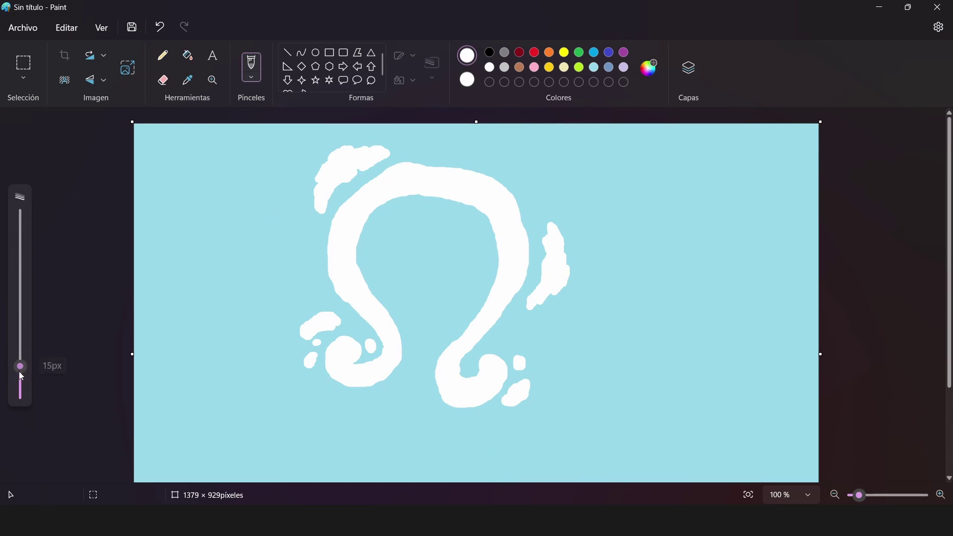
Step: Reduce the brush size and paint small white droplets near the right accent's lower end and both ends of the upper-left accent
{"action": "left_click_drag", "start_coordinate": [20, 368], "coordinate": [20, 377]}
{"action": "left_click_drag", "start_coordinate": [542, 317], "coordinate": [542, 318]}
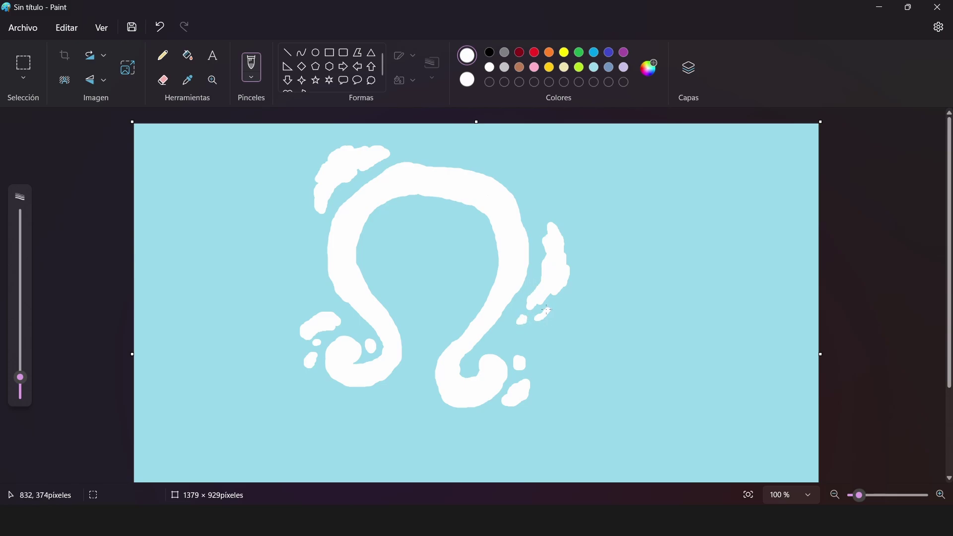
{"action": "left_click_drag", "start_coordinate": [548, 309], "coordinate": [532, 318]}
{"action": "left_click_drag", "start_coordinate": [310, 188], "coordinate": [303, 200]}
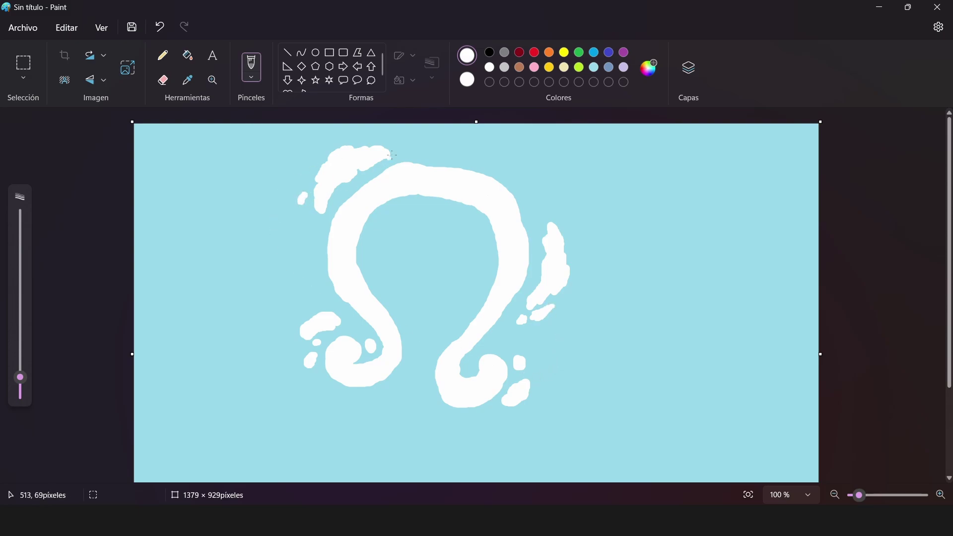
{"action": "left_click_drag", "start_coordinate": [378, 138], "coordinate": [383, 140]}
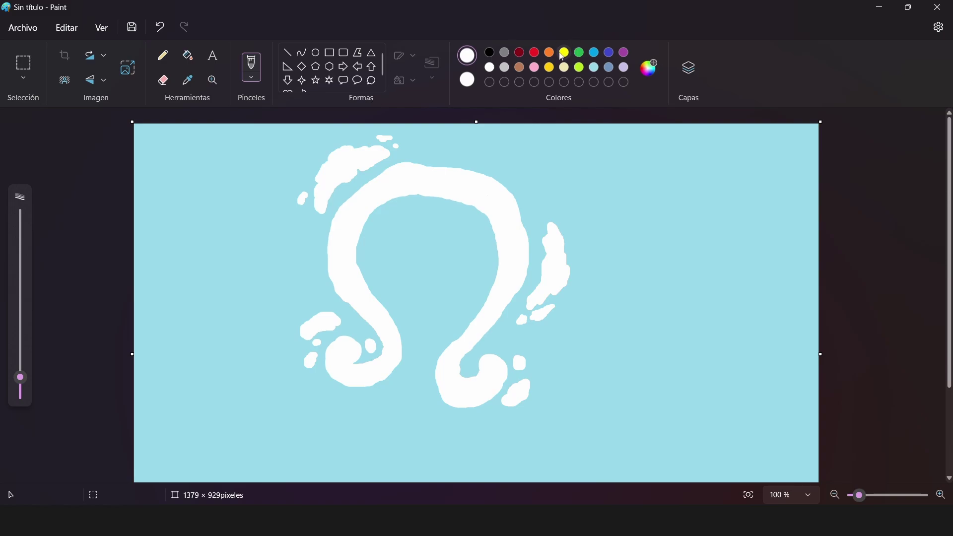
Step: Extend the canvas upward to a height of 981 pixels and fill the new white strip with light turquoise
{"action": "left_click", "coordinate": [535, 67]}
{"action": "left_click_drag", "start_coordinate": [476, 118], "coordinate": [473, 93]}
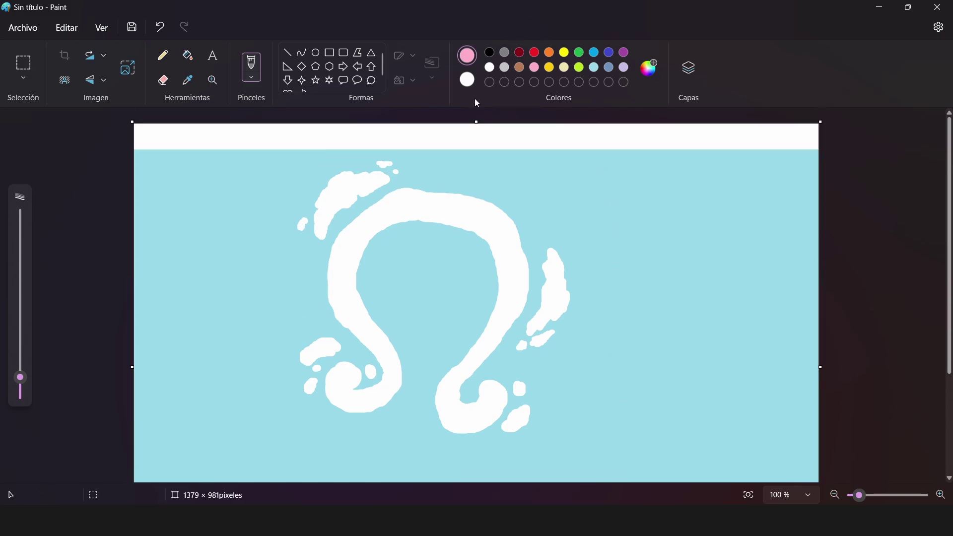
{"action": "left_click", "coordinate": [188, 55]}
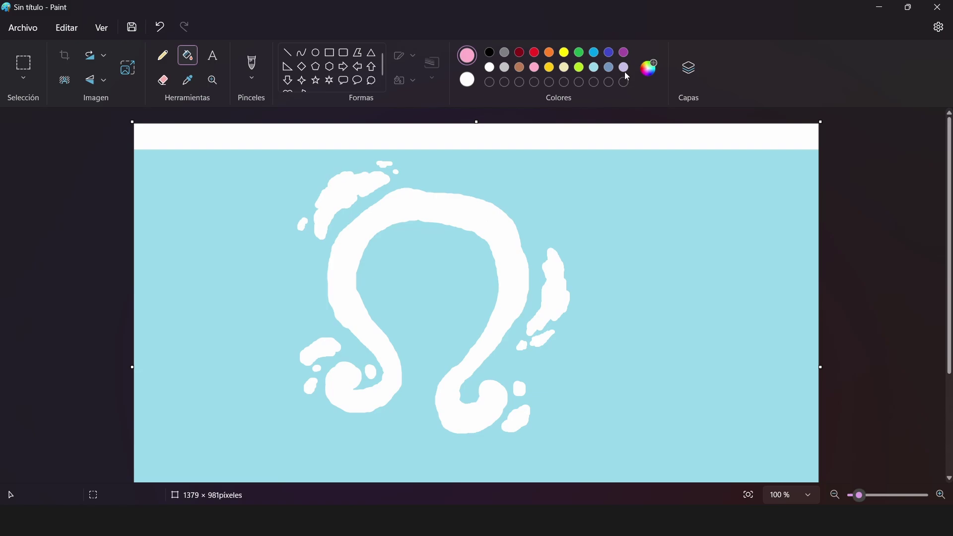
{"action": "left_click", "coordinate": [594, 67]}
{"action": "left_click", "coordinate": [605, 132]}
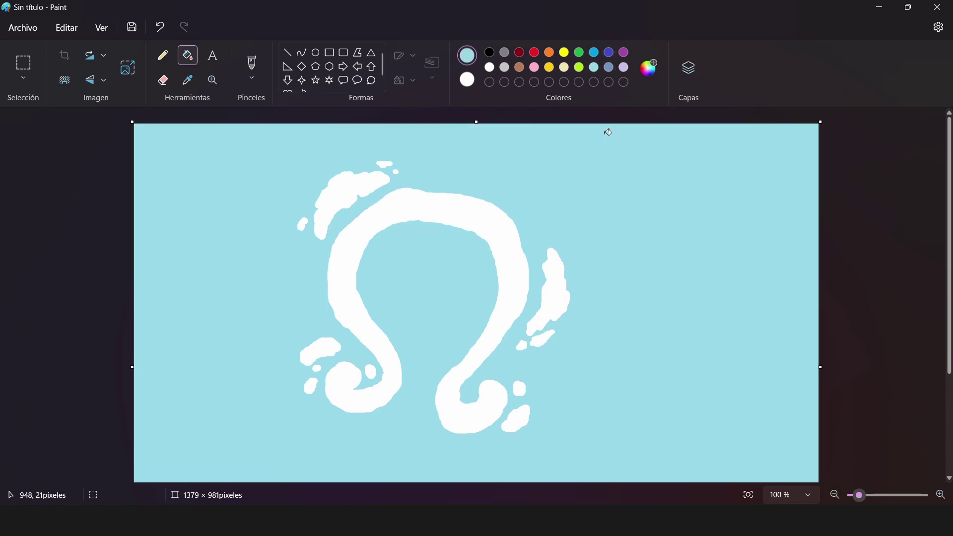
Step: Set the color to pink, switch back to the brush, and increase its size
{"action": "left_click", "coordinate": [535, 67]}
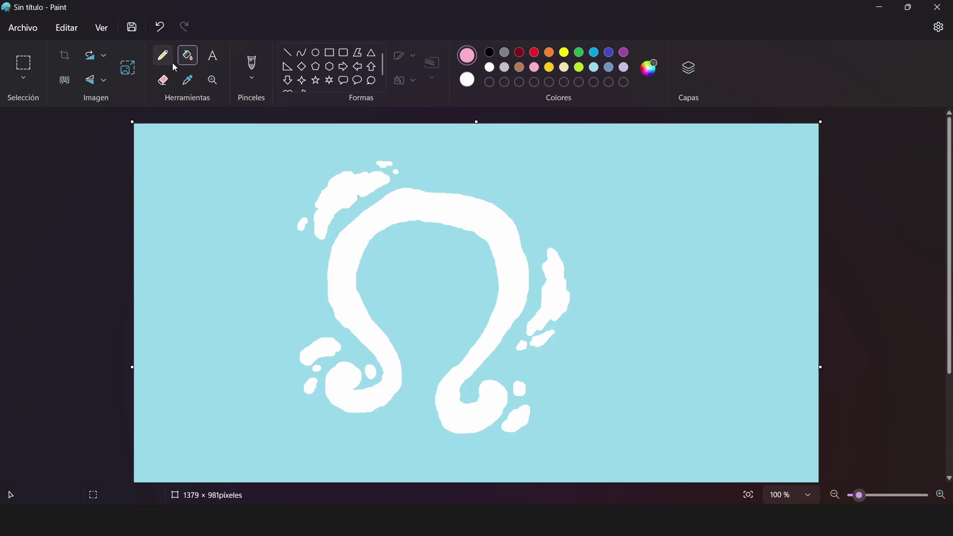
{"action": "left_click", "coordinate": [262, 67]}
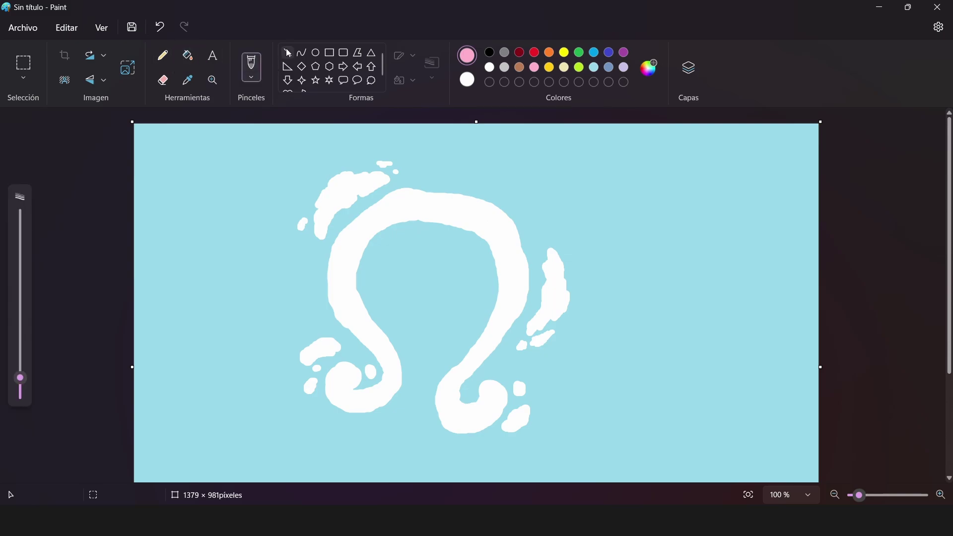
{"action": "left_click_drag", "start_coordinate": [22, 378], "coordinate": [23, 368]}
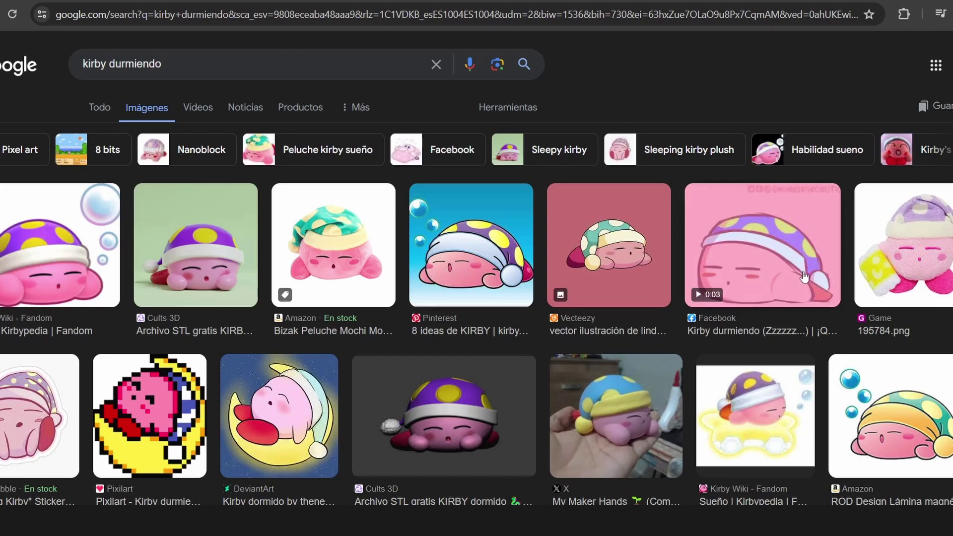
Step: Open the sleeping Kirby reference image with the orange-and-green hat, and paint Kirby's pink oval body on the omega's upper arch
{"action": "scroll", "coordinate": [890, 405], "scroll_direction": "down", "scroll_amount": 3}
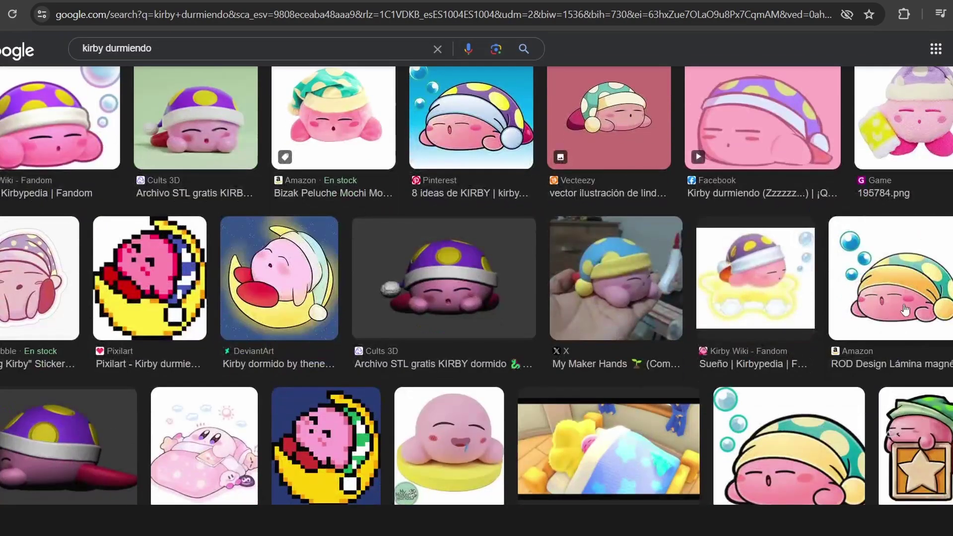
{"action": "left_click", "coordinate": [905, 310]}
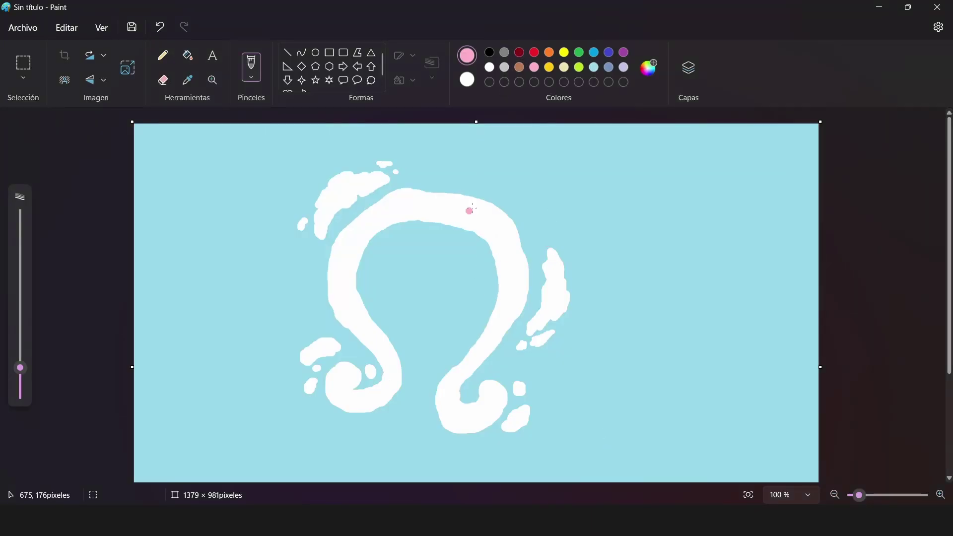
{"action": "mouse_move", "coordinate": [471, 191]}
{"action": "left_mouse_down"}
{"action": "mouse_move", "coordinate": [487, 198]}
{"action": "mouse_move", "coordinate": [483, 189]}
{"action": "mouse_move", "coordinate": [474, 195]}
{"action": "left_mouse_up"}
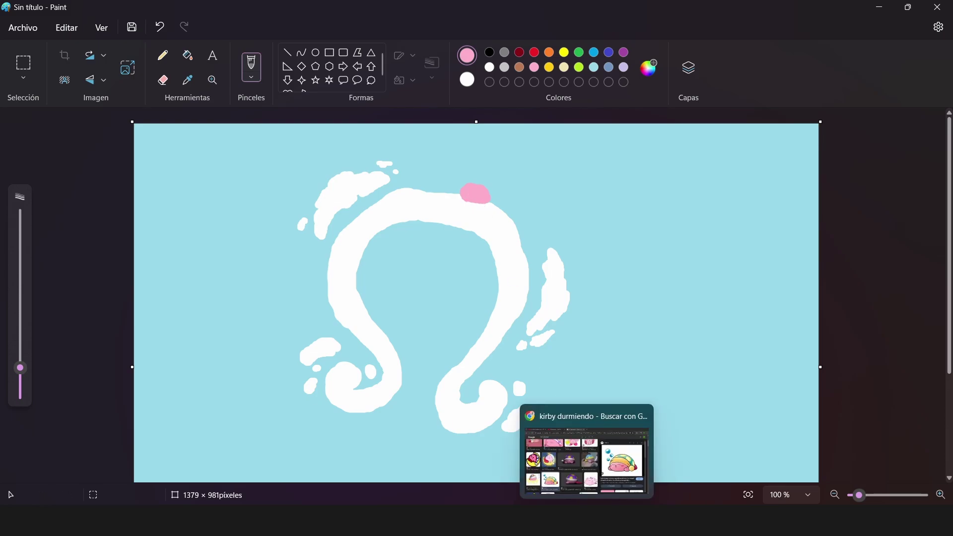
{"action": "left_click", "coordinate": [587, 522]}
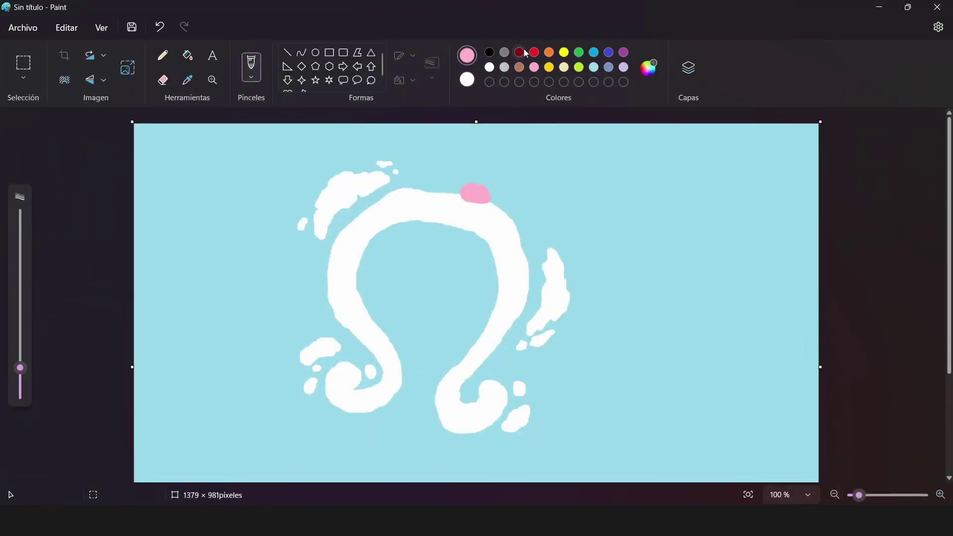
Step: Mix the custom raspberry color #BF1E52 from dark red and paint Kirby's lower foot at the body's right end
{"action": "left_click", "coordinate": [521, 52]}
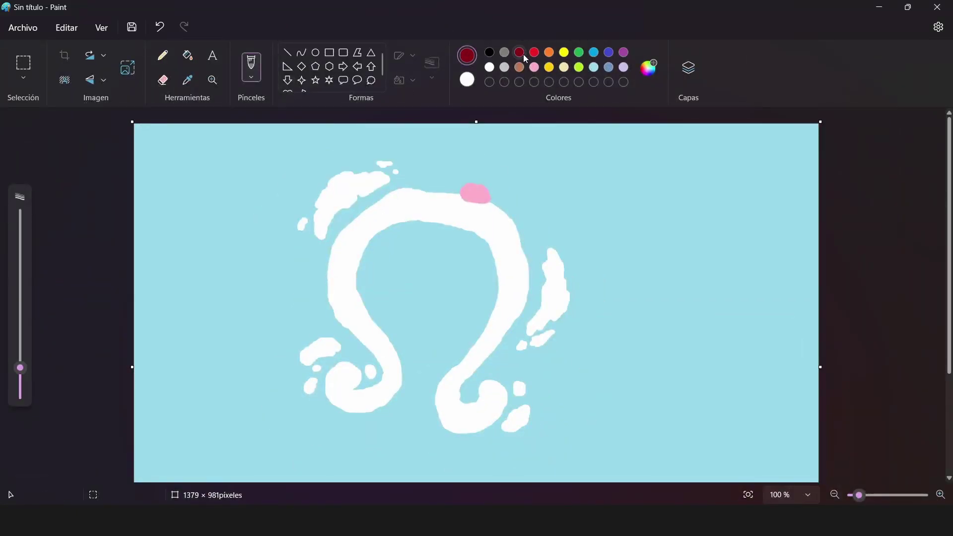
{"action": "left_click", "coordinate": [649, 69]}
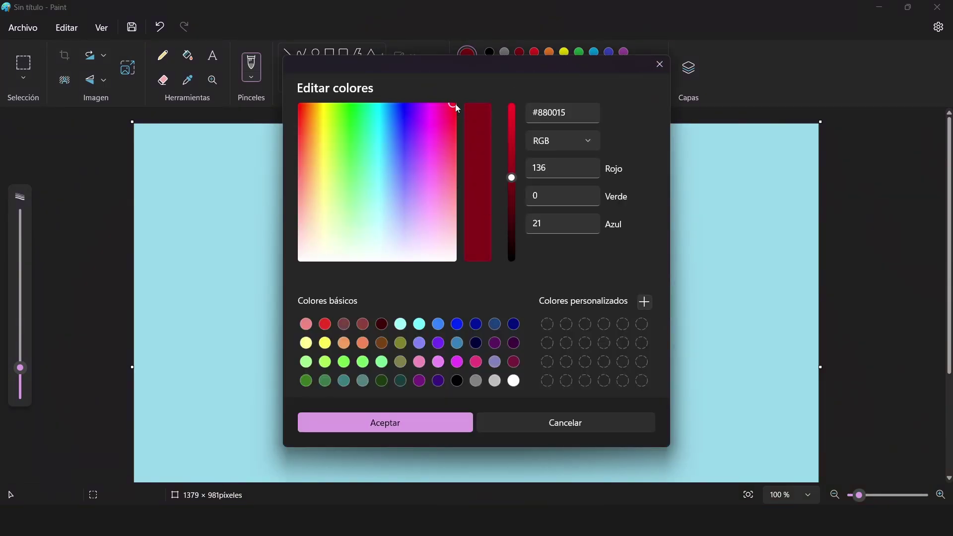
{"action": "left_click_drag", "start_coordinate": [456, 106], "coordinate": [451, 133]}
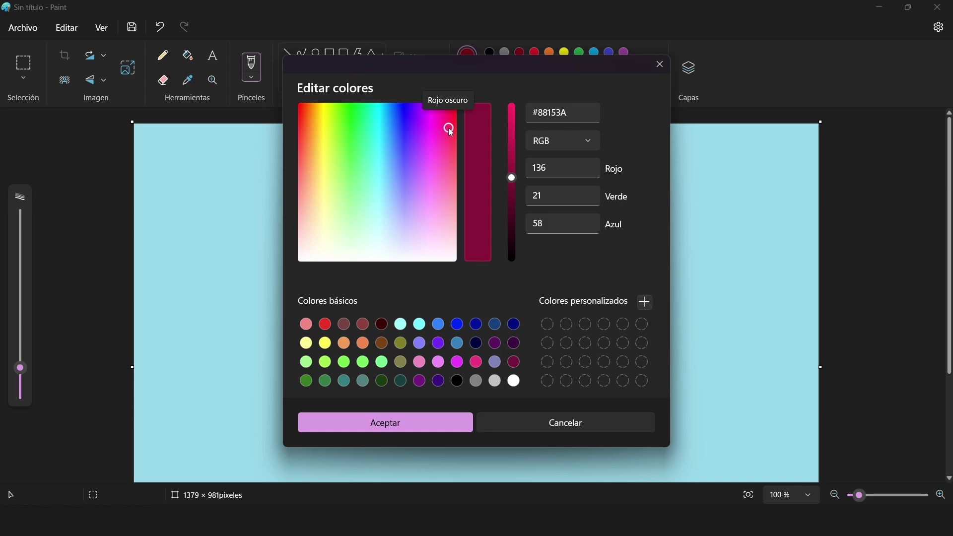
{"action": "left_click_drag", "start_coordinate": [518, 174], "coordinate": [529, 147]}
{"action": "left_click", "coordinate": [435, 415]}
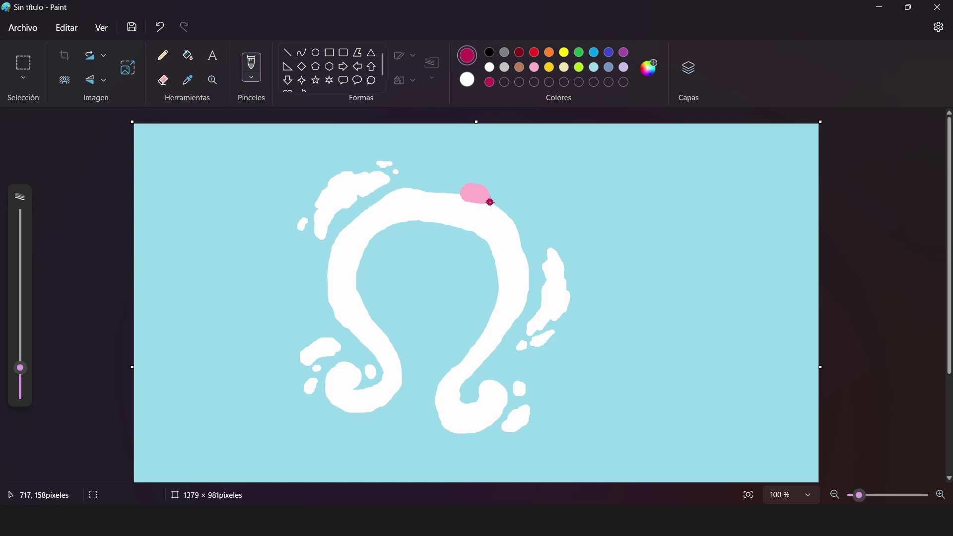
{"action": "left_click_drag", "start_coordinate": [492, 202], "coordinate": [489, 201]}
Step: Paint a second foot in dark red above the raspberry one, and trim the feet where they overlap the body with pink
{"action": "left_click", "coordinate": [535, 67]}
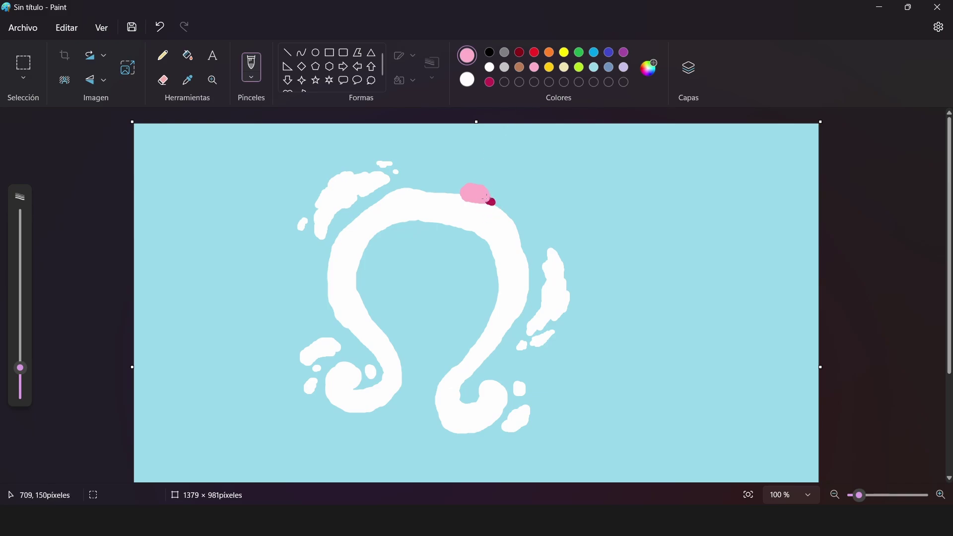
{"action": "left_click", "coordinate": [520, 52]}
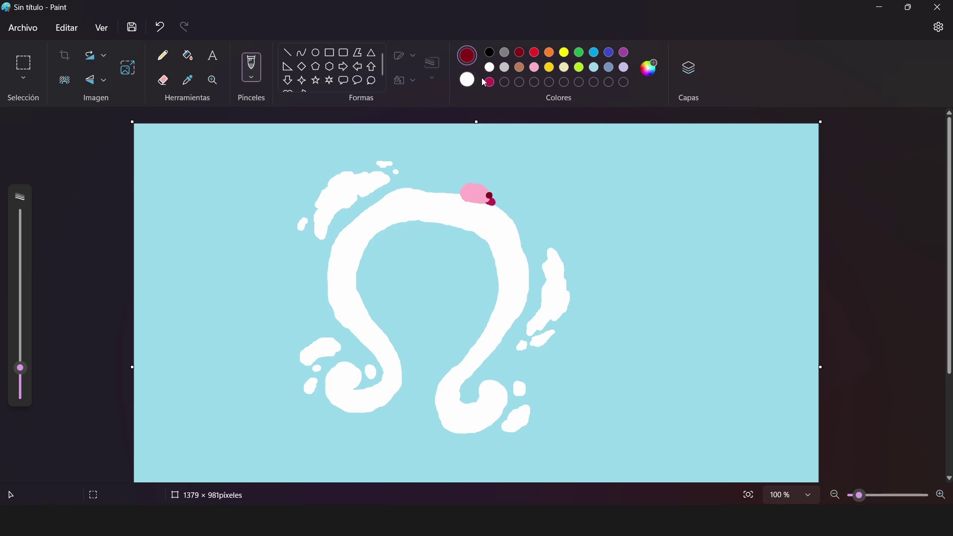
{"action": "left_click", "coordinate": [534, 67]}
{"action": "left_click", "coordinate": [164, 27]}
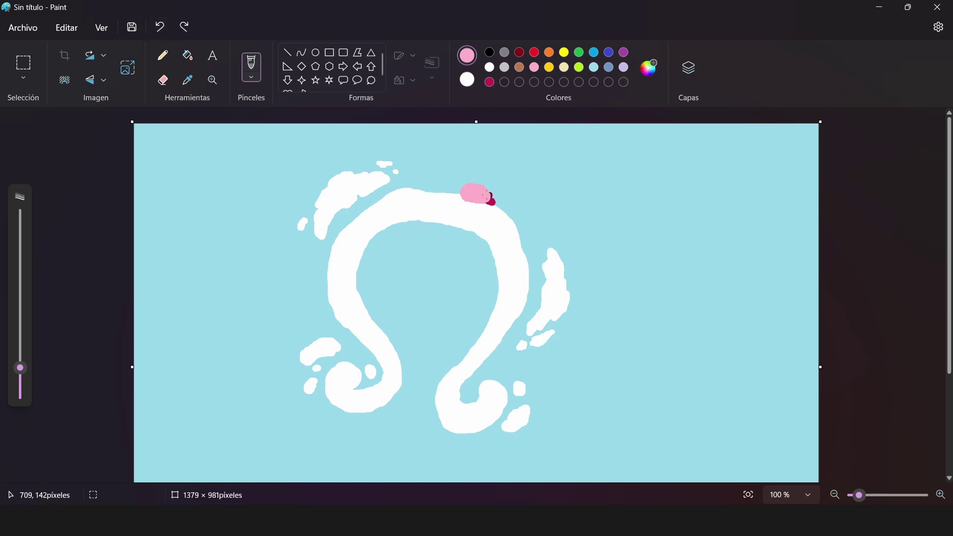
{"action": "left_click", "coordinate": [486, 199]}
Step: Try drawing Kirby's two closed eyes in black with the pencil, redoing the left one
{"action": "left_click", "coordinate": [490, 52]}
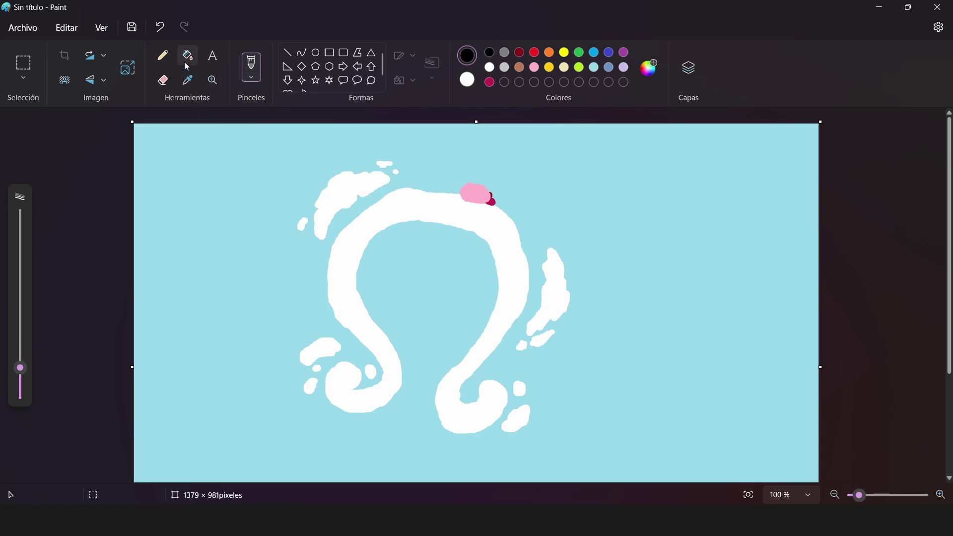
{"action": "left_click", "coordinate": [163, 55]}
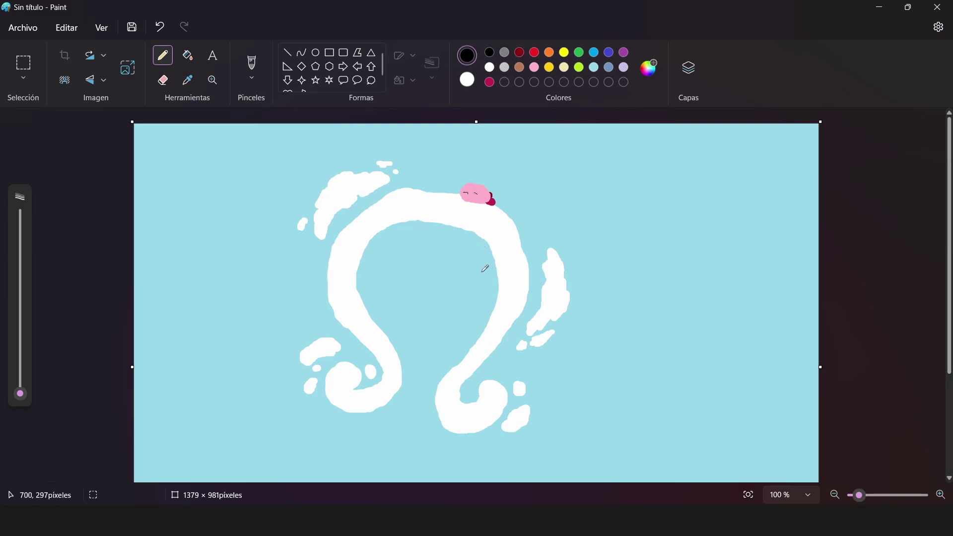
{"action": "left_click", "coordinate": [166, 30]}
{"action": "left_click_drag", "start_coordinate": [463, 191], "coordinate": [467, 191]}
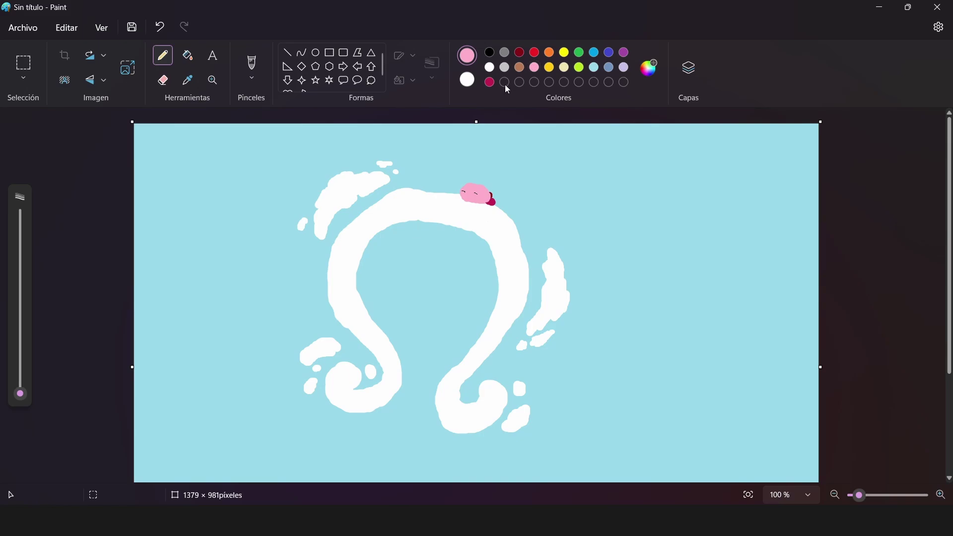
Step: Mix the lighter custom pink #D64C8F from the raspberry color
{"action": "left_click", "coordinate": [490, 83]}
{"action": "left_click", "coordinate": [649, 70]}
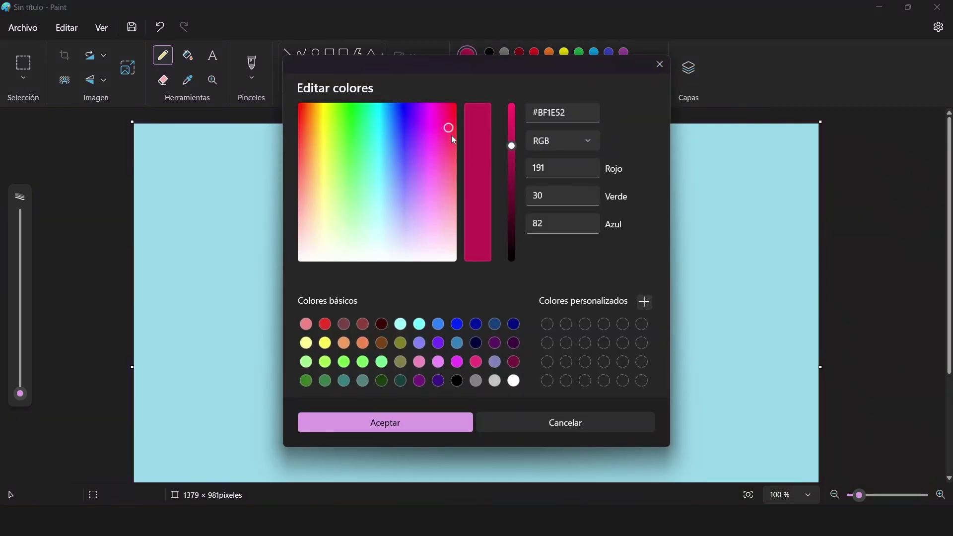
{"action": "left_click_drag", "start_coordinate": [446, 130], "coordinate": [445, 159]}
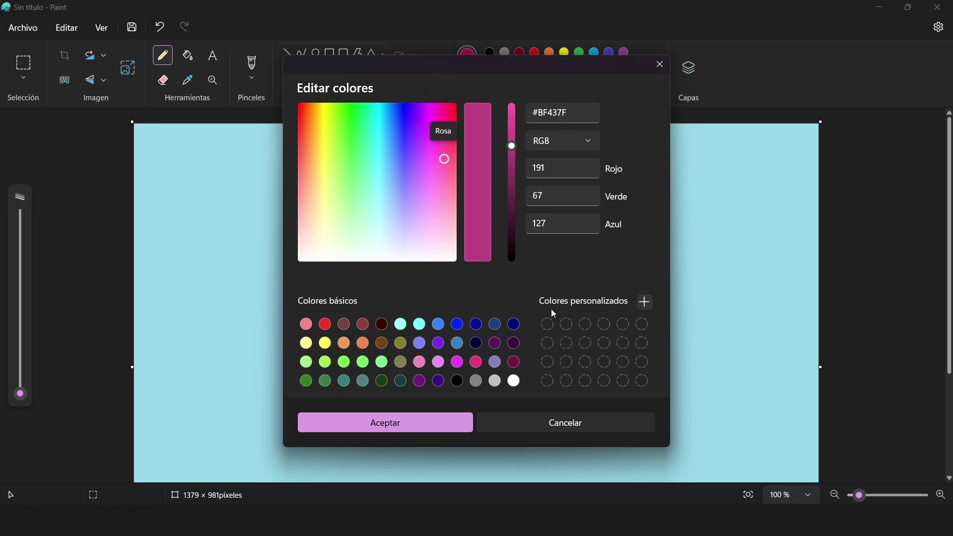
{"action": "left_click_drag", "start_coordinate": [512, 144], "coordinate": [513, 131]}
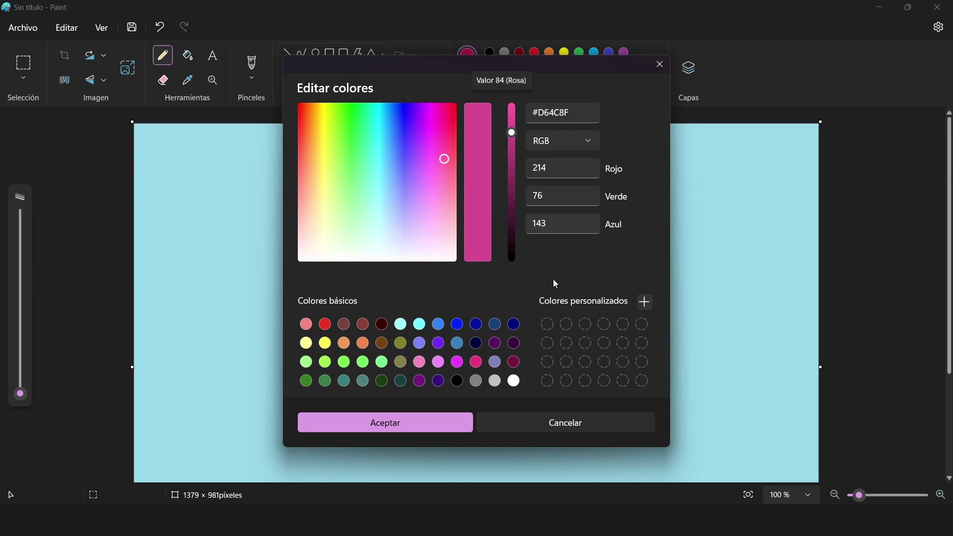
{"action": "left_click", "coordinate": [464, 423]}
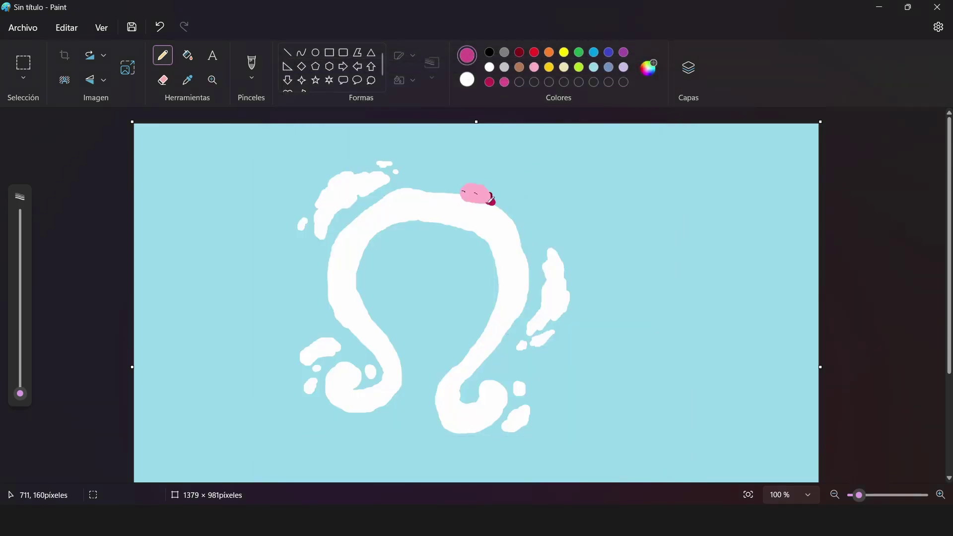
Step: Try painting Kirby's cheeks in the custom pink with a smaller brush, and undo the cheeks and eyes
{"action": "left_click", "coordinate": [251, 65]}
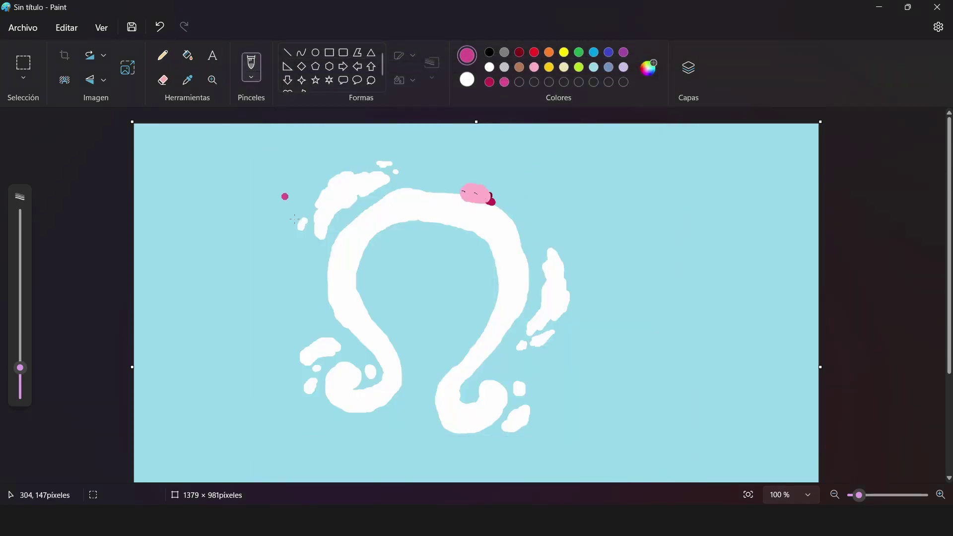
{"action": "left_click_drag", "start_coordinate": [20, 370], "coordinate": [20, 382]}
{"action": "left_click", "coordinate": [466, 200]}
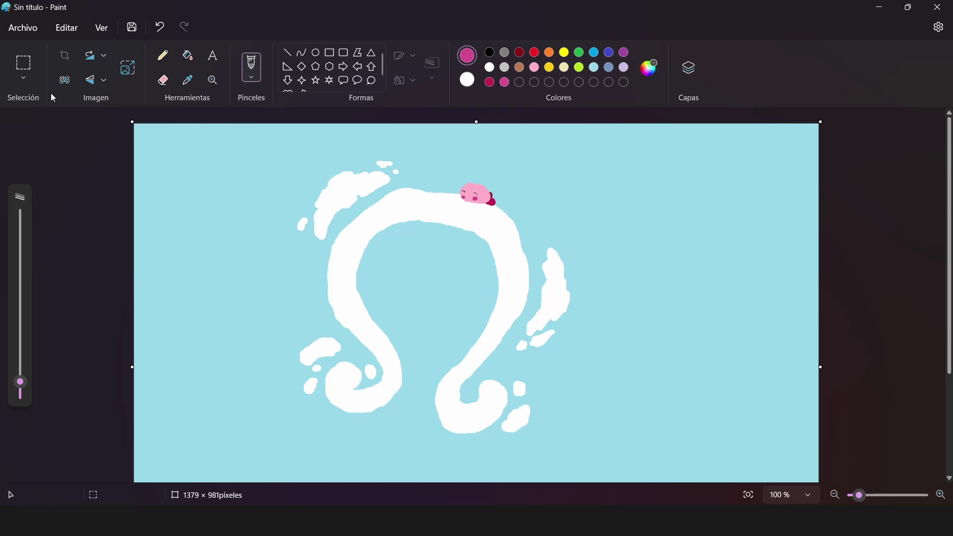
{"action": "left_click", "coordinate": [160, 28]}
Step: Check the face details of the sleeping Kirby reference image in Chrome against the painting
{"action": "key", "text": "alt+Tab"}
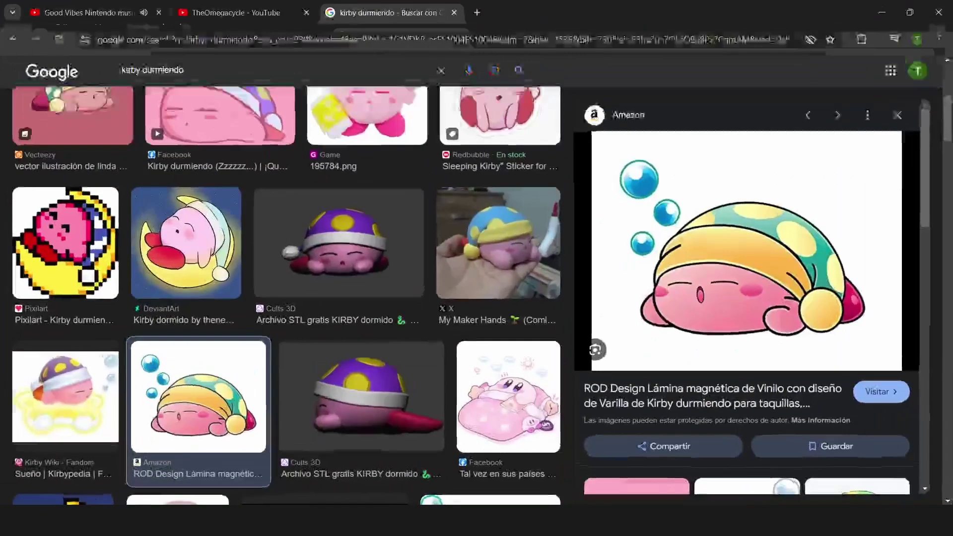
{"action": "key", "text": "alt+Tab"}
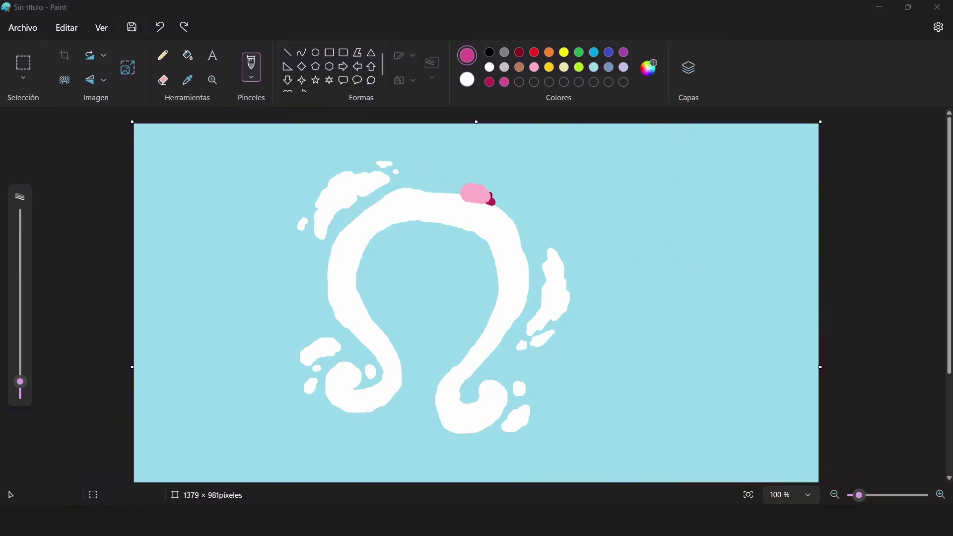
{"action": "key", "text": "alt+Tab"}
{"action": "key", "text": "alt+Tab"}
Step: Try a small pencil mark on Kirby's face in the custom pink, and undo it
{"action": "left_click", "coordinate": [164, 55]}
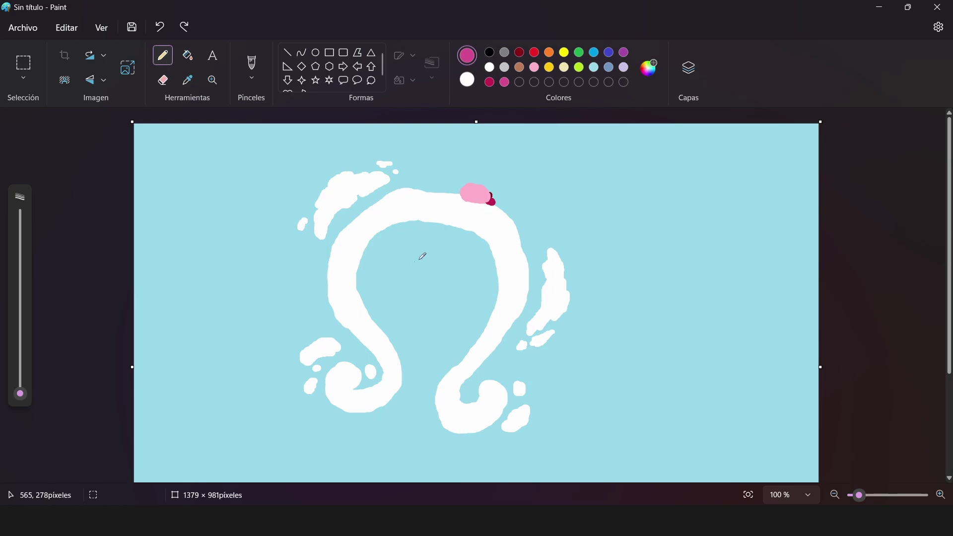
{"action": "left_click", "coordinate": [476, 192]}
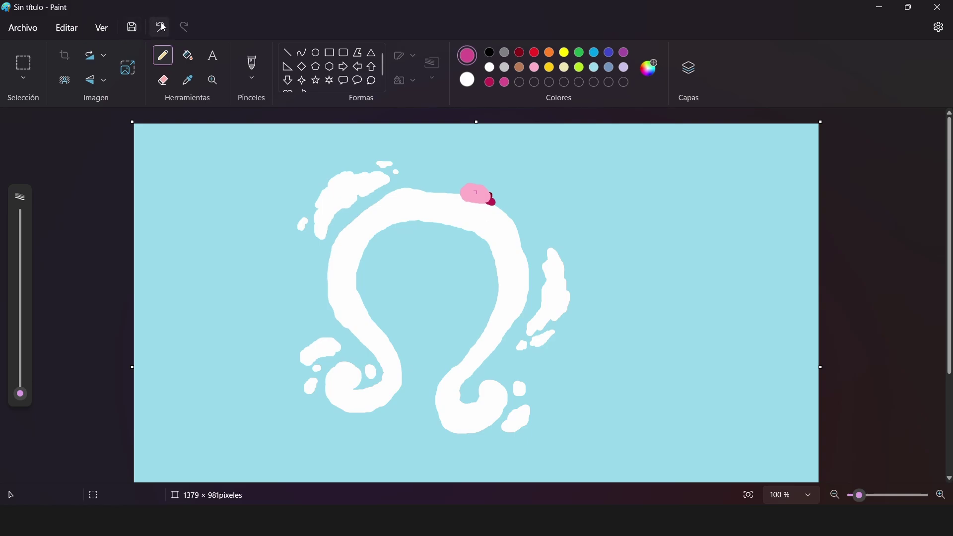
{"action": "left_click", "coordinate": [157, 27]}
Step: Try a black pencil eye on Kirby's face, enlarge the view to 200%, and undo the eye
{"action": "left_click", "coordinate": [491, 54]}
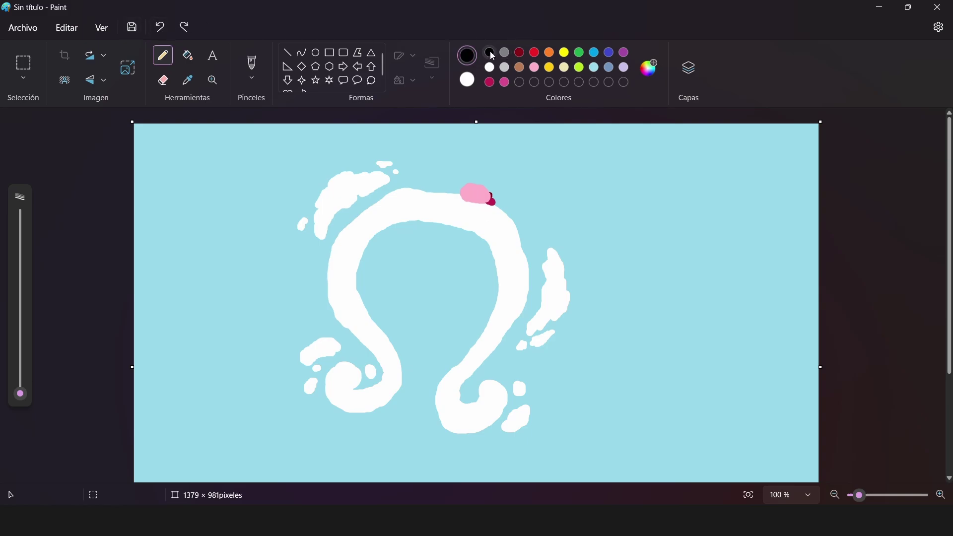
{"action": "left_click", "coordinate": [473, 192]}
{"action": "left_click", "coordinate": [800, 496]}
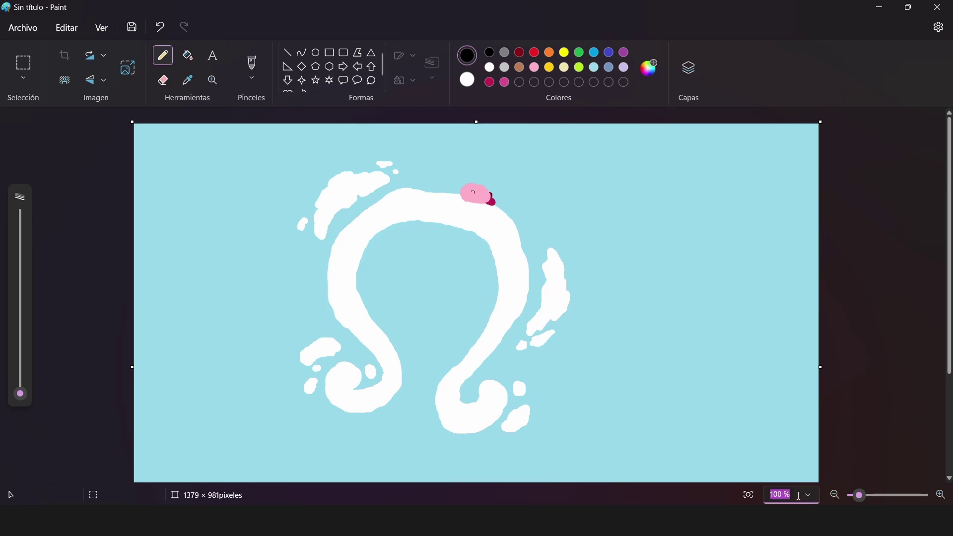
{"action": "type", "text": "200"}
{"action": "key", "text": "Return"}
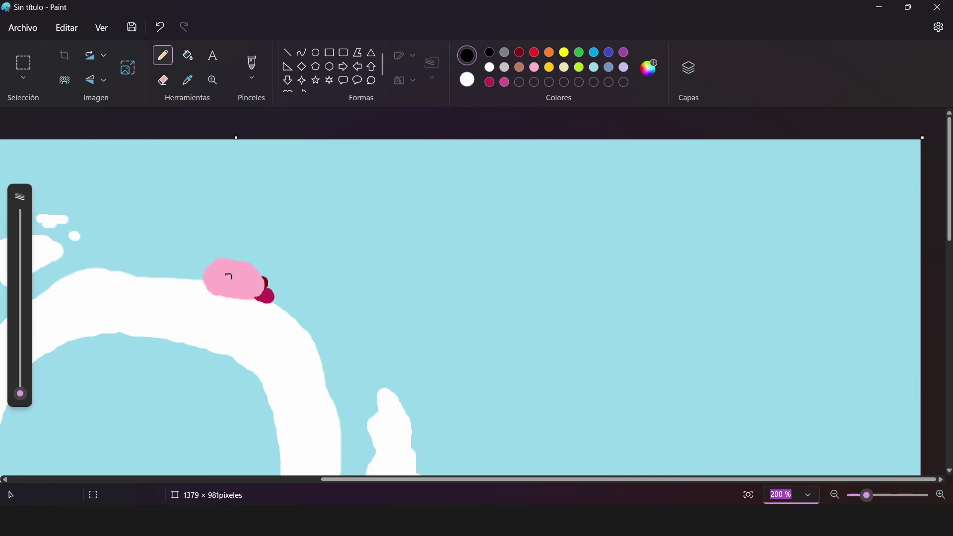
{"action": "left_click_drag", "start_coordinate": [402, 485], "coordinate": [283, 484]}
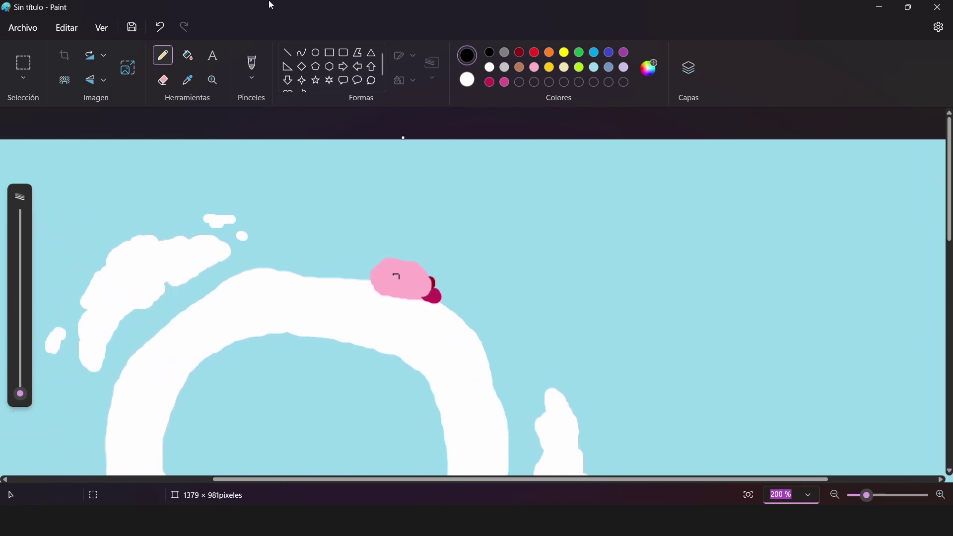
{"action": "left_click", "coordinate": [159, 28]}
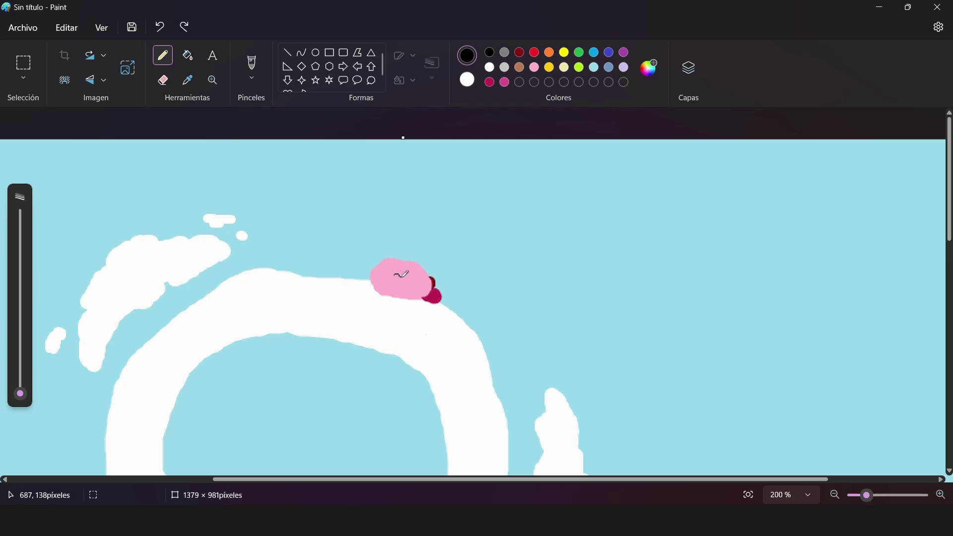
Step: Draw Kirby's closed eyes as two short horizontal black pencil lines, undoing the uneven attempts
{"action": "left_click_drag", "start_coordinate": [403, 275], "coordinate": [396, 273]}
{"action": "left_click_drag", "start_coordinate": [381, 268], "coordinate": [383, 272]}
{"action": "left_click", "coordinate": [159, 26]}
{"action": "left_click", "coordinate": [159, 27]}
{"action": "left_click", "coordinate": [161, 28]}
{"action": "left_click_drag", "start_coordinate": [396, 277], "coordinate": [400, 277]}
Step: Paint two small raspberry cheeks below Kirby's eyes with a 4 px brush, undoing the stray test dots
{"action": "left_click", "coordinate": [490, 82]}
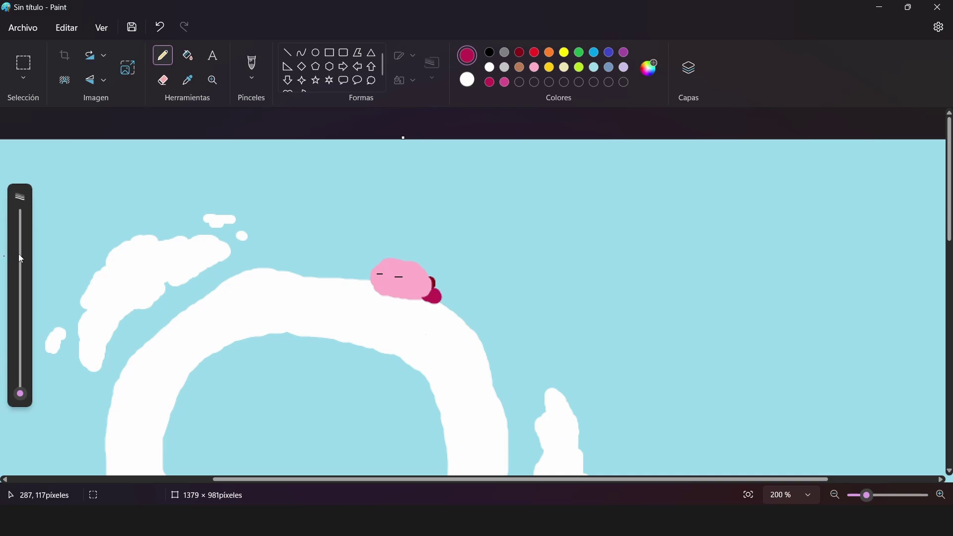
{"action": "left_click", "coordinate": [251, 64]}
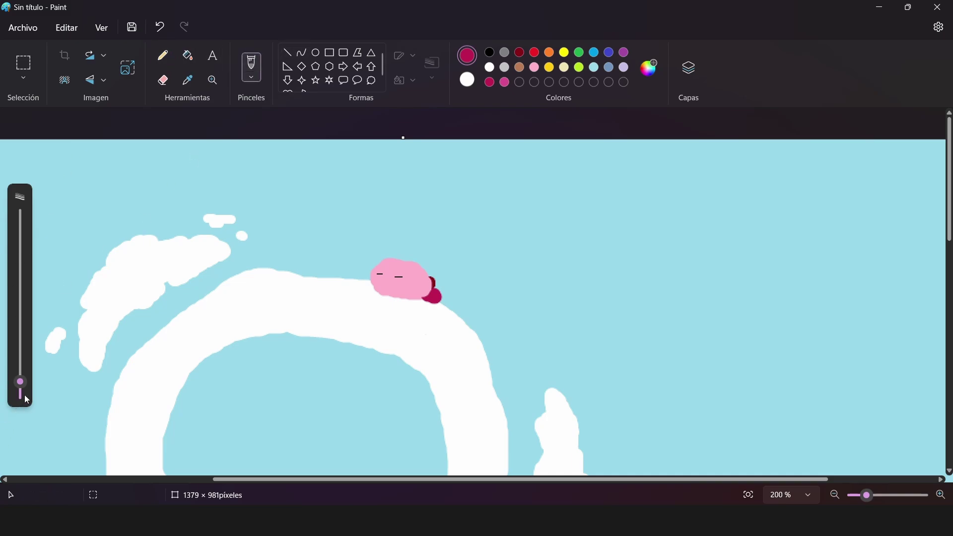
{"action": "mouse_move", "coordinate": [20, 383]}
{"action": "left_mouse_down"}
{"action": "mouse_move", "coordinate": [21, 394]}
{"action": "mouse_move", "coordinate": [19, 387]}
{"action": "left_mouse_up"}
{"action": "left_click", "coordinate": [477, 311]}
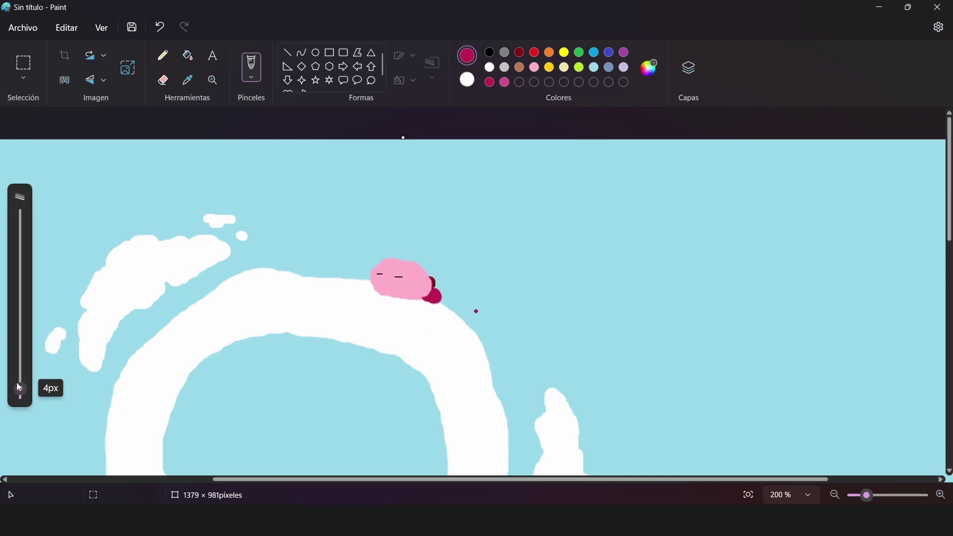
{"action": "key", "text": "ctrl+z"}
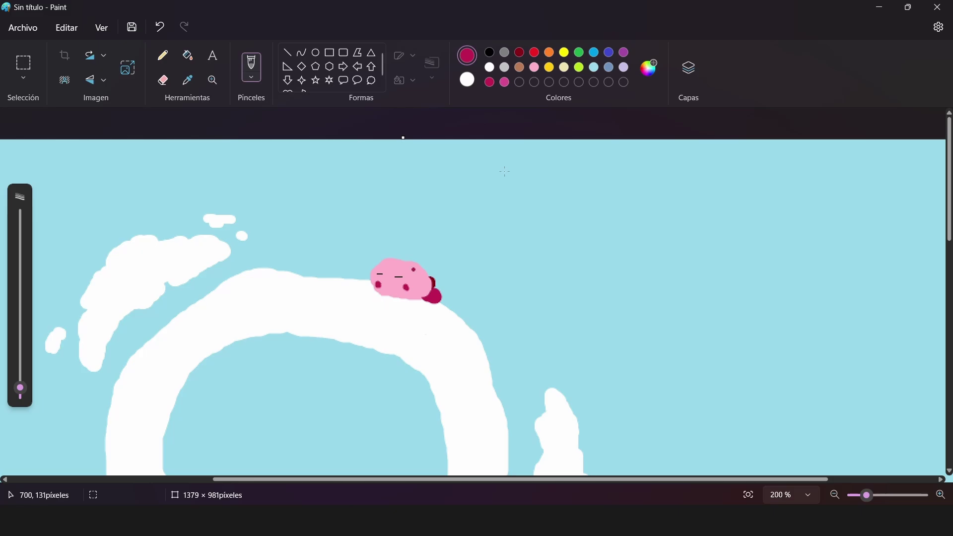
Step: Mix the custom light grey #D9D9D9 and paint a soft shadow along Kirby's underside, undoing the first stroke
{"action": "left_click", "coordinate": [508, 67]}
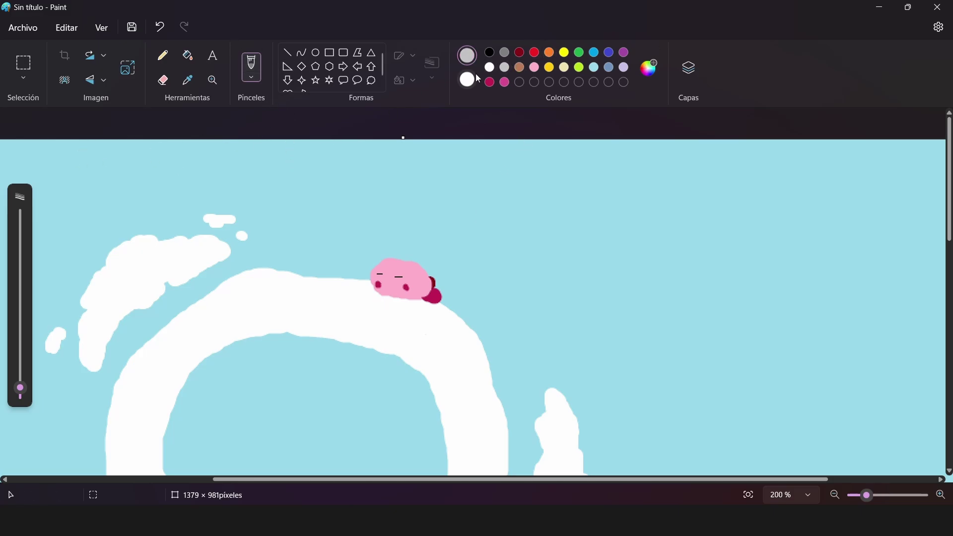
{"action": "left_click", "coordinate": [650, 67]}
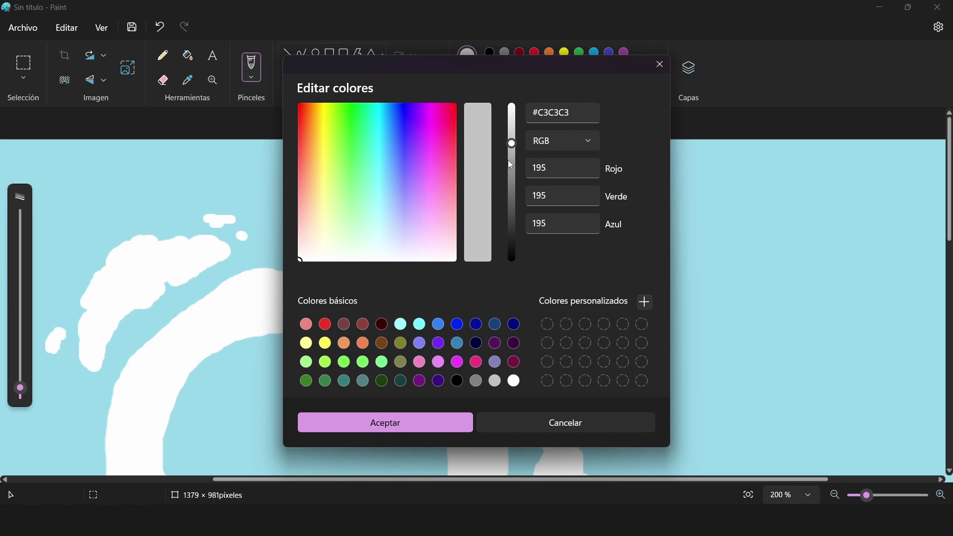
{"action": "left_click_drag", "start_coordinate": [514, 143], "coordinate": [516, 134]}
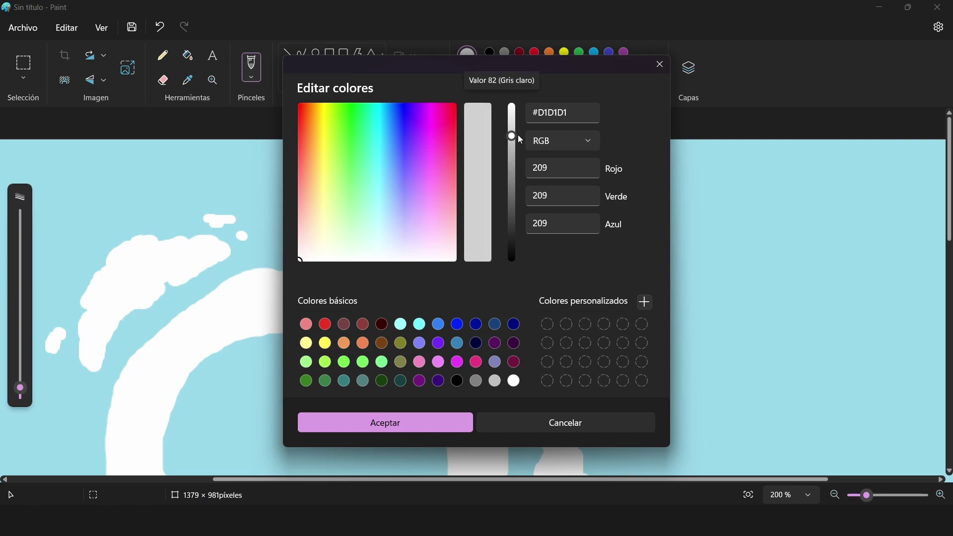
{"action": "left_click", "coordinate": [395, 422]}
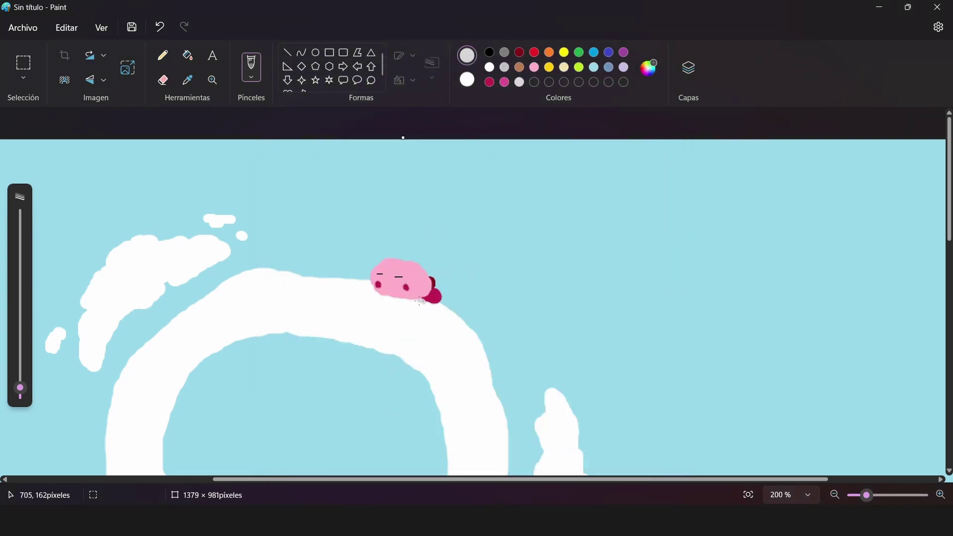
{"action": "left_click_drag", "start_coordinate": [404, 301], "coordinate": [377, 297]}
{"action": "left_click", "coordinate": [162, 31]}
{"action": "left_click_drag", "start_coordinate": [387, 298], "coordinate": [405, 303]}
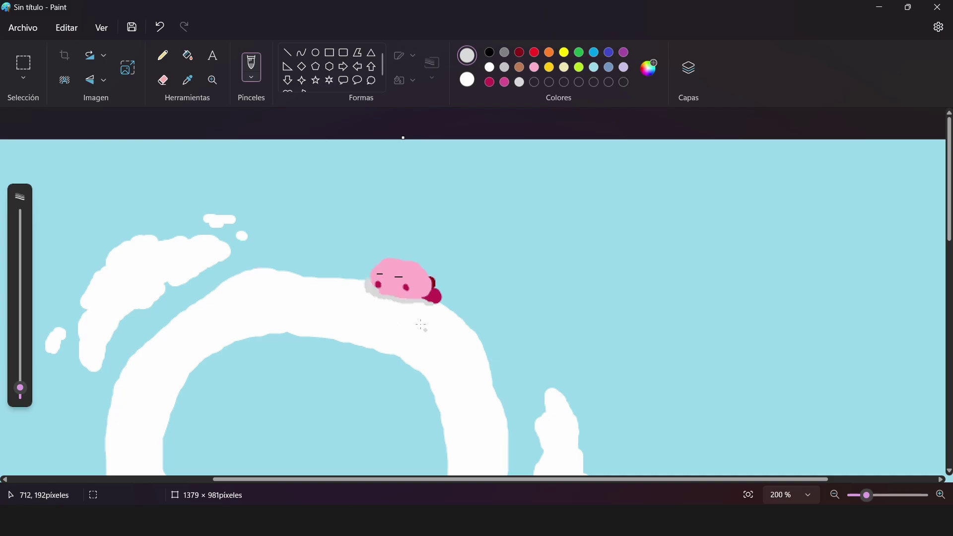
Step: Extend Kirby's front edge slightly over the shadow in pink, undoing the first touch
{"action": "left_click", "coordinate": [534, 68]}
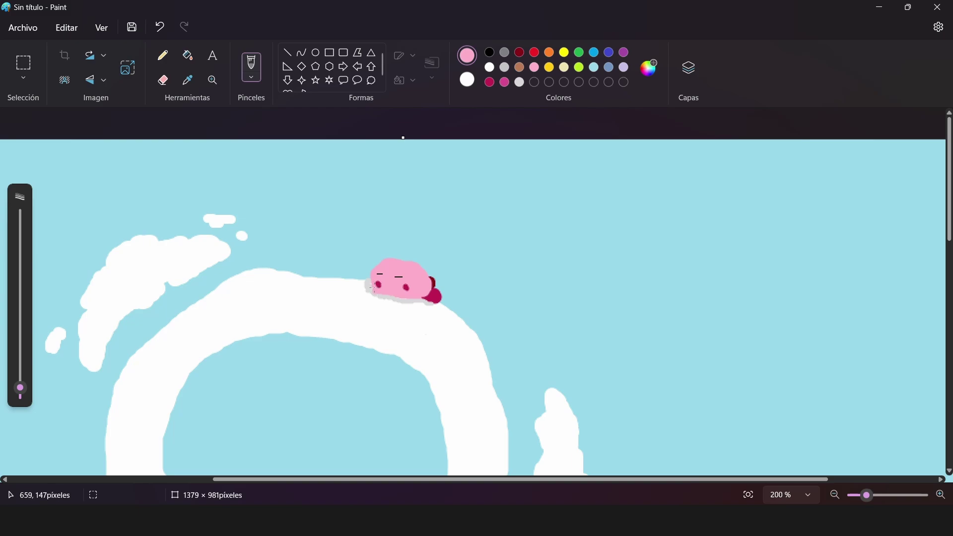
{"action": "left_click", "coordinate": [159, 26]}
{"action": "left_click", "coordinate": [370, 287]}
Step: Retouch Kirby's front cheek in raspberry and paint a small black dot between the cheeks as the mouth, undoing stray marks
{"action": "left_click", "coordinate": [521, 54]}
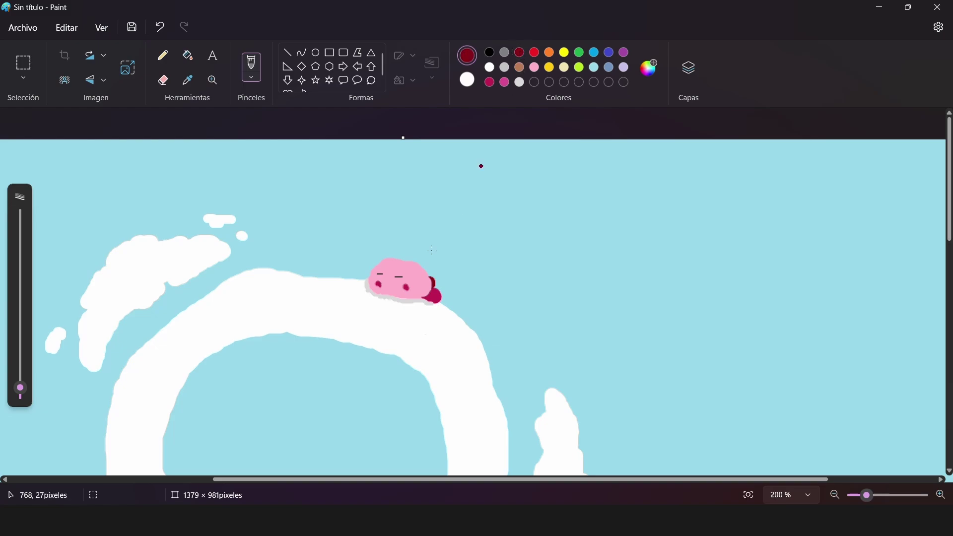
{"action": "left_click", "coordinate": [490, 83]}
{"action": "left_click", "coordinate": [379, 287]}
{"action": "left_click", "coordinate": [160, 27]}
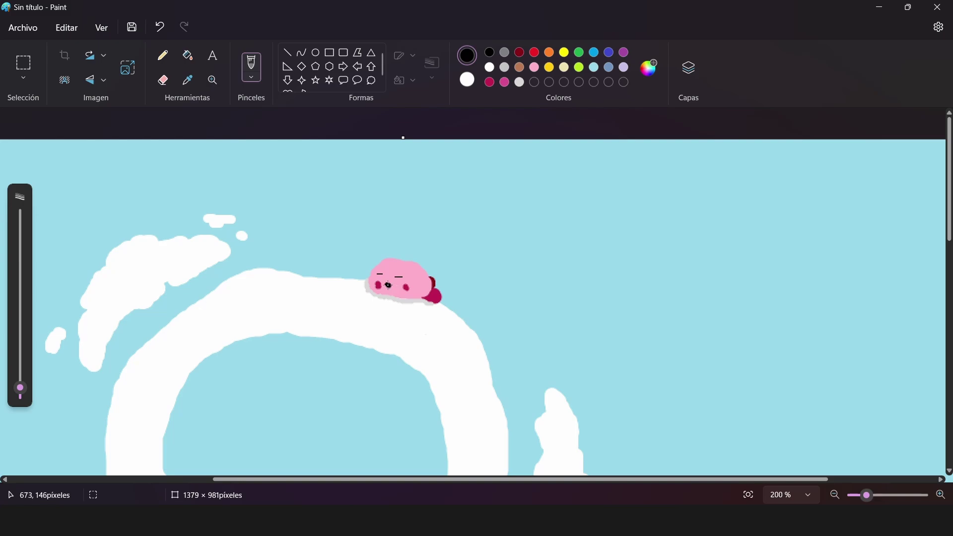
{"action": "left_click", "coordinate": [389, 286]}
Step: Try painting several bright blue sleep bubbles above Kirby's head, compare them with the browser reference, and undo them
{"action": "left_click", "coordinate": [594, 53]}
{"action": "left_click", "coordinate": [375, 260]}
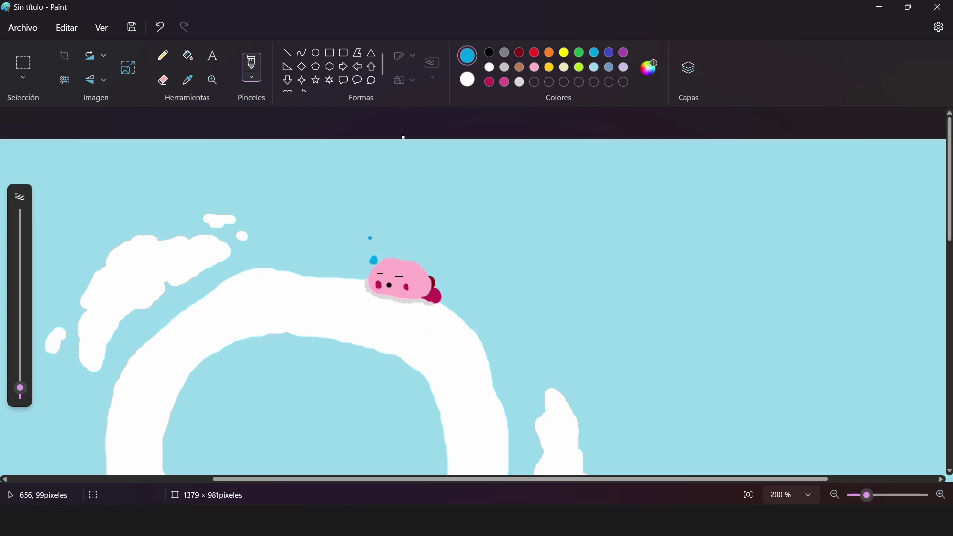
{"action": "left_click", "coordinate": [382, 246]}
{"action": "mouse_move", "coordinate": [372, 244]}
{"action": "left_mouse_down"}
{"action": "mouse_move", "coordinate": [364, 230]}
{"action": "mouse_move", "coordinate": [368, 250]}
{"action": "left_mouse_up"}
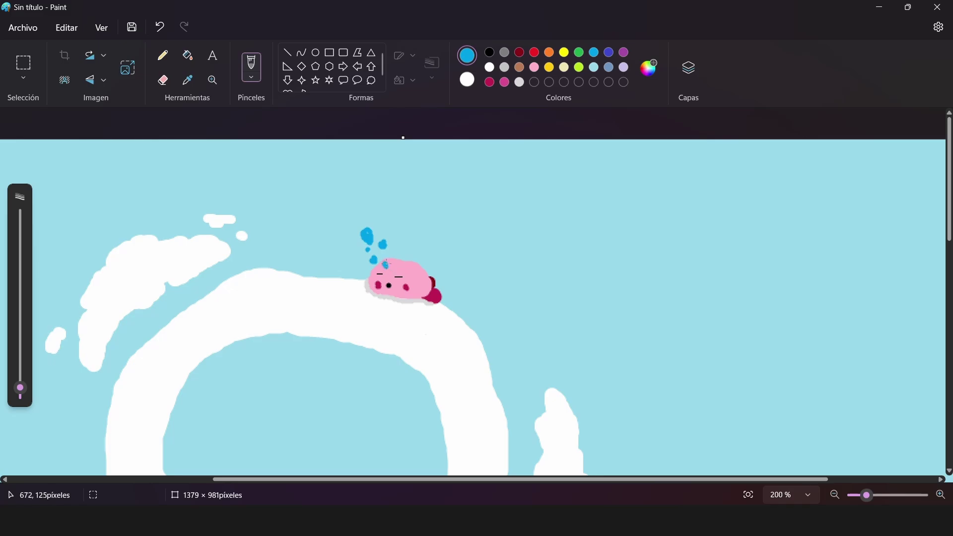
{"action": "left_click", "coordinate": [387, 279]}
{"action": "key", "text": "alt+Tab"}
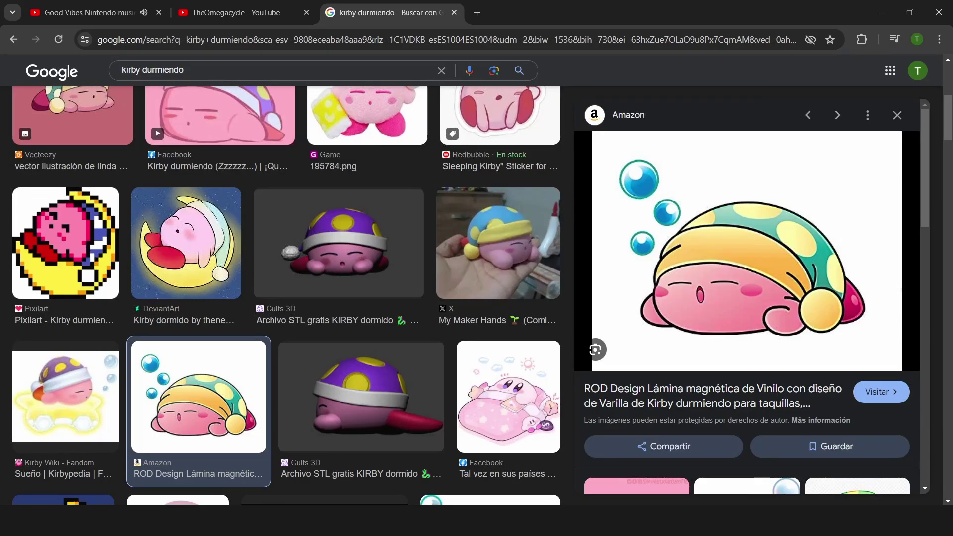
{"action": "key", "text": "alt+Tab"}
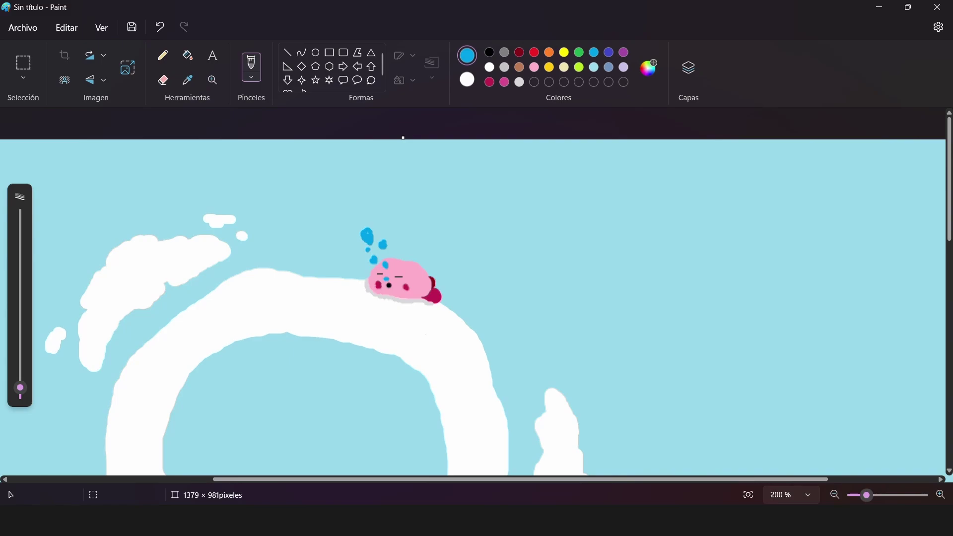
{"action": "left_click", "coordinate": [160, 30]}
{"action": "left_click", "coordinate": [154, 30]}
{"action": "left_click", "coordinate": [154, 30]}
{"action": "left_click", "coordinate": [153, 30]}
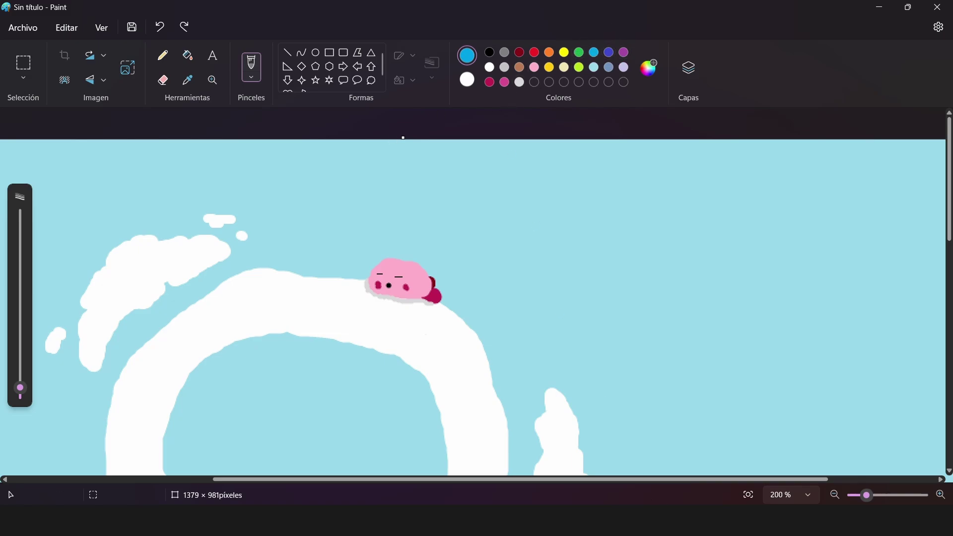
Step: Open the purple-nightcap Kirby reference in the browser, return to Paint, and paint a curved white nightcap brim across Kirby's forehead
{"action": "key", "text": "alt+Tab"}
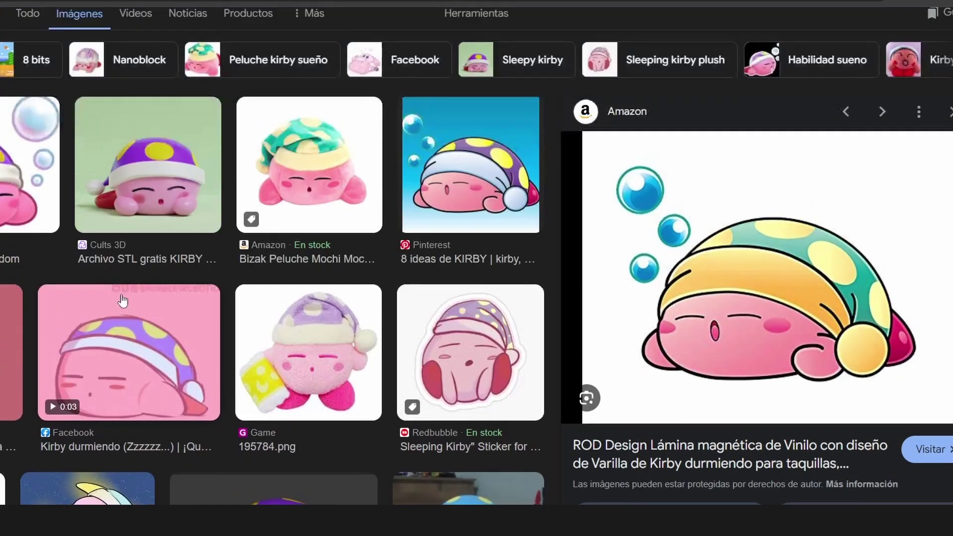
{"action": "left_click", "coordinate": [164, 325]}
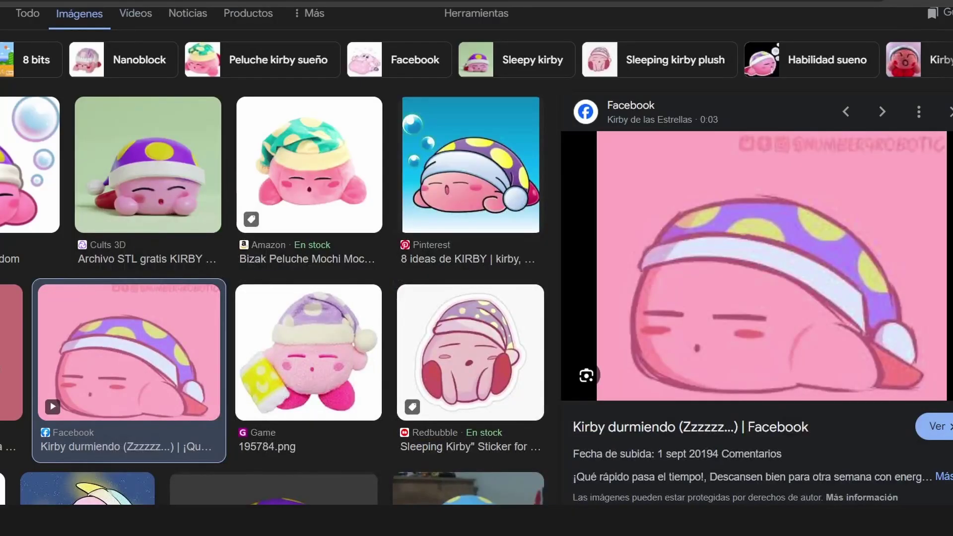
{"action": "mouse_move", "coordinate": [645, 516]}
{"action": "left_click", "coordinate": [640, 477]}
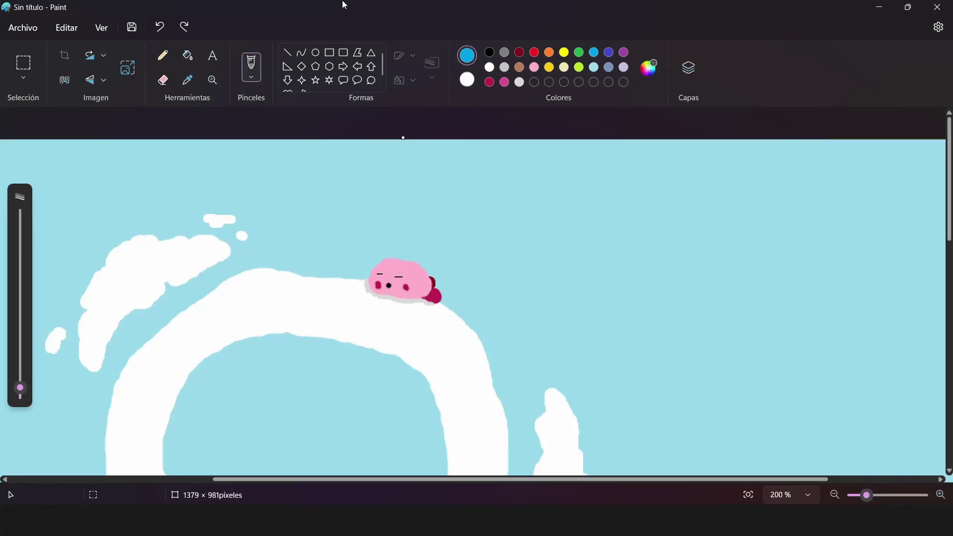
{"action": "left_click", "coordinate": [490, 67]}
{"action": "mouse_move", "coordinate": [378, 264]}
{"action": "left_mouse_down"}
{"action": "mouse_move", "coordinate": [406, 275]}
{"action": "mouse_move", "coordinate": [425, 267]}
{"action": "left_mouse_up"}
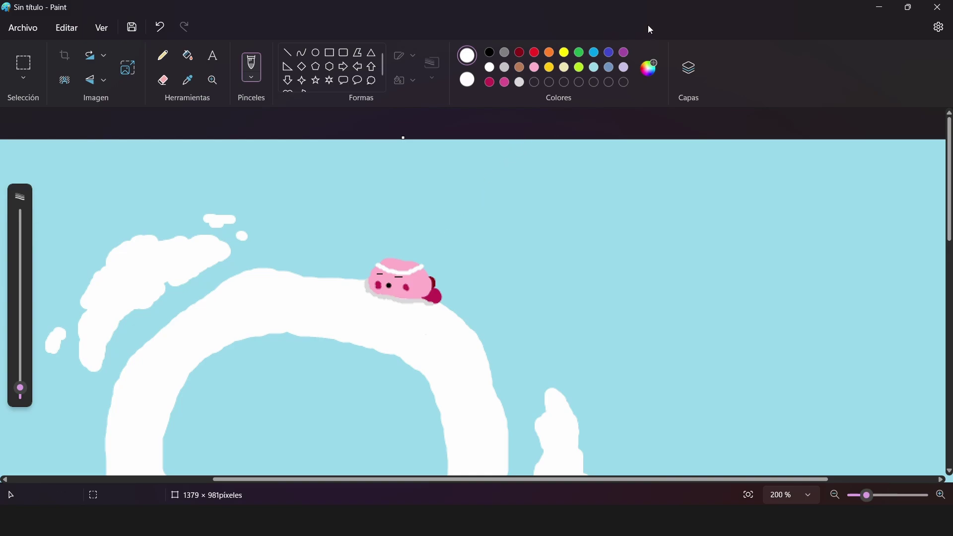
Step: Mix a custom bright purple and outline the nightcap above the brim with its tail hanging behind, undoing the first stroke
{"action": "left_click", "coordinate": [520, 83]}
{"action": "left_click", "coordinate": [650, 68]}
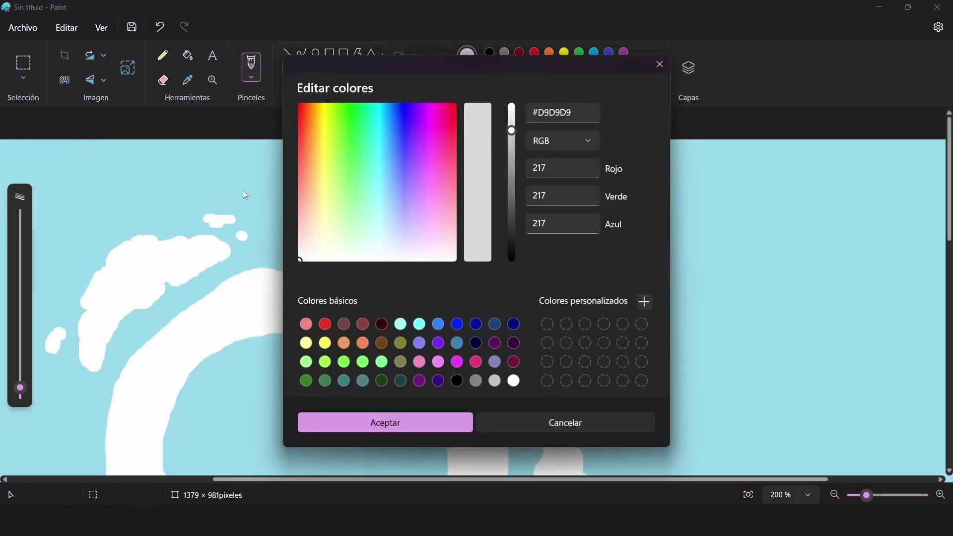
{"action": "left_click_drag", "start_coordinate": [386, 171], "coordinate": [423, 148]}
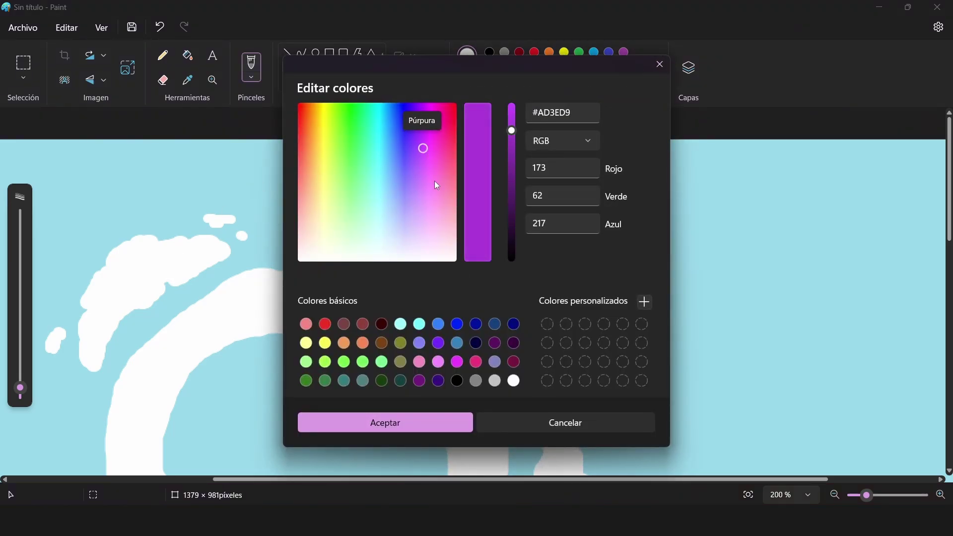
{"action": "left_click_drag", "start_coordinate": [516, 133], "coordinate": [513, 121]}
{"action": "left_click", "coordinate": [412, 418]}
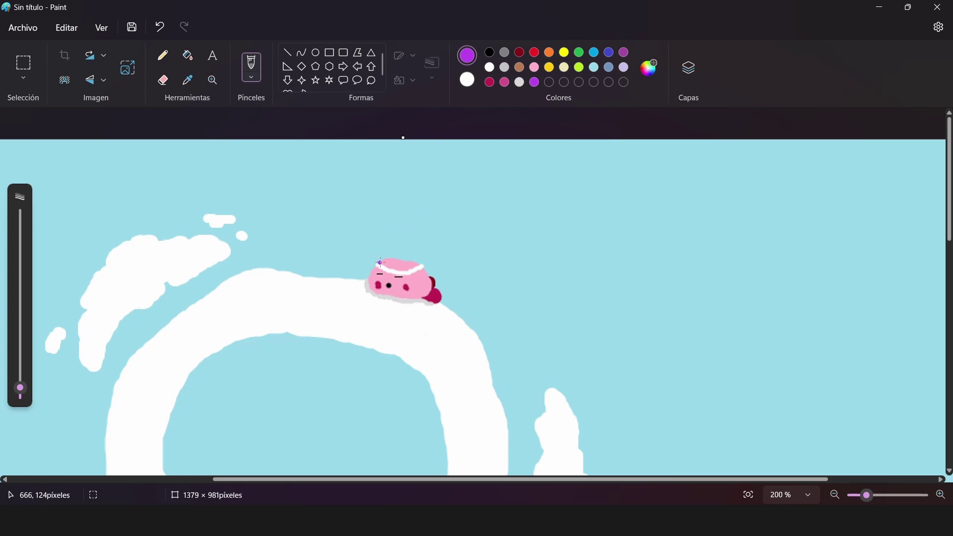
{"action": "mouse_move", "coordinate": [381, 261]}
{"action": "left_mouse_down"}
{"action": "mouse_move", "coordinate": [403, 239]}
{"action": "mouse_move", "coordinate": [424, 250]}
{"action": "left_mouse_up"}
{"action": "left_click", "coordinate": [160, 27]}
{"action": "mouse_move", "coordinate": [380, 263]}
{"action": "left_mouse_down"}
{"action": "mouse_move", "coordinate": [394, 252]}
{"action": "mouse_move", "coordinate": [416, 254]}
{"action": "mouse_move", "coordinate": [418, 284]}
{"action": "mouse_move", "coordinate": [419, 269]}
{"action": "mouse_move", "coordinate": [429, 268]}
{"action": "left_mouse_up"}
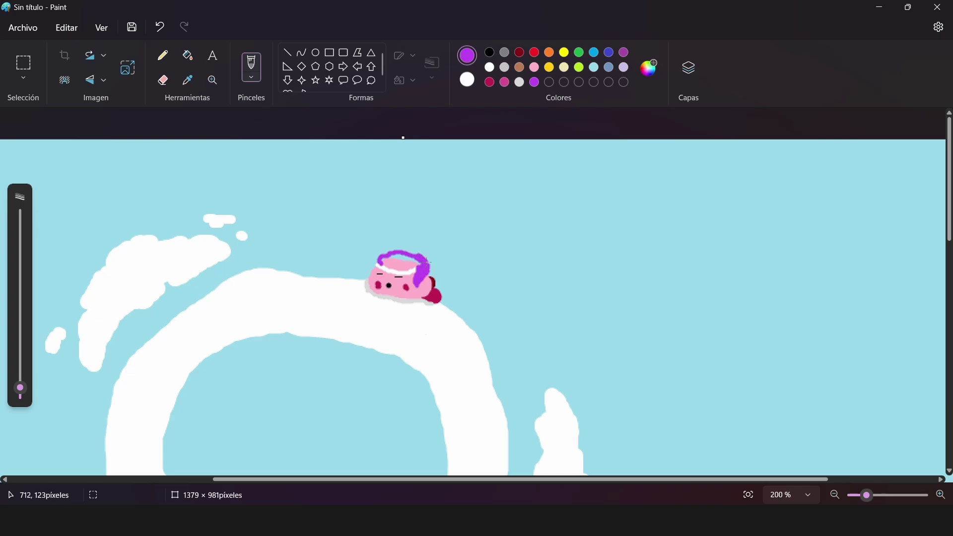
Step: Fill the nightcap with purple, cover the remaining gaps with the brush, and round out its crown
{"action": "left_click", "coordinate": [188, 55]}
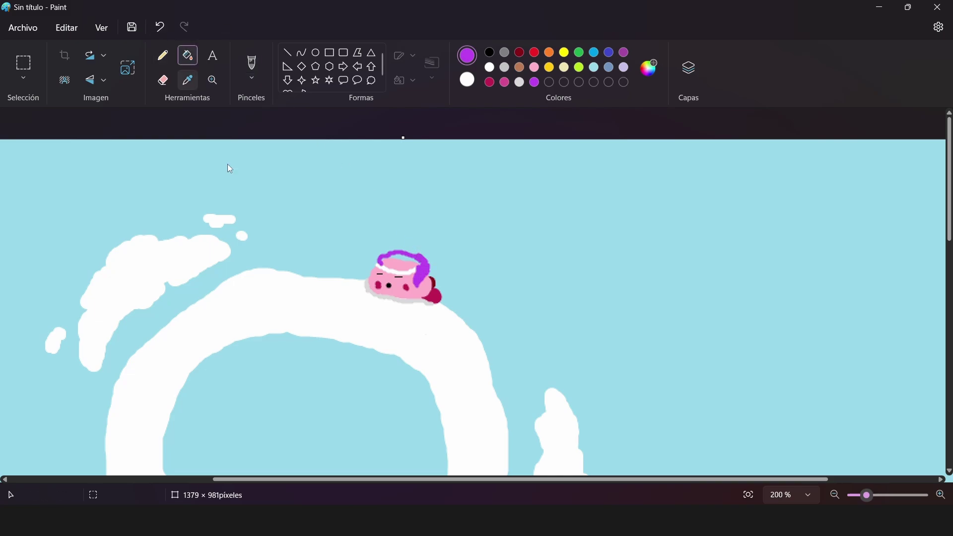
{"action": "left_click", "coordinate": [396, 263]}
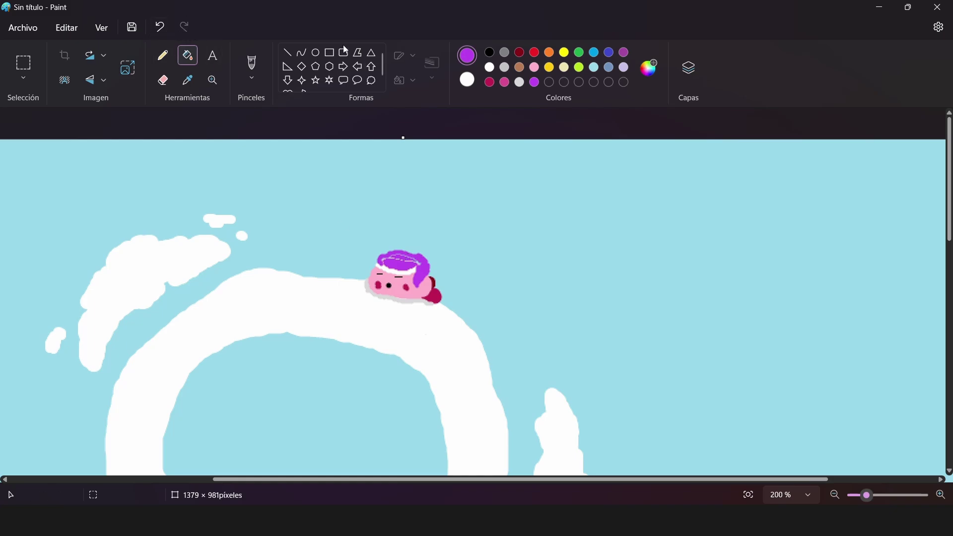
{"action": "left_click", "coordinate": [248, 64]}
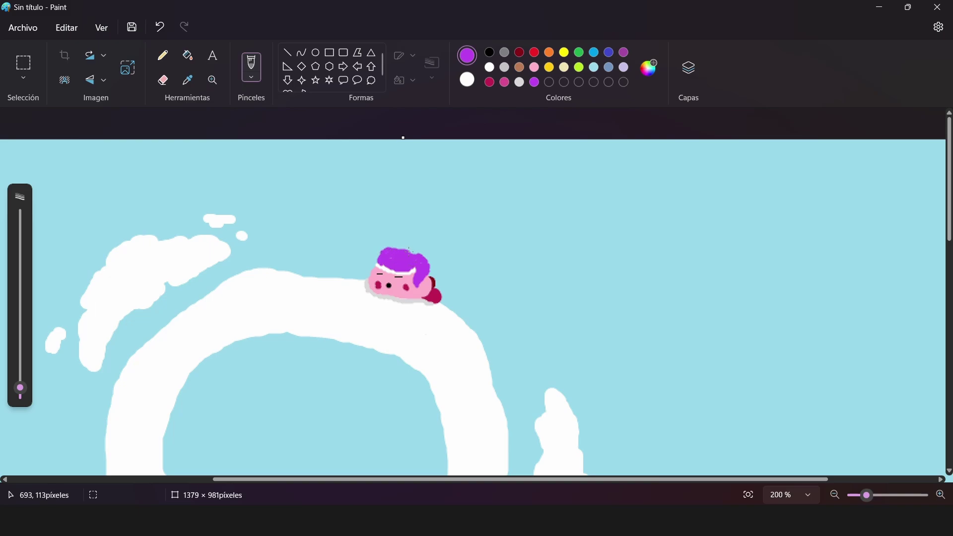
{"action": "mouse_move", "coordinate": [410, 247]}
{"action": "left_mouse_down"}
{"action": "mouse_move", "coordinate": [387, 244]}
{"action": "mouse_move", "coordinate": [402, 246]}
{"action": "left_mouse_up"}
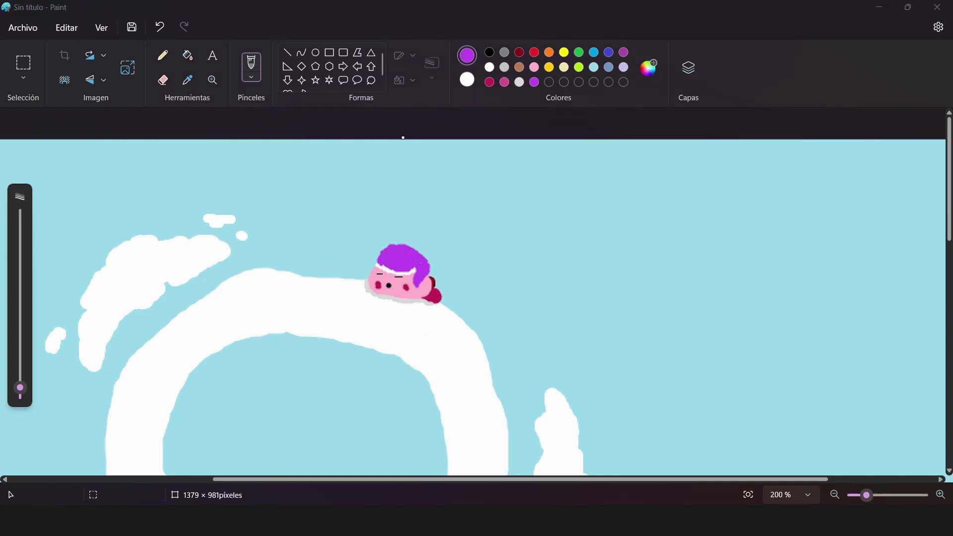
Step: Check the reference image and paint small yellow spots across the purple nightcap and its tail
{"action": "key", "text": "alt+Tab"}
{"action": "key", "text": "alt+Tab"}
{"action": "left_click", "coordinate": [564, 52]}
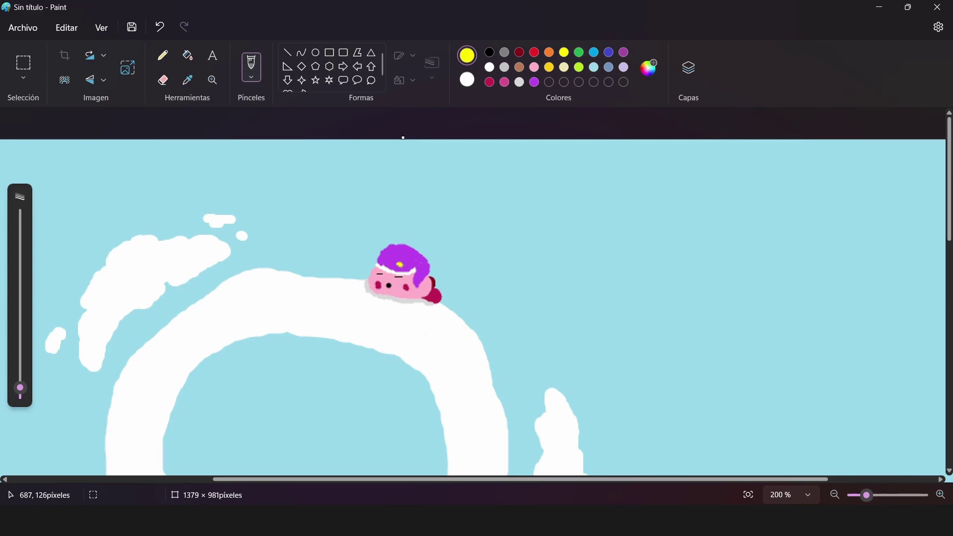
{"action": "left_click", "coordinate": [385, 259]}
{"action": "left_click", "coordinate": [422, 273]}
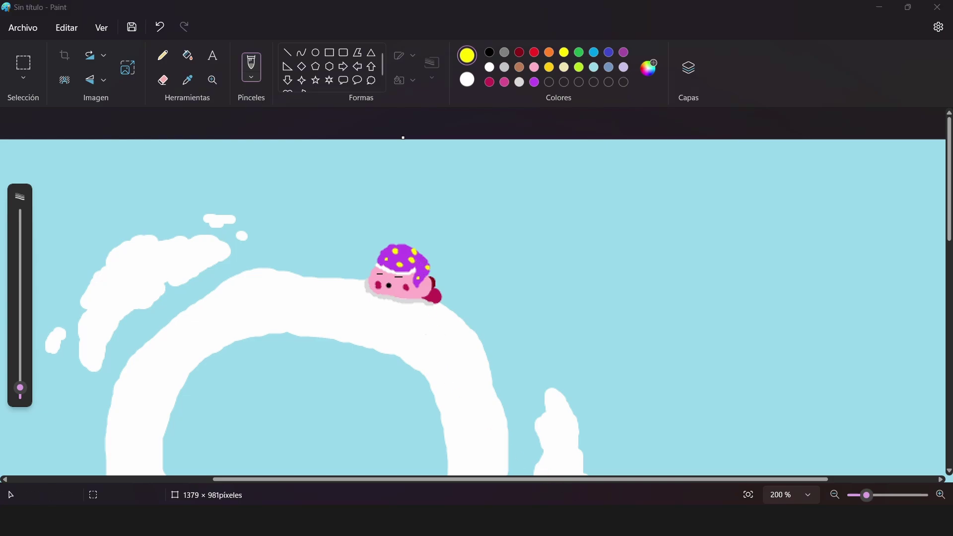
Step: Check the reference image again and paint a small white pompom on the tip of the nightcap's tail
{"action": "key", "text": "alt+Tab"}
{"action": "key", "text": "alt+Tab"}
{"action": "left_click", "coordinate": [467, 80]}
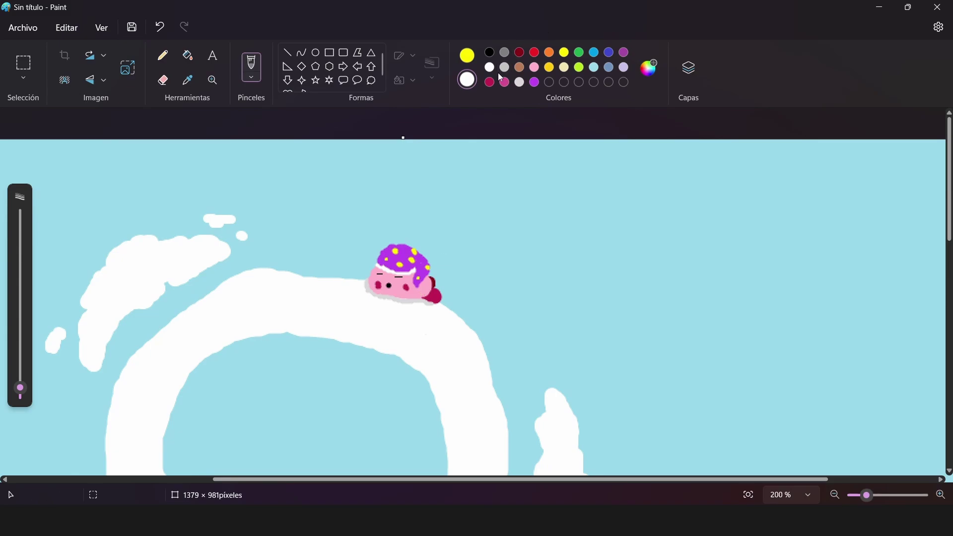
{"action": "left_click", "coordinate": [468, 55]}
{"action": "left_click", "coordinate": [490, 67]}
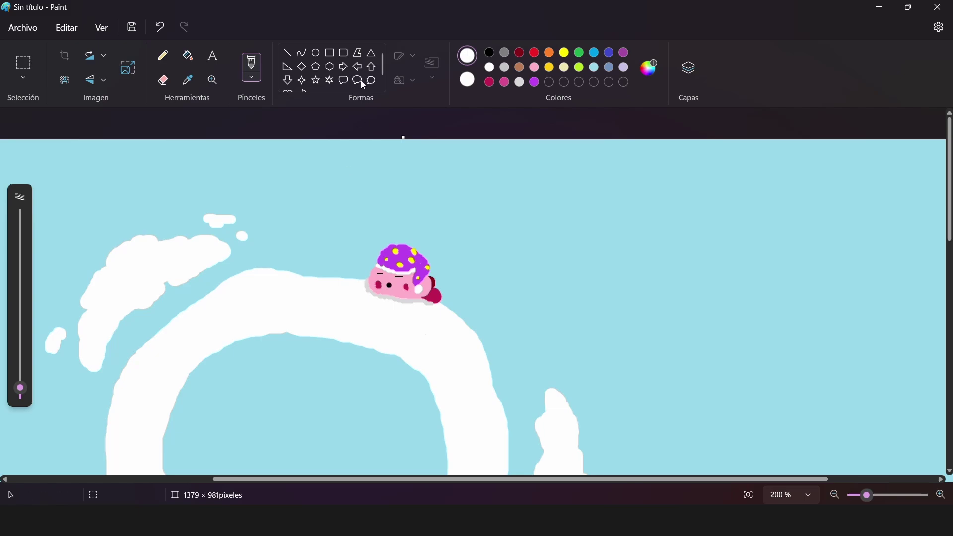
Step: Outline Kirby's two small hands in black with the thinnest brush, one below the body and one at the front edge
{"action": "left_click", "coordinate": [490, 52]}
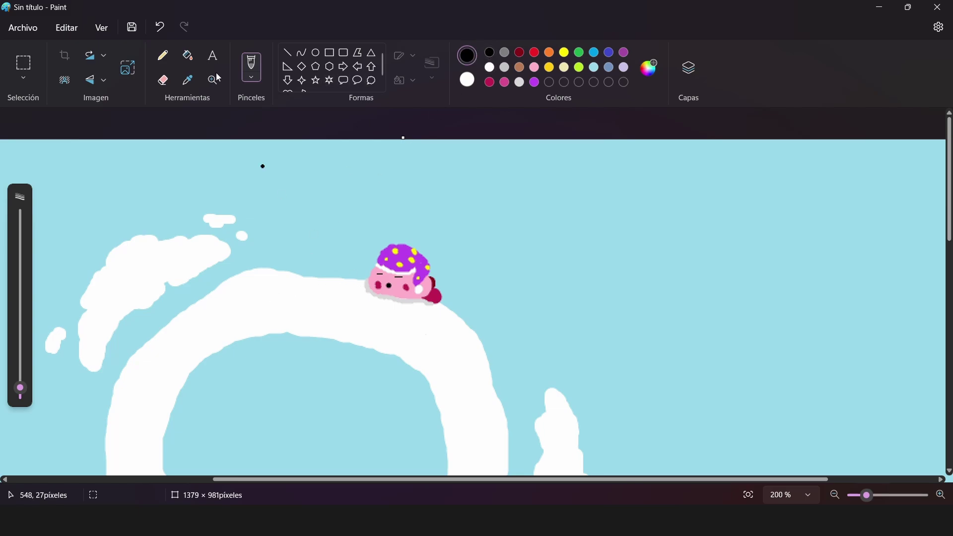
{"action": "left_click", "coordinate": [19, 396]}
{"action": "left_click_drag", "start_coordinate": [398, 297], "coordinate": [397, 302]}
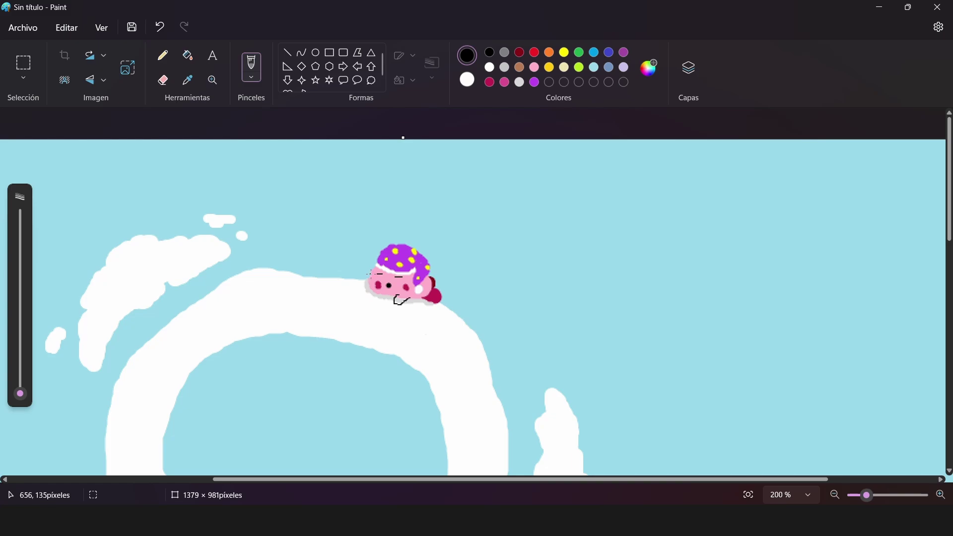
{"action": "left_click_drag", "start_coordinate": [362, 274], "coordinate": [370, 282]}
Step: Colour the insides of Kirby's two outlined hands pink
{"action": "left_click", "coordinate": [535, 67]}
{"action": "left_click", "coordinate": [191, 57]}
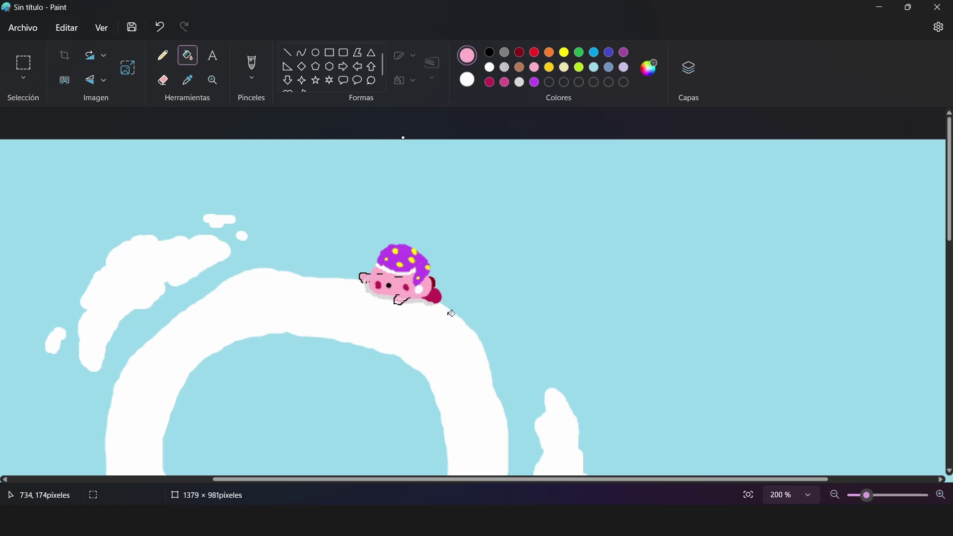
{"action": "left_click", "coordinate": [252, 65]}
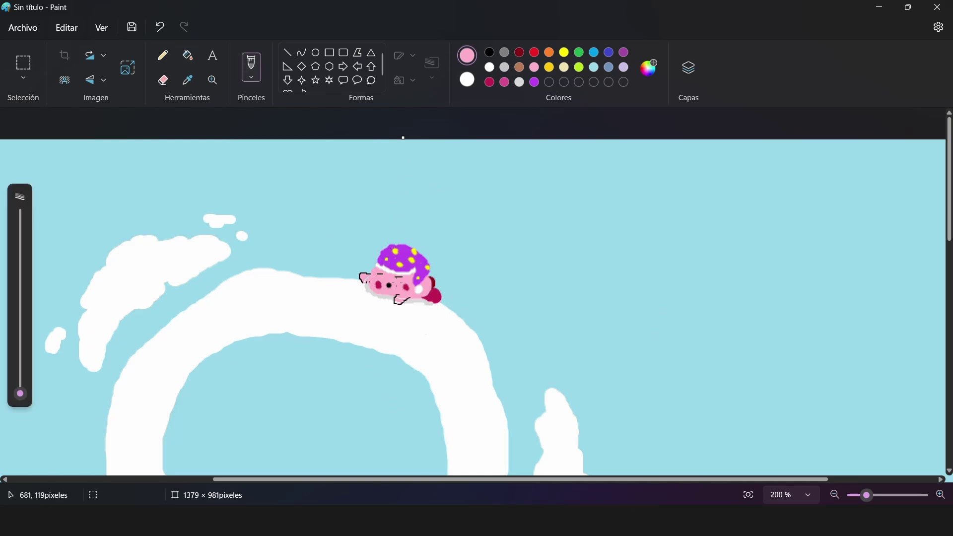
Step: Cover Kirby's thin eye lines in pink with a slightly larger brush and repaint the eyes as two short, thick black dashes
{"action": "left_click", "coordinate": [21, 391]}
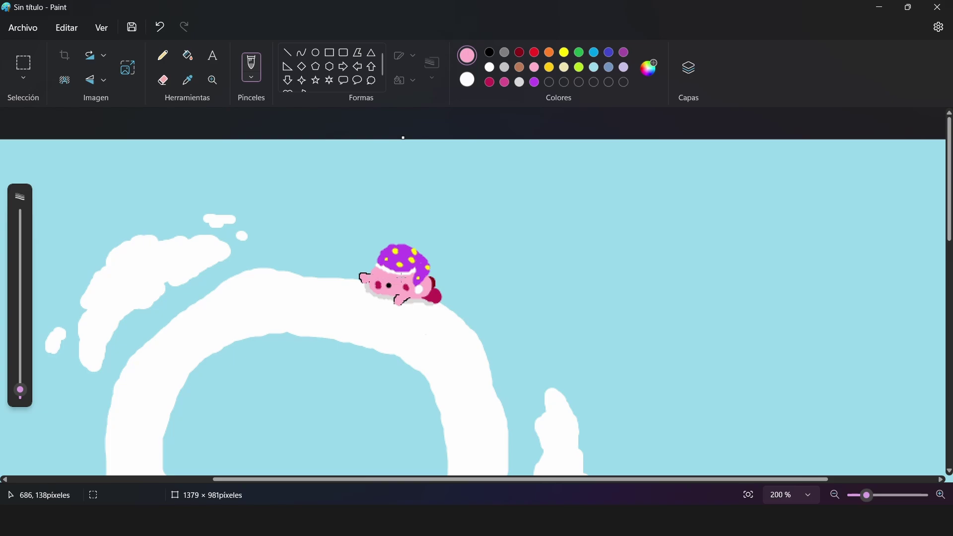
{"action": "left_click", "coordinate": [490, 52]}
{"action": "left_click", "coordinate": [168, 31]}
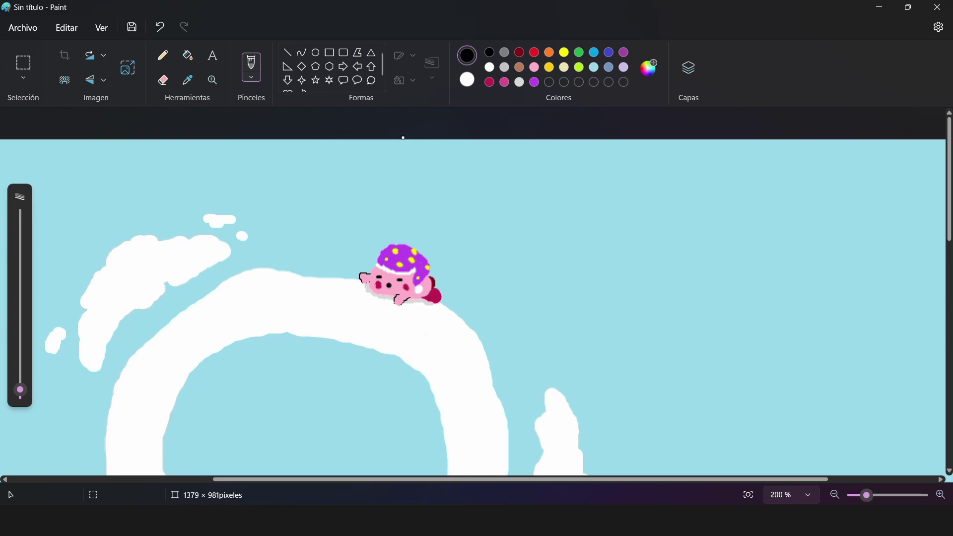
Step: Cover Kirby's large red cheeks in pink and repaint them as small magenta dots
{"action": "mouse_move", "coordinate": [642, 524]}
{"action": "left_click", "coordinate": [585, 524]}
{"action": "left_click", "coordinate": [536, 67]}
{"action": "left_click", "coordinate": [160, 27]}
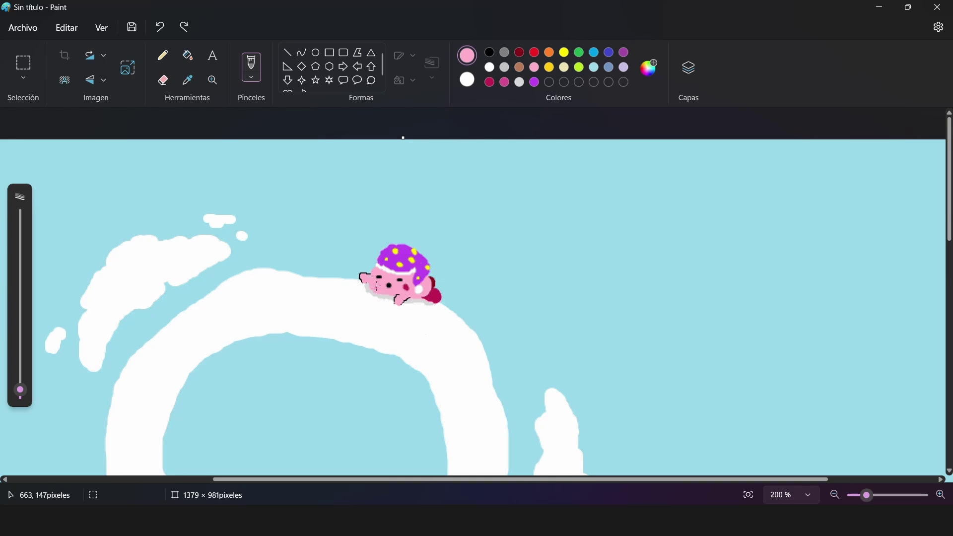
{"action": "left_click", "coordinate": [417, 294]}
{"action": "left_click", "coordinate": [504, 83]}
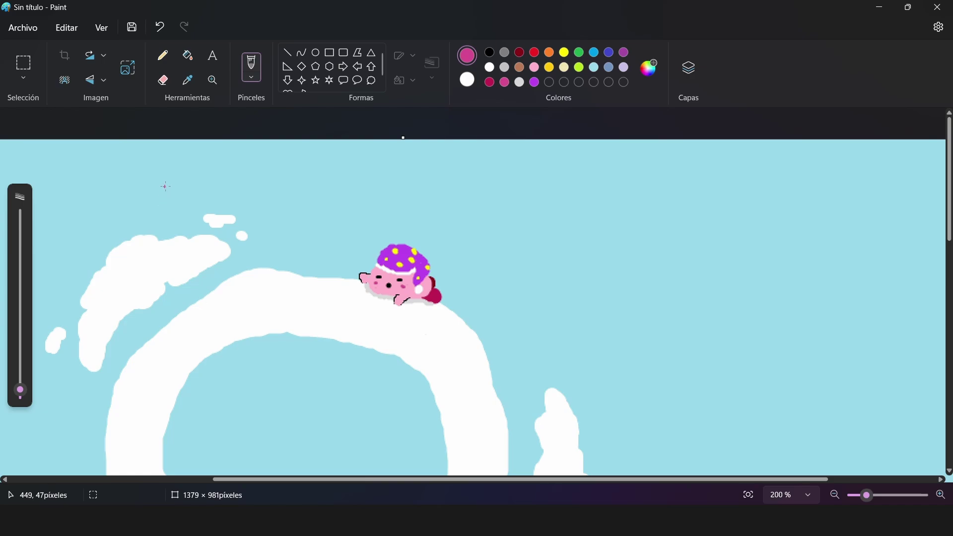
{"action": "mouse_move", "coordinate": [164, 187]}
{"action": "left_mouse_down"}
{"action": "mouse_move", "coordinate": [145, 210]}
{"action": "mouse_move", "coordinate": [170, 198]}
{"action": "left_mouse_up"}
{"action": "left_click", "coordinate": [160, 27]}
{"action": "scroll", "coordinate": [555, 398], "scroll_direction": "down", "scroll_amount": 3}
{"action": "scroll", "coordinate": [549, 429], "scroll_direction": "up", "scroll_amount": 3}
{"action": "mouse_move", "coordinate": [605, 482]}
{"action": "left_mouse_down"}
{"action": "mouse_move", "coordinate": [422, 457]}
{"action": "mouse_move", "coordinate": [432, 455]}
{"action": "left_mouse_up"}
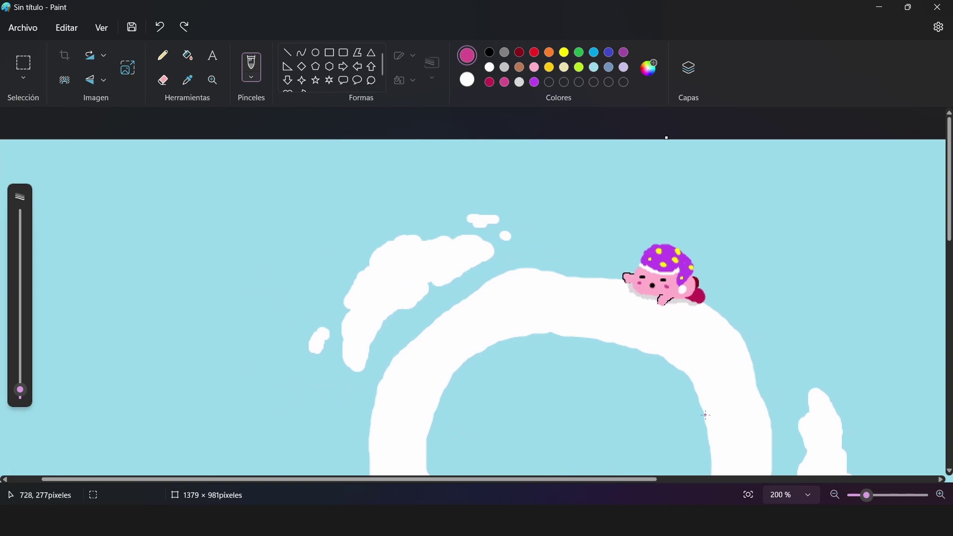
Step: Try painting small blue sleep bubbles at Kirby's face and in the air, using palette blue and the mixed light blue #6FC6E8
{"action": "left_click", "coordinate": [594, 52]}
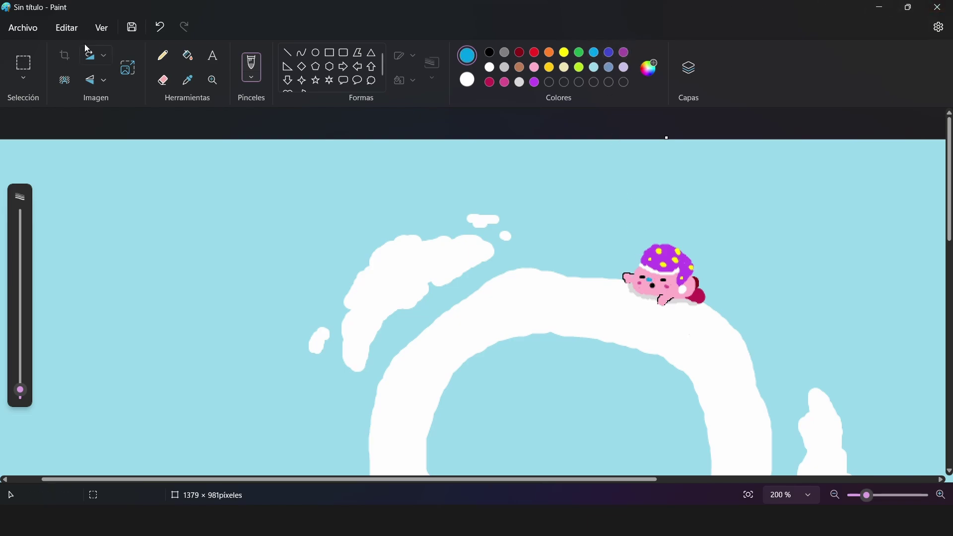
{"action": "left_click", "coordinate": [161, 27]}
{"action": "left_click", "coordinate": [649, 67]}
{"action": "left_click_drag", "start_coordinate": [399, 120], "coordinate": [385, 179]}
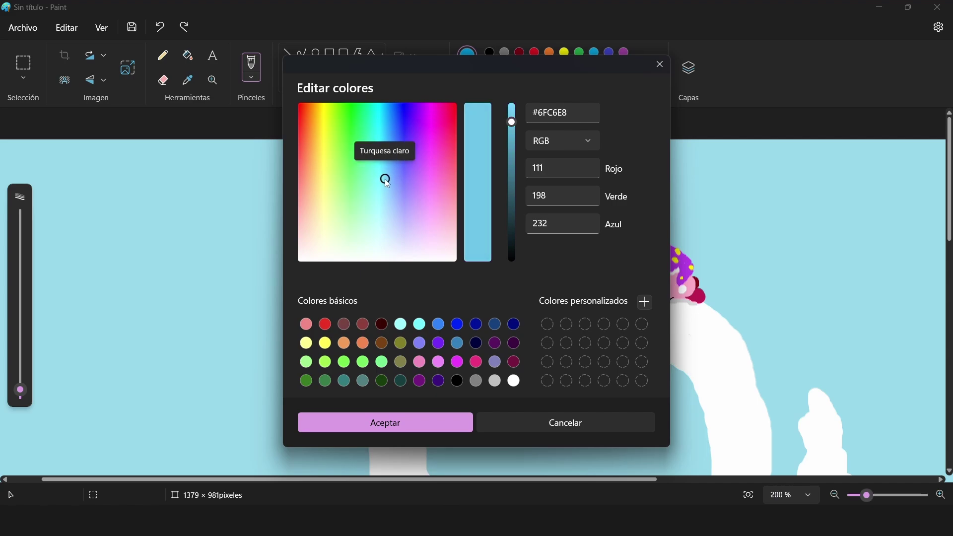
{"action": "left_click", "coordinate": [417, 429]}
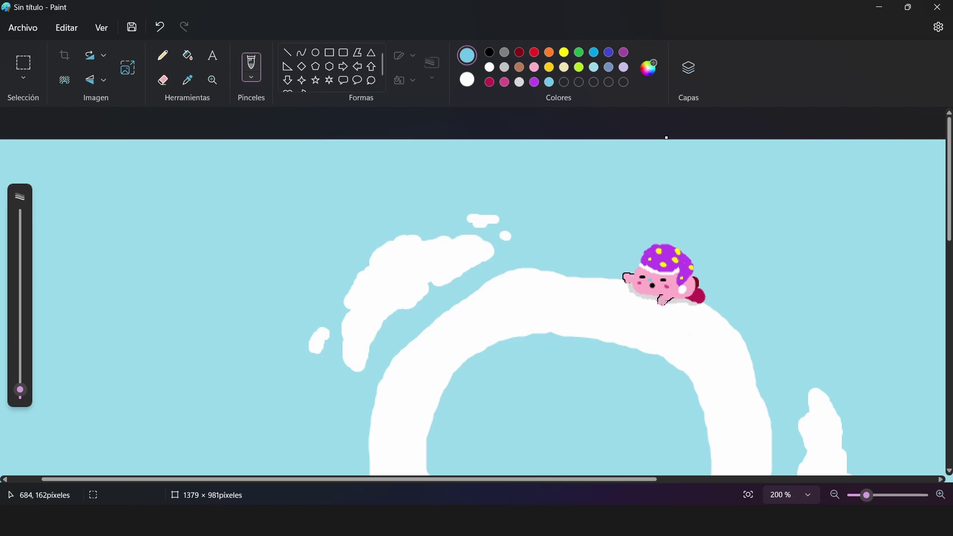
{"action": "left_click", "coordinate": [631, 259]}
{"action": "left_click_drag", "start_coordinate": [634, 245], "coordinate": [639, 239]}
{"action": "left_click", "coordinate": [161, 27]}
{"action": "left_click", "coordinate": [454, 285]}
Step: Switch to the browser, search images for "bandana dee" and look over the character references
{"action": "mouse_move", "coordinate": [614, 522]}
{"action": "left_click", "coordinate": [168, 30]}
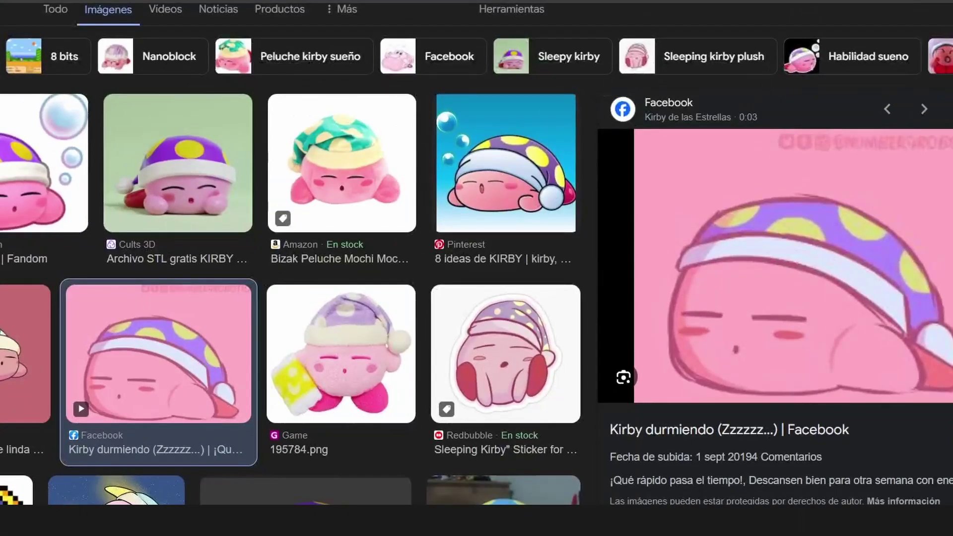
{"action": "scroll", "coordinate": [230, 100], "scroll_direction": "up", "scroll_amount": 2}
{"action": "key", "text": "ctrl+a"}
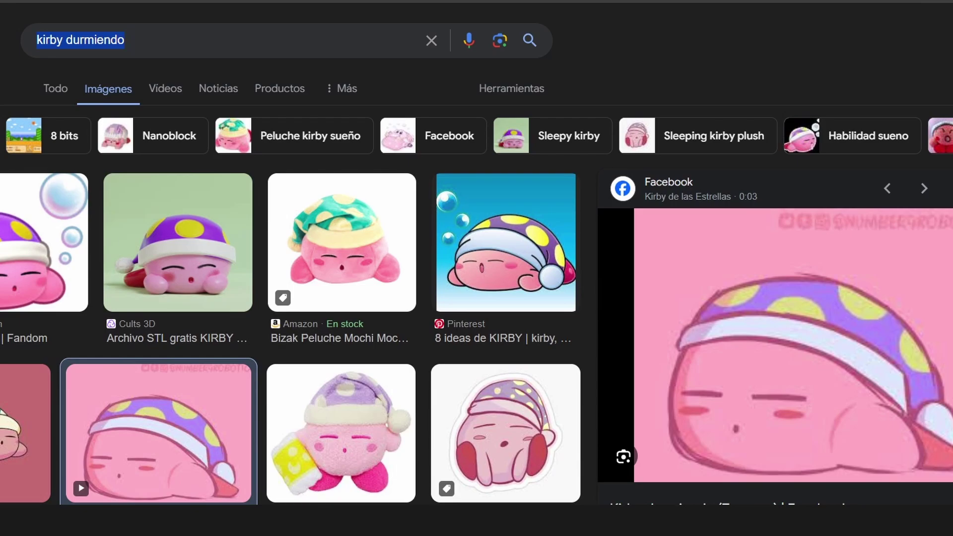
{"action": "type", "text": "band"}
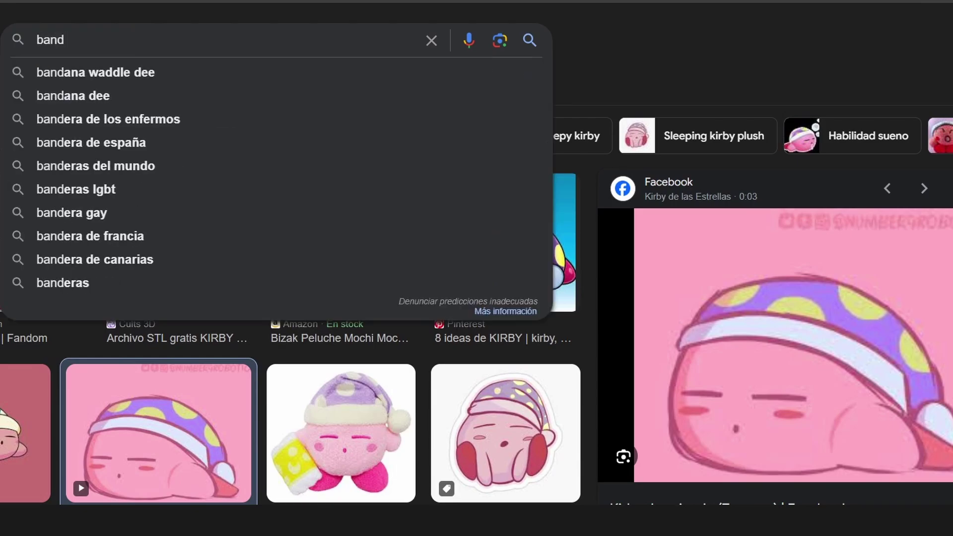
{"action": "type", "text": "anan"}
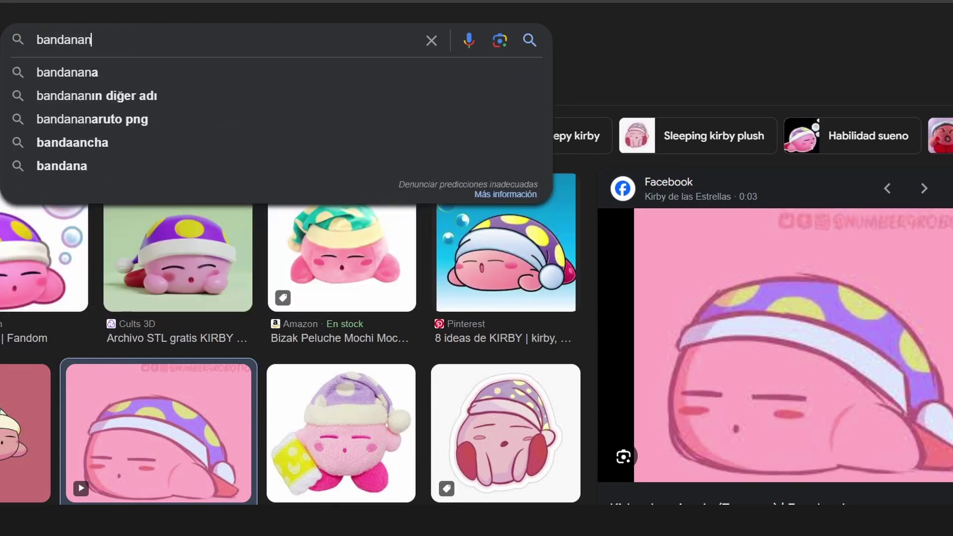
{"action": "key", "text": "BackSpace"}
{"action": "type", "text": "dee"}
{"action": "key", "text": "Return"}
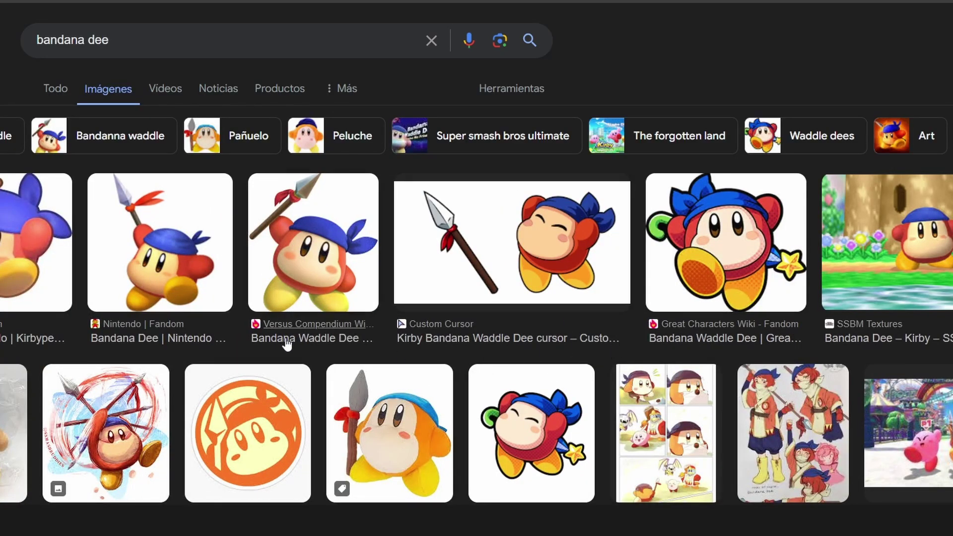
{"action": "scroll", "coordinate": [281, 372], "scroll_direction": "down", "scroll_amount": 9}
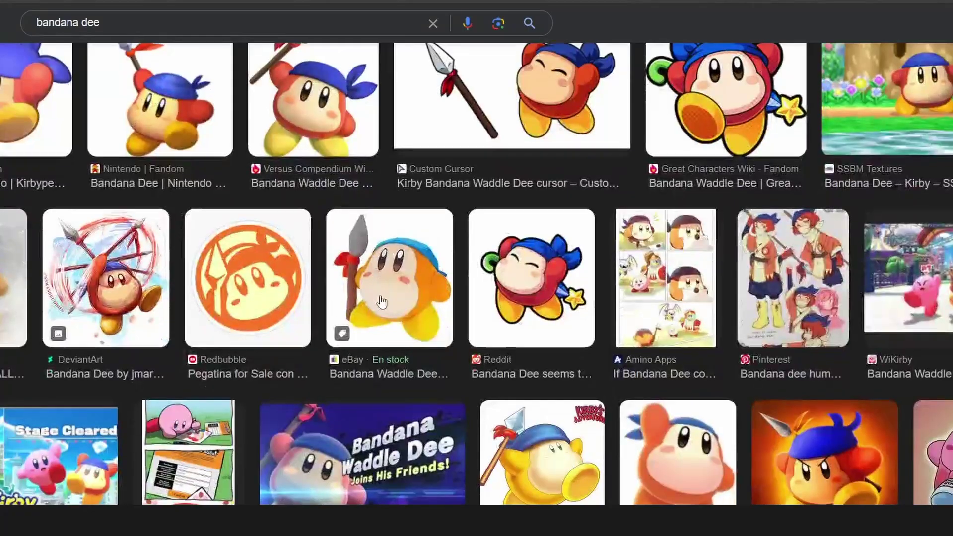
{"action": "scroll", "coordinate": [440, 347], "scroll_direction": "up", "scroll_amount": 10}
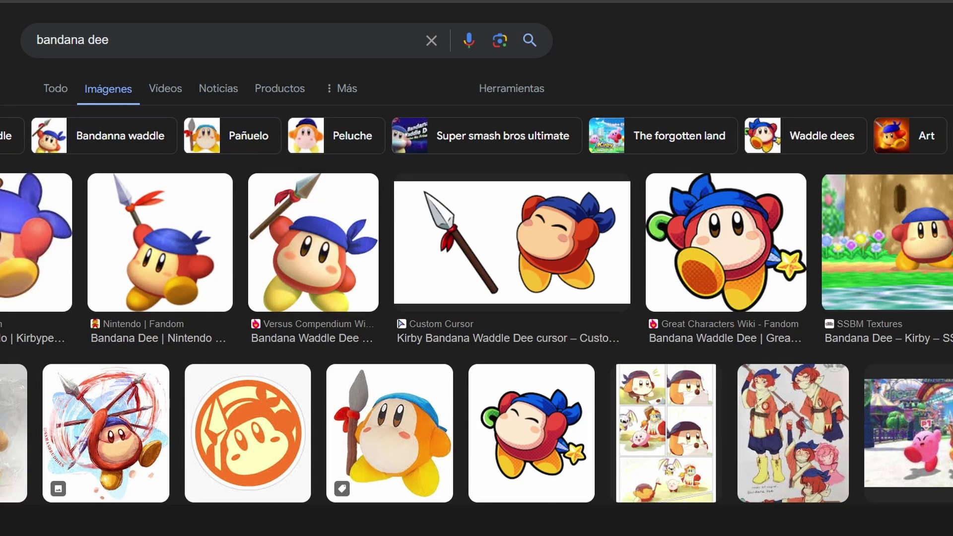
{"action": "left_click", "coordinate": [675, 477]}
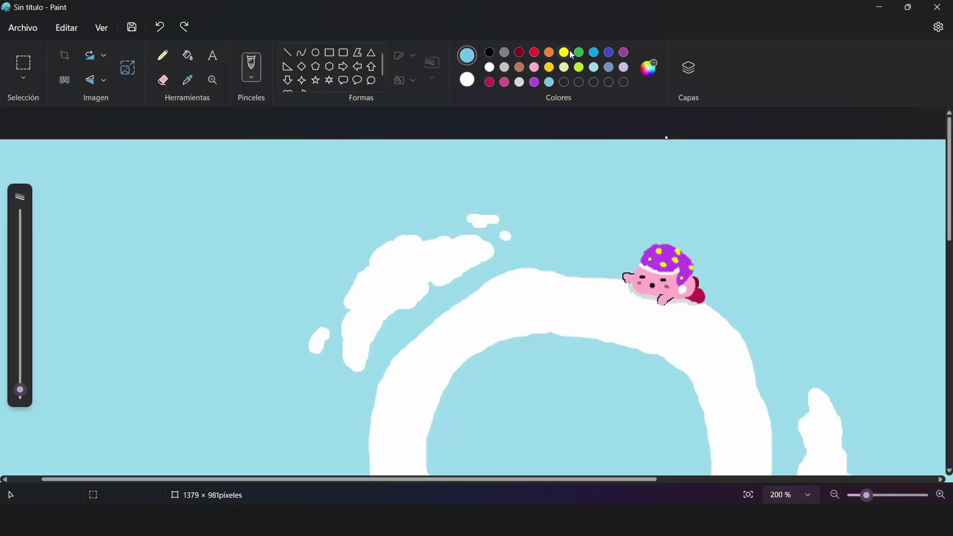
Step: Try painting Bandana Dee's rounded body in orange with a larger brush at the upper edge of the left cloud-like accent
{"action": "left_click", "coordinate": [551, 55]}
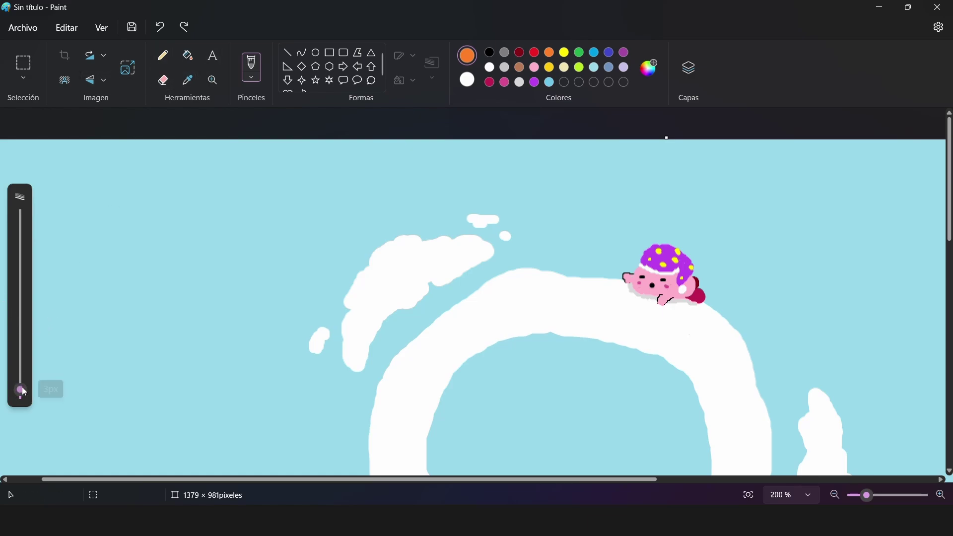
{"action": "left_click_drag", "start_coordinate": [20, 390], "coordinate": [20, 374]}
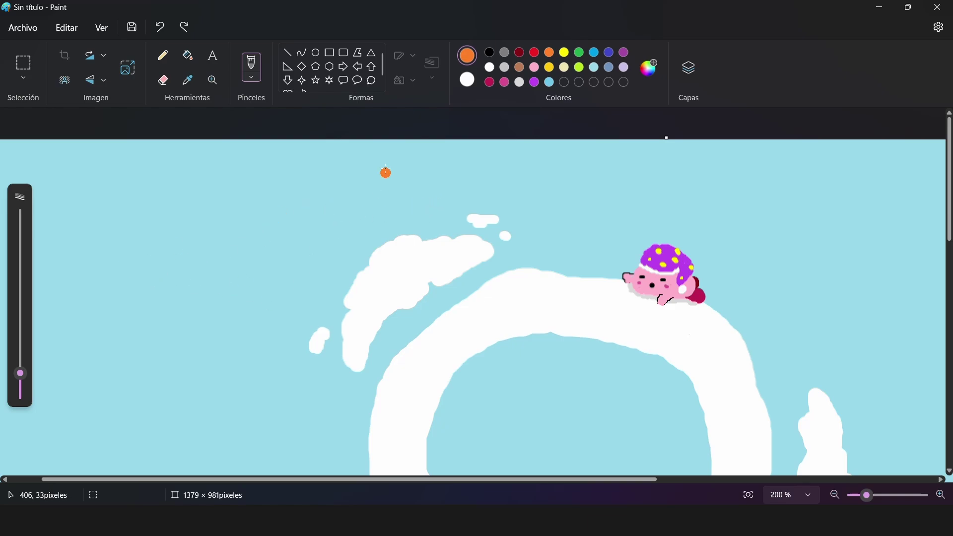
{"action": "mouse_move", "coordinate": [424, 203]}
{"action": "left_mouse_down"}
{"action": "mouse_move", "coordinate": [433, 197]}
{"action": "mouse_move", "coordinate": [439, 217]}
{"action": "mouse_move", "coordinate": [436, 191]}
{"action": "mouse_move", "coordinate": [447, 230]}
{"action": "mouse_move", "coordinate": [449, 196]}
{"action": "mouse_move", "coordinate": [423, 189]}
{"action": "mouse_move", "coordinate": [413, 202]}
{"action": "mouse_move", "coordinate": [440, 191]}
{"action": "left_mouse_up"}
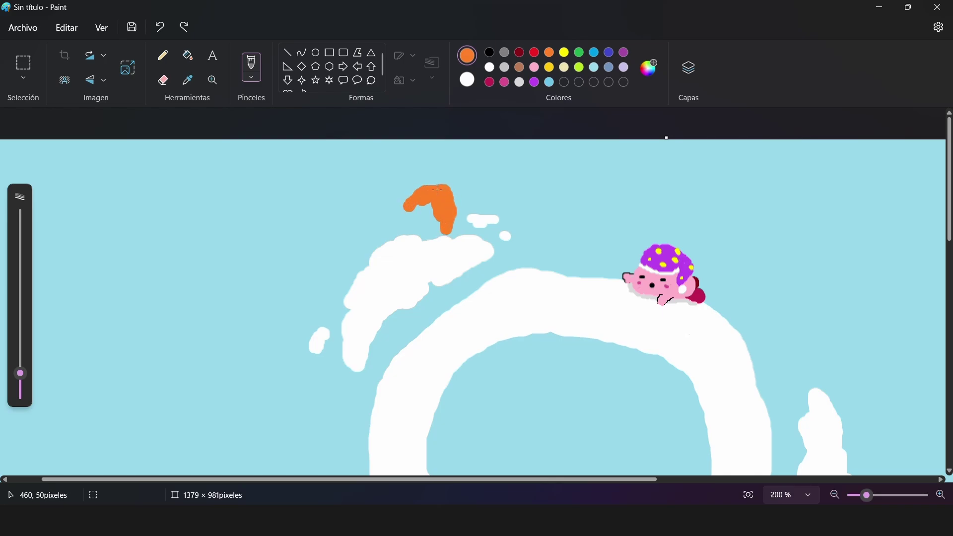
{"action": "left_click", "coordinate": [159, 27]}
{"action": "left_click", "coordinate": [333, 190]}
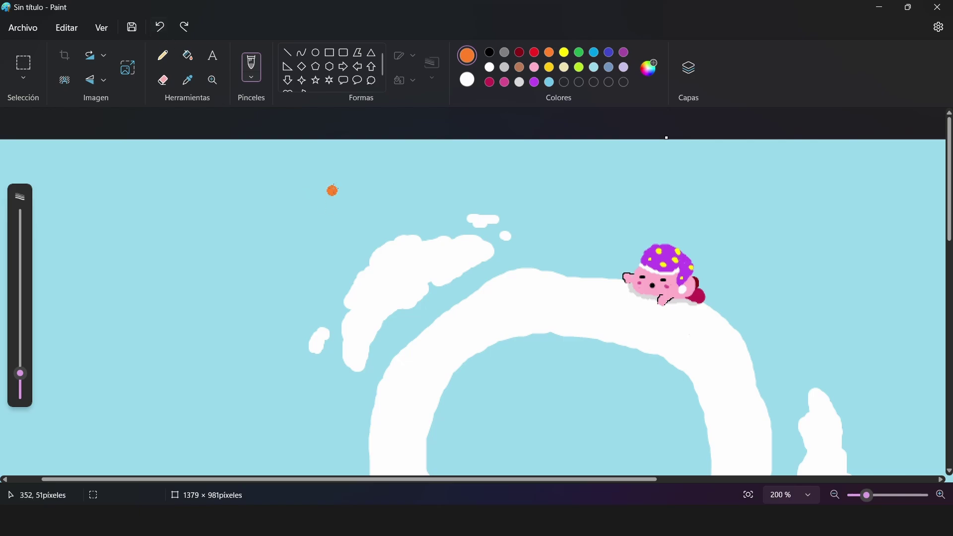
{"action": "mouse_move", "coordinate": [428, 204]}
{"action": "left_mouse_down"}
{"action": "mouse_move", "coordinate": [440, 240]}
{"action": "mouse_move", "coordinate": [414, 238]}
{"action": "mouse_move", "coordinate": [430, 218]}
{"action": "mouse_move", "coordinate": [422, 212]}
{"action": "mouse_move", "coordinate": [424, 238]}
{"action": "mouse_move", "coordinate": [438, 215]}
{"action": "mouse_move", "coordinate": [423, 209]}
{"action": "mouse_move", "coordinate": [405, 232]}
{"action": "left_mouse_up"}
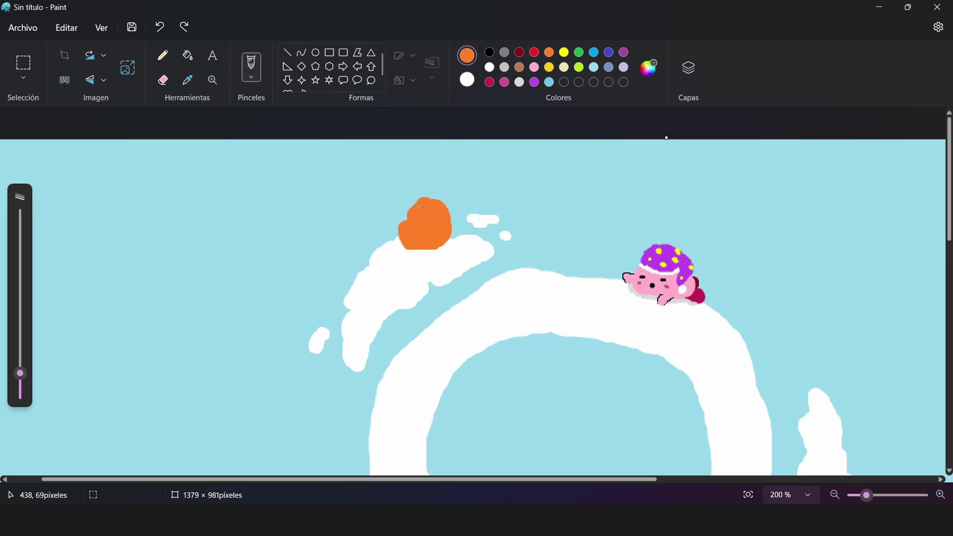
{"action": "left_click", "coordinate": [516, 391]}
{"action": "left_click", "coordinate": [161, 28]}
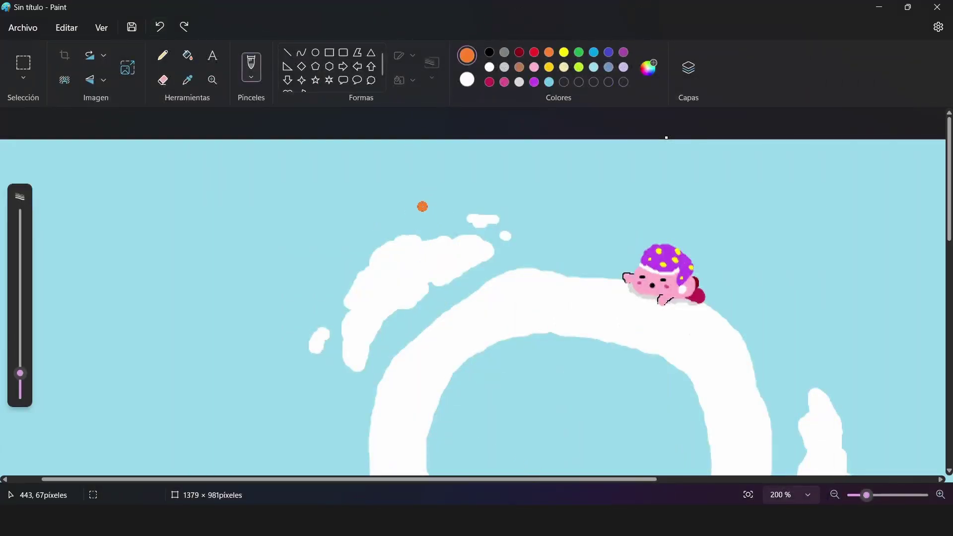
Step: Try another orange body on the left accent with a cream face over it, and undo both
{"action": "mouse_move", "coordinate": [422, 206]}
{"action": "left_mouse_down"}
{"action": "mouse_move", "coordinate": [442, 195]}
{"action": "mouse_move", "coordinate": [448, 232]}
{"action": "mouse_move", "coordinate": [453, 204]}
{"action": "left_mouse_up"}
{"action": "mouse_move", "coordinate": [453, 241]}
{"action": "left_mouse_down"}
{"action": "mouse_move", "coordinate": [430, 243]}
{"action": "mouse_move", "coordinate": [457, 240]}
{"action": "mouse_move", "coordinate": [441, 223]}
{"action": "left_mouse_up"}
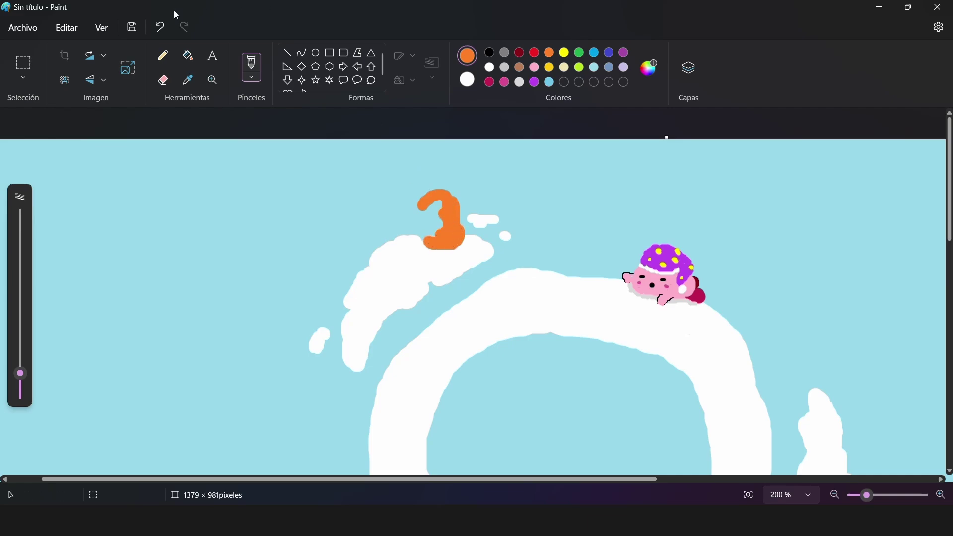
{"action": "left_click", "coordinate": [160, 27]}
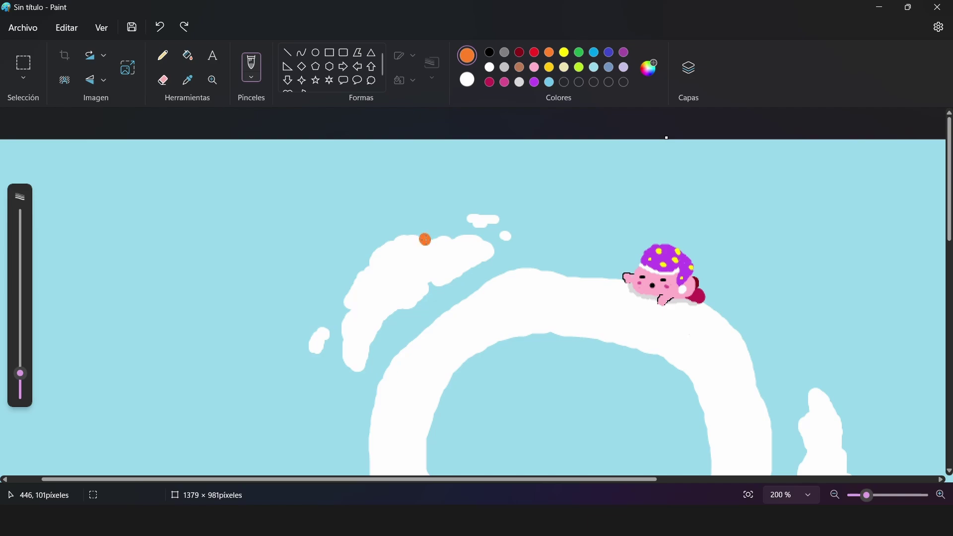
{"action": "mouse_move", "coordinate": [424, 241]}
{"action": "left_mouse_down"}
{"action": "mouse_move", "coordinate": [451, 241]}
{"action": "mouse_move", "coordinate": [452, 217]}
{"action": "mouse_move", "coordinate": [437, 203]}
{"action": "mouse_move", "coordinate": [414, 218]}
{"action": "mouse_move", "coordinate": [409, 241]}
{"action": "mouse_move", "coordinate": [440, 249]}
{"action": "mouse_move", "coordinate": [445, 227]}
{"action": "mouse_move", "coordinate": [426, 225]}
{"action": "left_mouse_up"}
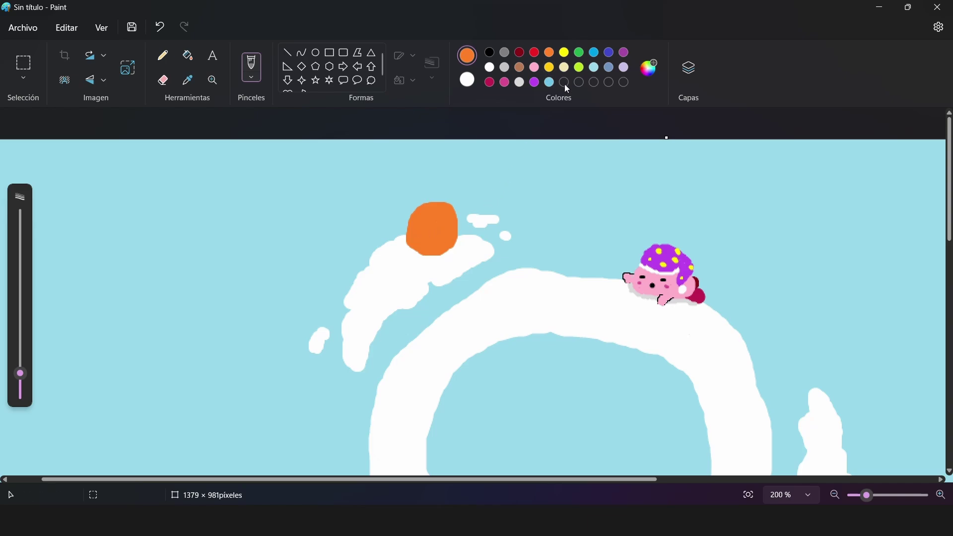
{"action": "left_click", "coordinate": [565, 68]}
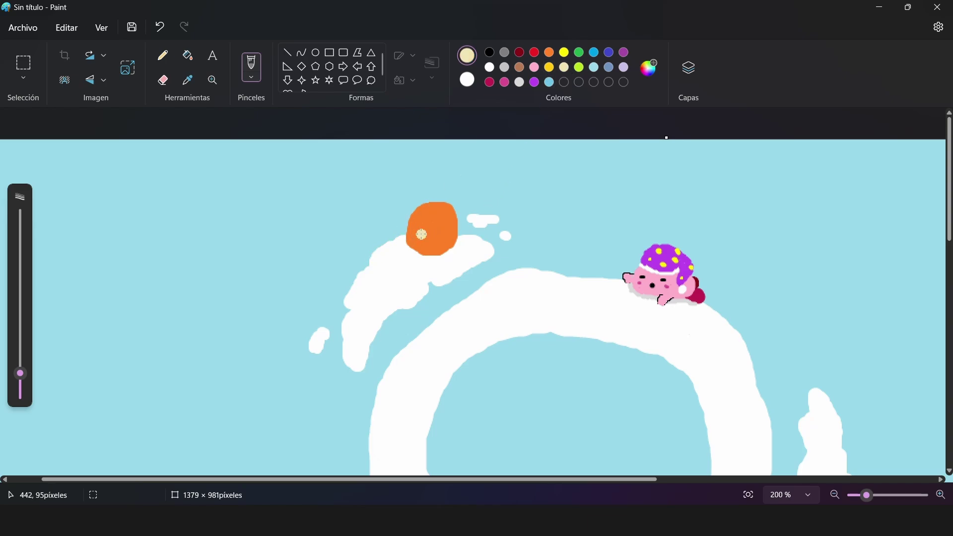
{"action": "mouse_move", "coordinate": [413, 233]}
{"action": "left_mouse_down"}
{"action": "mouse_move", "coordinate": [437, 239]}
{"action": "mouse_move", "coordinate": [427, 246]}
{"action": "mouse_move", "coordinate": [437, 239]}
{"action": "mouse_move", "coordinate": [421, 237]}
{"action": "mouse_move", "coordinate": [430, 230]}
{"action": "mouse_move", "coordinate": [438, 235]}
{"action": "mouse_move", "coordinate": [427, 249]}
{"action": "mouse_move", "coordinate": [442, 237]}
{"action": "mouse_move", "coordinate": [422, 224]}
{"action": "left_mouse_up"}
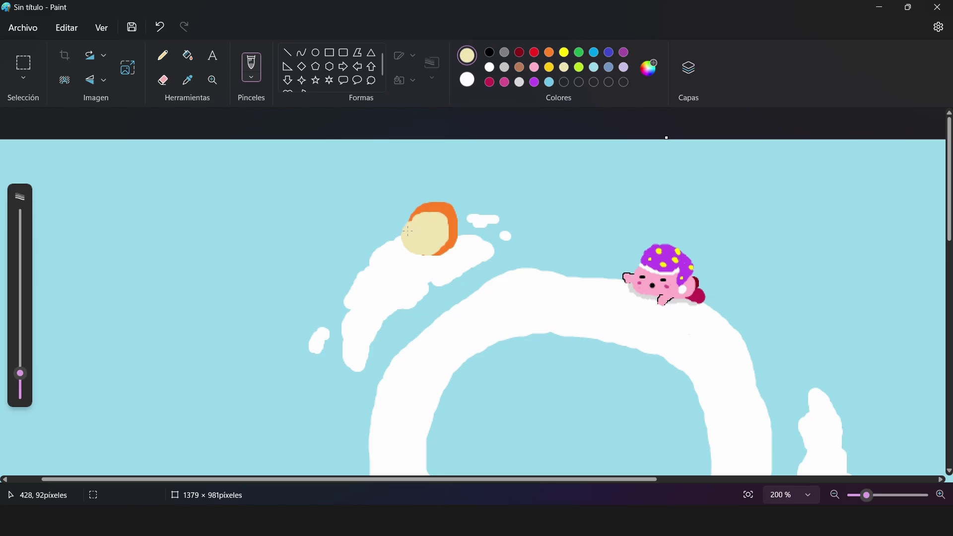
{"action": "left_click", "coordinate": [159, 27]}
{"action": "left_click", "coordinate": [160, 27]}
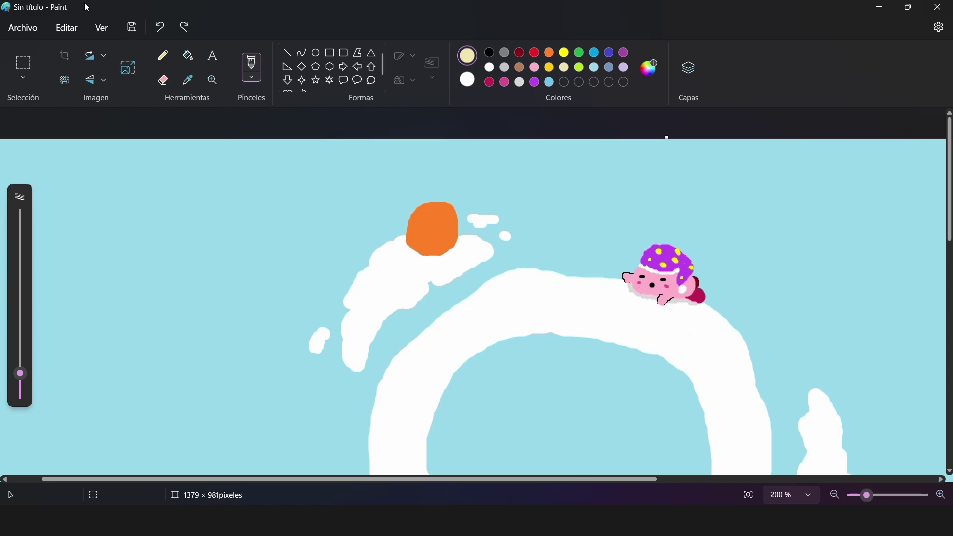
{"action": "left_click", "coordinate": [159, 26]}
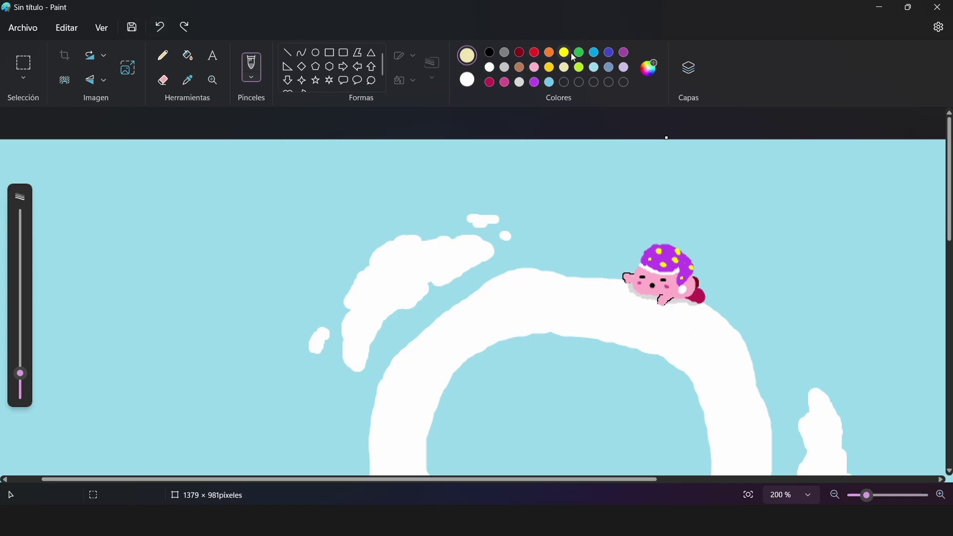
Step: Paint Bandana Dee's round orange body on the left accent and rework a cream face over it, leaving an orange rim
{"action": "left_click", "coordinate": [548, 52]}
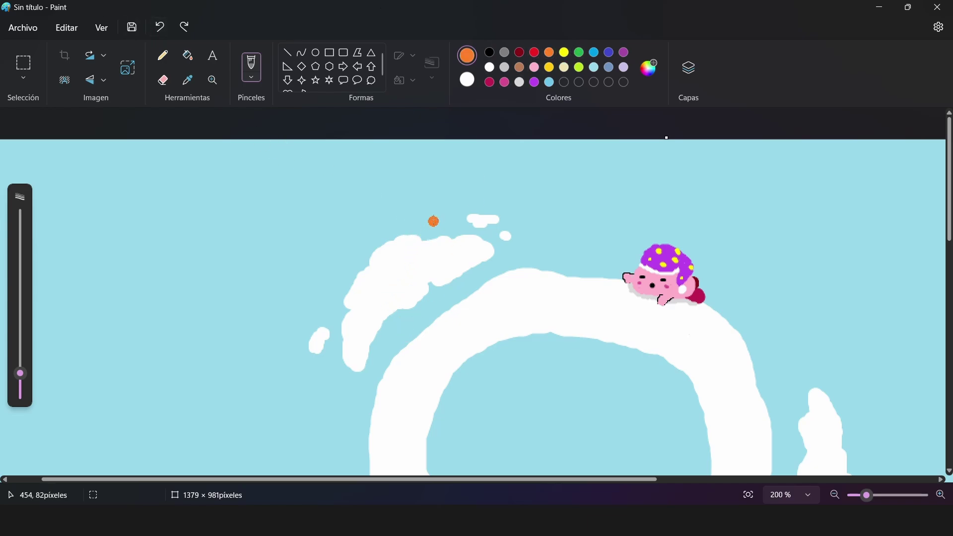
{"action": "mouse_move", "coordinate": [434, 205]}
{"action": "left_mouse_down"}
{"action": "mouse_move", "coordinate": [413, 232]}
{"action": "mouse_move", "coordinate": [435, 242]}
{"action": "mouse_move", "coordinate": [451, 228]}
{"action": "mouse_move", "coordinate": [430, 206]}
{"action": "mouse_move", "coordinate": [422, 237]}
{"action": "mouse_move", "coordinate": [437, 216]}
{"action": "mouse_move", "coordinate": [428, 227]}
{"action": "mouse_move", "coordinate": [447, 221]}
{"action": "left_mouse_up"}
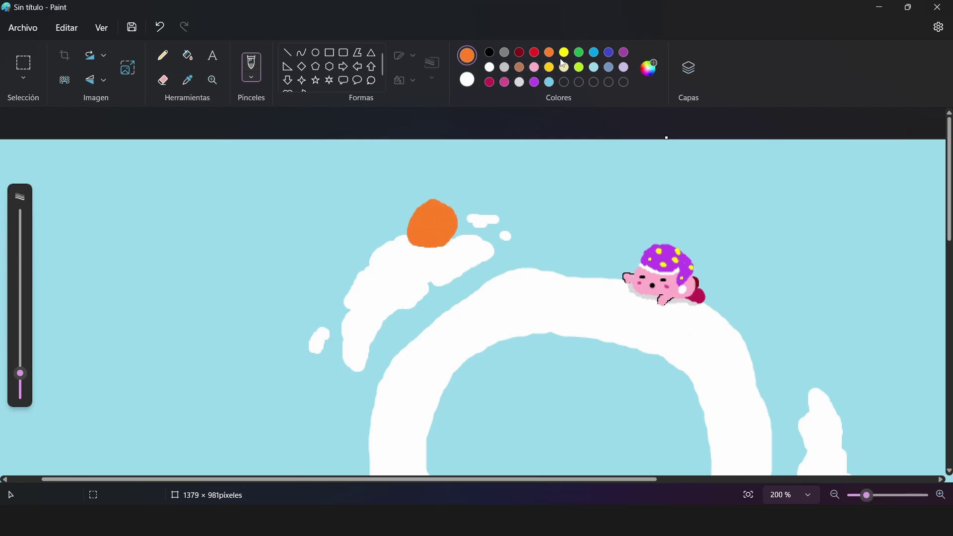
{"action": "left_click", "coordinate": [565, 68]}
{"action": "left_click", "coordinate": [397, 247]}
{"action": "mouse_move", "coordinate": [403, 246]}
{"action": "left_mouse_down"}
{"action": "mouse_move", "coordinate": [417, 232]}
{"action": "mouse_move", "coordinate": [409, 241]}
{"action": "mouse_move", "coordinate": [435, 240]}
{"action": "mouse_move", "coordinate": [426, 237]}
{"action": "mouse_move", "coordinate": [432, 219]}
{"action": "mouse_move", "coordinate": [420, 222]}
{"action": "mouse_move", "coordinate": [429, 215]}
{"action": "left_mouse_up"}
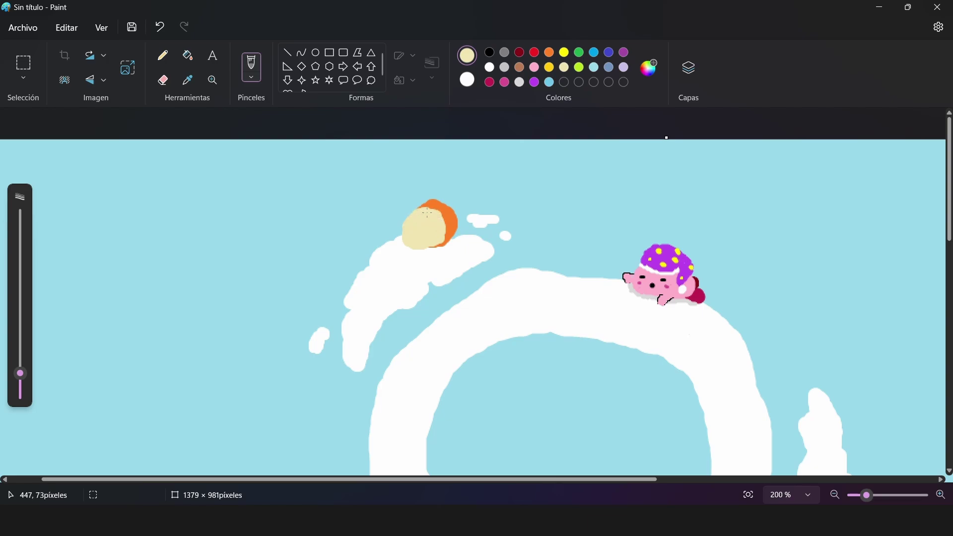
{"action": "left_click", "coordinate": [160, 26]}
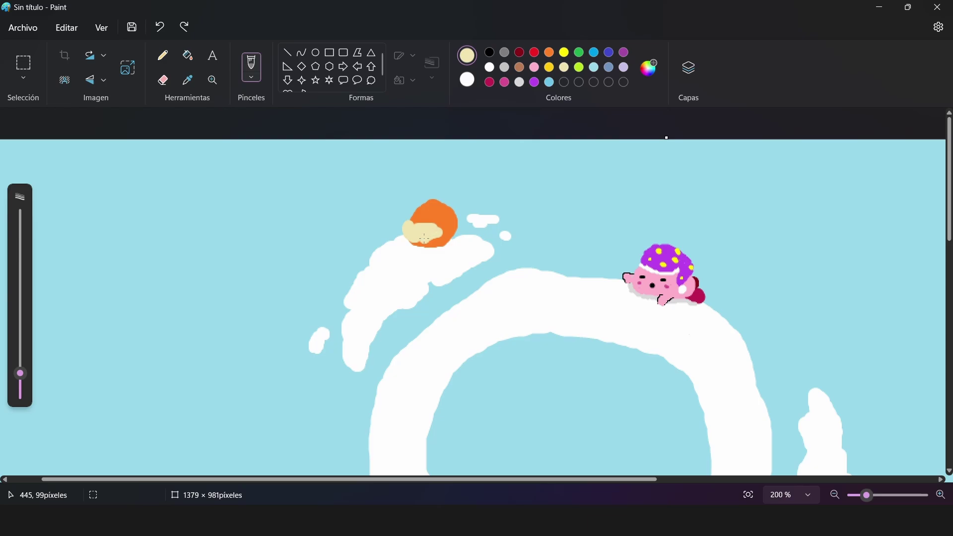
{"action": "left_click_drag", "start_coordinate": [425, 240], "coordinate": [440, 217]}
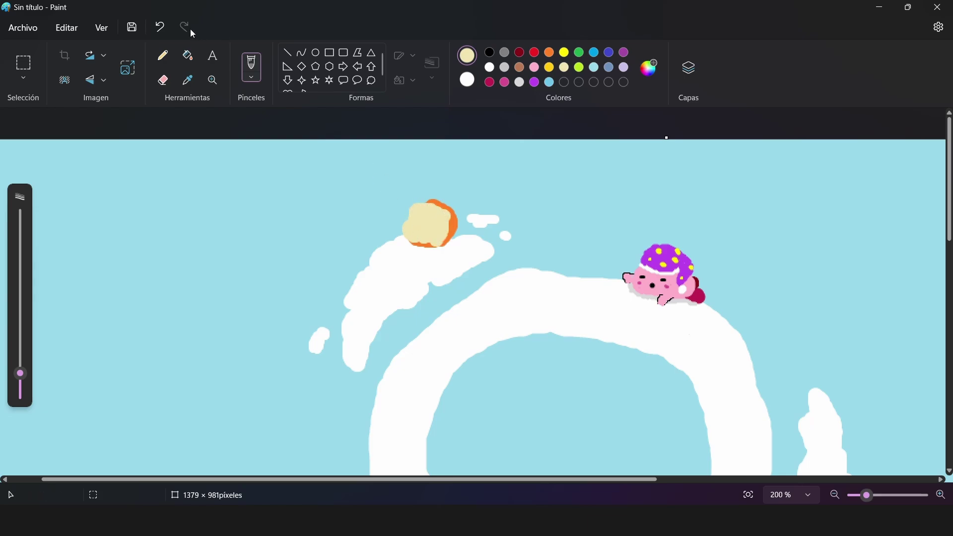
{"action": "left_click", "coordinate": [164, 28]}
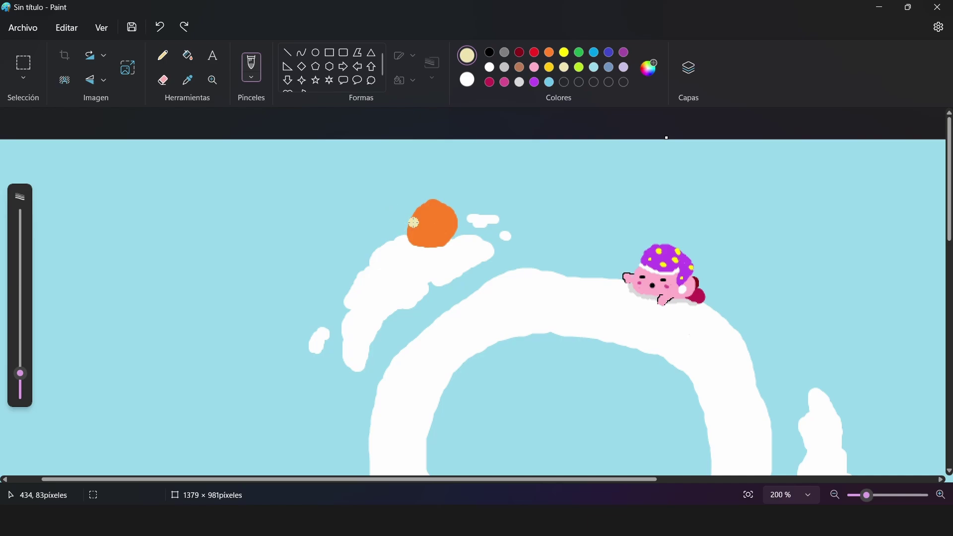
{"action": "mouse_move", "coordinate": [411, 237]}
{"action": "left_mouse_down"}
{"action": "mouse_move", "coordinate": [449, 234]}
{"action": "mouse_move", "coordinate": [403, 227]}
{"action": "mouse_move", "coordinate": [422, 242]}
{"action": "mouse_move", "coordinate": [449, 229]}
{"action": "mouse_move", "coordinate": [406, 229]}
{"action": "mouse_move", "coordinate": [440, 238]}
{"action": "mouse_move", "coordinate": [431, 210]}
{"action": "mouse_move", "coordinate": [417, 217]}
{"action": "mouse_move", "coordinate": [421, 209]}
{"action": "mouse_move", "coordinate": [431, 231]}
{"action": "mouse_move", "coordinate": [418, 226]}
{"action": "left_mouse_up"}
{"action": "left_click", "coordinate": [162, 28]}
{"action": "left_click", "coordinate": [162, 28]}
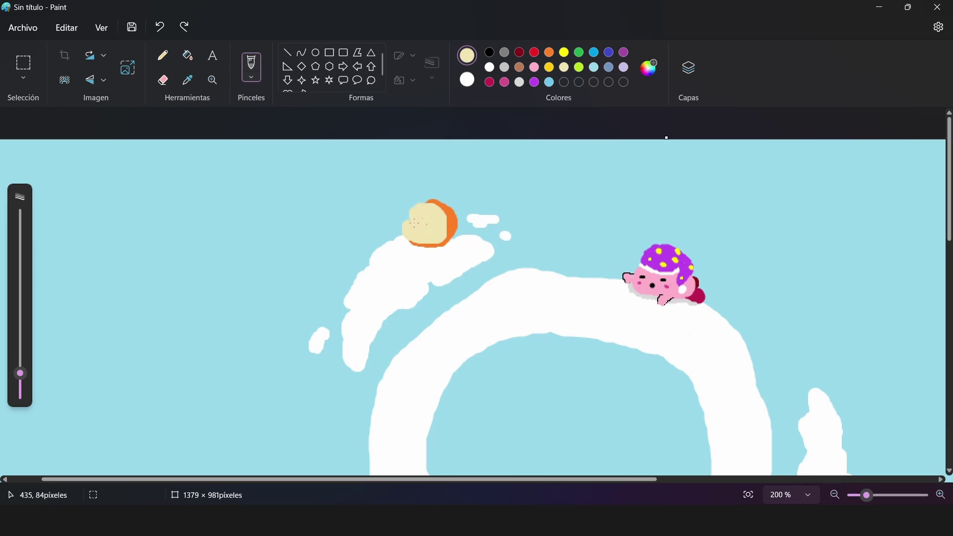
{"action": "left_click", "coordinate": [431, 225]}
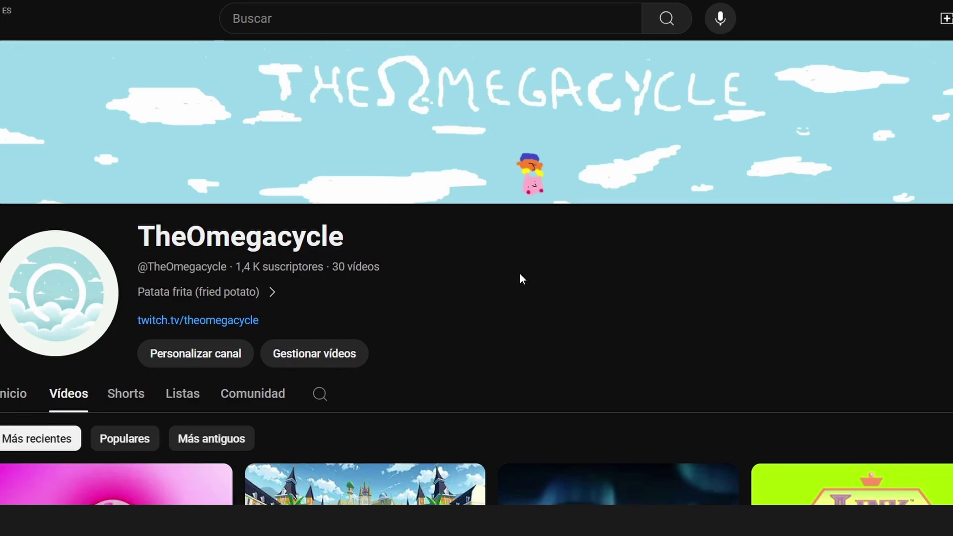
Step: Look through the channel's banner and video thumbnails for a character reference, and undo the painted orange body and cream face
{"action": "scroll", "coordinate": [520, 278], "scroll_direction": "down", "scroll_amount": 9}
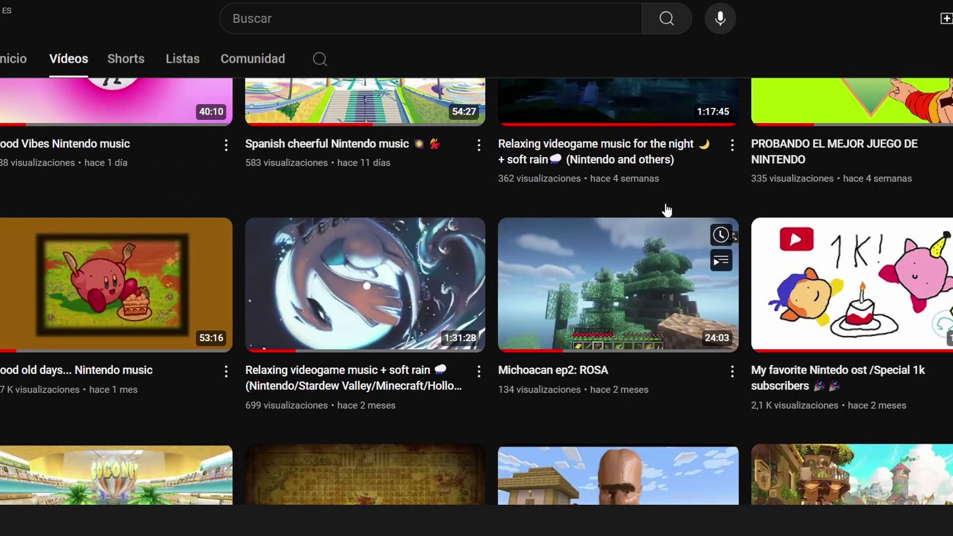
{"action": "scroll", "coordinate": [666, 209], "scroll_direction": "up", "scroll_amount": 9}
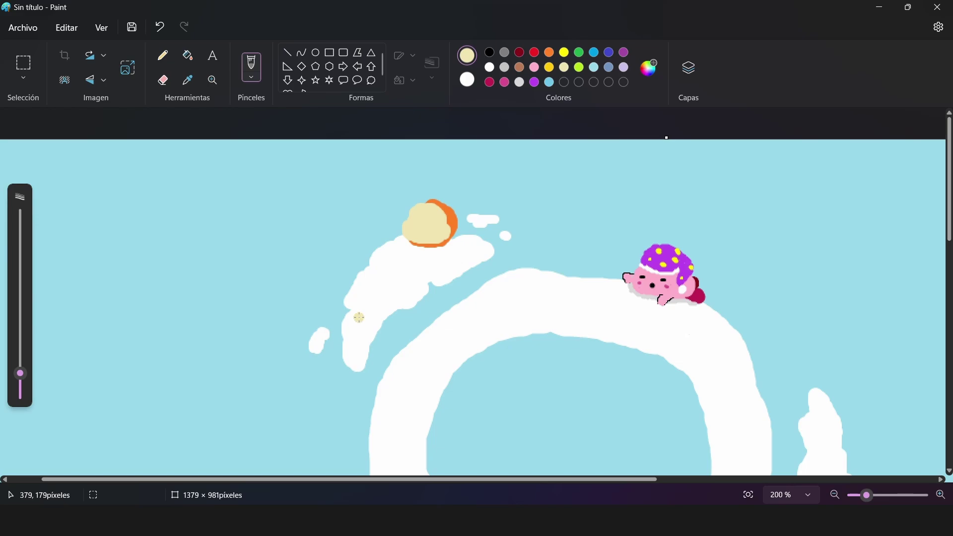
{"action": "left_click", "coordinate": [162, 26]}
{"action": "left_click", "coordinate": [162, 26]}
{"action": "left_click", "coordinate": [162, 26]}
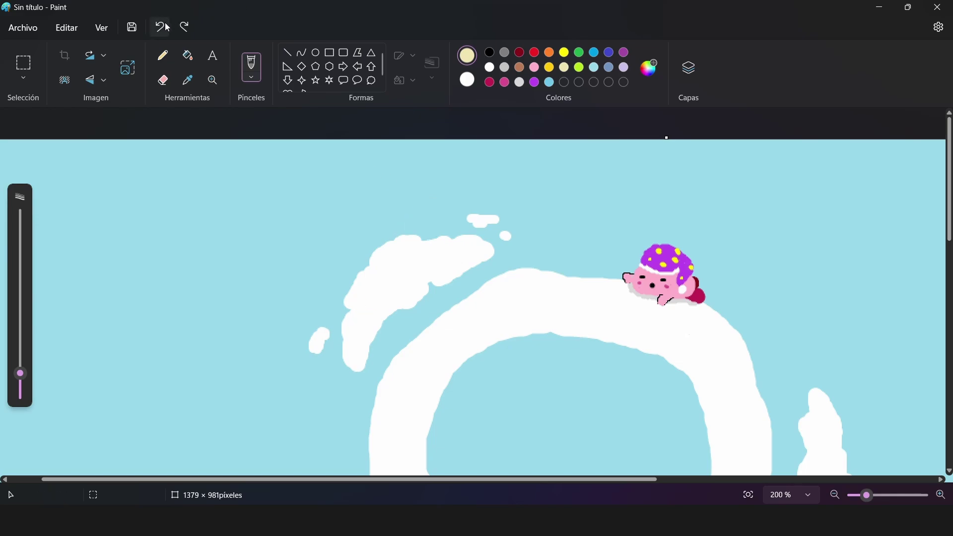
Step: Try painting a narrower, upright orange body at the upper edge of the left cloud-like accent
{"action": "left_click", "coordinate": [550, 52]}
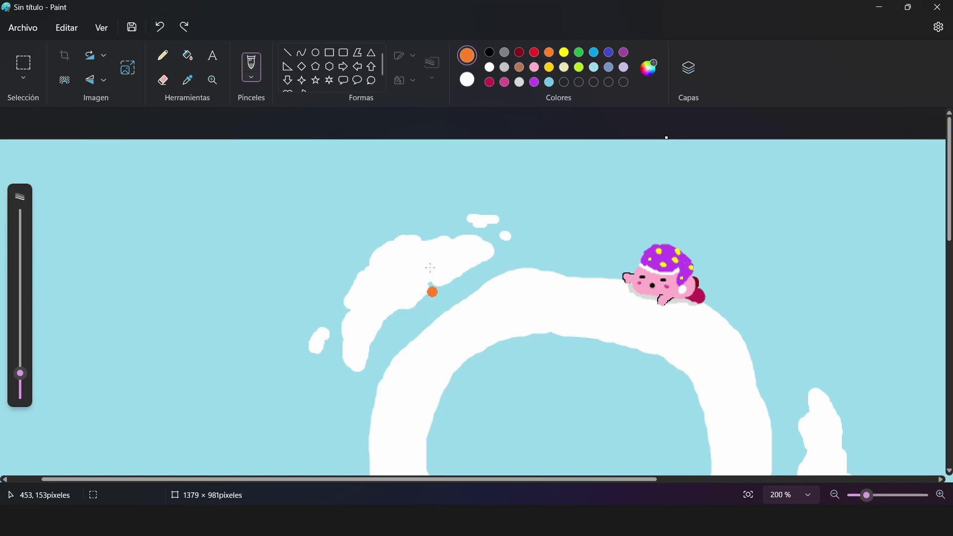
{"action": "mouse_move", "coordinate": [437, 209]}
{"action": "left_mouse_down"}
{"action": "mouse_move", "coordinate": [425, 233]}
{"action": "mouse_move", "coordinate": [445, 252]}
{"action": "mouse_move", "coordinate": [461, 226]}
{"action": "mouse_move", "coordinate": [442, 211]}
{"action": "mouse_move", "coordinate": [443, 243]}
{"action": "mouse_move", "coordinate": [429, 253]}
{"action": "mouse_move", "coordinate": [419, 247]}
{"action": "mouse_move", "coordinate": [422, 220]}
{"action": "mouse_move", "coordinate": [432, 243]}
{"action": "mouse_move", "coordinate": [426, 235]}
{"action": "left_mouse_up"}
{"action": "left_click", "coordinate": [159, 26]}
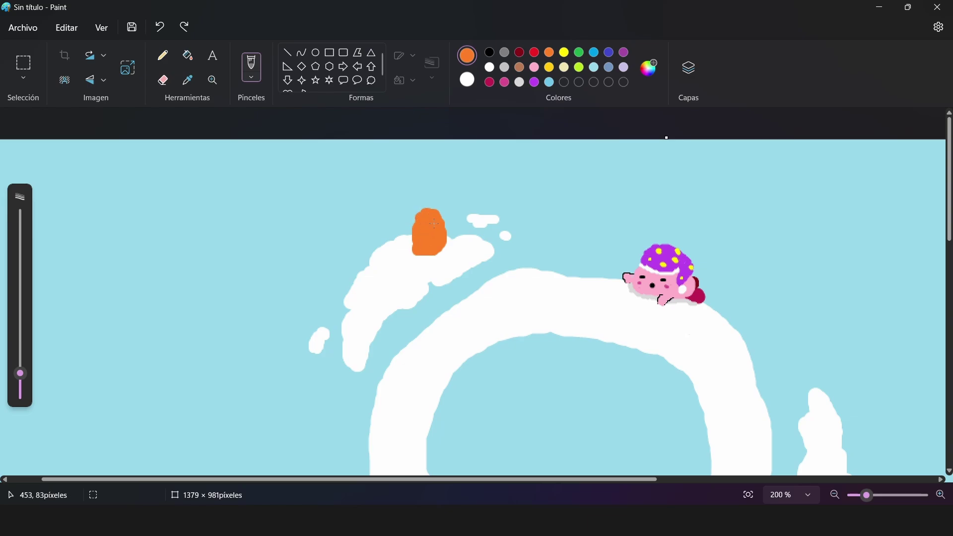
{"action": "mouse_move", "coordinate": [444, 229]}
{"action": "left_mouse_down"}
{"action": "mouse_move", "coordinate": [435, 248]}
{"action": "mouse_move", "coordinate": [442, 216]}
{"action": "left_mouse_up"}
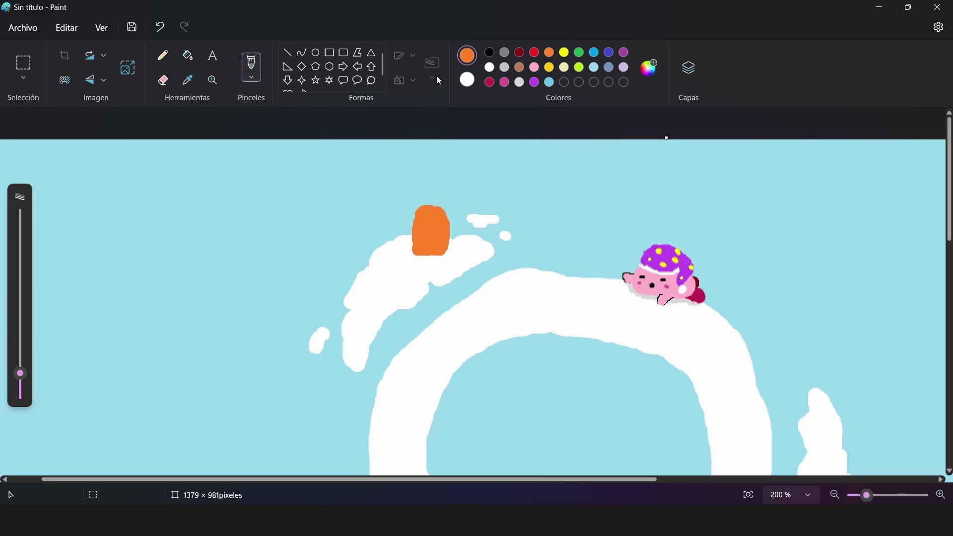
Step: Try a cream arm and a cream face on the upright orange body, and undo the whole figure
{"action": "left_click", "coordinate": [564, 67]}
{"action": "left_click_drag", "start_coordinate": [415, 237], "coordinate": [396, 243]}
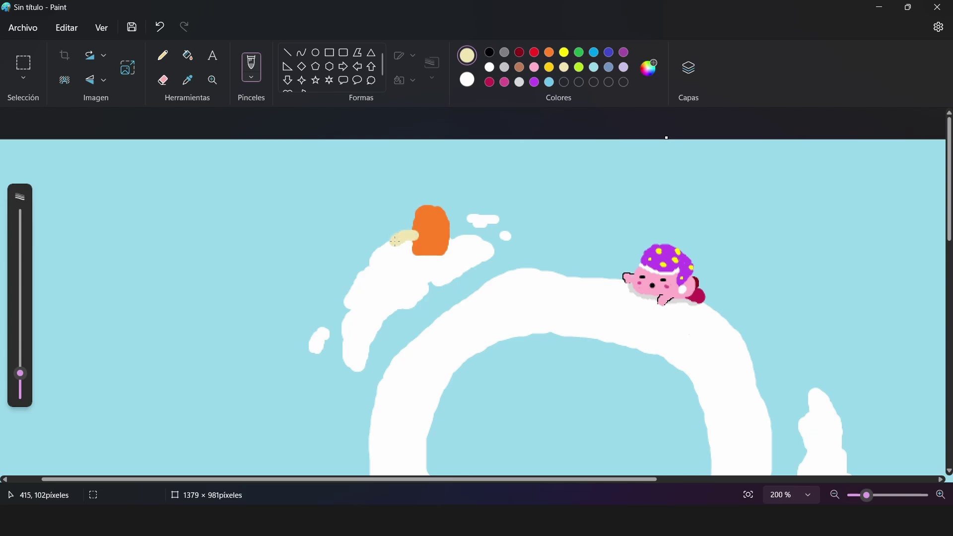
{"action": "left_click", "coordinate": [160, 27]}
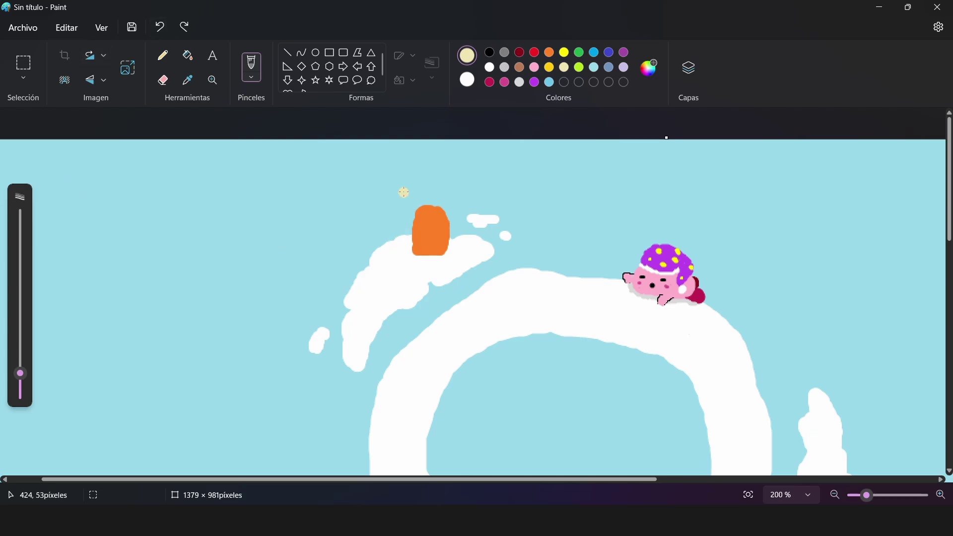
{"action": "mouse_move", "coordinate": [418, 242]}
{"action": "left_mouse_down"}
{"action": "mouse_move", "coordinate": [411, 237]}
{"action": "mouse_move", "coordinate": [427, 238]}
{"action": "mouse_move", "coordinate": [412, 249]}
{"action": "mouse_move", "coordinate": [404, 240]}
{"action": "mouse_move", "coordinate": [413, 229]}
{"action": "mouse_move", "coordinate": [434, 236]}
{"action": "mouse_move", "coordinate": [413, 237]}
{"action": "mouse_move", "coordinate": [434, 238]}
{"action": "mouse_move", "coordinate": [430, 218]}
{"action": "mouse_move", "coordinate": [419, 222]}
{"action": "mouse_move", "coordinate": [434, 242]}
{"action": "left_mouse_up"}
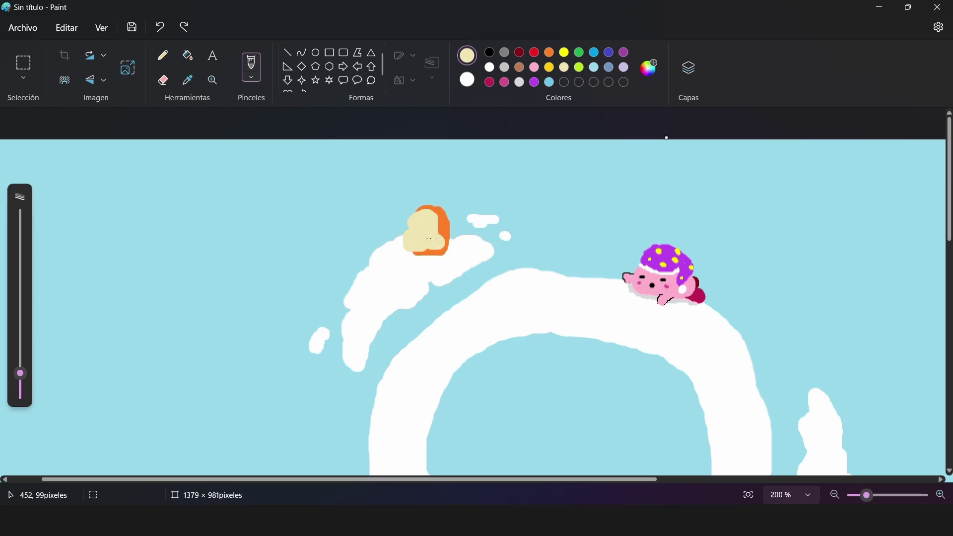
{"action": "left_click", "coordinate": [418, 256]}
{"action": "left_click", "coordinate": [153, 20]}
{"action": "left_click", "coordinate": [154, 27]}
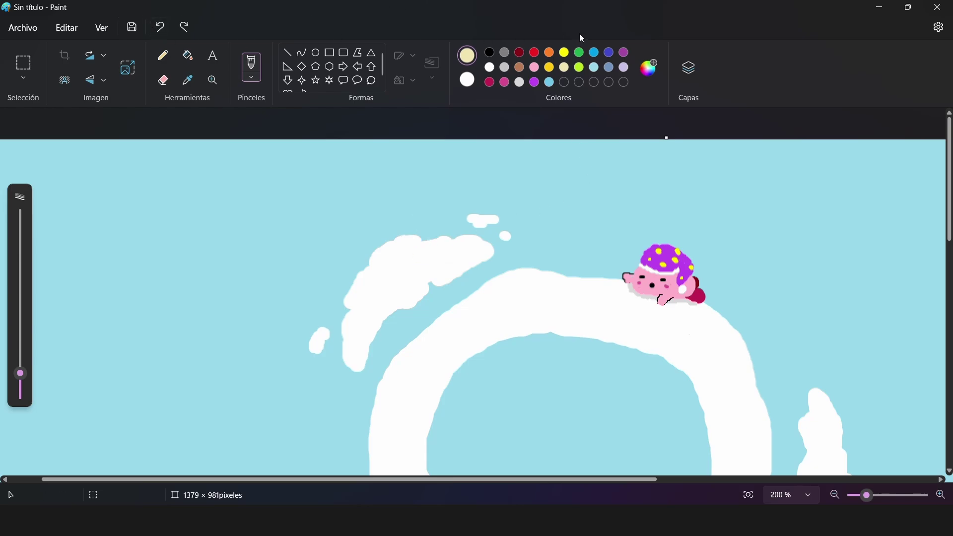
Step: Try several curved orange outlines for the body above the left accent, undoing each one
{"action": "left_click", "coordinate": [549, 52]}
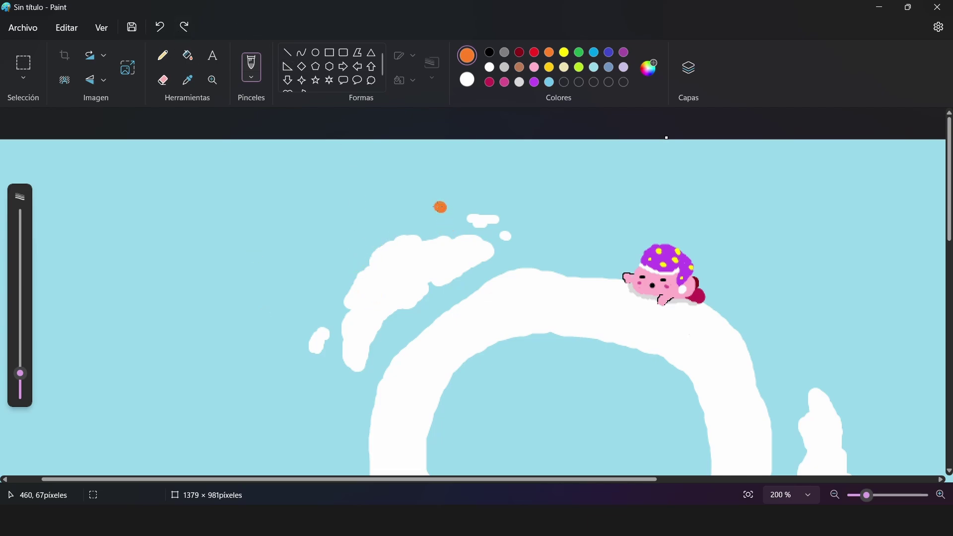
{"action": "mouse_move", "coordinate": [441, 207]}
{"action": "left_mouse_down"}
{"action": "mouse_move", "coordinate": [417, 212]}
{"action": "mouse_move", "coordinate": [401, 242]}
{"action": "left_mouse_up"}
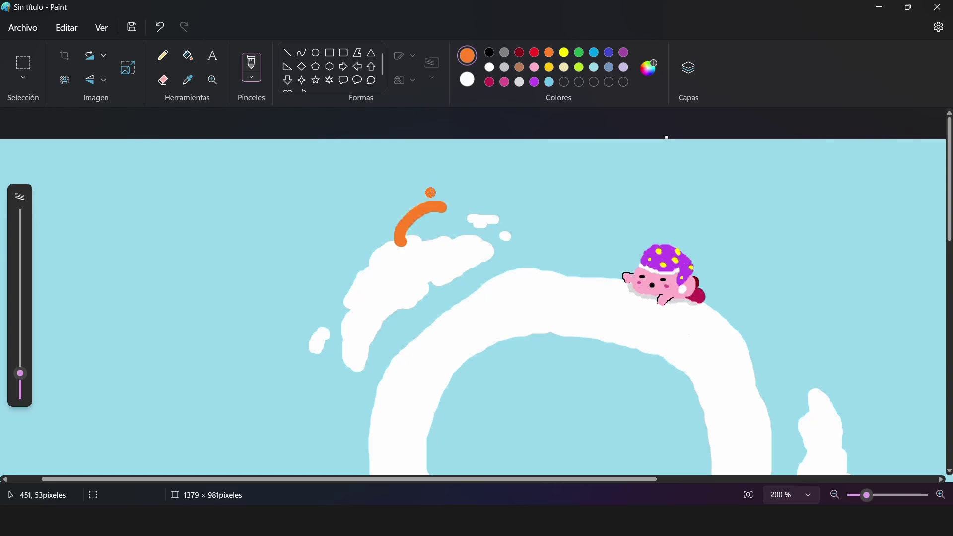
{"action": "left_click", "coordinate": [159, 27]}
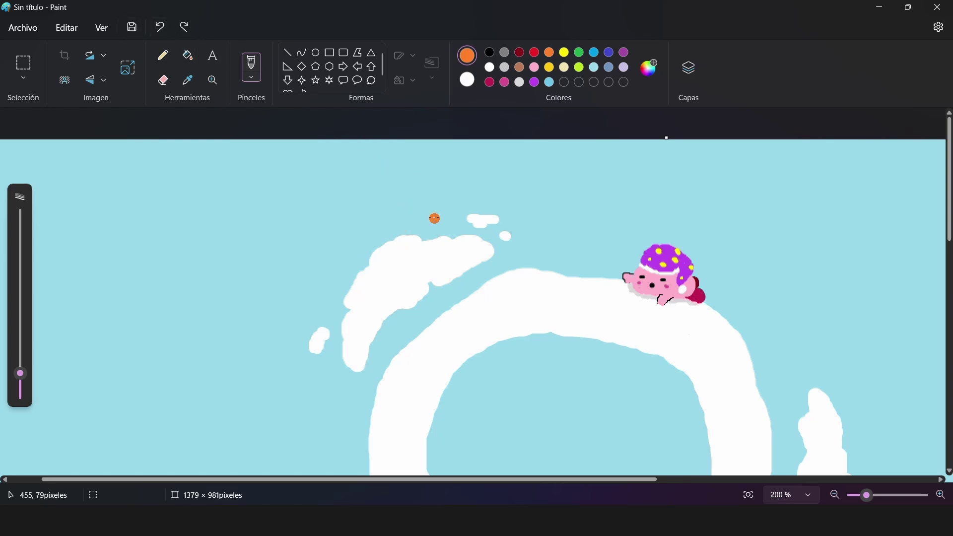
{"action": "mouse_move", "coordinate": [436, 199]}
{"action": "left_mouse_down"}
{"action": "mouse_move", "coordinate": [410, 217]}
{"action": "mouse_move", "coordinate": [396, 244]}
{"action": "mouse_move", "coordinate": [414, 255]}
{"action": "mouse_move", "coordinate": [451, 244]}
{"action": "left_mouse_up"}
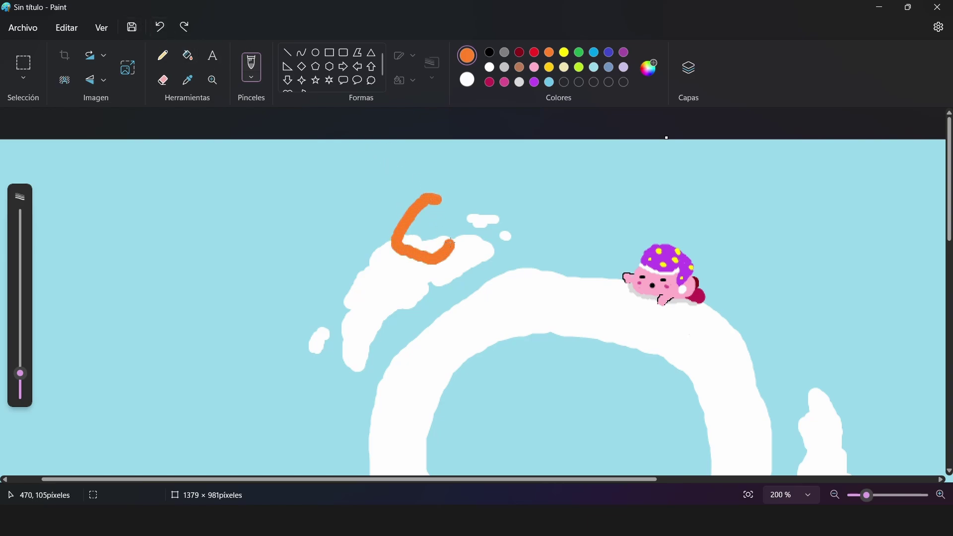
{"action": "left_click", "coordinate": [159, 27]}
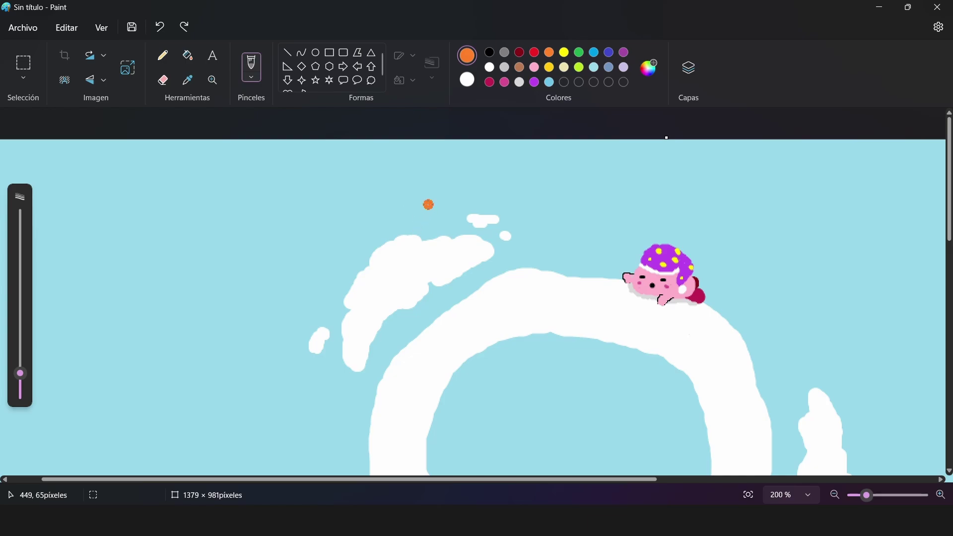
{"action": "mouse_move", "coordinate": [429, 204]}
{"action": "left_mouse_down"}
{"action": "mouse_move", "coordinate": [395, 246]}
{"action": "mouse_move", "coordinate": [432, 258]}
{"action": "mouse_move", "coordinate": [424, 243]}
{"action": "left_mouse_up"}
{"action": "left_click", "coordinate": [159, 27]}
Step: Paint a rounded triangular orange body on the left accent with a cream face and a small cream arm reaching past its left edge
{"action": "mouse_move", "coordinate": [429, 205]}
{"action": "left_mouse_down"}
{"action": "mouse_move", "coordinate": [405, 246]}
{"action": "mouse_move", "coordinate": [445, 256]}
{"action": "mouse_move", "coordinate": [456, 245]}
{"action": "mouse_move", "coordinate": [442, 216]}
{"action": "mouse_move", "coordinate": [427, 212]}
{"action": "mouse_move", "coordinate": [424, 236]}
{"action": "mouse_move", "coordinate": [431, 217]}
{"action": "mouse_move", "coordinate": [446, 241]}
{"action": "mouse_move", "coordinate": [437, 255]}
{"action": "mouse_move", "coordinate": [414, 232]}
{"action": "mouse_move", "coordinate": [440, 246]}
{"action": "left_mouse_up"}
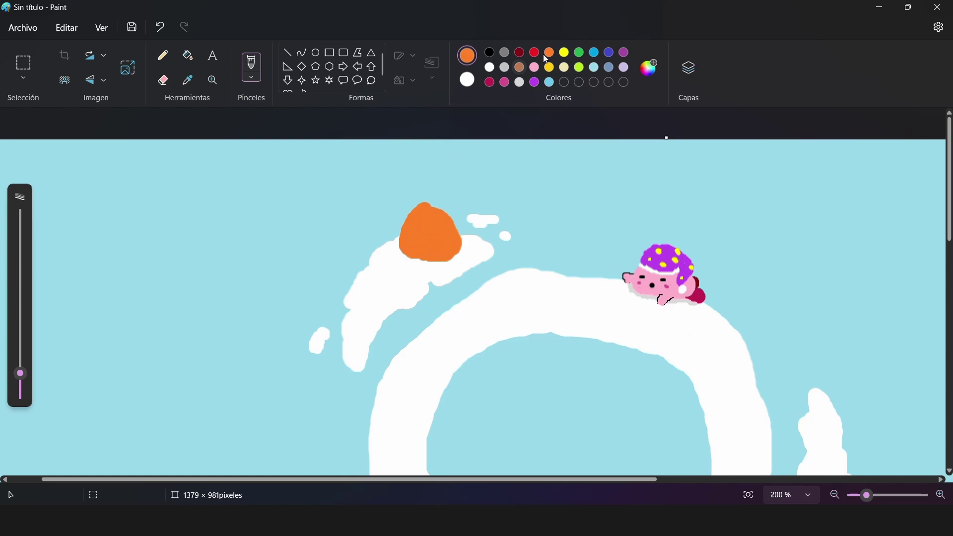
{"action": "left_click", "coordinate": [565, 68]}
{"action": "left_click", "coordinate": [424, 239]}
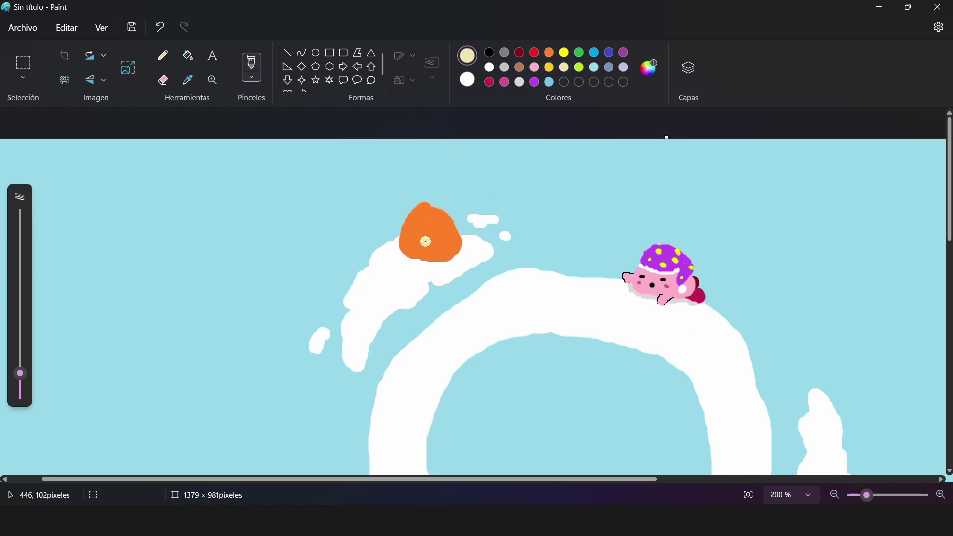
{"action": "mouse_move", "coordinate": [423, 239]}
{"action": "left_mouse_down"}
{"action": "mouse_move", "coordinate": [413, 236]}
{"action": "mouse_move", "coordinate": [433, 240]}
{"action": "mouse_move", "coordinate": [415, 246]}
{"action": "left_mouse_up"}
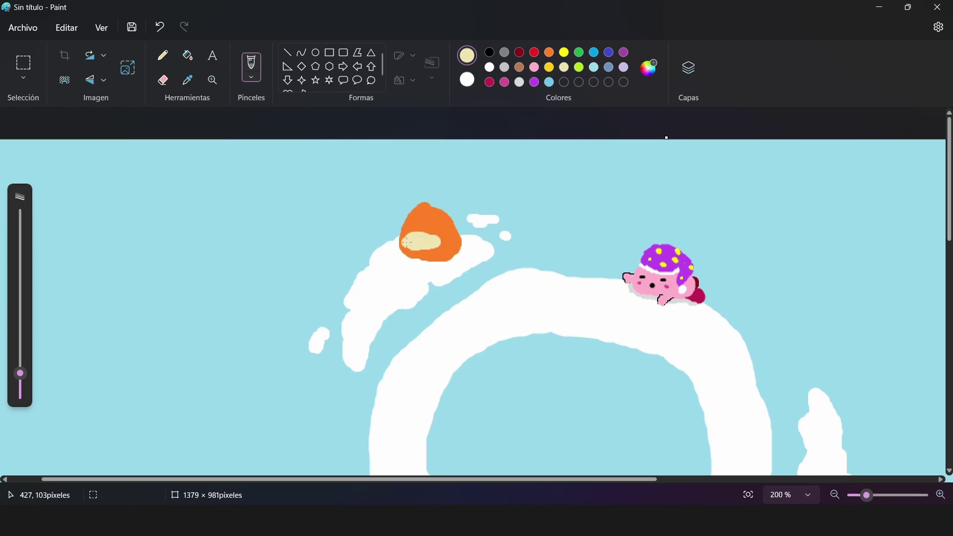
{"action": "mouse_move", "coordinate": [436, 239]}
{"action": "left_mouse_down"}
{"action": "mouse_move", "coordinate": [404, 241]}
{"action": "mouse_move", "coordinate": [419, 221]}
{"action": "mouse_move", "coordinate": [424, 231]}
{"action": "mouse_move", "coordinate": [425, 221]}
{"action": "mouse_move", "coordinate": [444, 243]}
{"action": "left_mouse_up"}
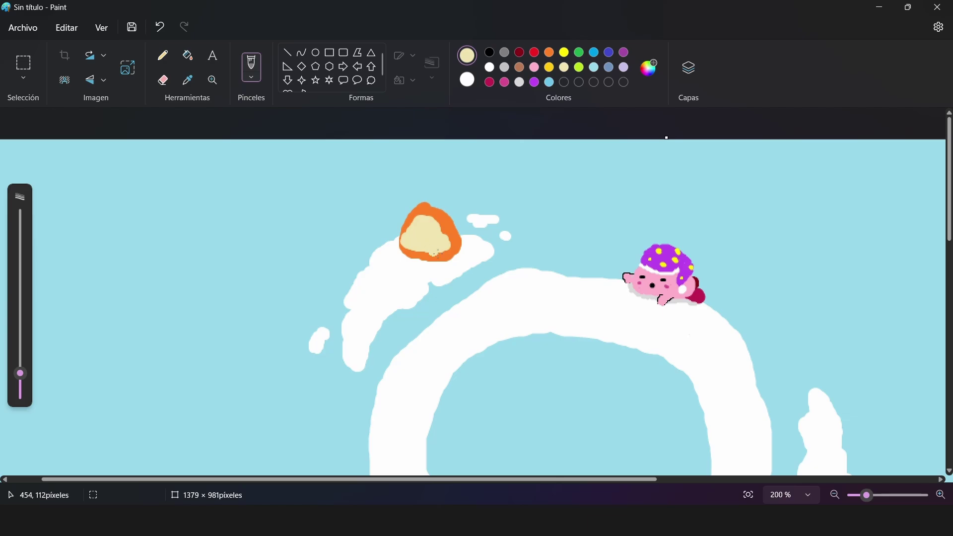
{"action": "left_click_drag", "start_coordinate": [401, 239], "coordinate": [425, 254]}
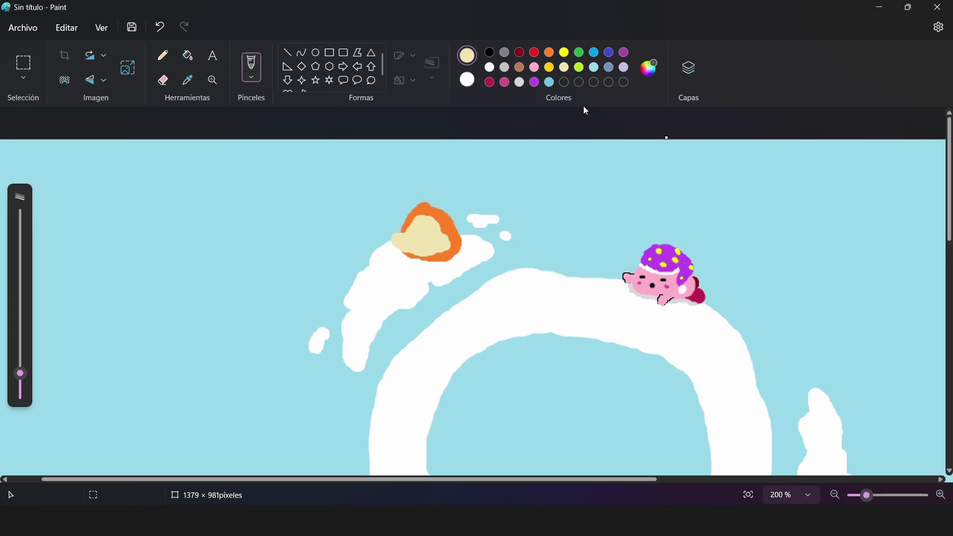
Step: Round off the orange body's pointed top using light turquoise and orange, and retouch the cream face after undoing an enlarged version
{"action": "left_click", "coordinate": [597, 69]}
{"action": "left_click", "coordinate": [550, 52]}
{"action": "left_click", "coordinate": [565, 67]}
{"action": "mouse_move", "coordinate": [399, 239]}
{"action": "left_mouse_down"}
{"action": "mouse_move", "coordinate": [419, 218]}
{"action": "mouse_move", "coordinate": [440, 222]}
{"action": "left_mouse_up"}
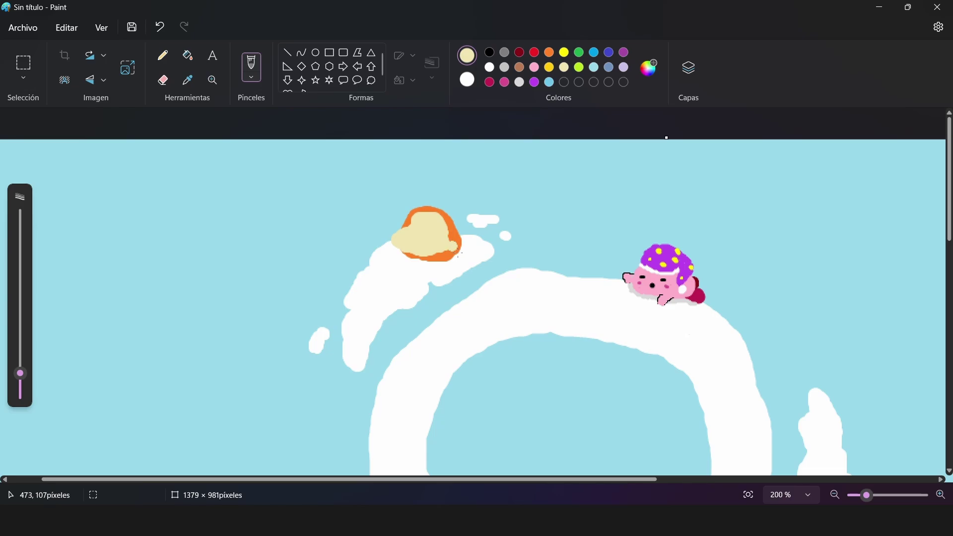
{"action": "left_click", "coordinate": [159, 27]}
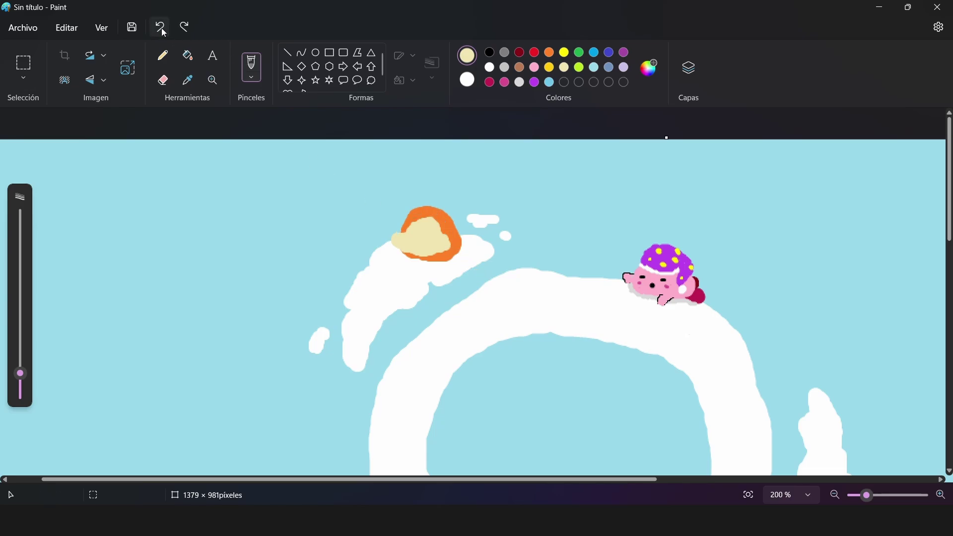
{"action": "left_click_drag", "start_coordinate": [411, 224], "coordinate": [427, 217]}
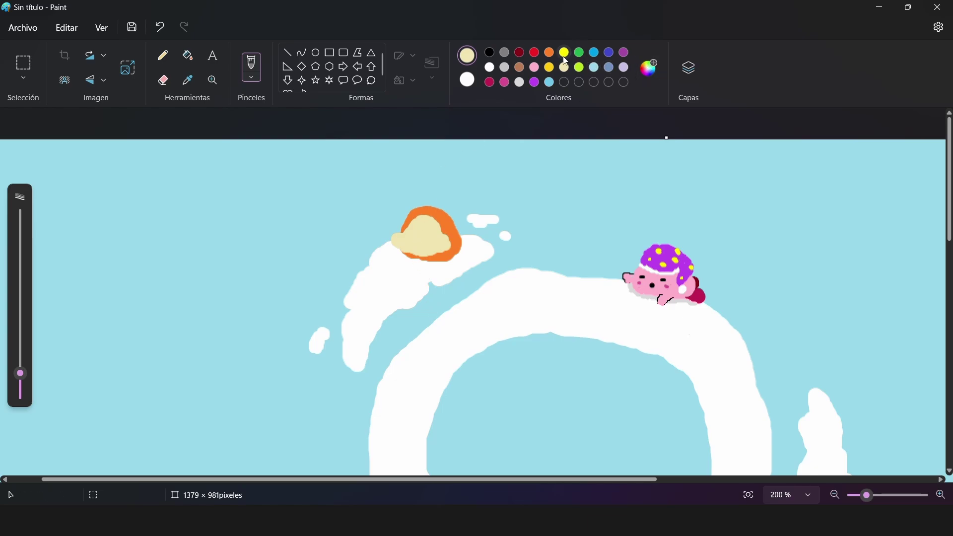
Step: Paint two yellow feet under the body, replacing the first pair with ones angled outward
{"action": "left_click", "coordinate": [565, 53]}
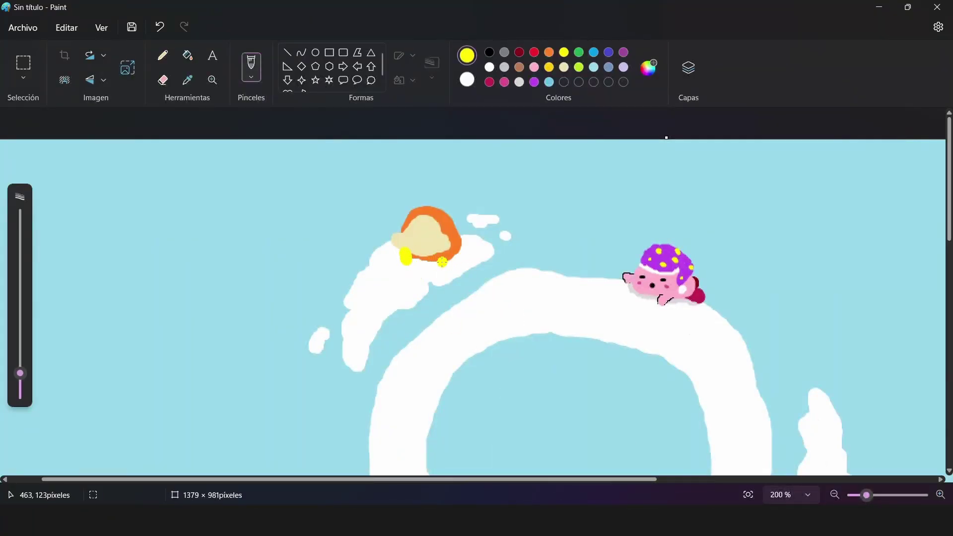
{"action": "left_click_drag", "start_coordinate": [442, 263], "coordinate": [445, 264]}
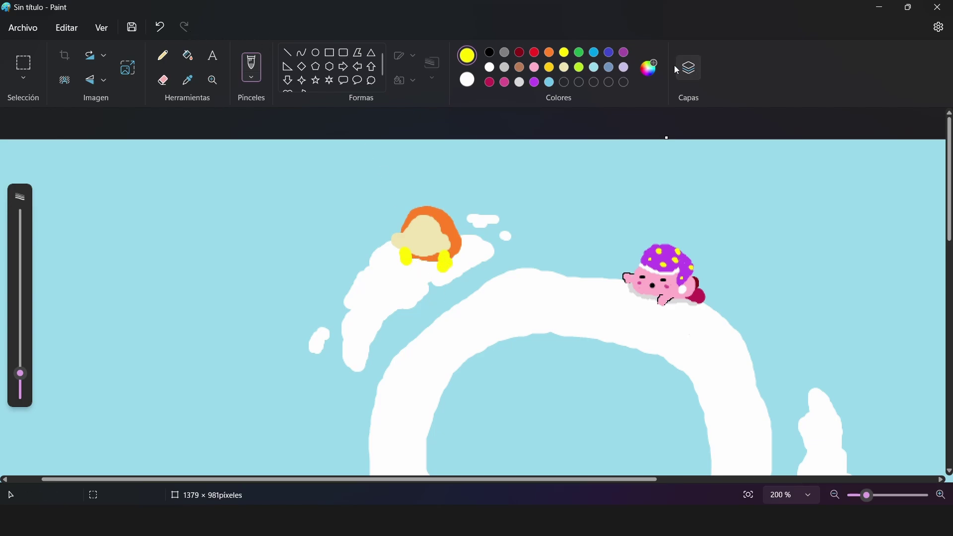
{"action": "left_click", "coordinate": [159, 26]}
{"action": "left_click", "coordinate": [159, 27]}
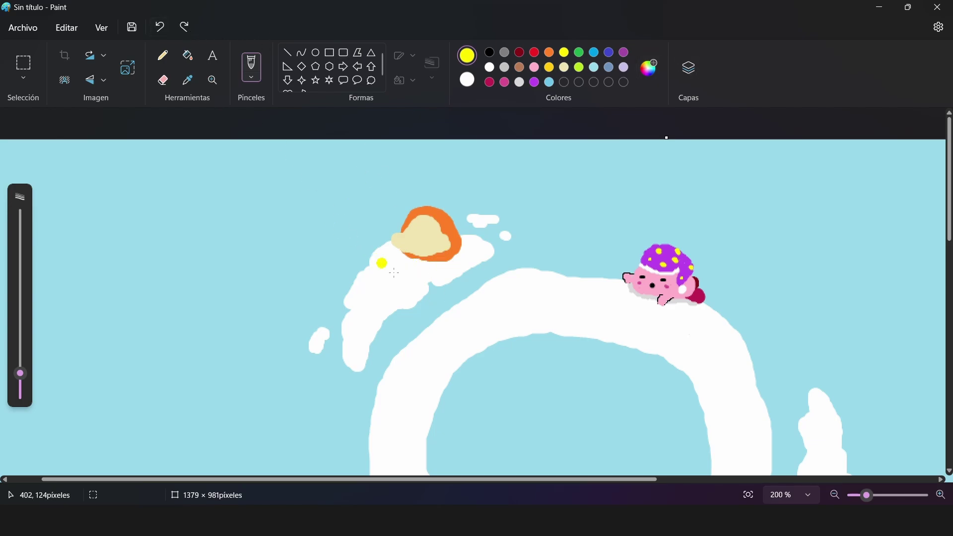
{"action": "left_click_drag", "start_coordinate": [401, 255], "coordinate": [449, 257]}
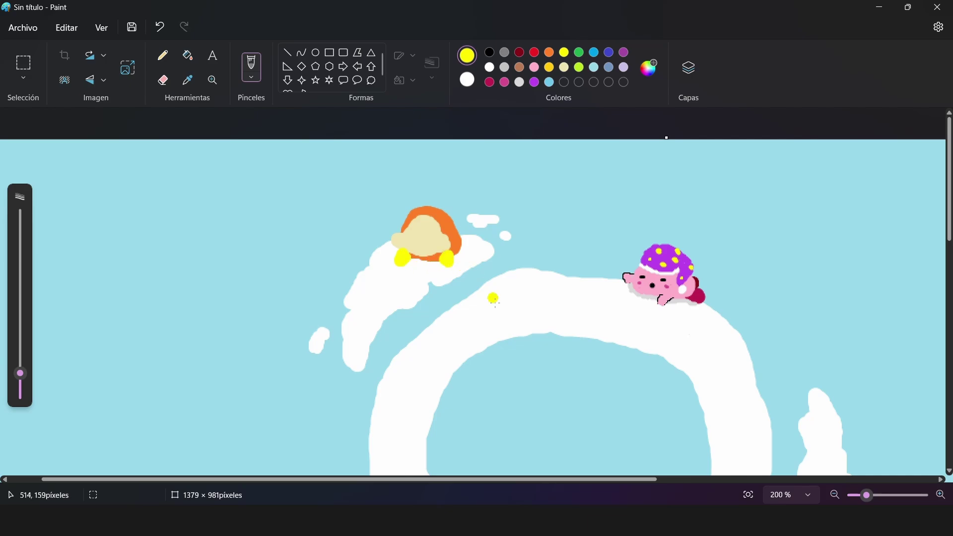
Step: Paint an indigo-blue bandana over the top of the head and add a small knot with a thinner brush
{"action": "left_click", "coordinate": [610, 53]}
{"action": "mouse_move", "coordinate": [428, 215]}
{"action": "left_mouse_down"}
{"action": "mouse_move", "coordinate": [410, 208]}
{"action": "mouse_move", "coordinate": [446, 218]}
{"action": "mouse_move", "coordinate": [421, 207]}
{"action": "mouse_move", "coordinate": [433, 198]}
{"action": "mouse_move", "coordinate": [412, 199]}
{"action": "left_mouse_up"}
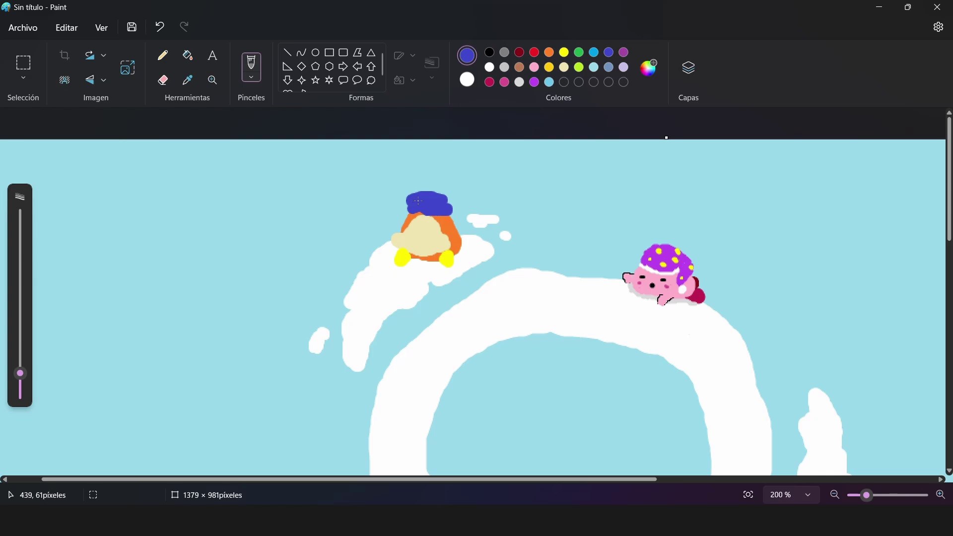
{"action": "left_click", "coordinate": [160, 27]}
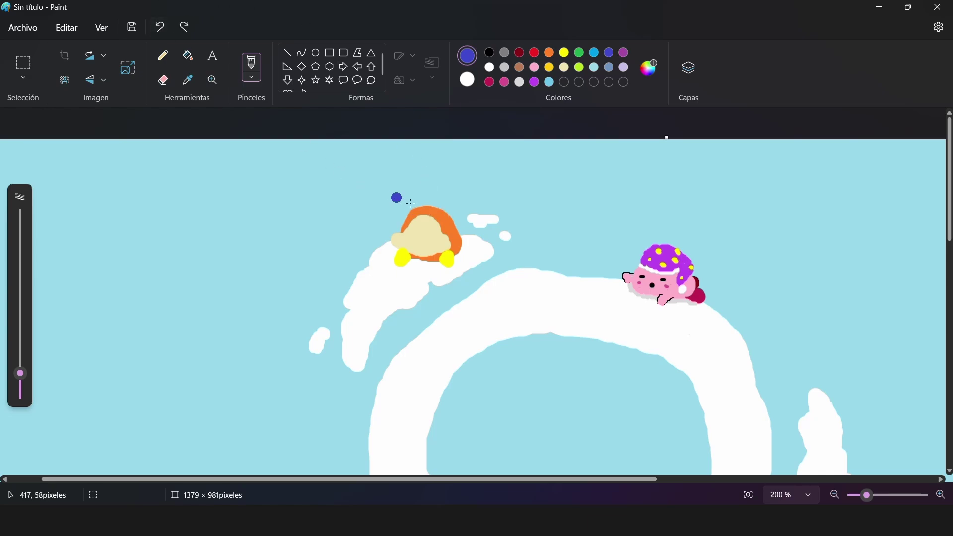
{"action": "mouse_move", "coordinate": [410, 208]}
{"action": "left_mouse_down"}
{"action": "mouse_move", "coordinate": [447, 212]}
{"action": "mouse_move", "coordinate": [435, 202]}
{"action": "left_mouse_up"}
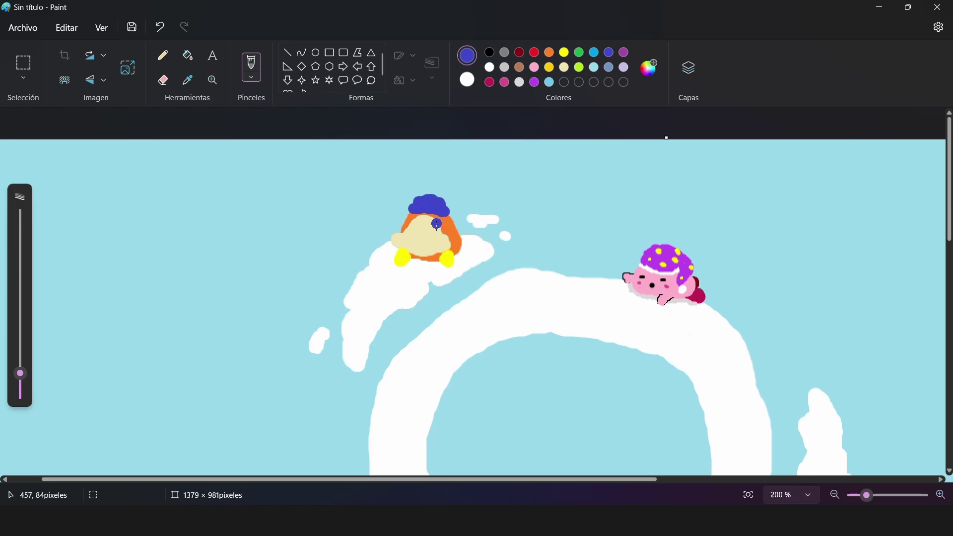
{"action": "left_click", "coordinate": [47, 351]}
{"action": "left_click_drag", "start_coordinate": [20, 373], "coordinate": [20, 398]}
{"action": "mouse_move", "coordinate": [442, 203]}
{"action": "left_mouse_down"}
{"action": "mouse_move", "coordinate": [441, 192]}
{"action": "mouse_move", "coordinate": [443, 198]}
{"action": "left_mouse_up"}
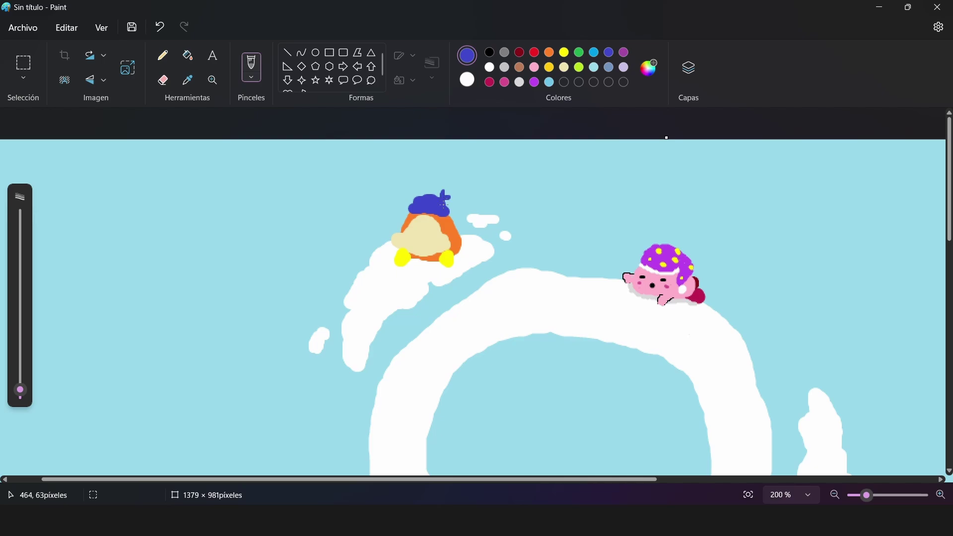
Step: Dot two black eyes on the cream face, undoing the first pair and placing them slightly farther apart
{"action": "left_click", "coordinate": [490, 53]}
{"action": "left_click", "coordinate": [431, 230]}
{"action": "left_click", "coordinate": [412, 230]}
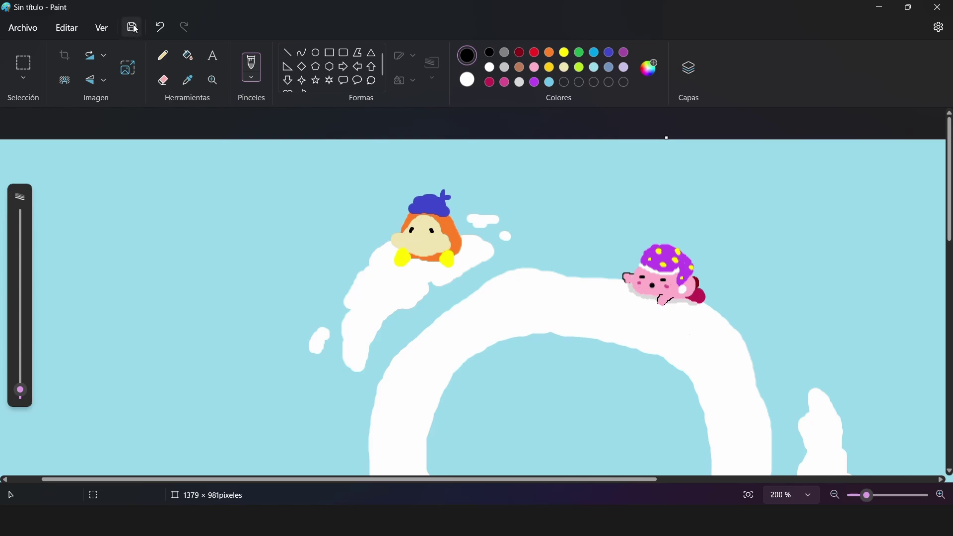
{"action": "left_click", "coordinate": [159, 26]}
{"action": "left_click", "coordinate": [159, 27]}
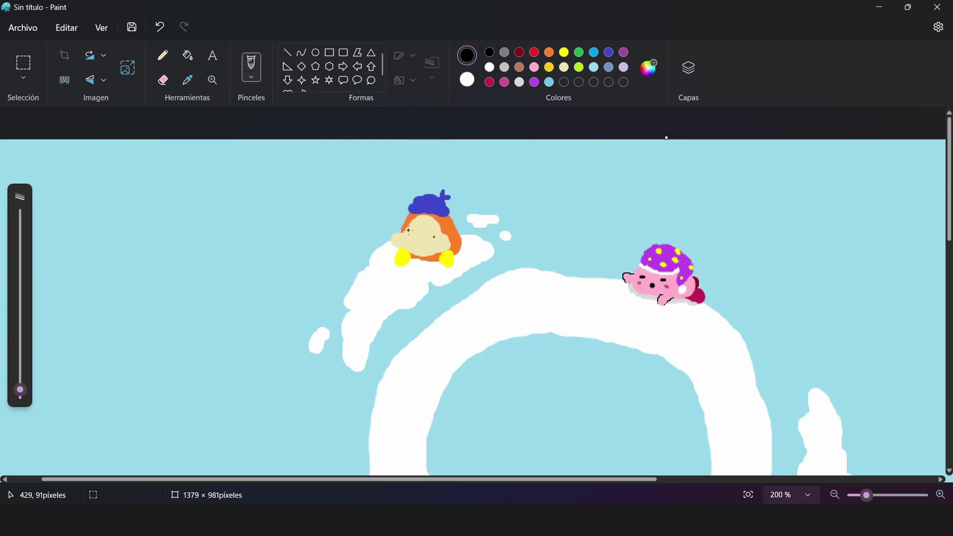
{"action": "left_click", "coordinate": [410, 231]}
{"action": "left_click", "coordinate": [436, 236]}
Step: Mix the tan colour #DBAF75 and paint a small blush mark on each of Bandana Dee's cheeks
{"action": "left_click", "coordinate": [649, 67]}
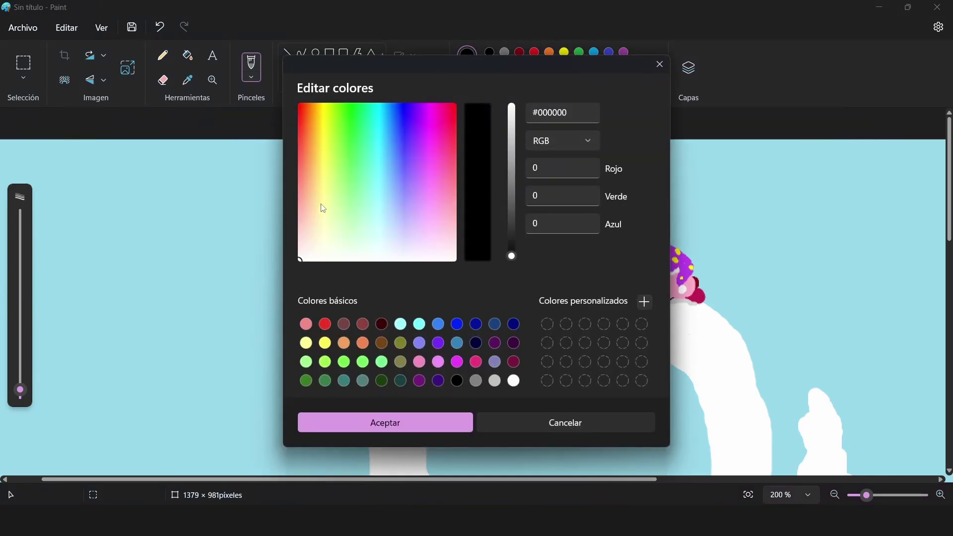
{"action": "left_click_drag", "start_coordinate": [313, 219], "coordinate": [315, 192]}
{"action": "left_click_drag", "start_coordinate": [513, 251], "coordinate": [533, 131]}
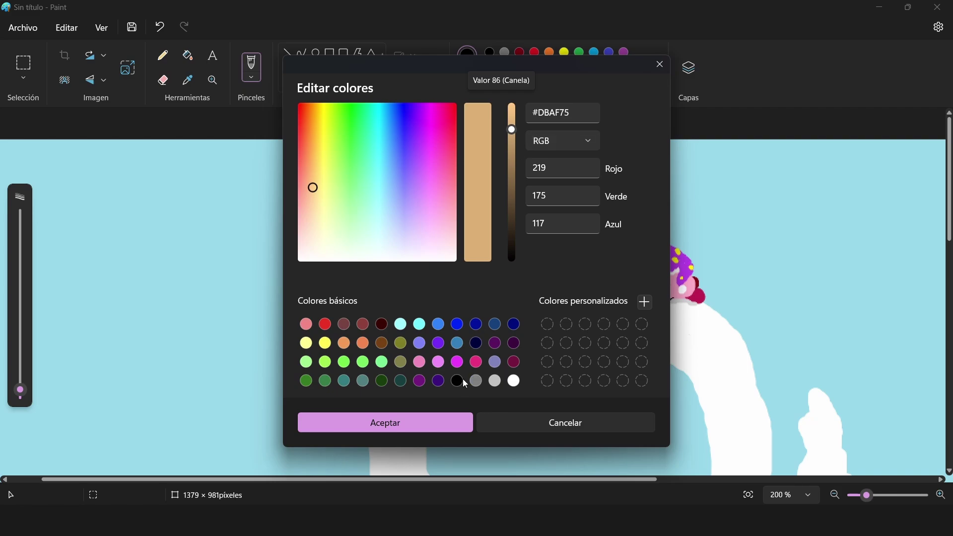
{"action": "left_click", "coordinate": [402, 421]}
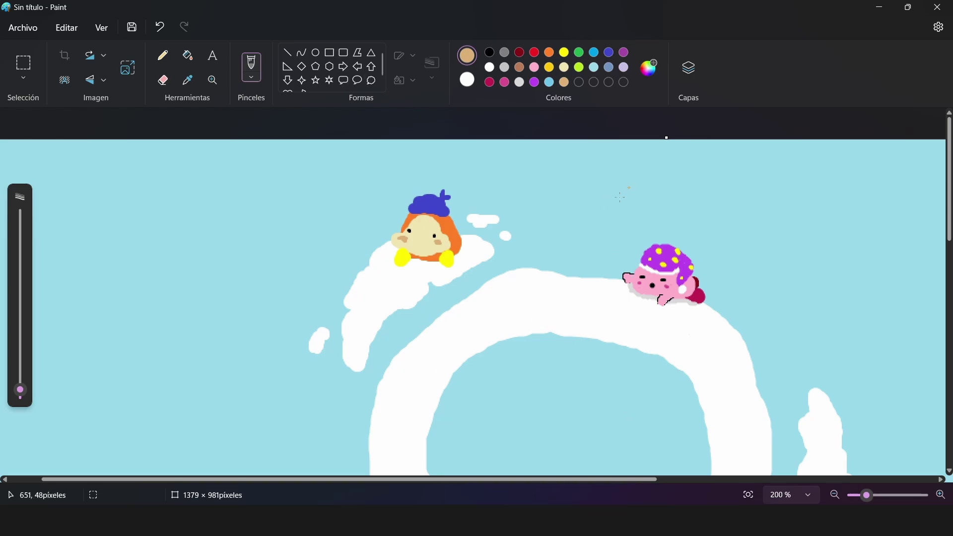
{"action": "scroll", "coordinate": [621, 197], "scroll_direction": "down", "scroll_amount": 5}
{"action": "scroll", "coordinate": [585, 248], "scroll_direction": "up", "scroll_amount": 5}
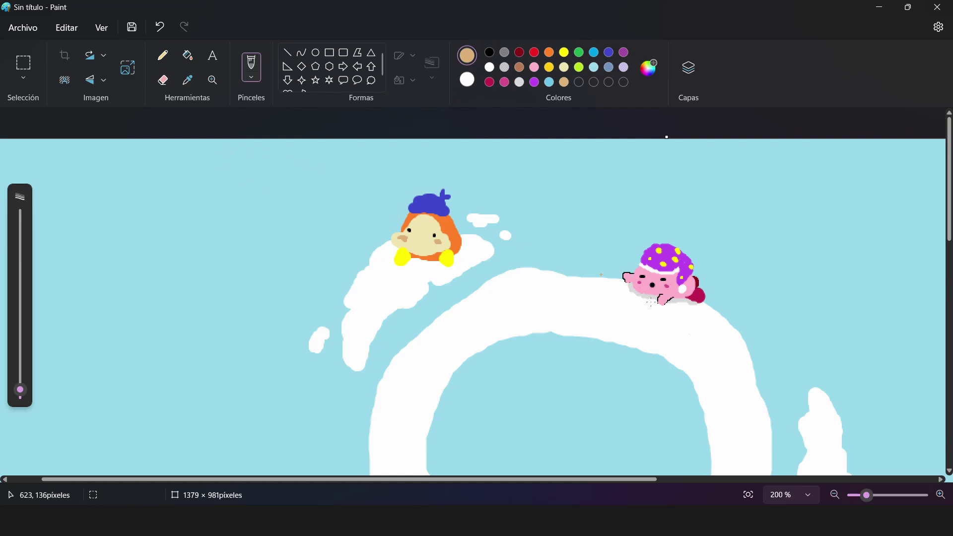
Step: Choose white as the brush colour and frame the area around the sleeping Kirby at 200 % zoom
{"action": "left_click", "coordinate": [802, 498]}
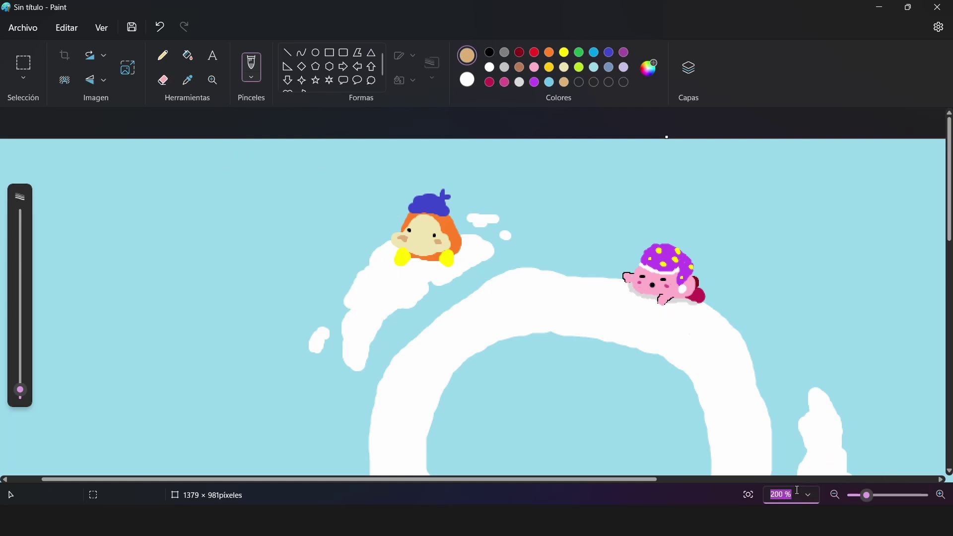
{"action": "type", "text": "100"}
{"action": "key", "text": "Return"}
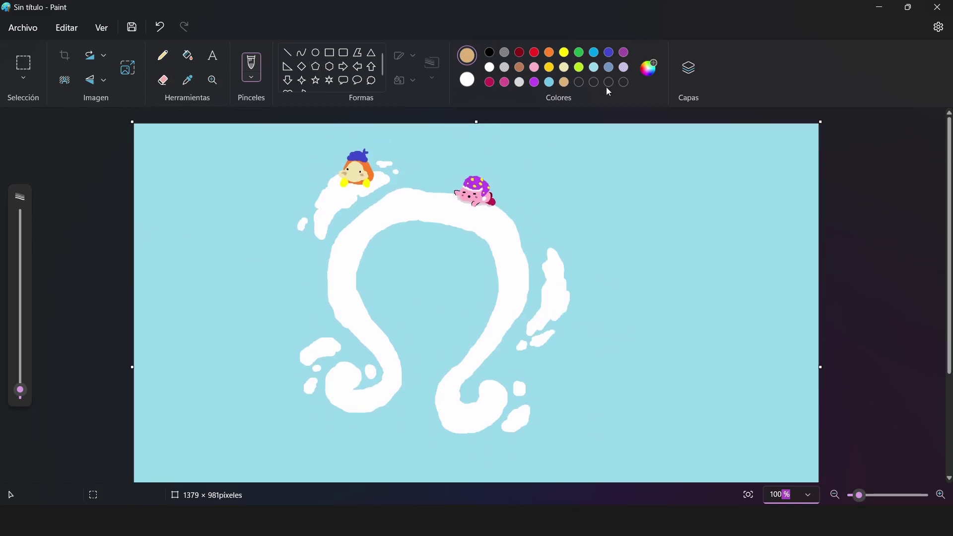
{"action": "left_click", "coordinate": [490, 67]}
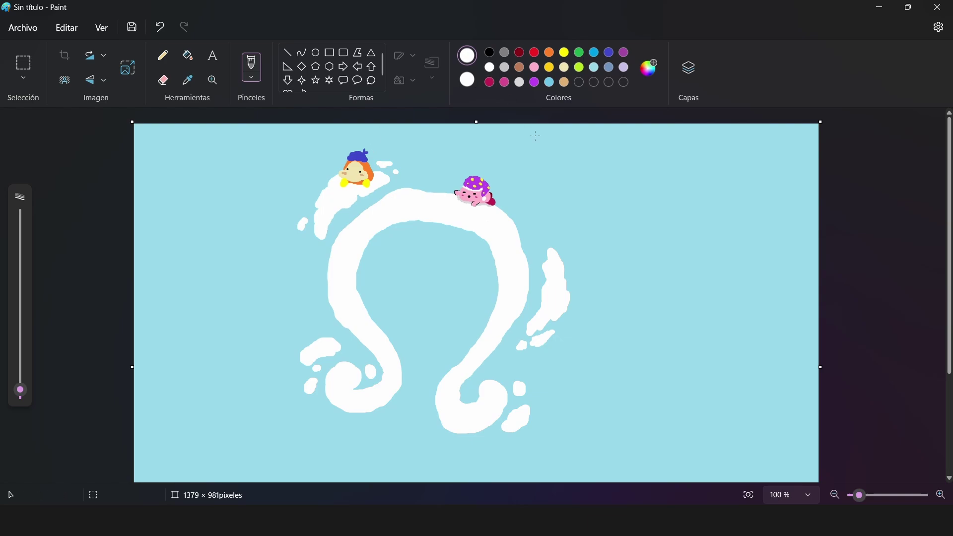
{"action": "left_click", "coordinate": [776, 500]}
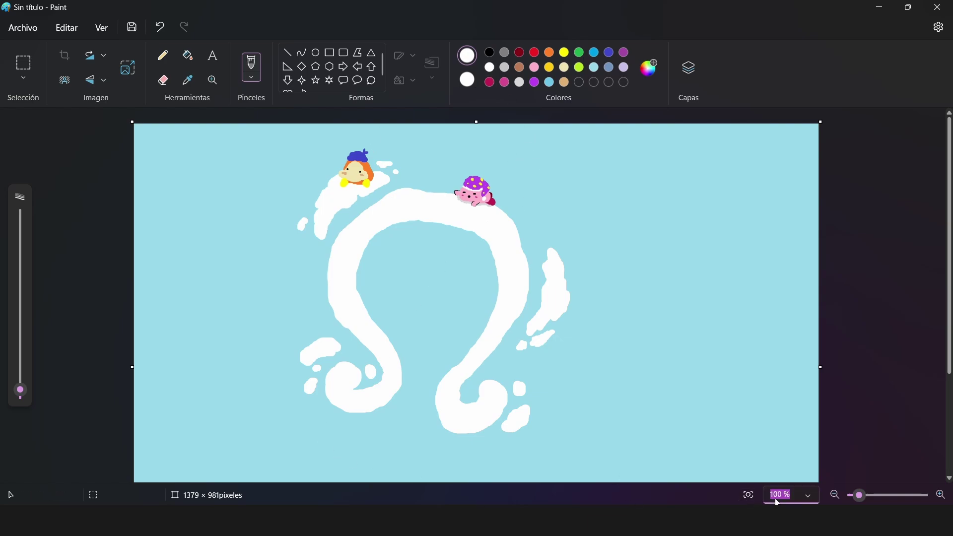
{"action": "type", "text": "200"}
{"action": "key", "text": "Return"}
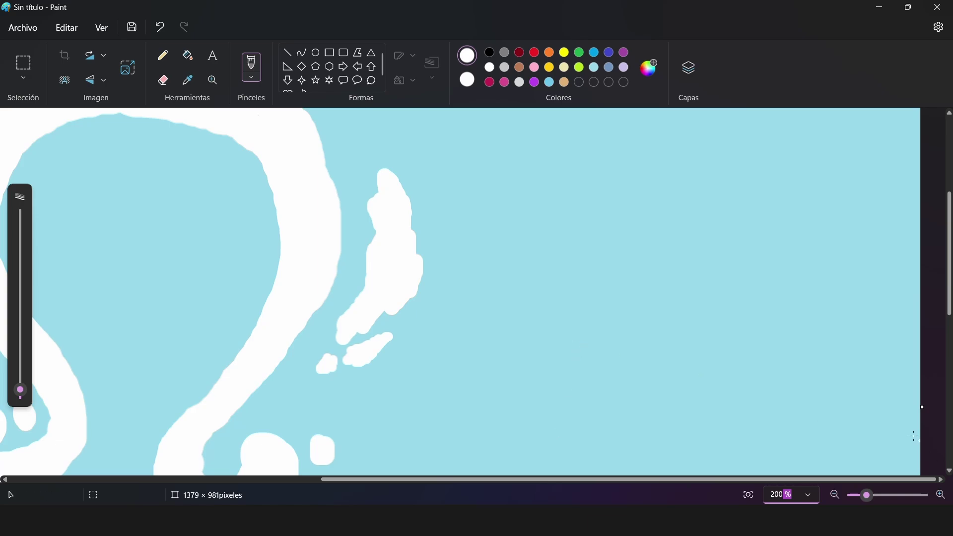
{"action": "left_click_drag", "start_coordinate": [462, 483], "coordinate": [293, 452]}
{"action": "scroll", "coordinate": [484, 290], "scroll_direction": "up", "scroll_amount": 5}
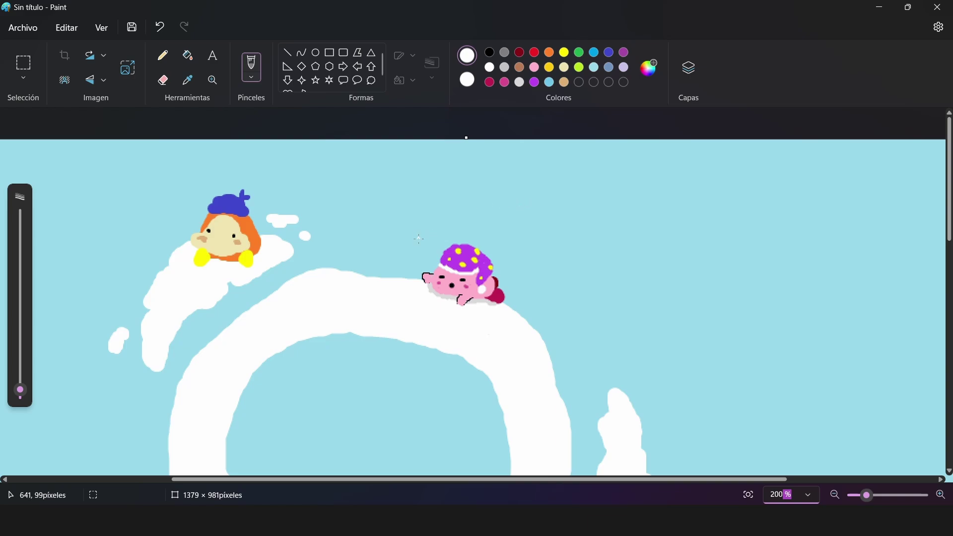
{"action": "left_click", "coordinate": [418, 236]}
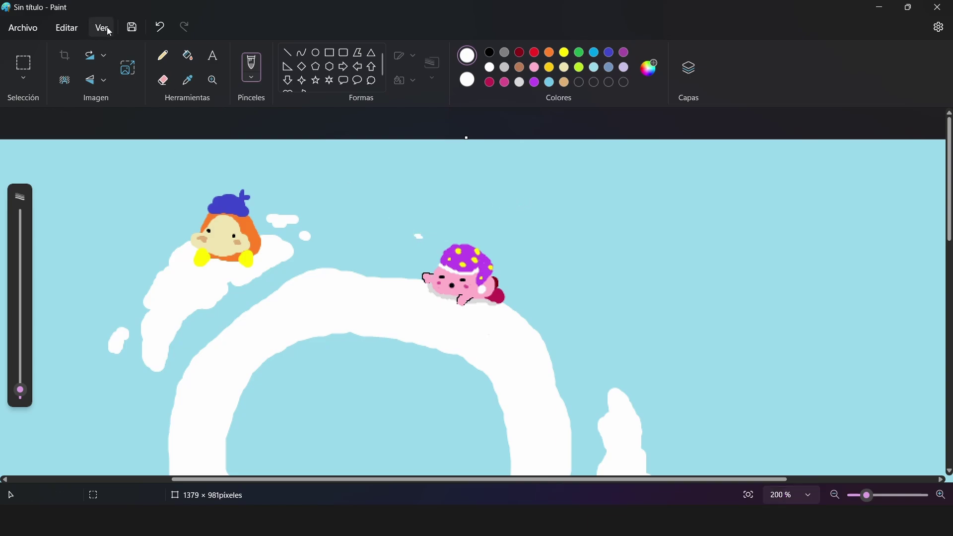
{"action": "left_click", "coordinate": [160, 27]}
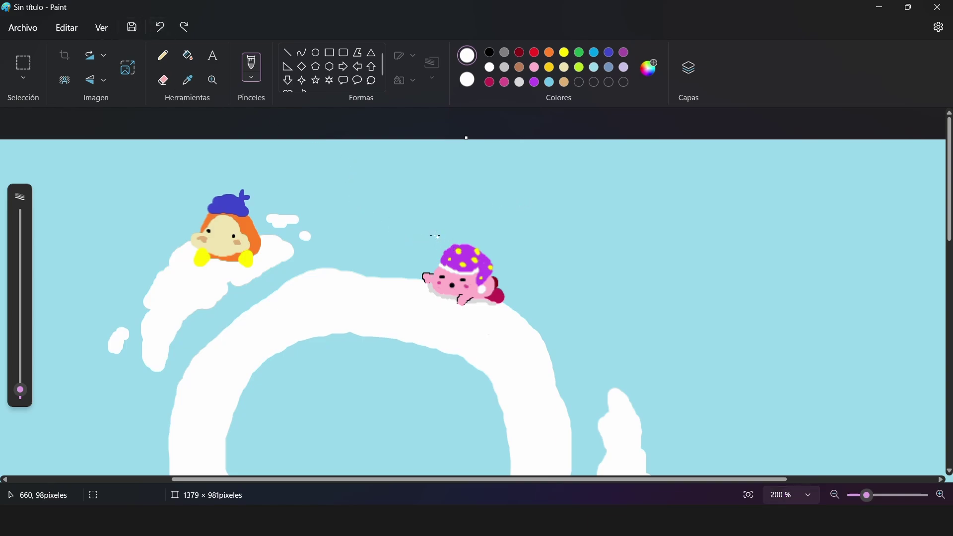
{"action": "left_click_drag", "start_coordinate": [422, 237], "coordinate": [419, 244]}
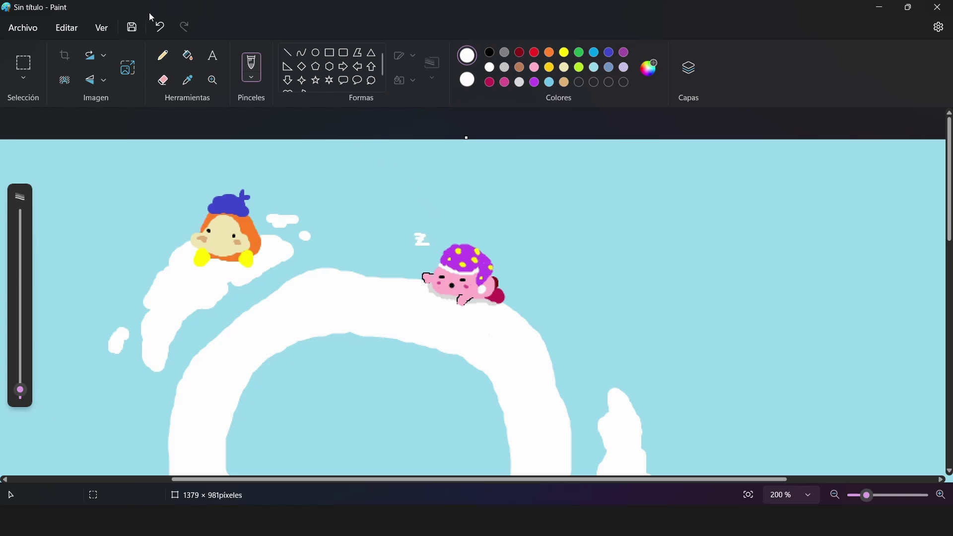
{"action": "left_click", "coordinate": [160, 27]}
{"action": "left_click_drag", "start_coordinate": [440, 235], "coordinate": [430, 222]}
{"action": "scroll", "coordinate": [640, 300], "scroll_direction": "down", "scroll_amount": 2}
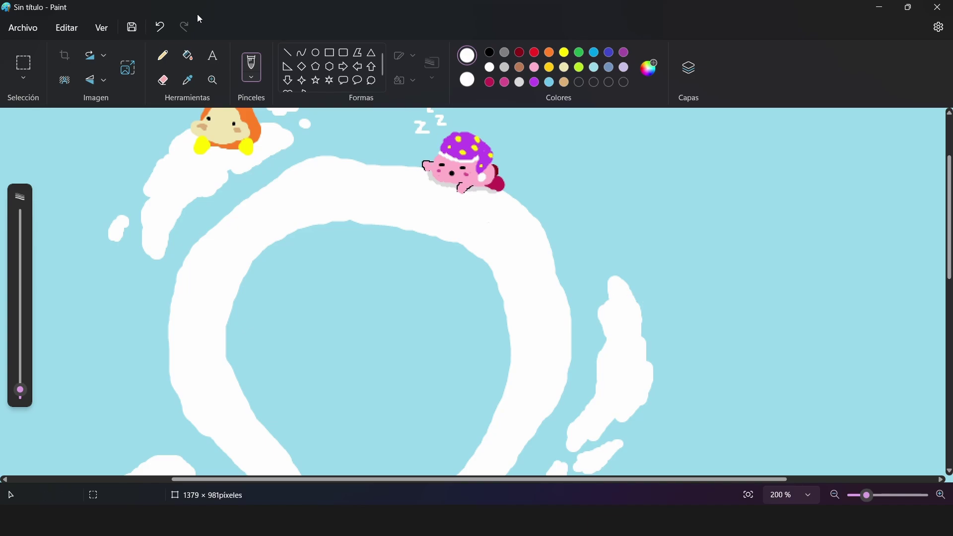
{"action": "left_click", "coordinate": [160, 27]}
{"action": "left_click", "coordinate": [160, 27]}
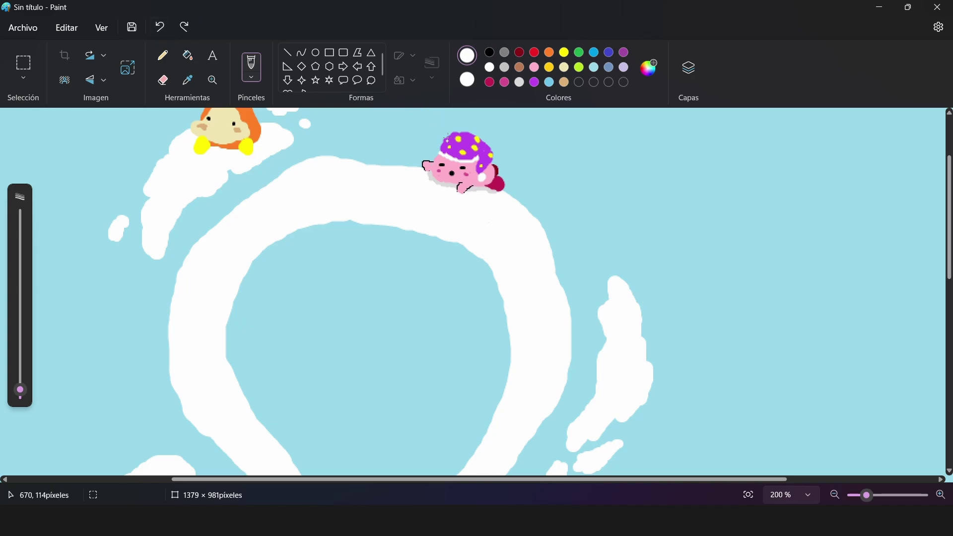
{"action": "left_click_drag", "start_coordinate": [429, 136], "coordinate": [423, 147]}
{"action": "left_click", "coordinate": [160, 27]}
{"action": "left_click", "coordinate": [159, 27]}
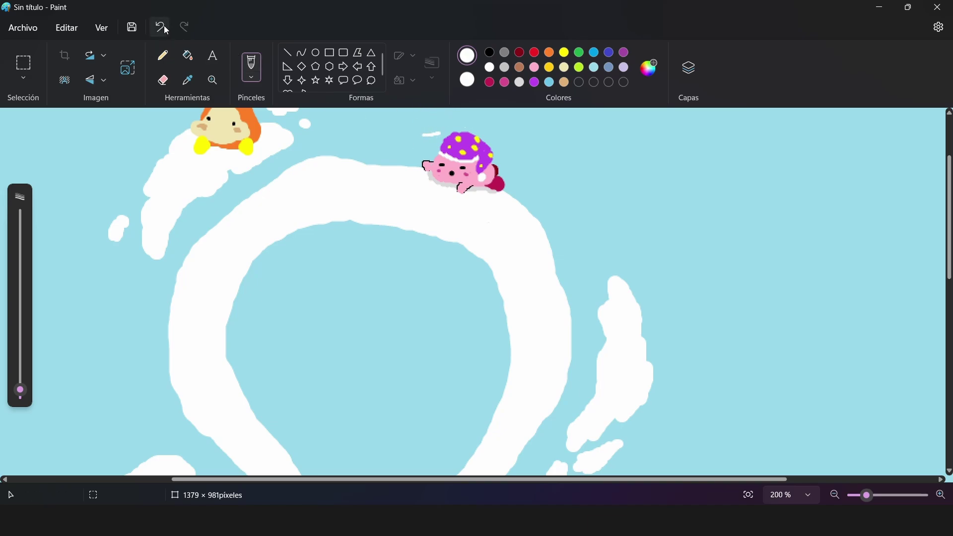
Step: Paint three small white Zs above the sleeping Kirby's head, using a thinner brush for the last one
{"action": "left_click_drag", "start_coordinate": [427, 135], "coordinate": [433, 137]}
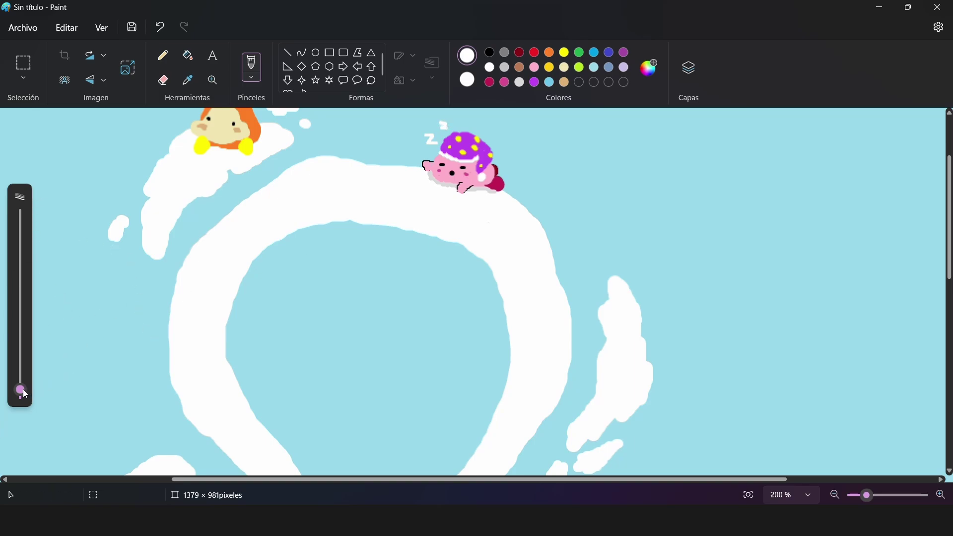
{"action": "left_click_drag", "start_coordinate": [19, 390], "coordinate": [20, 393]}
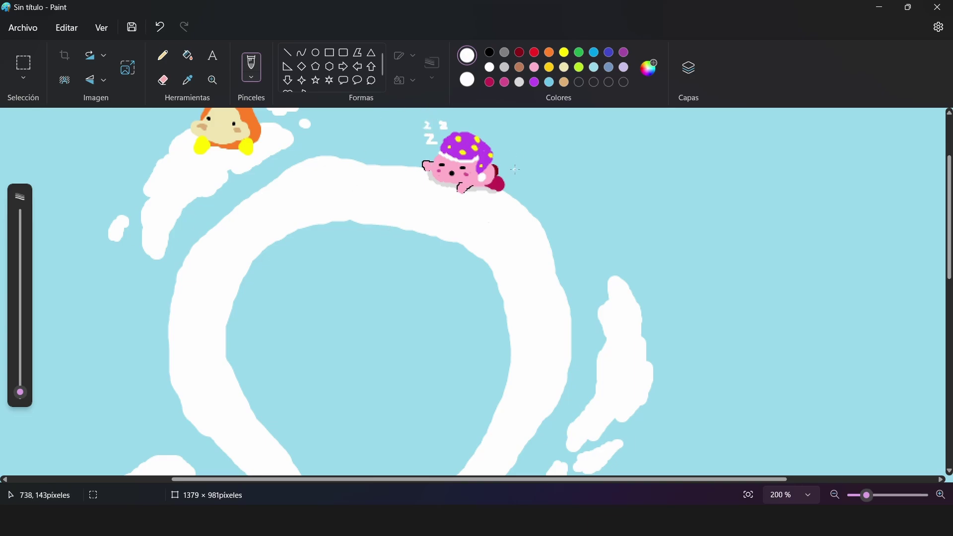
{"action": "scroll", "coordinate": [517, 170], "scroll_direction": "up", "scroll_amount": 2}
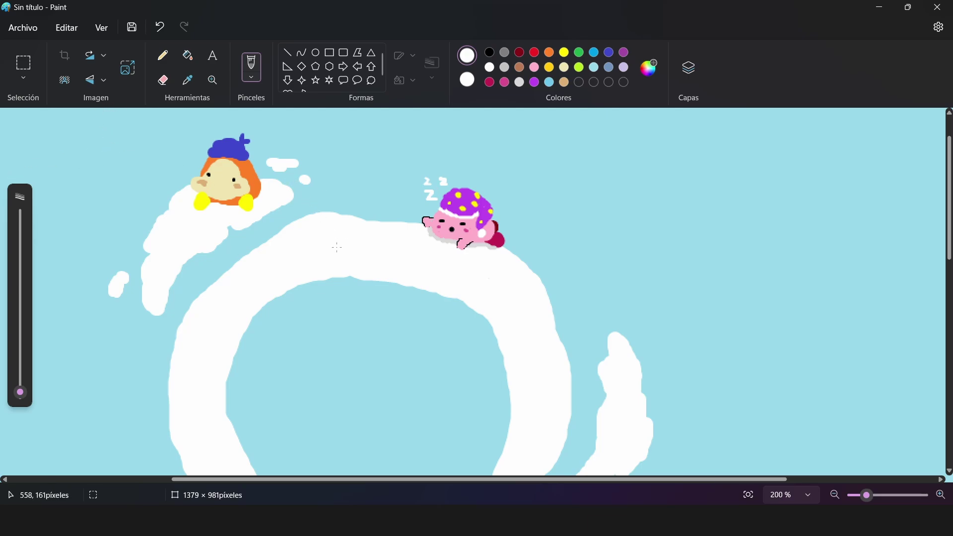
Step: Paint a broad white cloud bank below the omega with a much thicker brush, undoing two trial strokes first
{"action": "scroll", "coordinate": [337, 247], "scroll_direction": "down", "scroll_amount": 4}
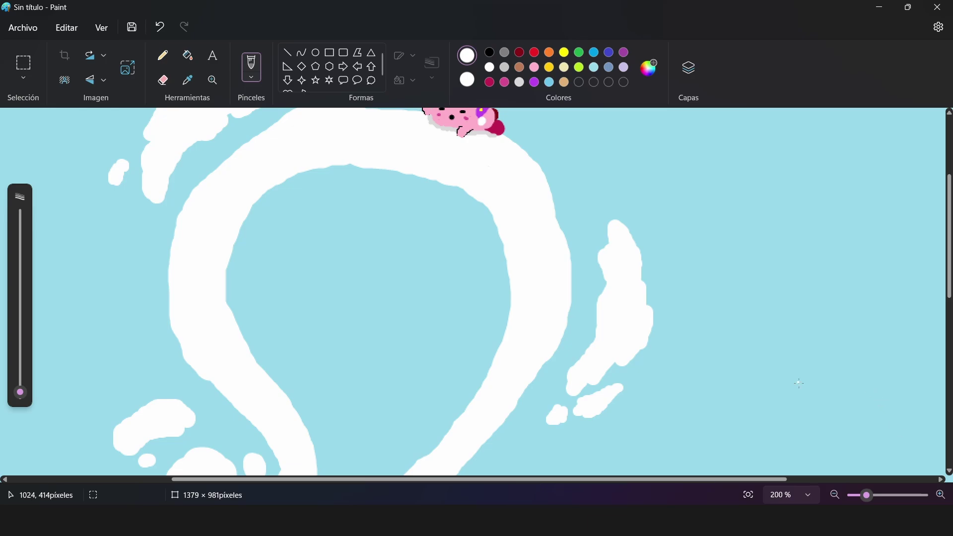
{"action": "left_click", "coordinate": [786, 502]}
{"action": "type", "text": "100"}
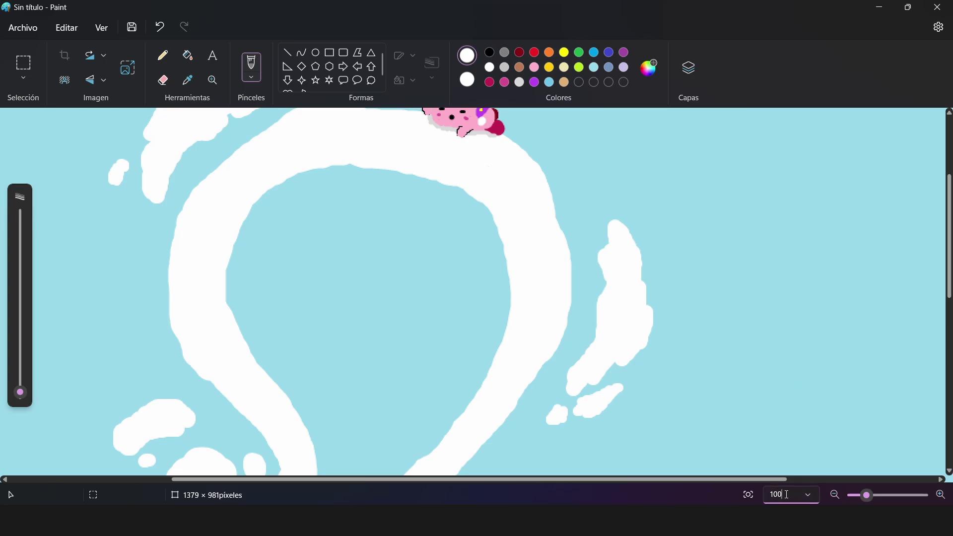
{"action": "key", "text": "Return"}
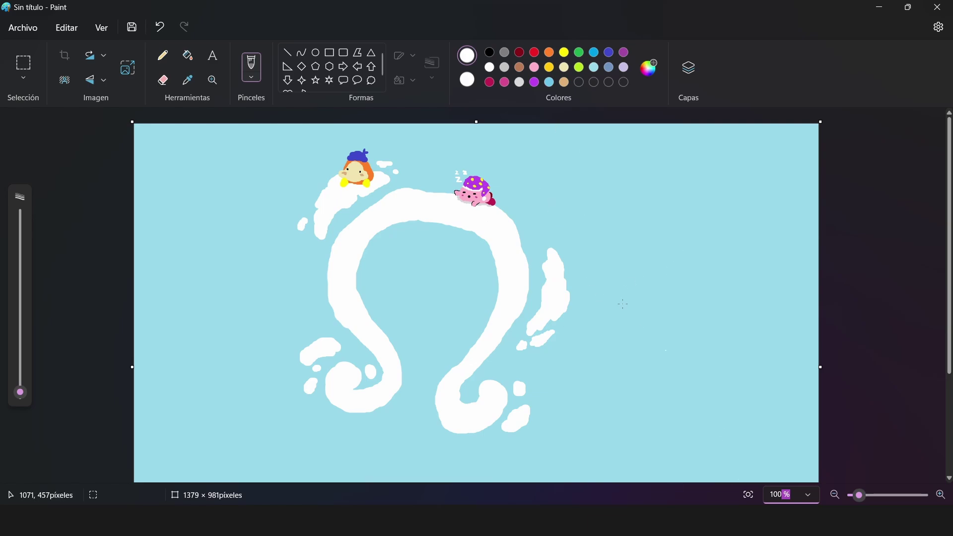
{"action": "scroll", "coordinate": [365, 334], "scroll_direction": "down", "scroll_amount": 1}
{"action": "scroll", "coordinate": [365, 333], "scroll_direction": "down", "scroll_amount": 1}
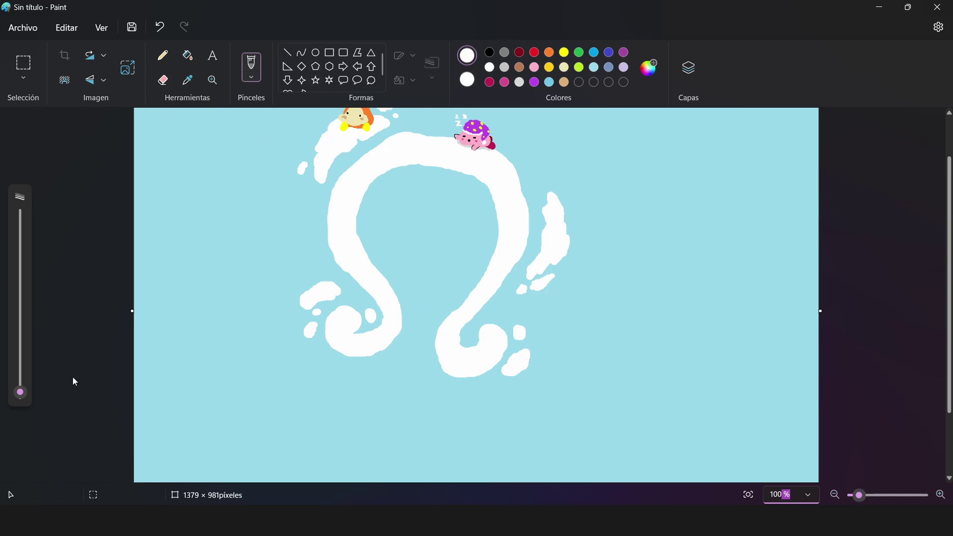
{"action": "mouse_move", "coordinate": [27, 377]}
{"action": "left_mouse_down"}
{"action": "mouse_move", "coordinate": [22, 351]}
{"action": "mouse_move", "coordinate": [34, 324]}
{"action": "left_mouse_up"}
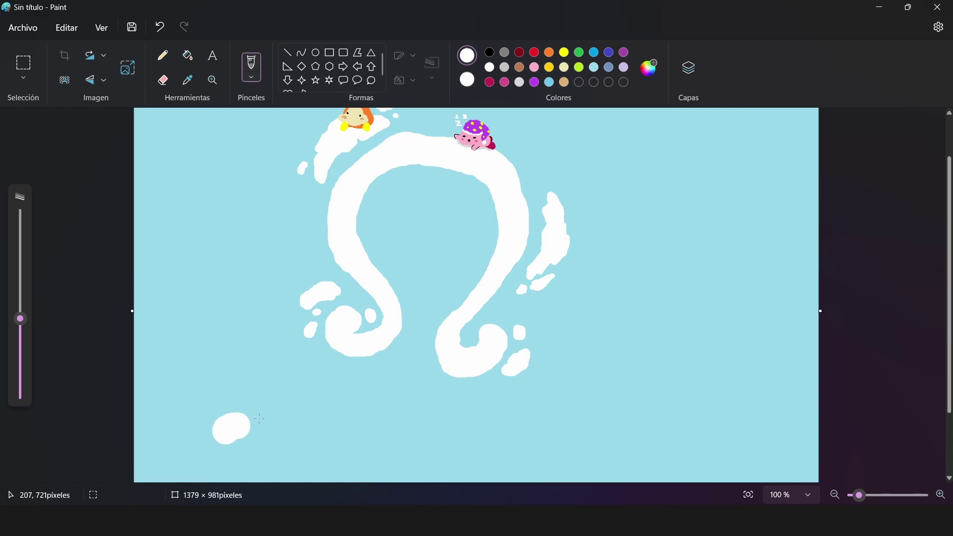
{"action": "mouse_move", "coordinate": [228, 429]}
{"action": "left_mouse_down"}
{"action": "mouse_move", "coordinate": [363, 389]}
{"action": "mouse_move", "coordinate": [461, 439]}
{"action": "left_mouse_up"}
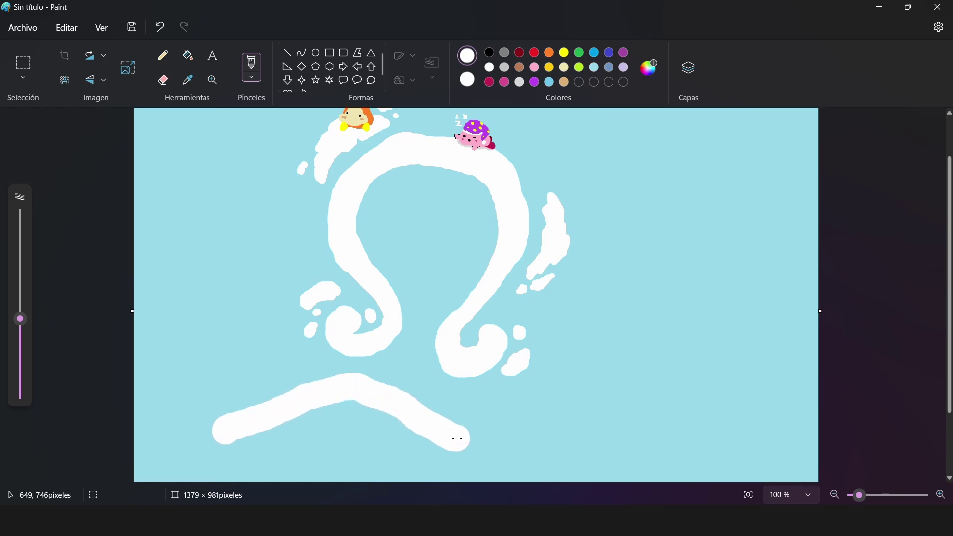
{"action": "left_click", "coordinate": [160, 28]}
{"action": "left_click_drag", "start_coordinate": [264, 431], "coordinate": [386, 413]}
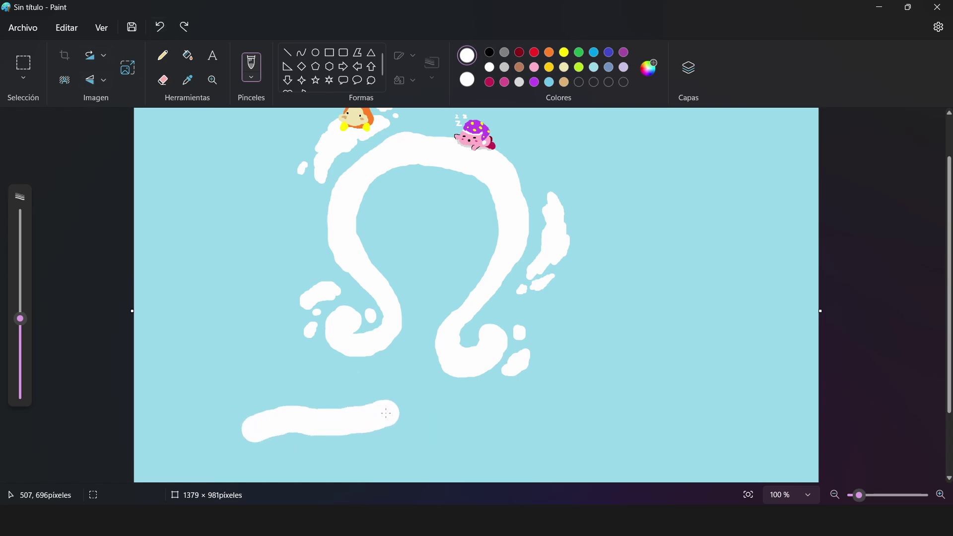
{"action": "left_click", "coordinate": [160, 28]}
{"action": "mouse_move", "coordinate": [251, 417]}
{"action": "left_mouse_down"}
{"action": "mouse_move", "coordinate": [292, 432]}
{"action": "mouse_move", "coordinate": [382, 420]}
{"action": "mouse_move", "coordinate": [452, 443]}
{"action": "mouse_move", "coordinate": [529, 423]}
{"action": "mouse_move", "coordinate": [593, 438]}
{"action": "mouse_move", "coordinate": [283, 477]}
{"action": "mouse_move", "coordinate": [241, 455]}
{"action": "mouse_move", "coordinate": [260, 434]}
{"action": "mouse_move", "coordinate": [395, 480]}
{"action": "mouse_move", "coordinate": [147, 478]}
{"action": "mouse_move", "coordinate": [318, 489]}
{"action": "mouse_move", "coordinate": [215, 437]}
{"action": "mouse_move", "coordinate": [351, 450]}
{"action": "mouse_move", "coordinate": [355, 462]}
{"action": "mouse_move", "coordinate": [454, 494]}
{"action": "mouse_move", "coordinate": [531, 467]}
{"action": "mouse_move", "coordinate": [489, 472]}
{"action": "mouse_move", "coordinate": [578, 462]}
{"action": "mouse_move", "coordinate": [543, 446]}
{"action": "mouse_move", "coordinate": [569, 470]}
{"action": "mouse_move", "coordinate": [623, 475]}
{"action": "mouse_move", "coordinate": [405, 448]}
{"action": "mouse_move", "coordinate": [268, 404]}
{"action": "mouse_move", "coordinate": [315, 421]}
{"action": "mouse_move", "coordinate": [138, 453]}
{"action": "left_mouse_up"}
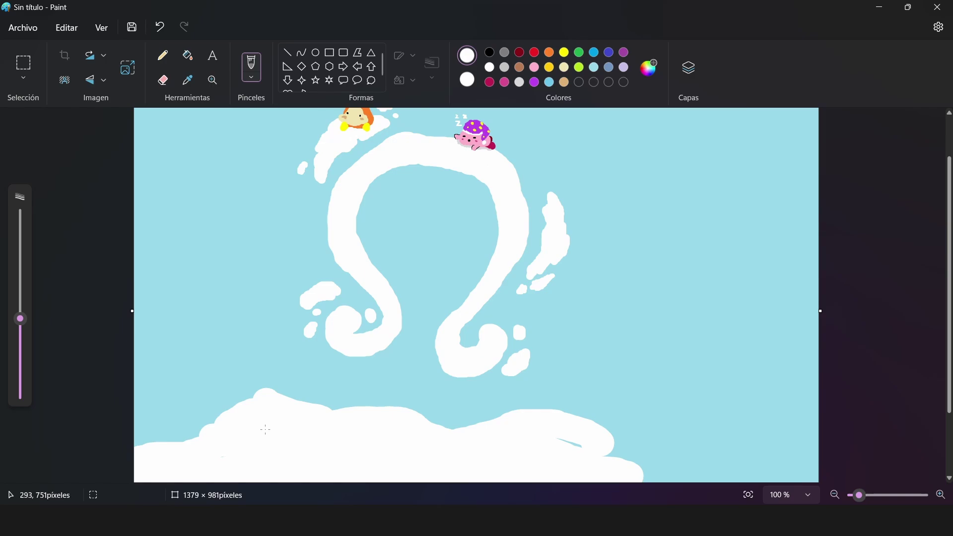
Step: Paint a scattered row of small white clouds between the omega and the cloud bank with a thinner brush
{"action": "mouse_move", "coordinate": [20, 318]}
{"action": "left_mouse_down"}
{"action": "mouse_move", "coordinate": [19, 366]}
{"action": "mouse_move", "coordinate": [91, 377]}
{"action": "left_mouse_up"}
{"action": "mouse_move", "coordinate": [335, 397]}
{"action": "left_mouse_down"}
{"action": "mouse_move", "coordinate": [296, 384]}
{"action": "mouse_move", "coordinate": [337, 393]}
{"action": "mouse_move", "coordinate": [337, 380]}
{"action": "left_mouse_up"}
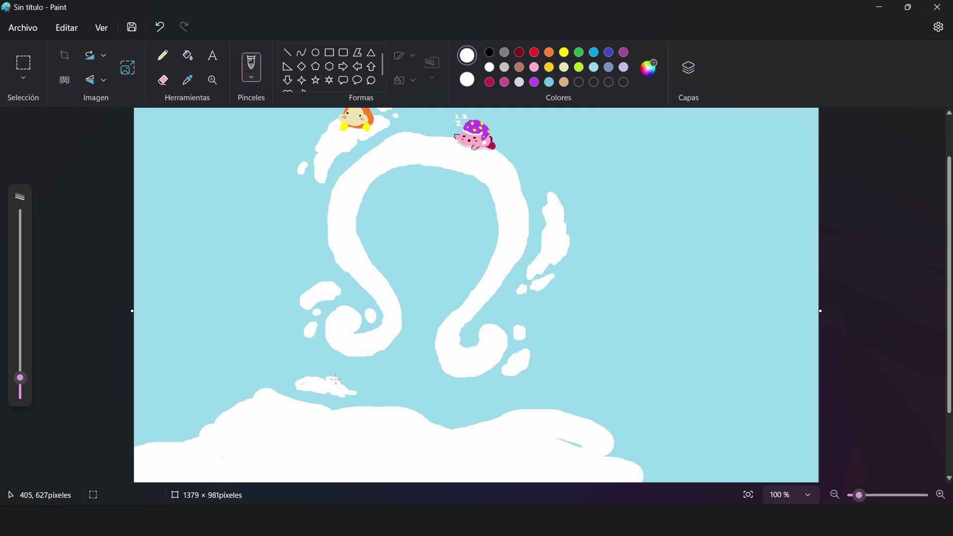
{"action": "mouse_move", "coordinate": [456, 409]}
{"action": "left_mouse_down"}
{"action": "mouse_move", "coordinate": [449, 403]}
{"action": "mouse_move", "coordinate": [515, 405]}
{"action": "mouse_move", "coordinate": [471, 391]}
{"action": "mouse_move", "coordinate": [478, 398]}
{"action": "left_mouse_up"}
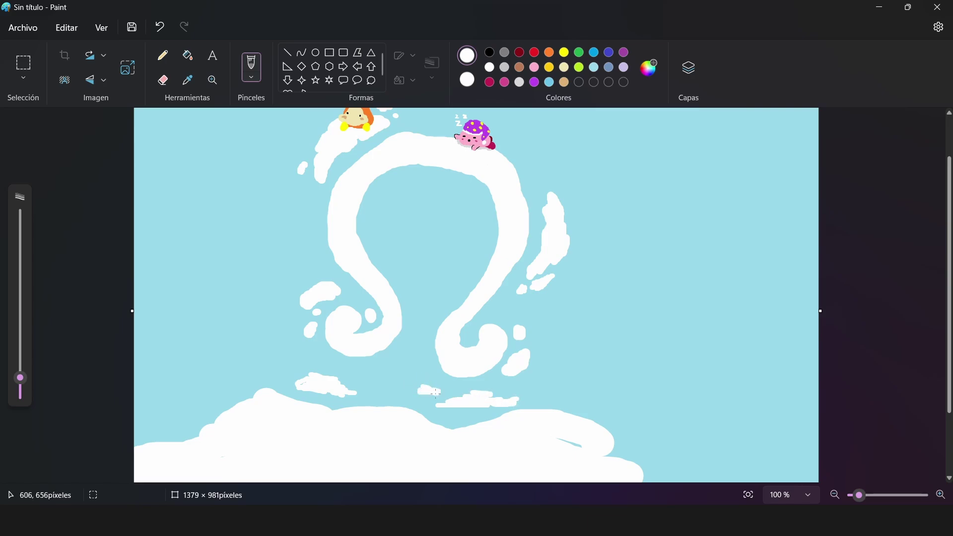
{"action": "left_click_drag", "start_coordinate": [422, 393], "coordinate": [379, 382]}
{"action": "mouse_move", "coordinate": [253, 361]}
{"action": "left_mouse_down"}
{"action": "mouse_move", "coordinate": [217, 351]}
{"action": "mouse_move", "coordinate": [265, 371]}
{"action": "mouse_move", "coordinate": [258, 357]}
{"action": "mouse_move", "coordinate": [280, 360]}
{"action": "mouse_move", "coordinate": [252, 356]}
{"action": "mouse_move", "coordinate": [285, 366]}
{"action": "mouse_move", "coordinate": [235, 347]}
{"action": "mouse_move", "coordinate": [262, 355]}
{"action": "mouse_move", "coordinate": [242, 351]}
{"action": "mouse_move", "coordinate": [245, 361]}
{"action": "mouse_move", "coordinate": [212, 366]}
{"action": "mouse_move", "coordinate": [233, 374]}
{"action": "left_mouse_up"}
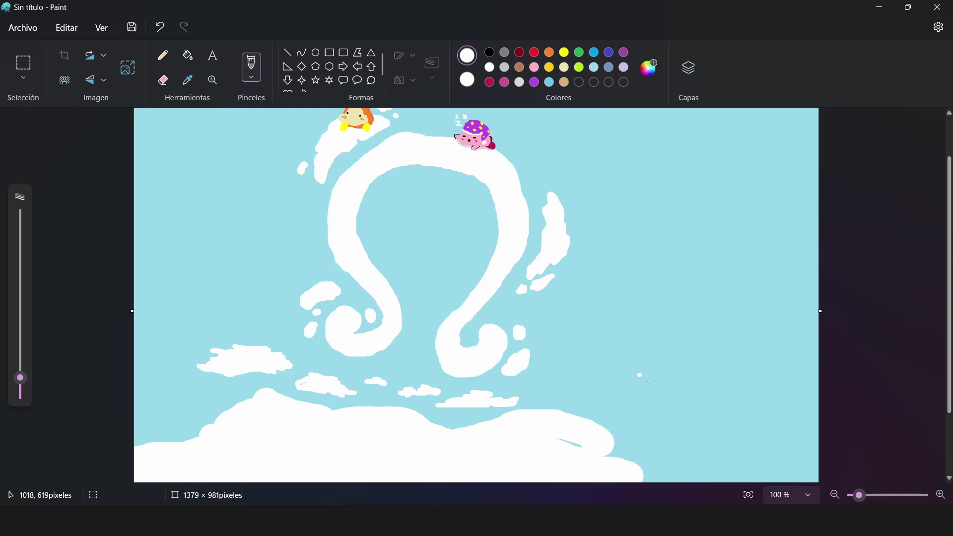
Step: Outline a cloud below and to the right of the omega, fill it with white, and brush over the remaining gaps
{"action": "mouse_move", "coordinate": [618, 368]}
{"action": "left_mouse_down"}
{"action": "mouse_move", "coordinate": [553, 370]}
{"action": "mouse_move", "coordinate": [551, 380]}
{"action": "mouse_move", "coordinate": [597, 394]}
{"action": "mouse_move", "coordinate": [611, 385]}
{"action": "mouse_move", "coordinate": [605, 369]}
{"action": "mouse_move", "coordinate": [626, 382]}
{"action": "left_mouse_up"}
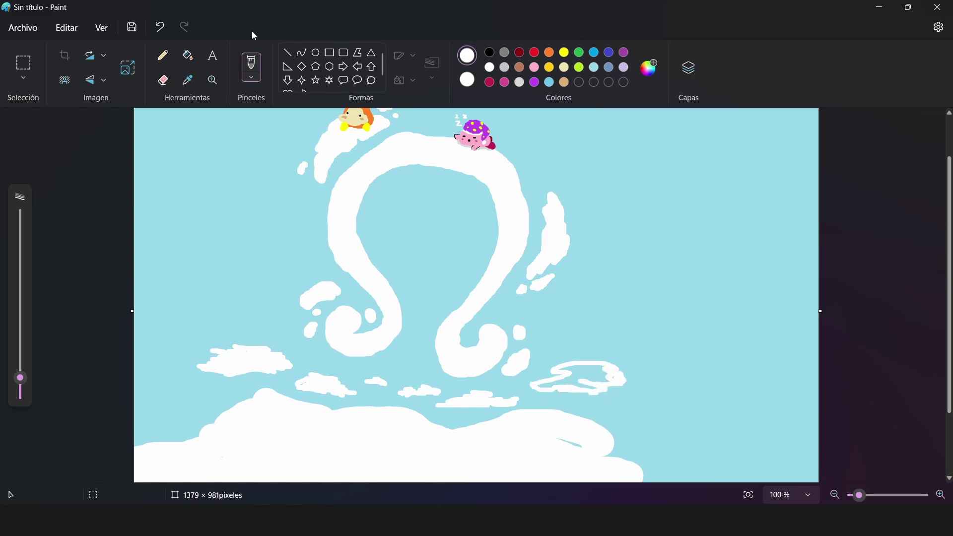
{"action": "left_click", "coordinate": [189, 56]}
{"action": "left_click", "coordinate": [596, 377]}
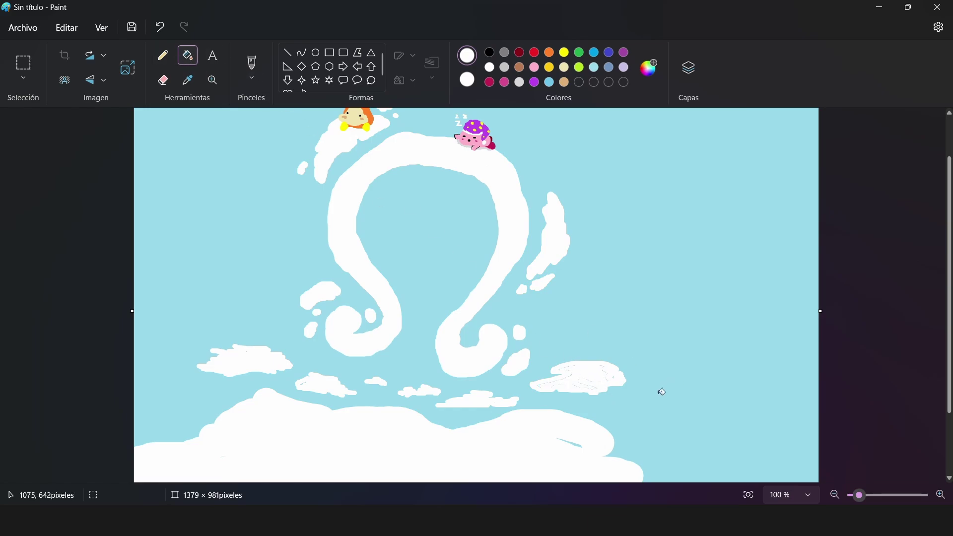
{"action": "left_click", "coordinate": [247, 65]}
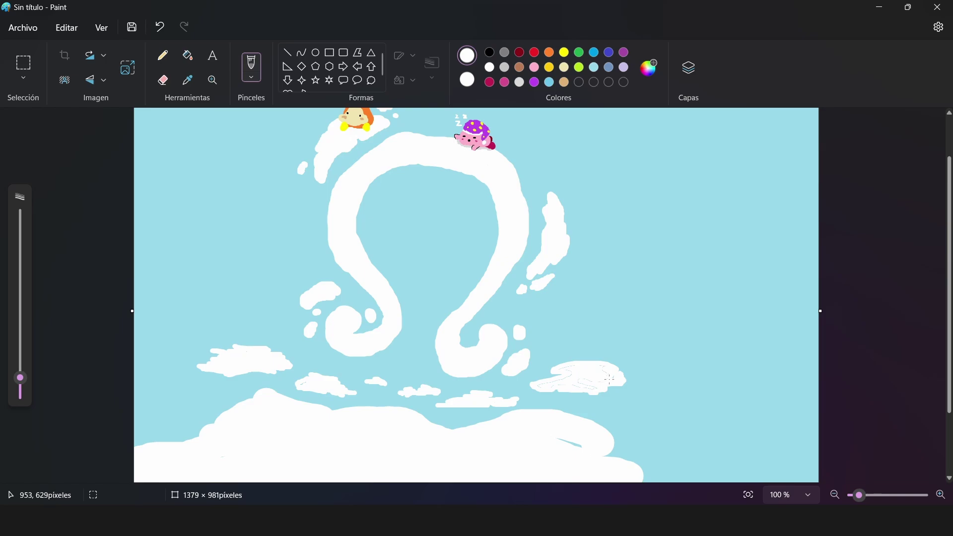
{"action": "left_click_drag", "start_coordinate": [604, 369], "coordinate": [568, 370]}
Step: Paint thin white cloud wisps at the omega's lower curls and between them with a much thinner brush, undoing trial strokes
{"action": "left_click_drag", "start_coordinate": [20, 380], "coordinate": [20, 395]}
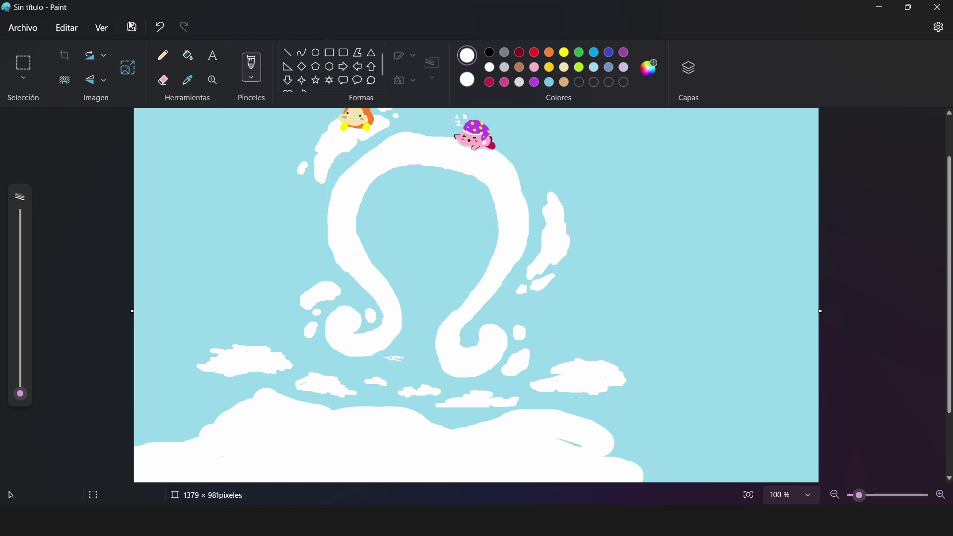
{"action": "left_click", "coordinate": [159, 26]}
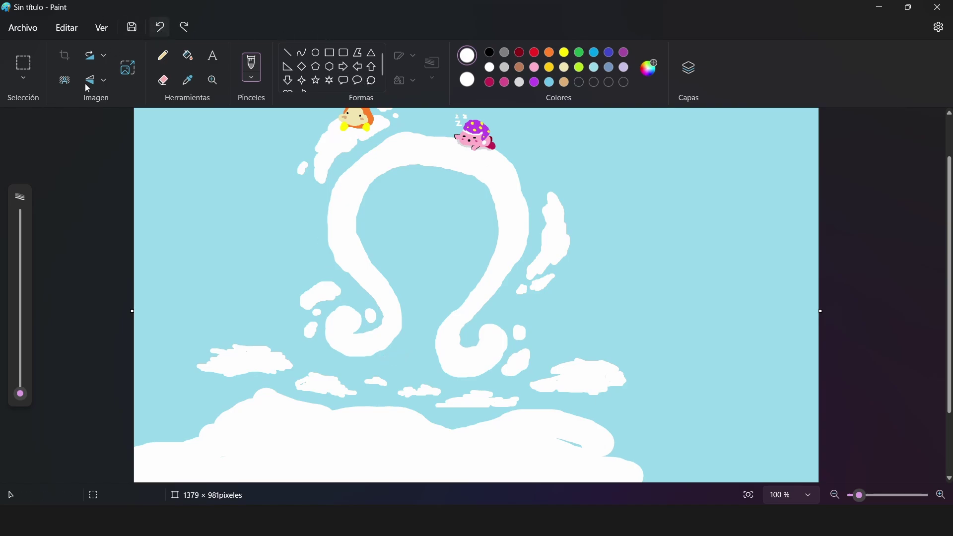
{"action": "left_click", "coordinate": [21, 389]}
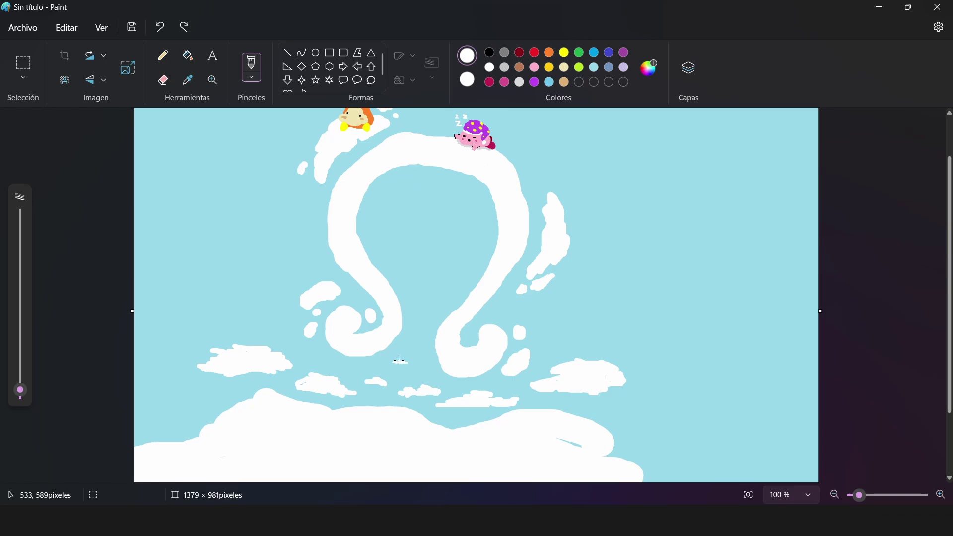
{"action": "left_click_drag", "start_coordinate": [401, 363], "coordinate": [408, 362]}
{"action": "left_click_drag", "start_coordinate": [338, 361], "coordinate": [334, 363]}
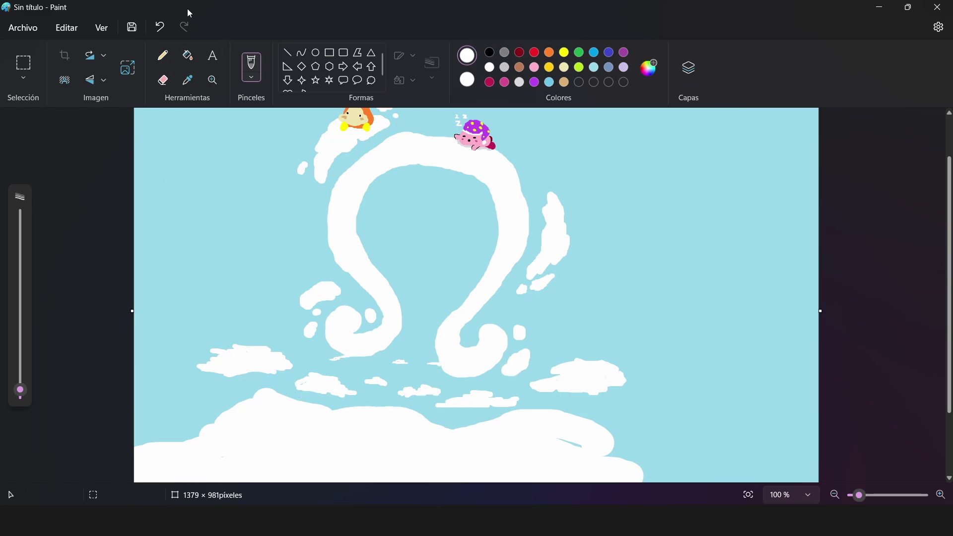
{"action": "left_click", "coordinate": [159, 27]}
{"action": "left_click_drag", "start_coordinate": [337, 355], "coordinate": [322, 359]}
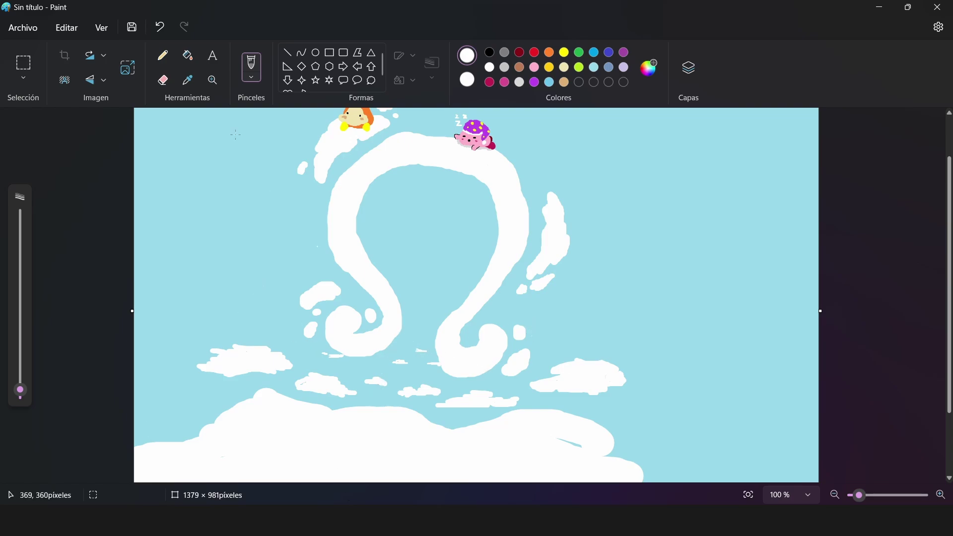
Step: Undo the upper wisp between the omega's feet and repaint it as a smaller one, undoing another trial mark
{"action": "left_click", "coordinate": [159, 27]}
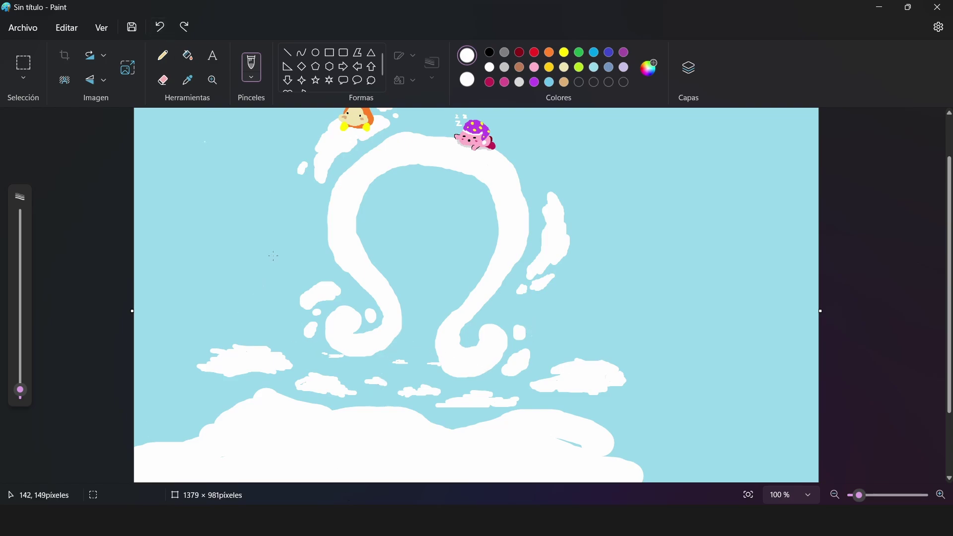
{"action": "left_click", "coordinate": [417, 354]}
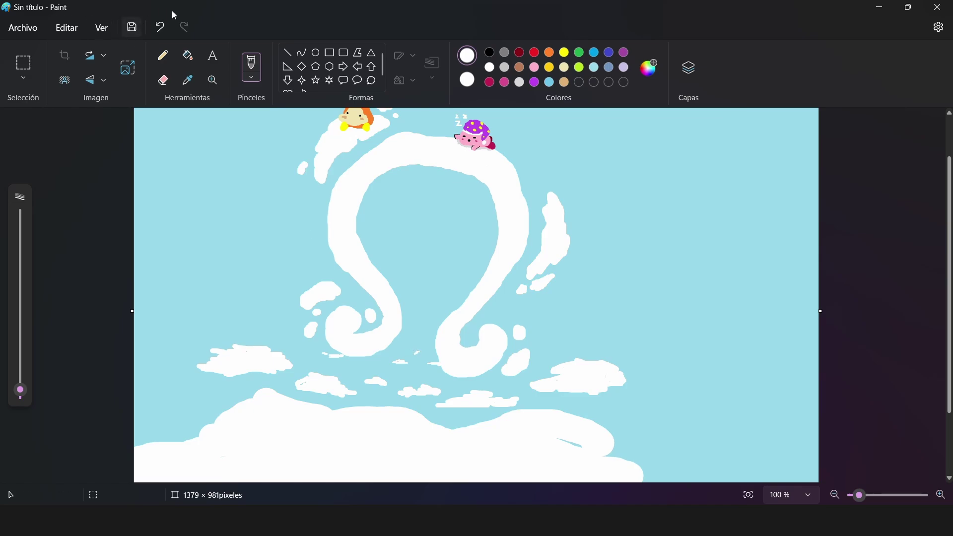
{"action": "left_click", "coordinate": [160, 27]}
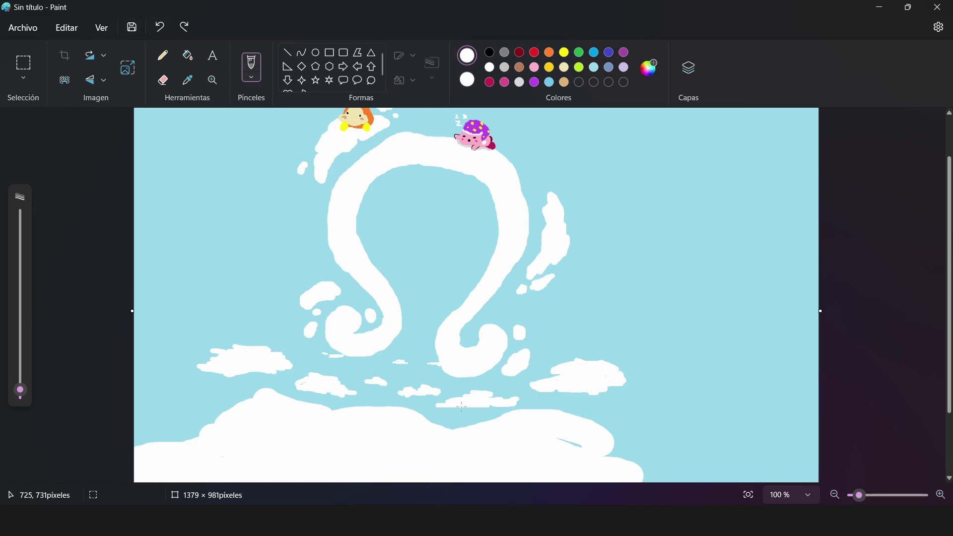
{"action": "left_click", "coordinate": [422, 353]}
Step: Scatter more tiny white wisps above the clouds on both sides of the omega's base, undoing a misplaced stroke
{"action": "left_click_drag", "start_coordinate": [598, 350], "coordinate": [614, 350]}
{"action": "left_click", "coordinate": [159, 26]}
{"action": "left_click", "coordinate": [395, 349]}
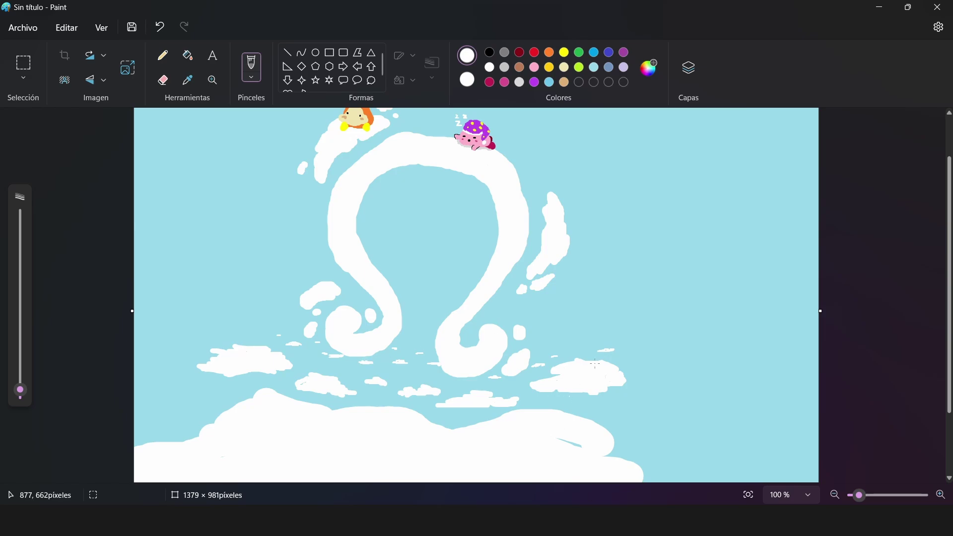
{"action": "scroll", "coordinate": [557, 428], "scroll_direction": "up", "scroll_amount": 1}
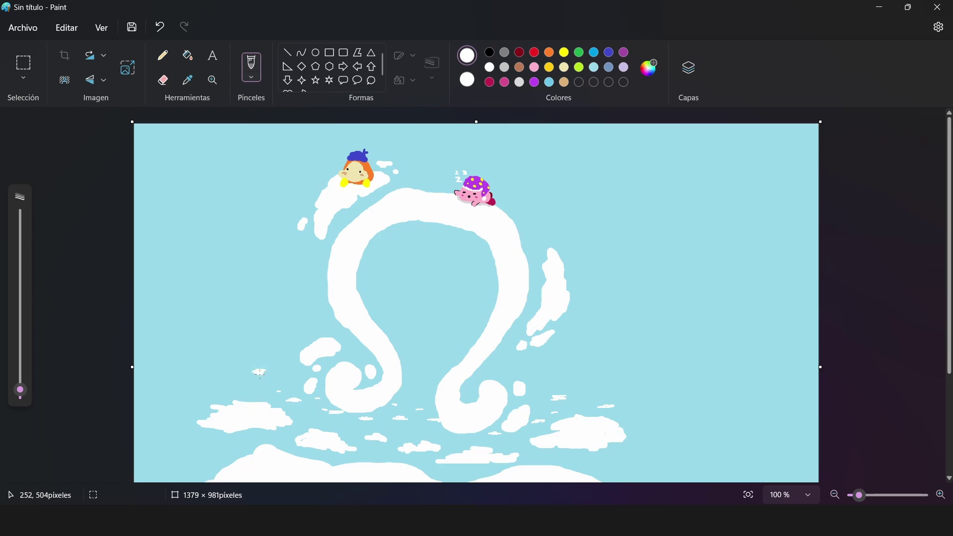
Step: Scatter tiny white dots across the sky above and around Bandana Dee and Kirby, undoing stray marks
{"action": "scroll", "coordinate": [258, 375], "scroll_direction": "down", "scroll_amount": 2}
{"action": "scroll", "coordinate": [257, 374], "scroll_direction": "up", "scroll_amount": 2}
{"action": "left_click", "coordinate": [161, 28]}
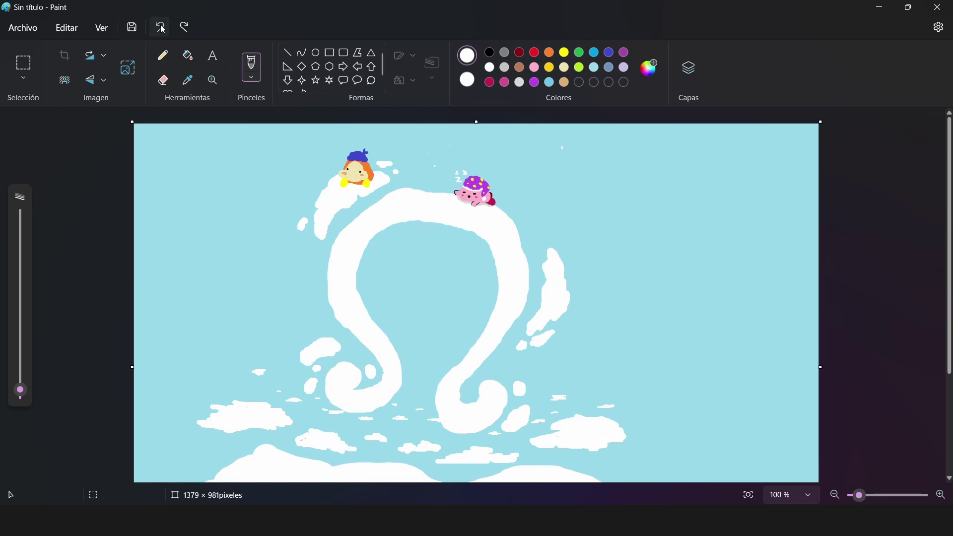
{"action": "left_click", "coordinate": [504, 164]}
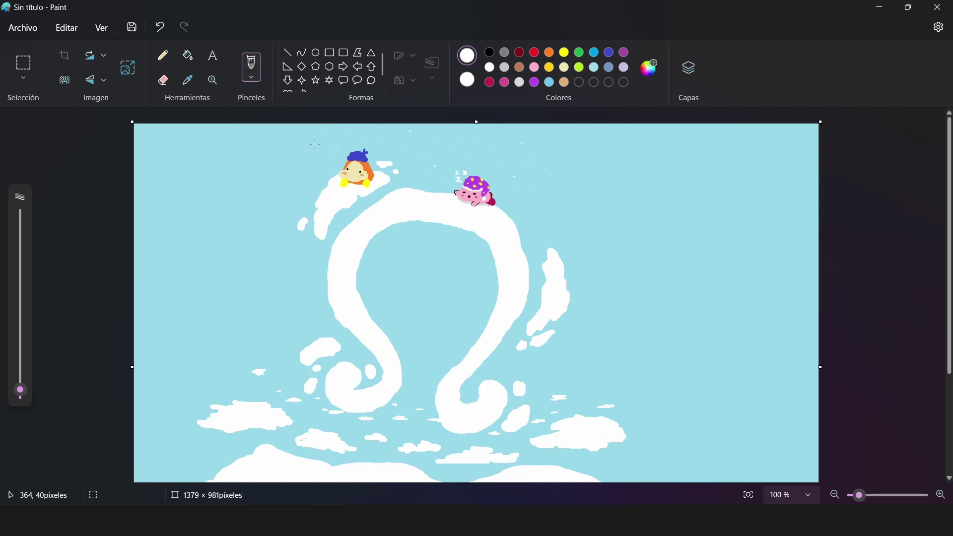
{"action": "left_click", "coordinate": [160, 26]}
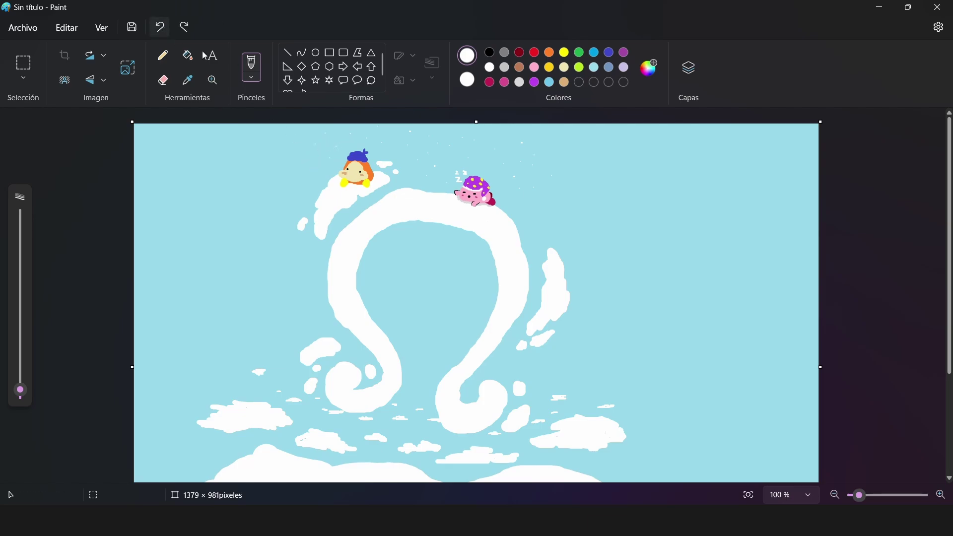
{"action": "left_click_drag", "start_coordinate": [322, 163], "coordinate": [312, 159]}
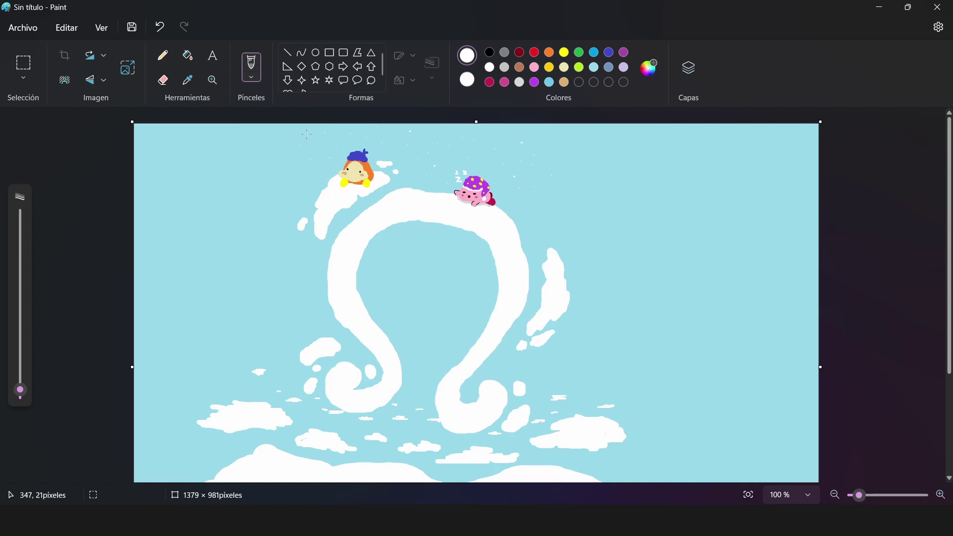